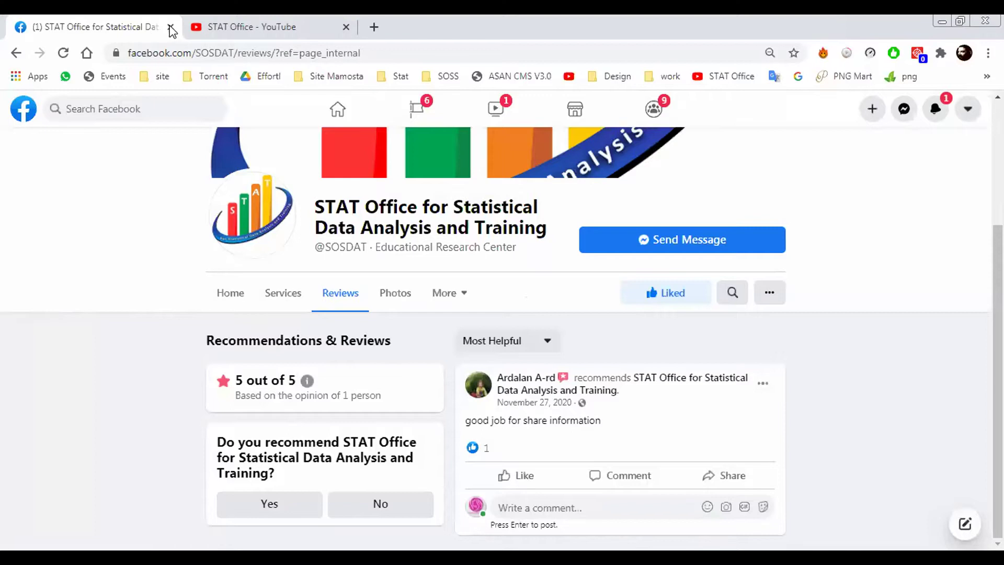
Close the Facebook reviews page and look over the uploads and playlists on the STAT Office YouTube channel.
left_click(170, 27)
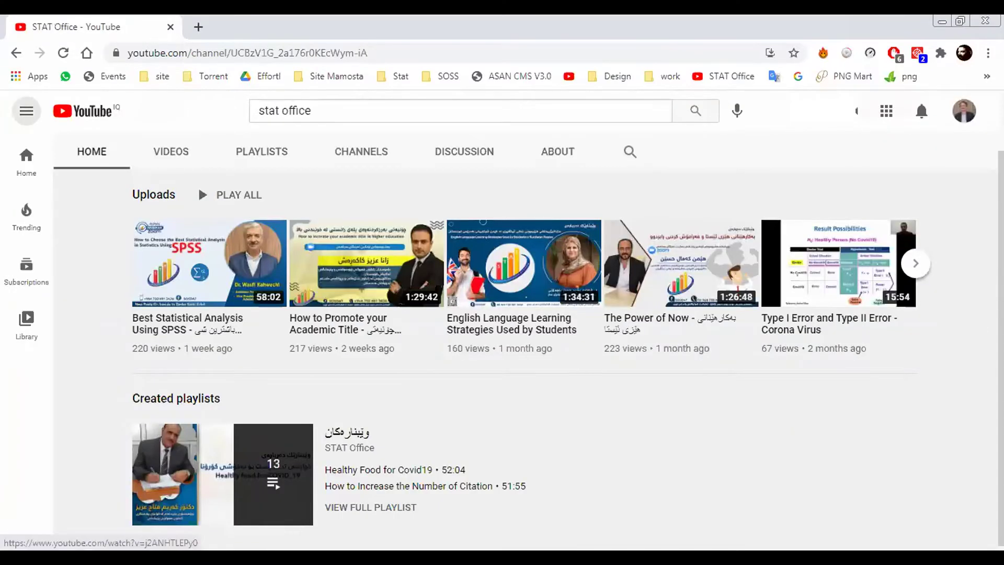
scroll(523, 314, "down", 1)
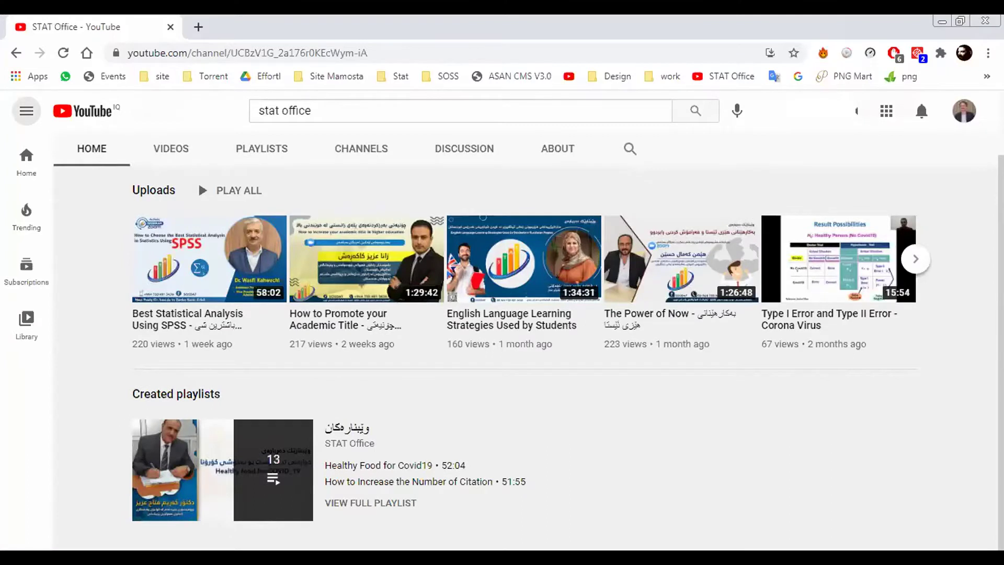
scroll(523, 313, "up", 1)
scroll(523, 314, "down", 1)
scroll(522, 314, "up", 2)
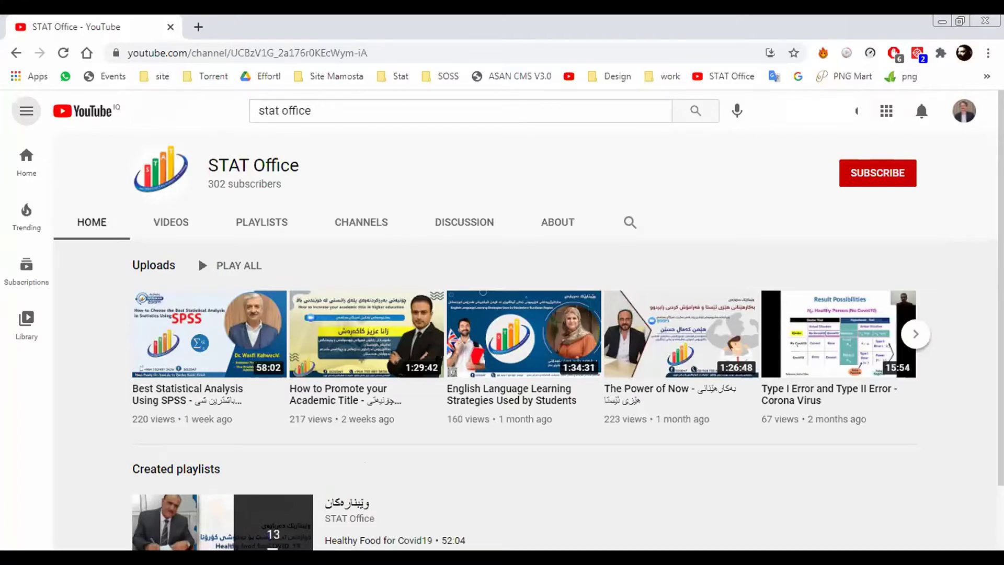
scroll(502, 335, "down", 1)
scroll(526, 320, "down", 1)
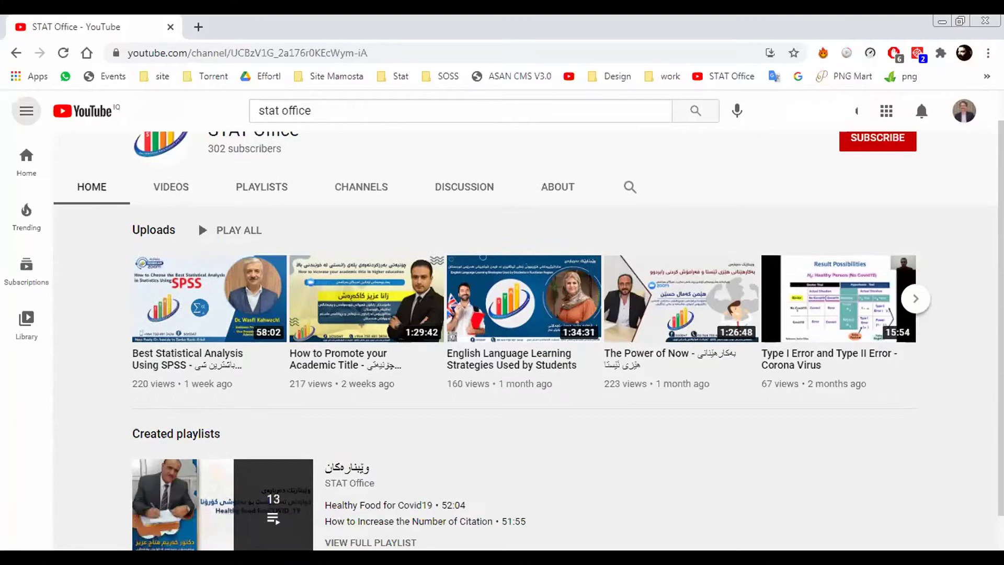
scroll(529, 325, "up", 1)
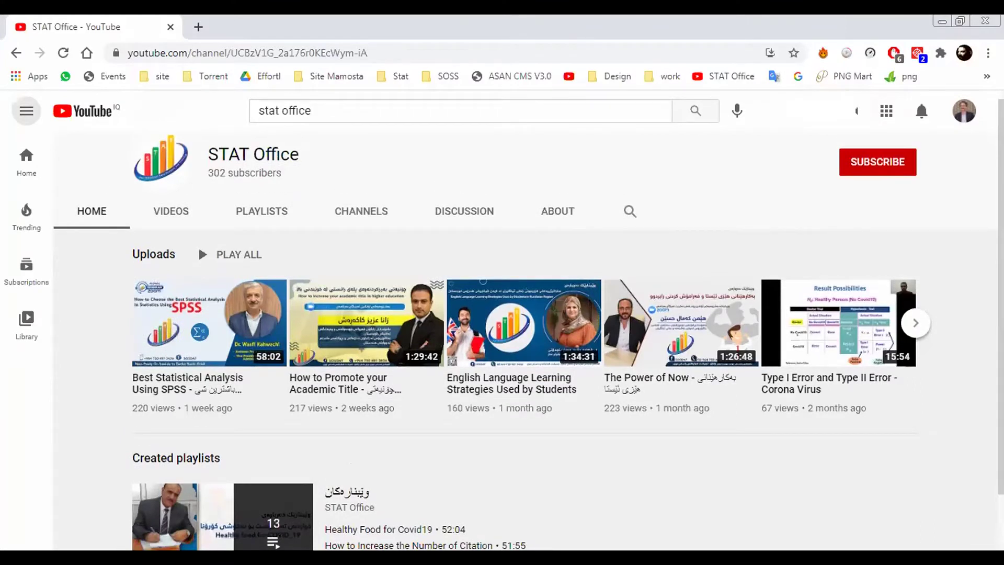
scroll(528, 320, "up", 1)
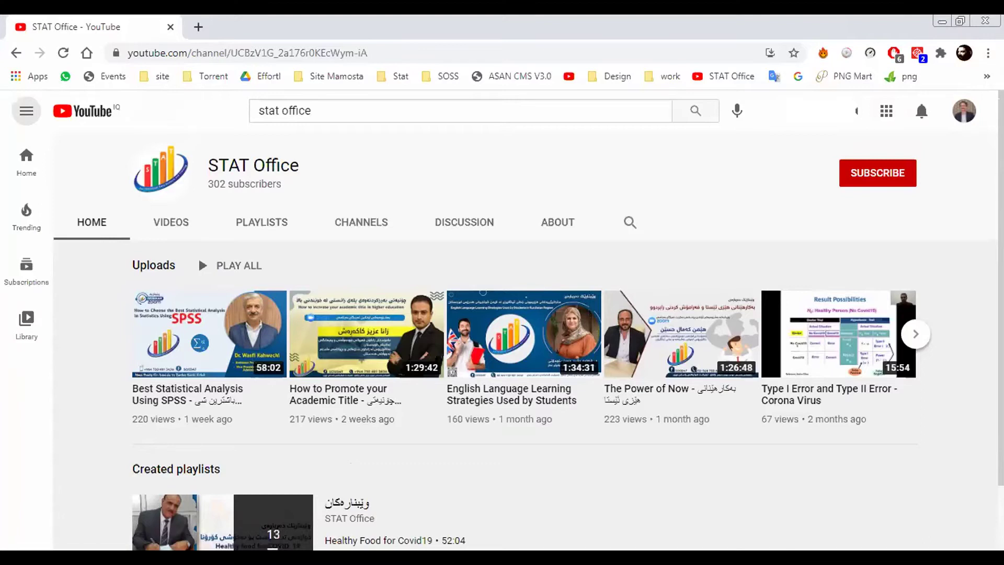
scroll(528, 320, "down", 1)
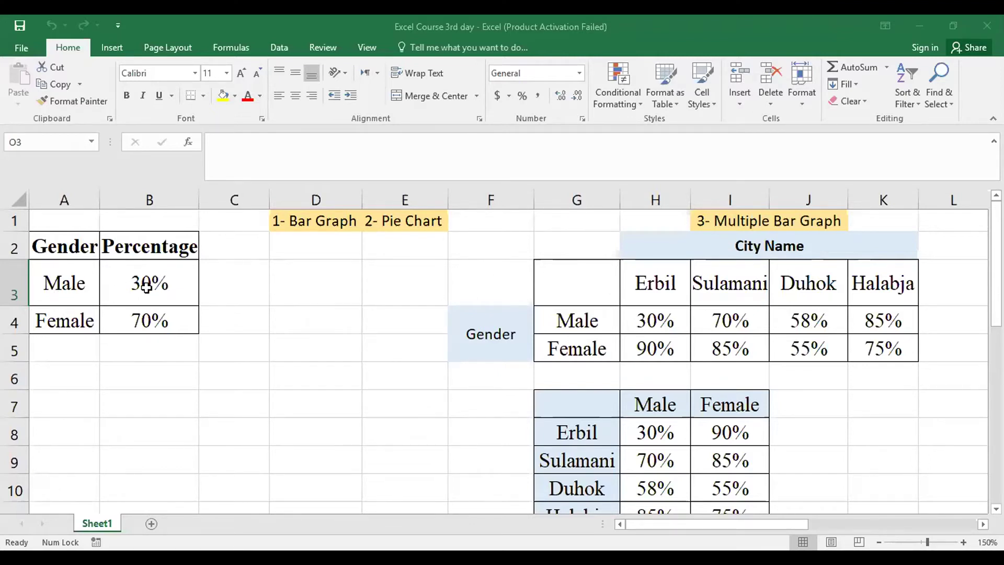
left_click_drag(63, 248, 155, 320)
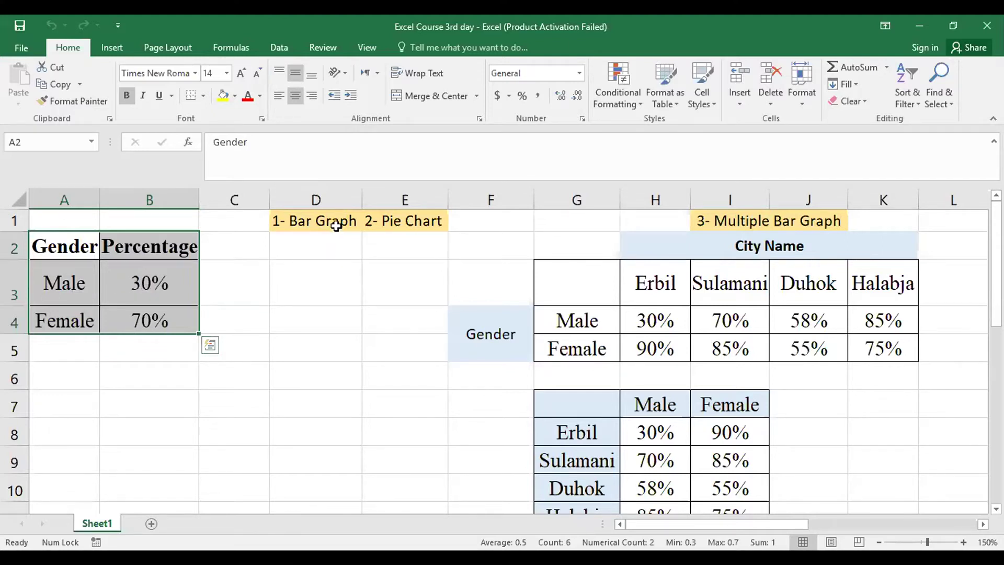
left_click(152, 292)
left_click(242, 337)
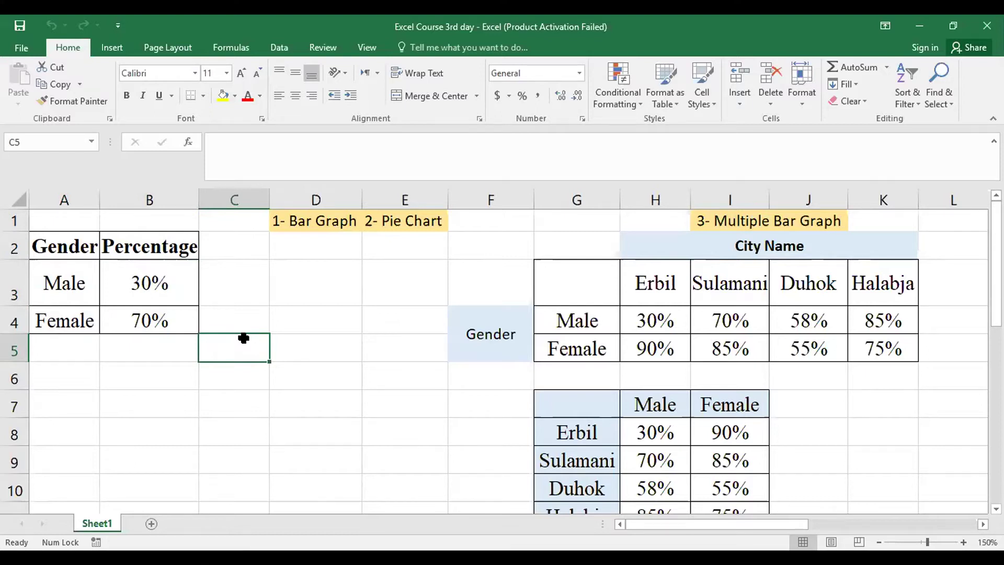
Select the Male and Female rows in A3:B4 and look through all the chart types available for them.
left_click_drag(75, 283, 124, 314)
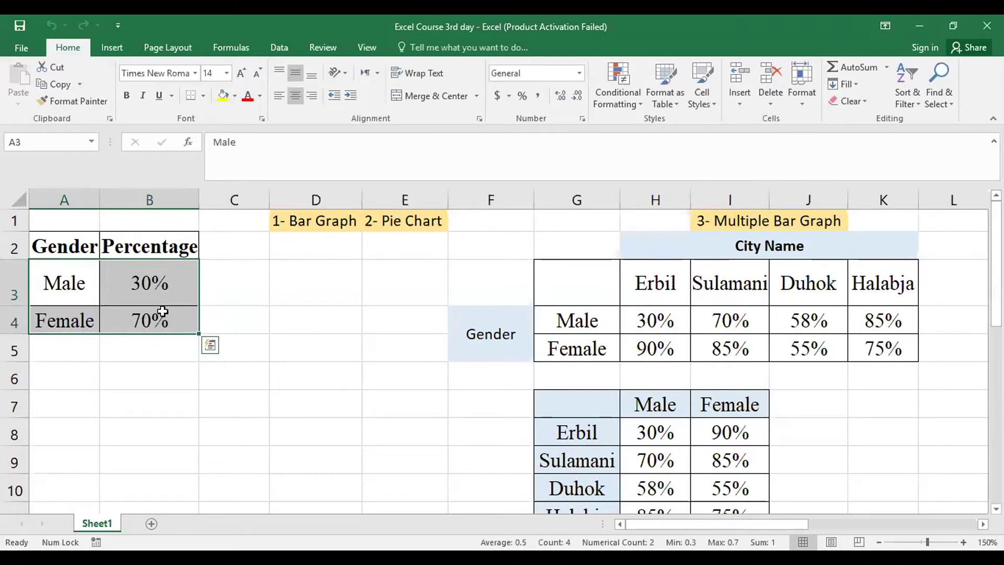
left_click(111, 49)
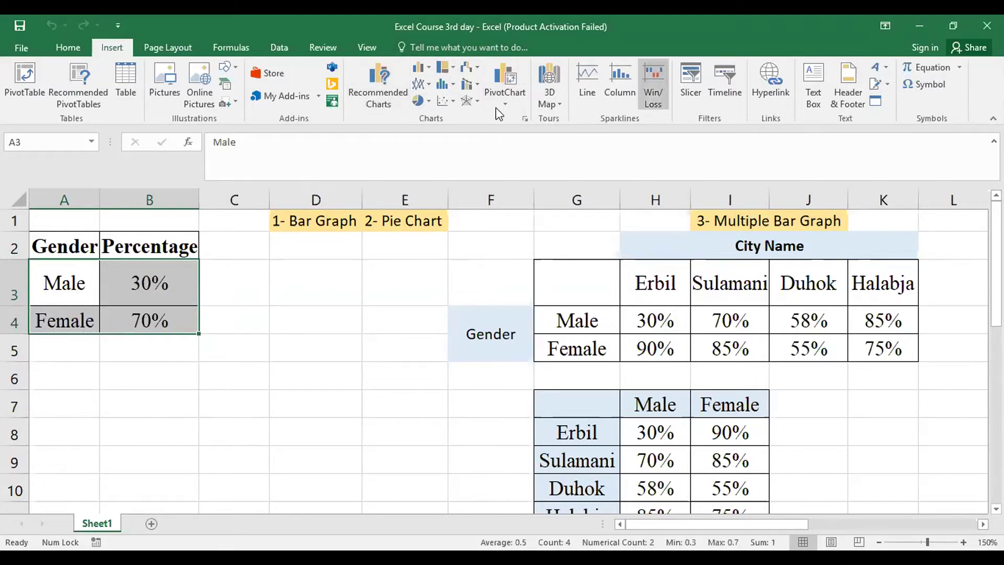
left_click(525, 122)
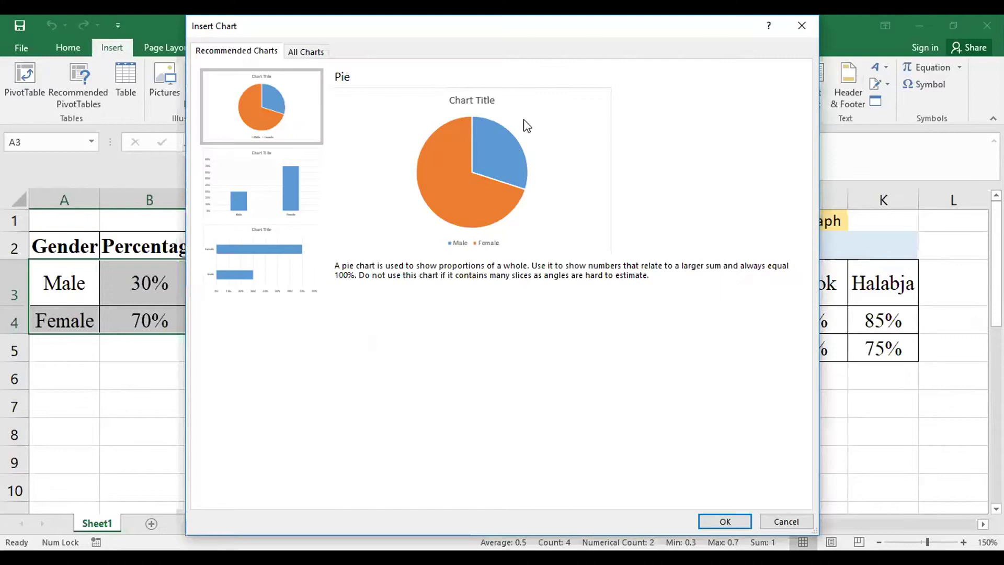
left_click(311, 54)
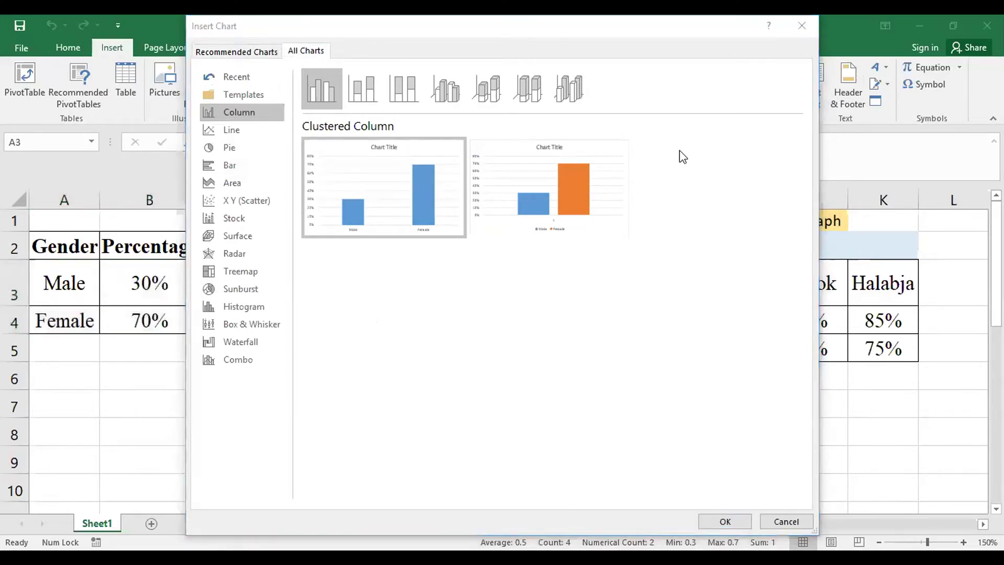
left_click(801, 26)
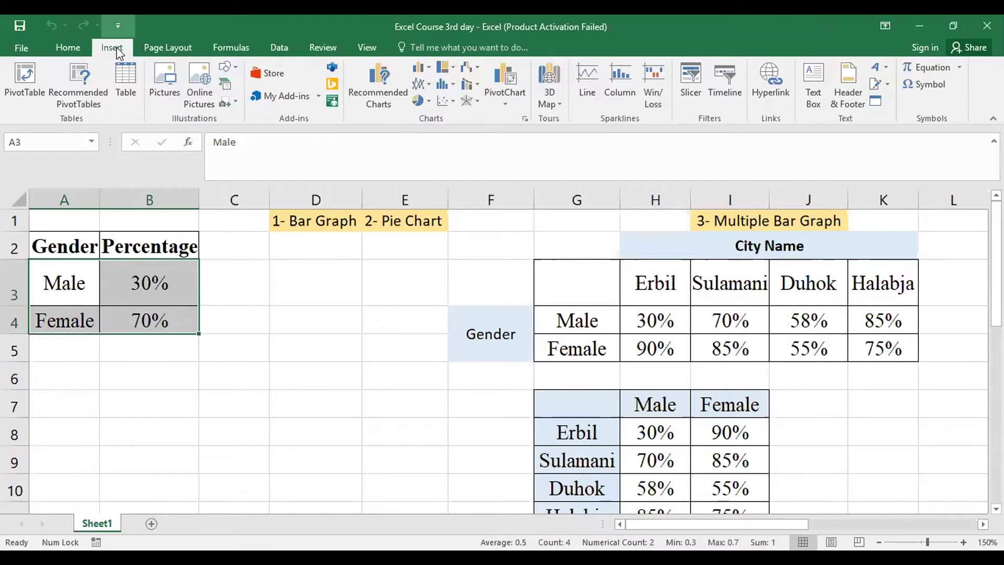
Insert a 3-D clustered column chart of the selected gender percentages and shrink it so it ends within column G.
left_click(420, 69)
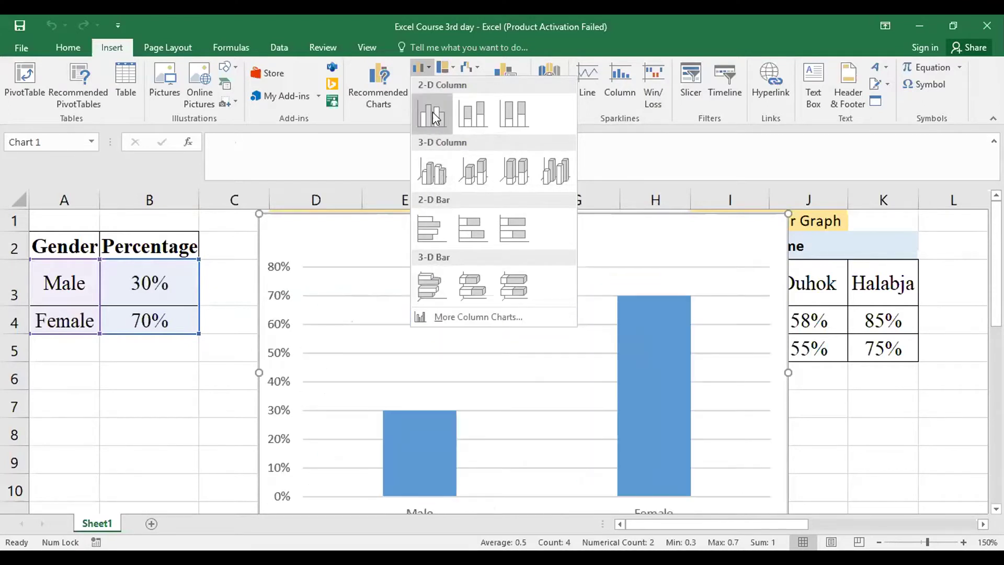
left_click(433, 171)
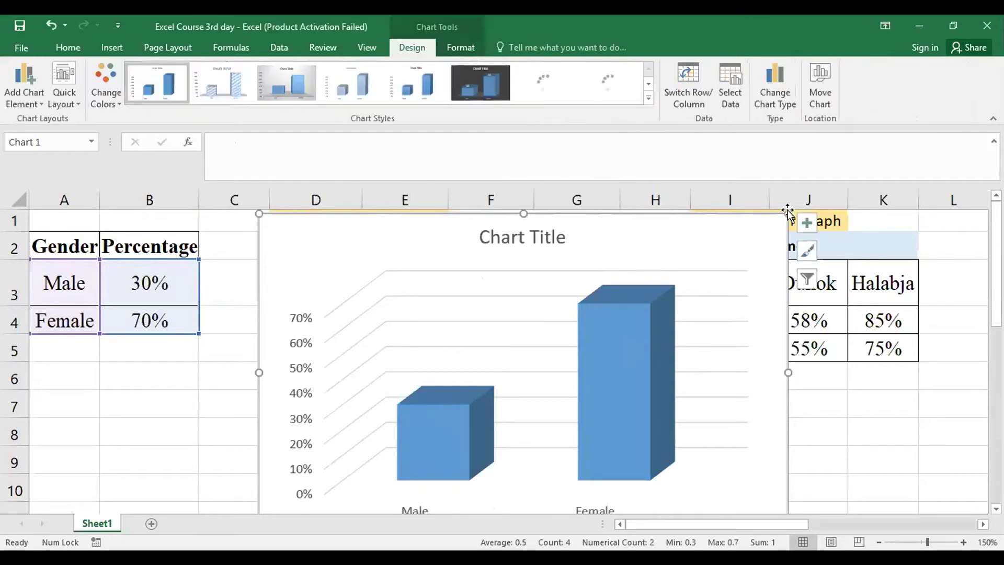
left_click_drag(787, 216, 478, 222)
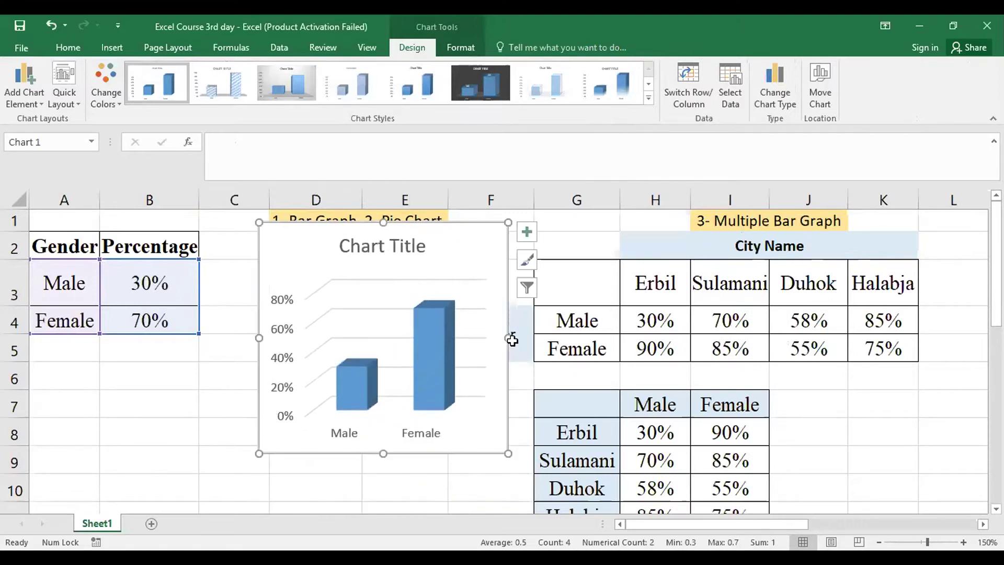
left_click_drag(508, 337, 562, 337)
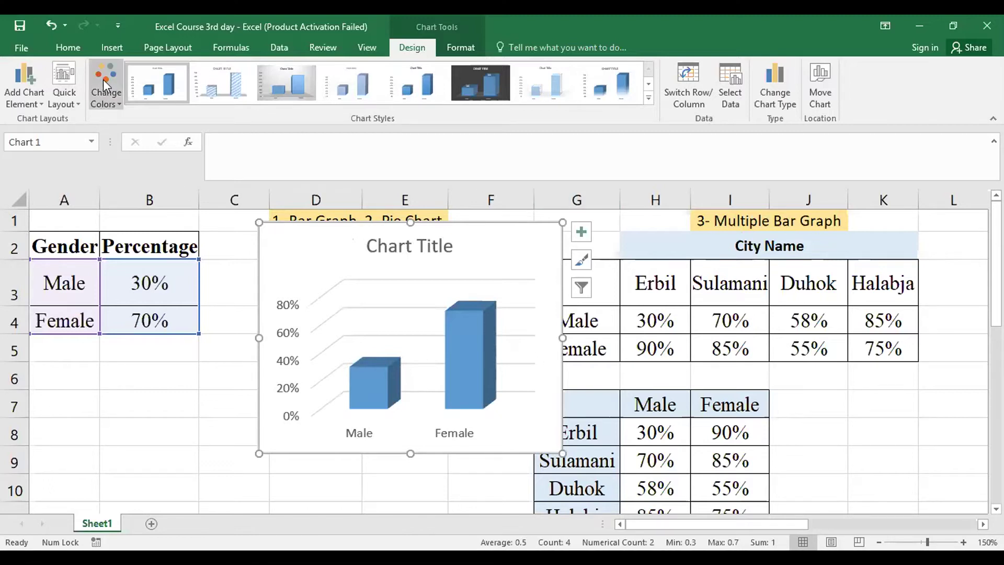
Apply the colorful palette starting with orange and the quick layout with both axis titles, minor gridlines and a legend.
left_click(114, 95)
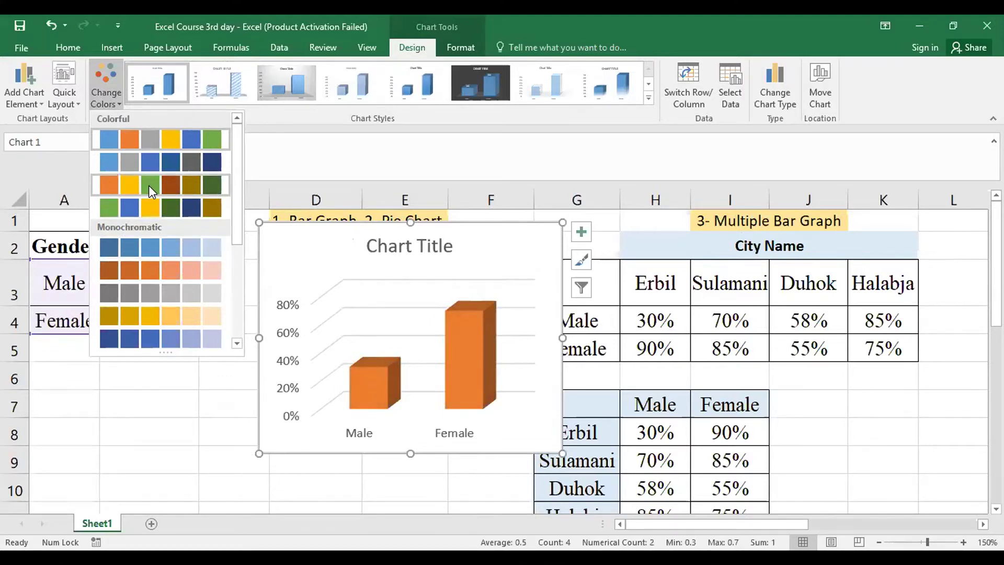
left_click(132, 186)
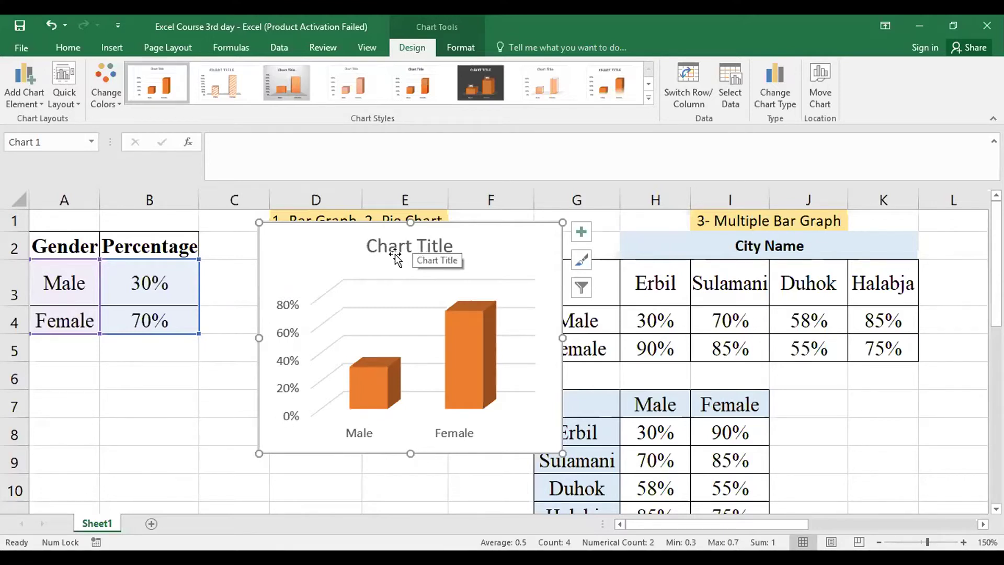
left_click(79, 108)
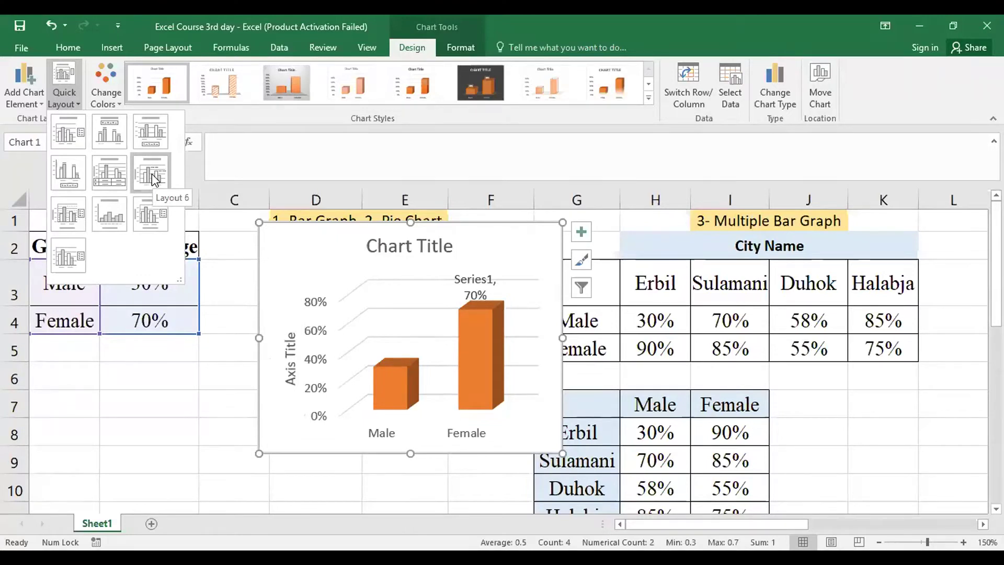
left_click(67, 213)
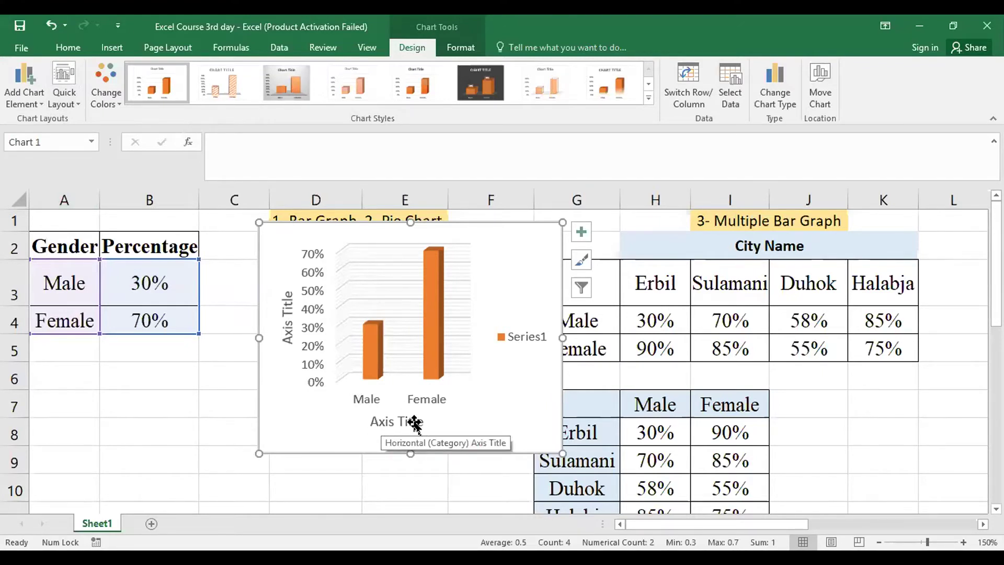
Change the column chart's horizontal axis title to "Gender".
left_click(381, 421)
left_click_drag(372, 421, 421, 426)
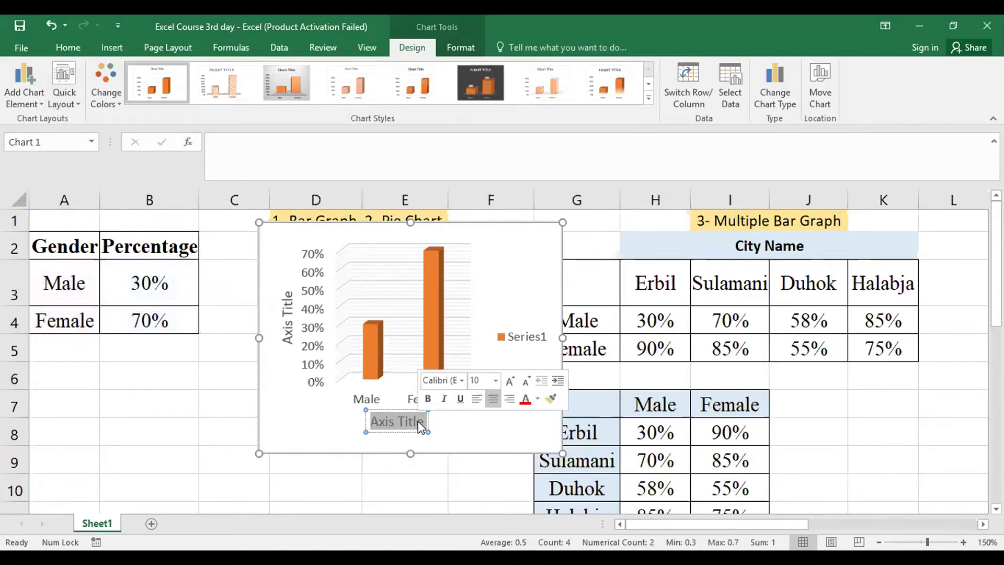
type("G")
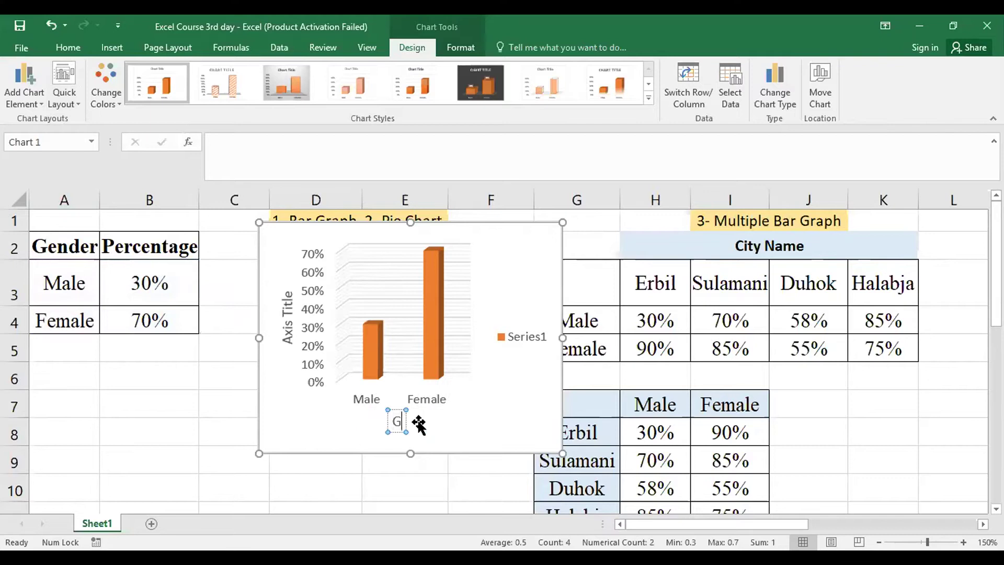
type("ender")
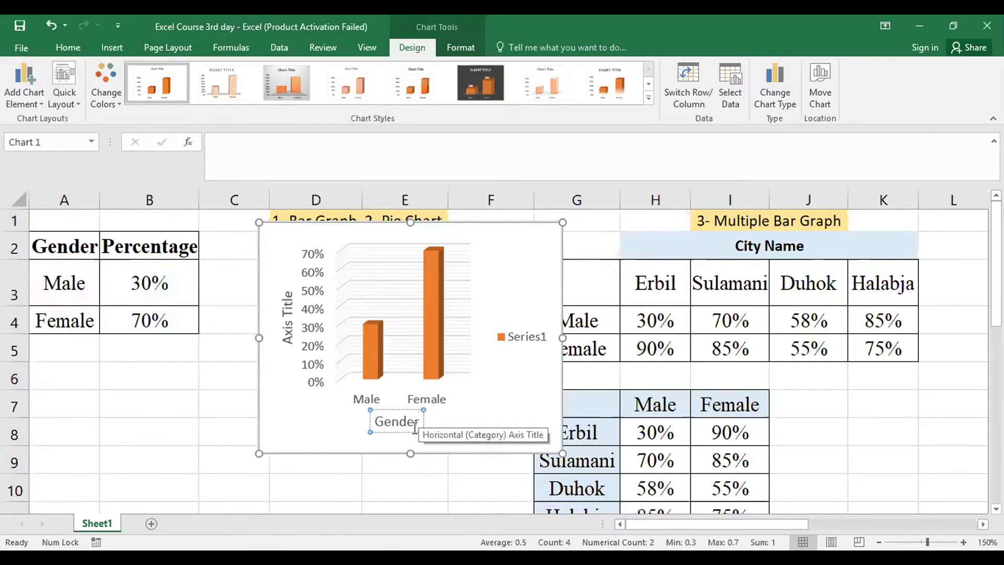
Change the column chart's vertical axis title to "Percentage".
left_click(286, 317)
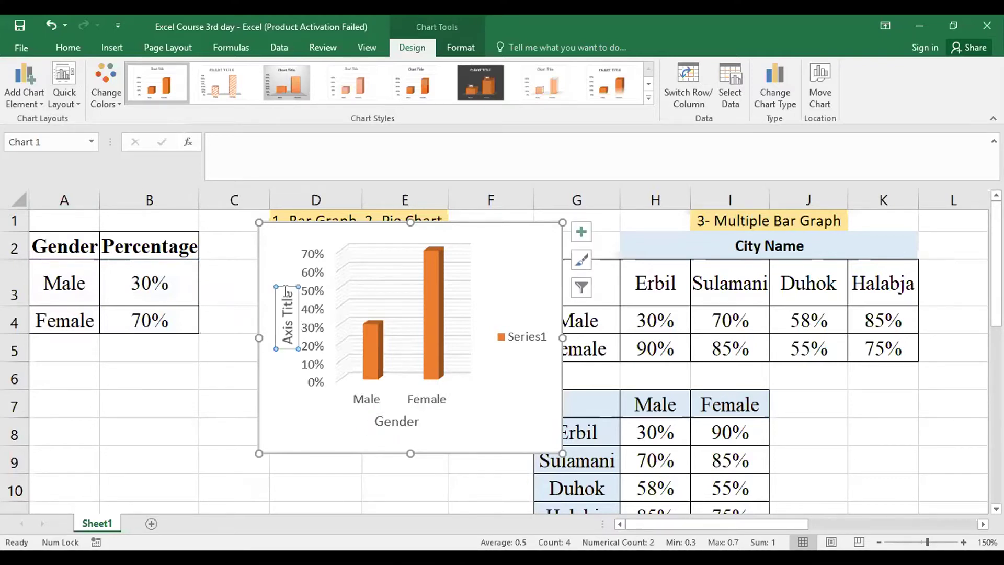
left_click_drag(283, 291, 282, 342)
left_click(280, 303)
type("Perce")
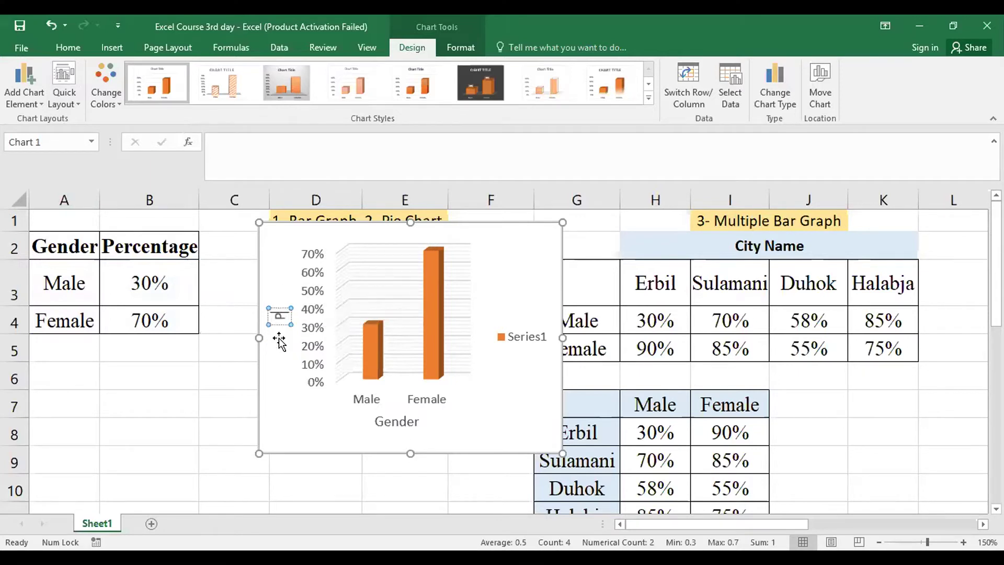
type("ntage")
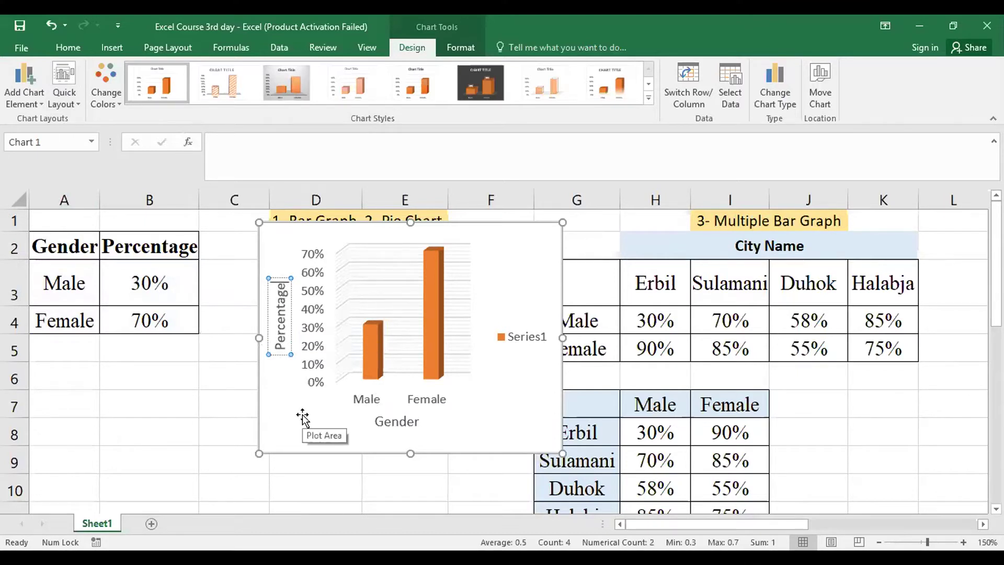
Delete the Series1 legend and enlarge the chart to reach about the end of column G and row 9.
left_click(528, 337)
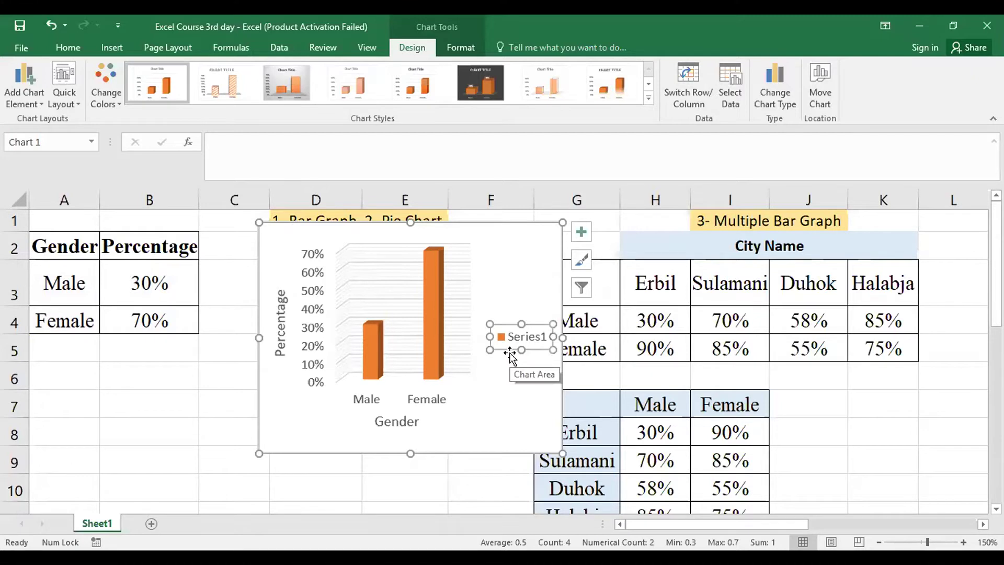
key("Delete")
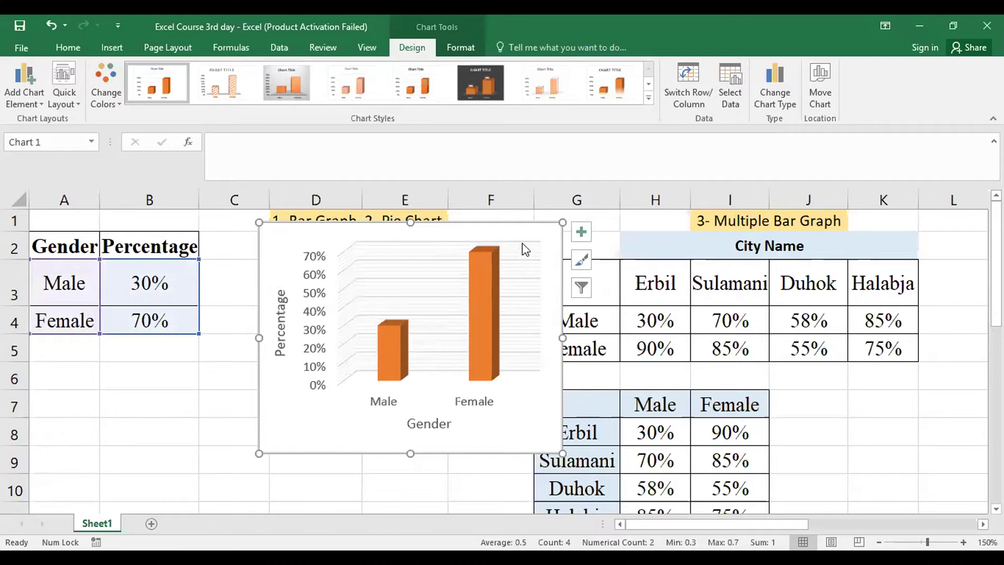
left_click_drag(562, 453, 617, 475)
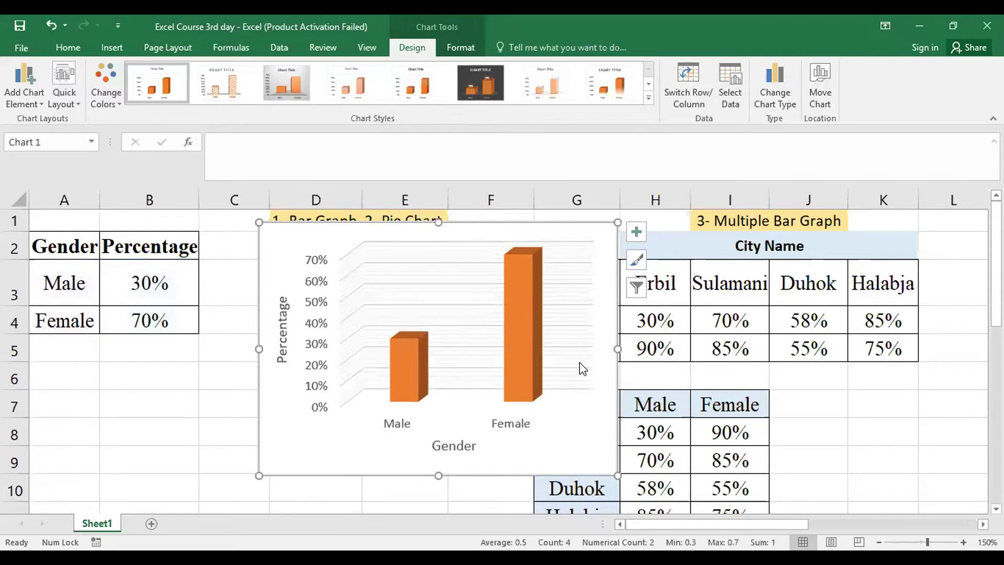
Open the formatting options of the chart's minor gridlines and look at those of the Female column.
left_click(506, 348)
left_click(442, 309)
double_click(453, 339)
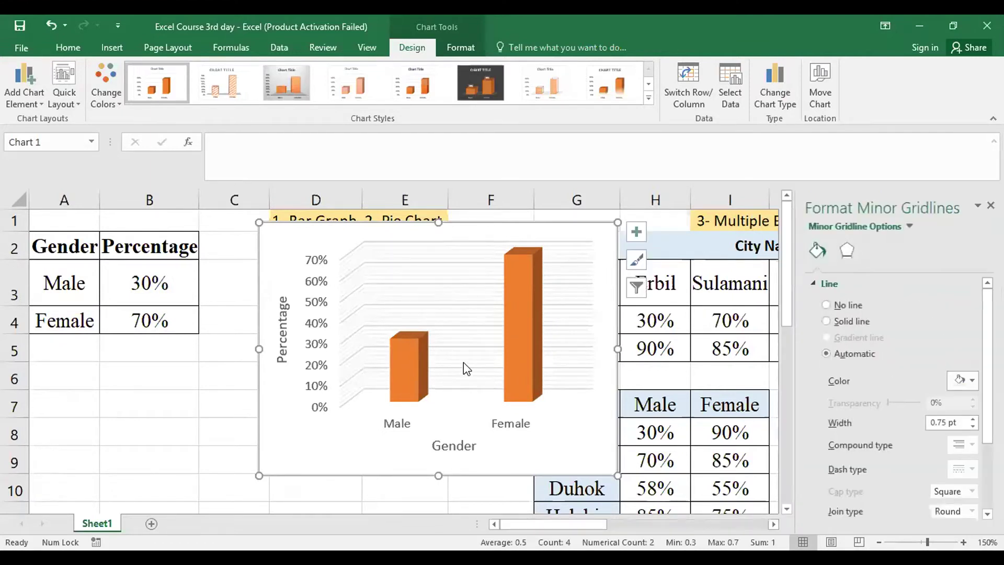
left_click(414, 357)
left_click(522, 332)
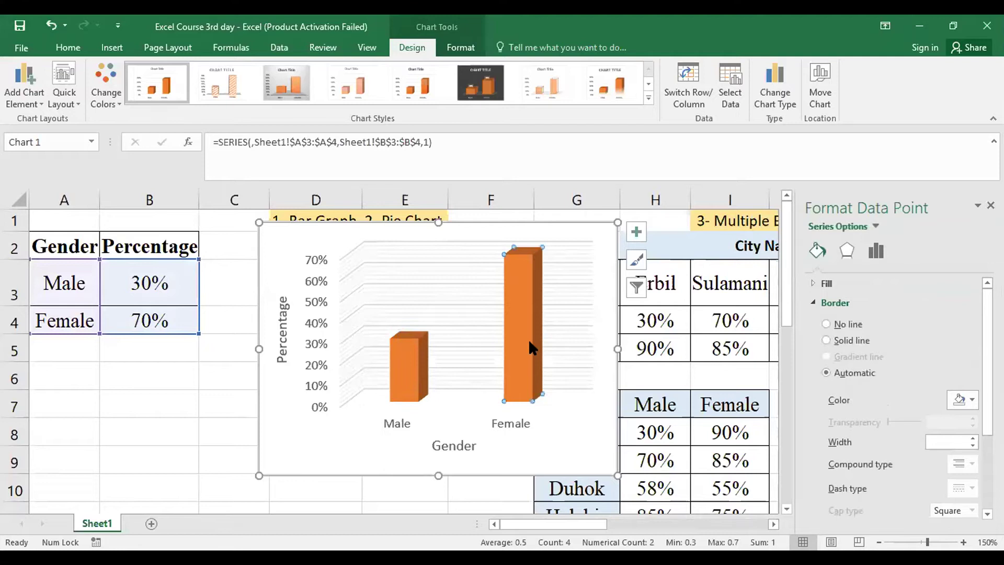
left_click(409, 277)
left_click(315, 345)
Add data labels to the Male and Female columns of the chart.
left_click(387, 325)
left_click(406, 347)
right_click(406, 353)
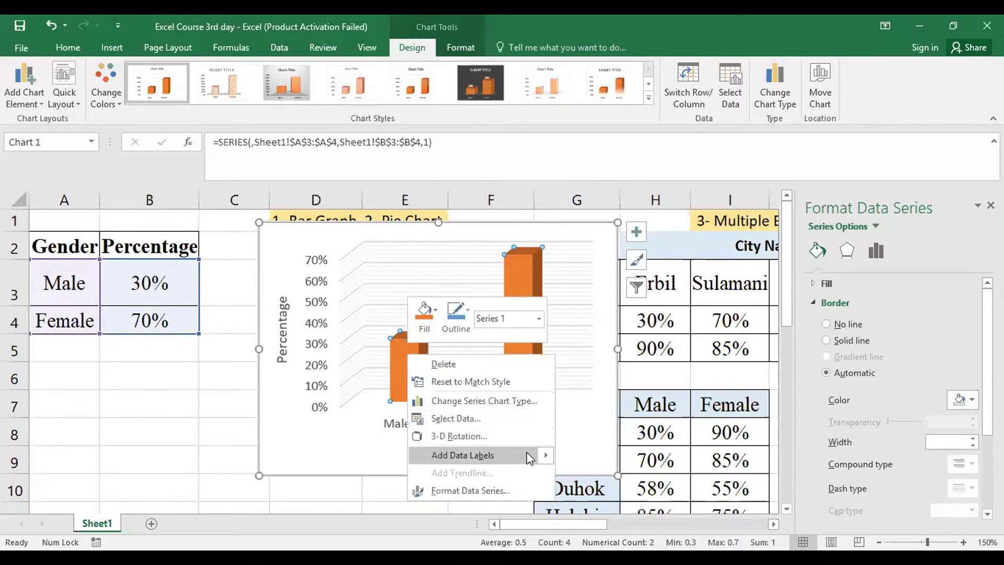
mouse_move(527, 454)
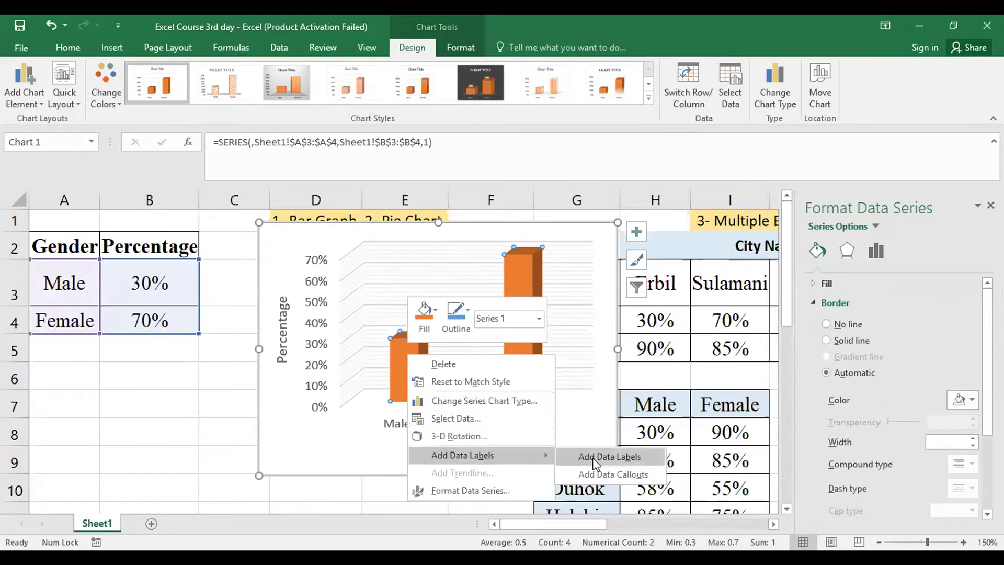
left_click(633, 457)
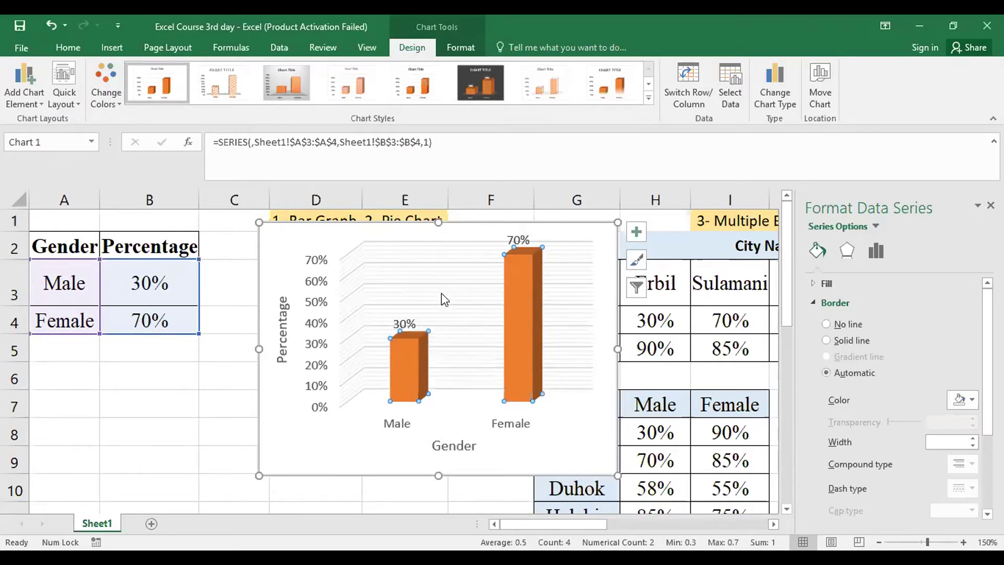
Move the Male and Female data labels down inside the upper part of their columns.
left_click(412, 315)
left_click(409, 317)
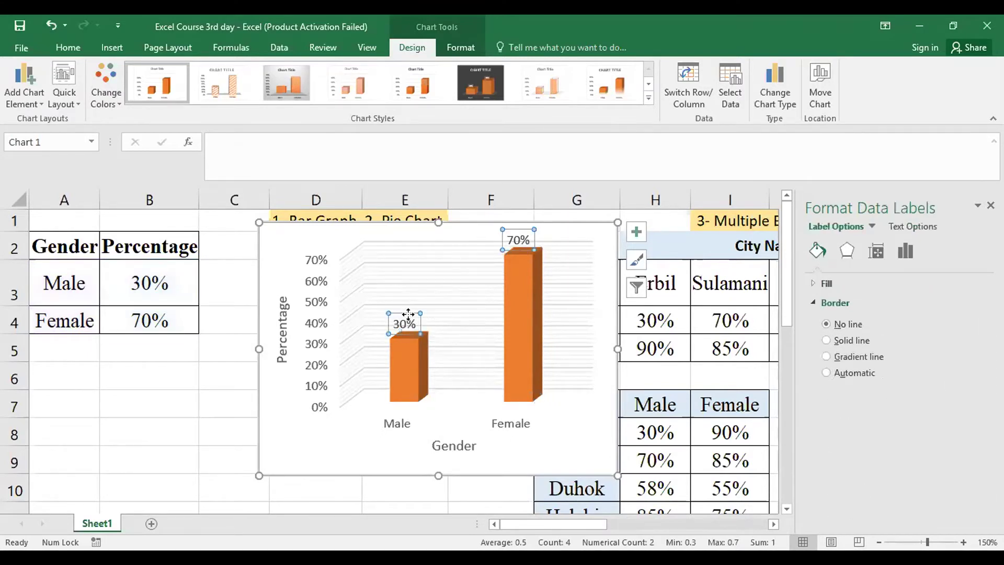
left_click(408, 316)
left_click_drag(408, 317, 410, 344)
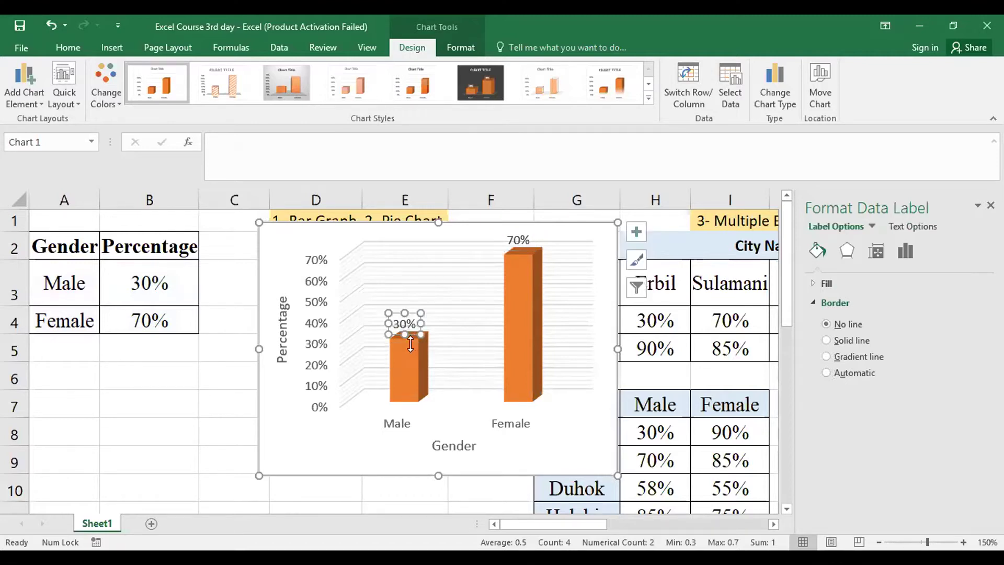
left_click(524, 235)
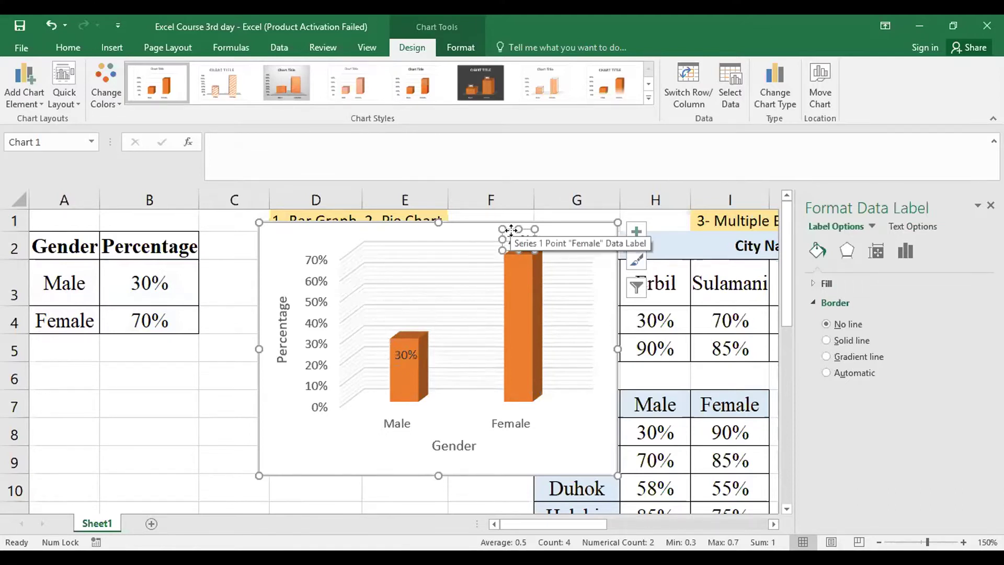
left_click_drag(514, 267, 518, 276)
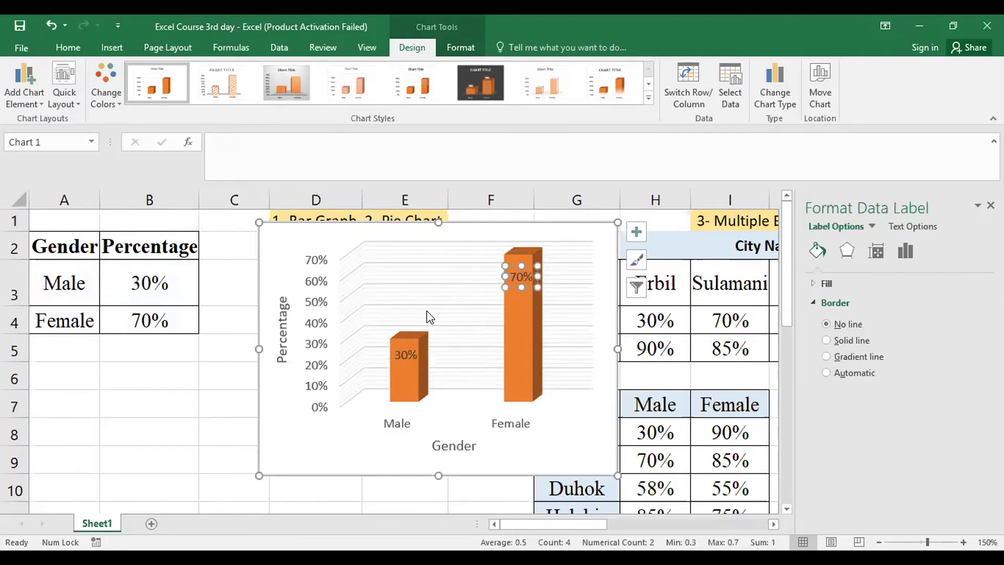
Give both data labels a solid white border line.
left_click(454, 296)
left_click(417, 354)
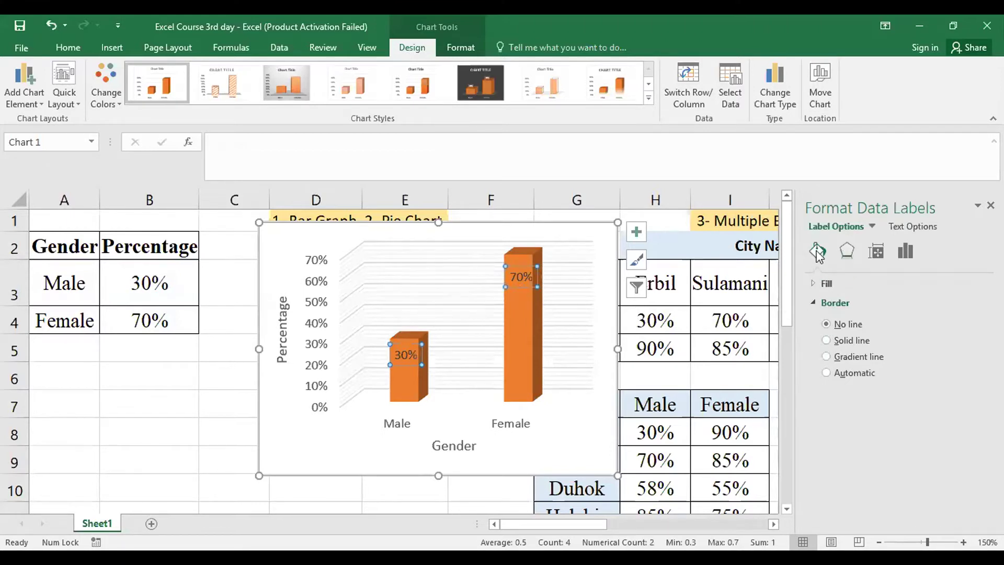
left_click(840, 249)
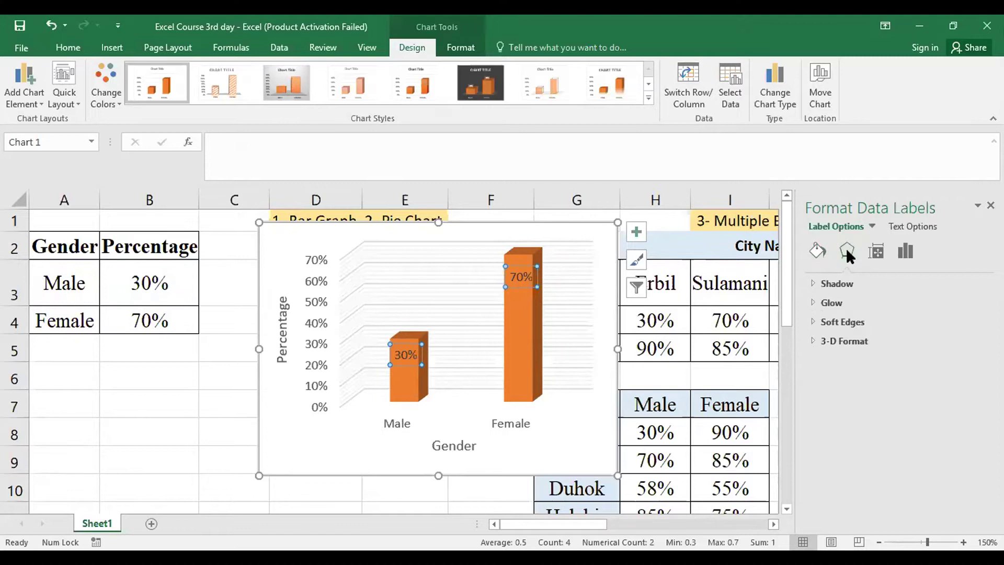
left_click(814, 250)
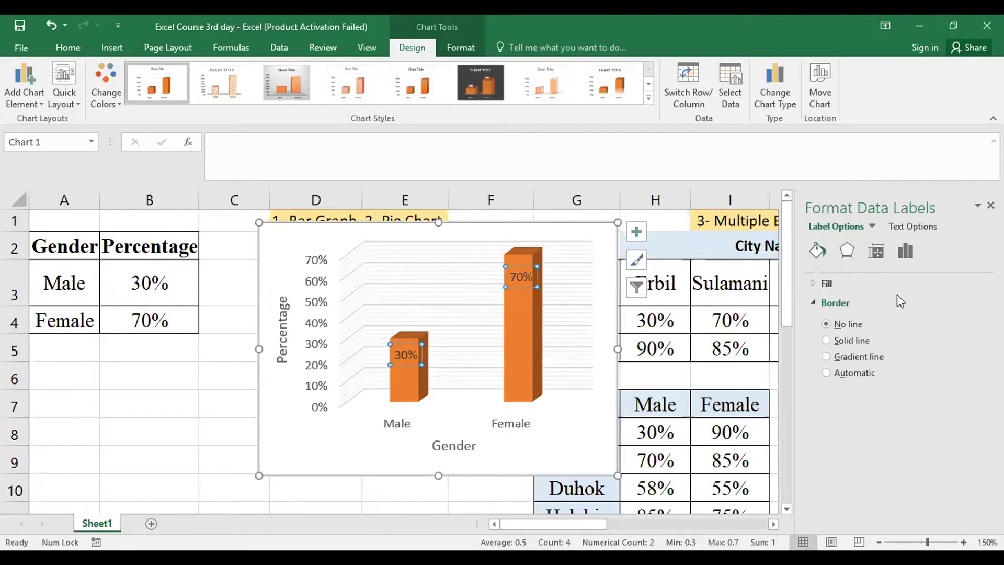
left_click(862, 340)
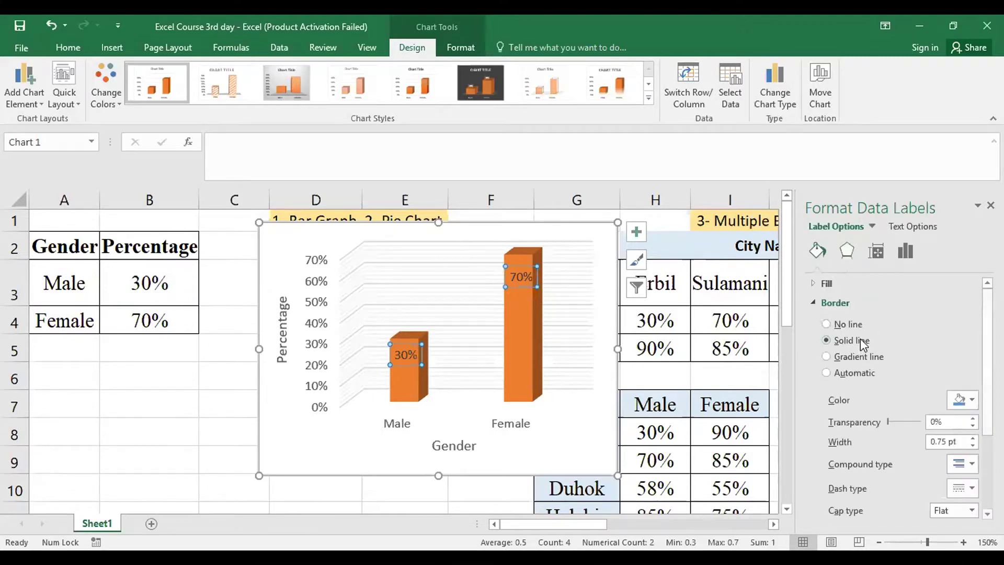
left_click(965, 400)
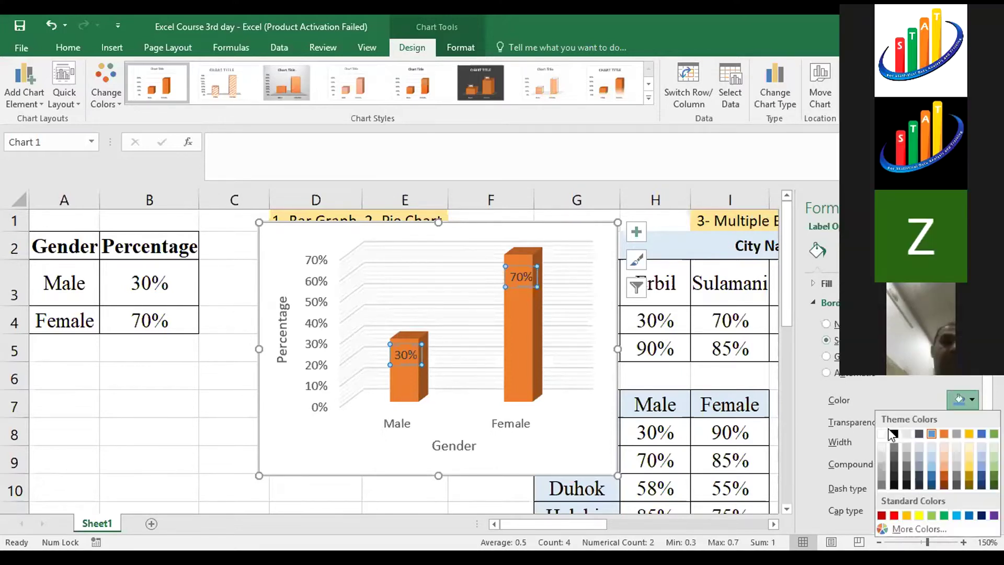
left_click(883, 431)
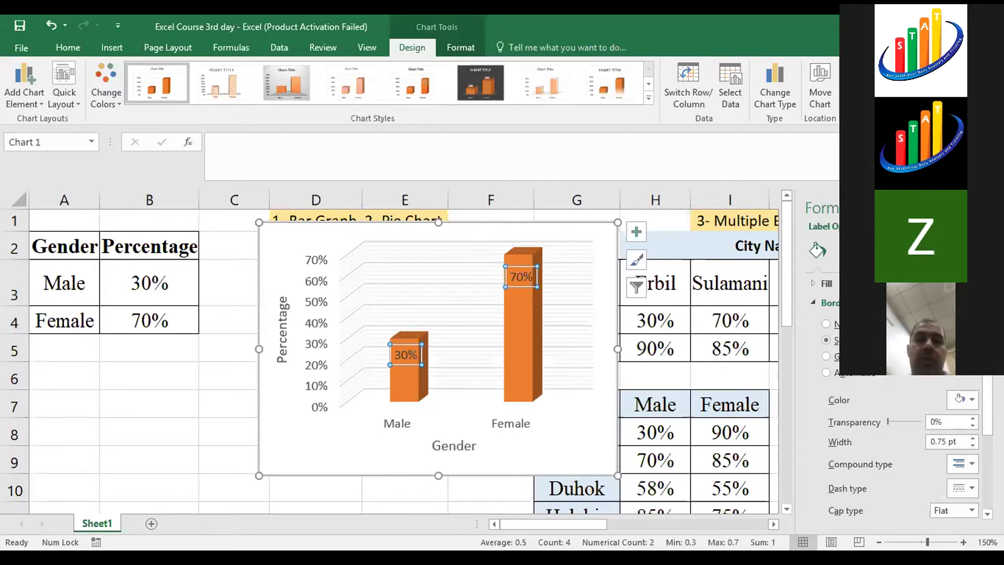
Add a glow to both data labels, trying dark gray and orange before setting its color to standard yellow.
left_click(829, 302)
left_click(829, 284)
left_click(828, 284)
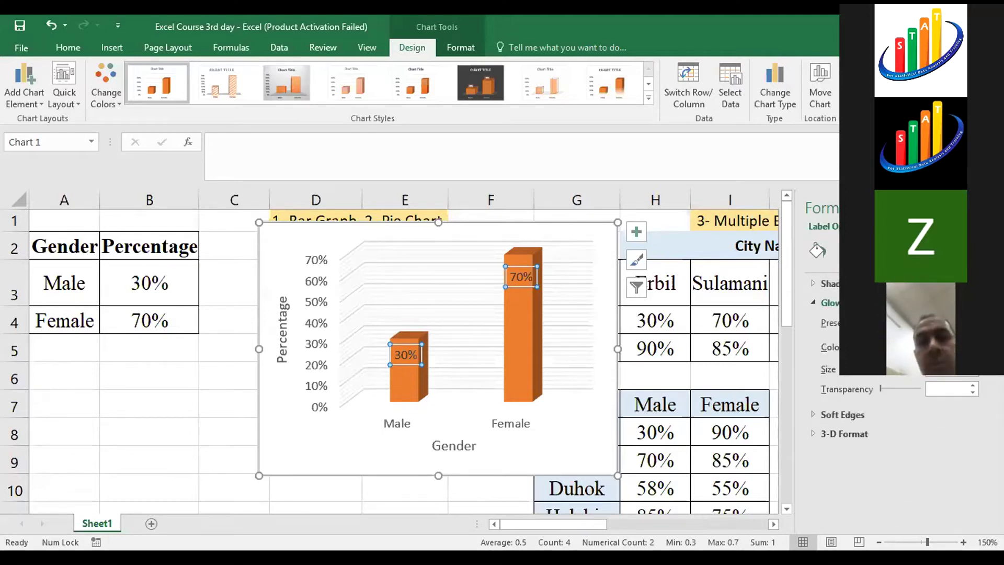
left_click(817, 252)
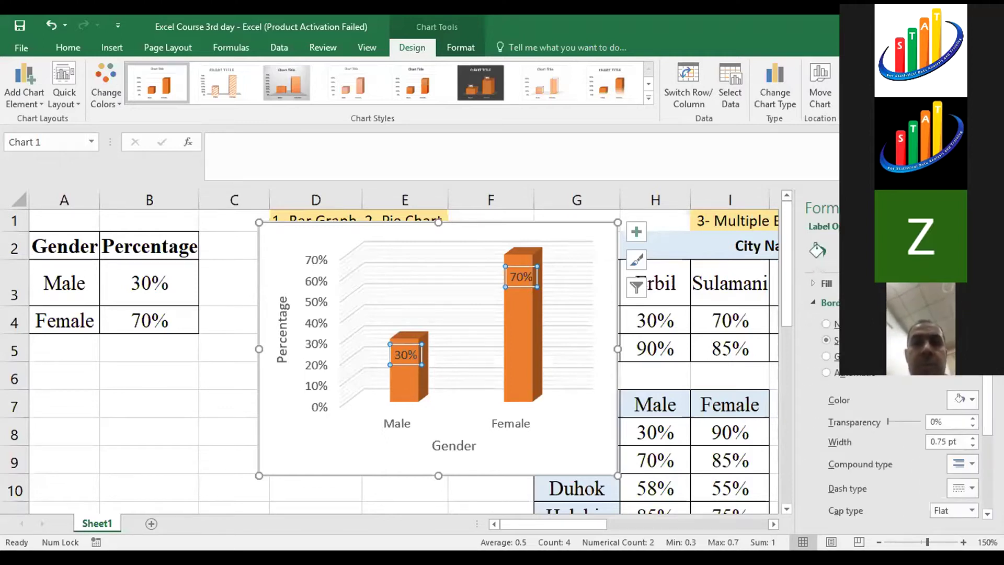
left_click(841, 250)
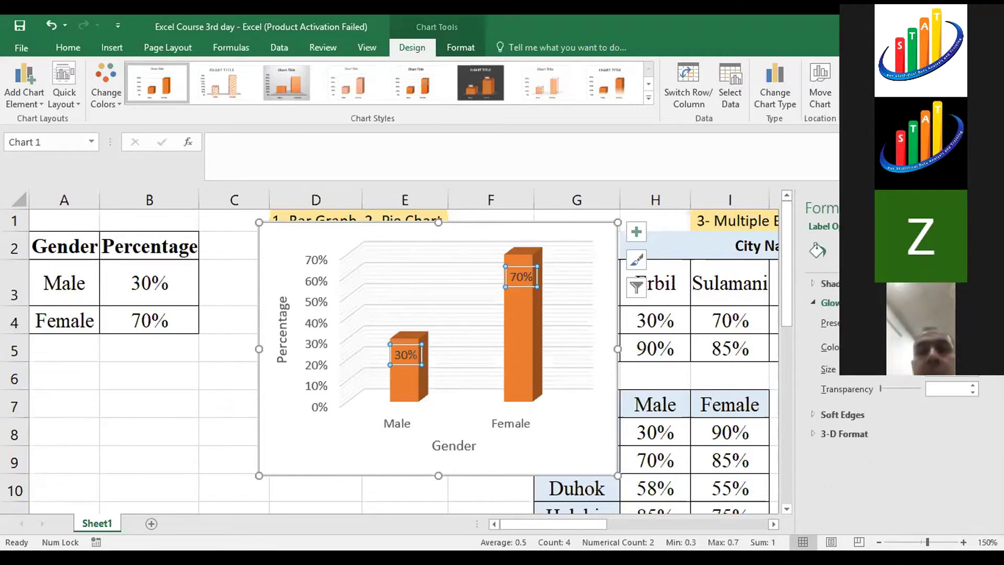
left_click(964, 346)
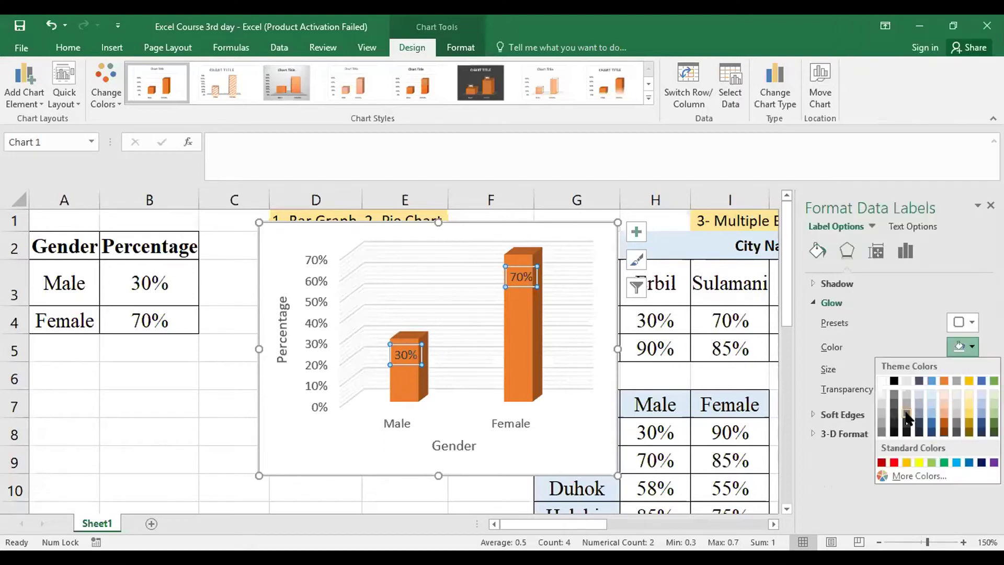
left_click(907, 418)
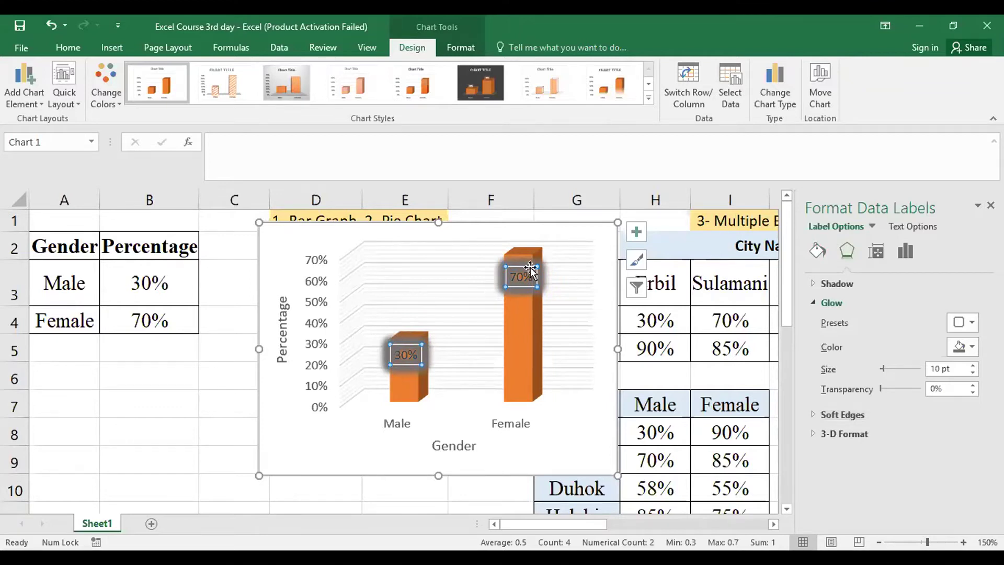
left_click(973, 347)
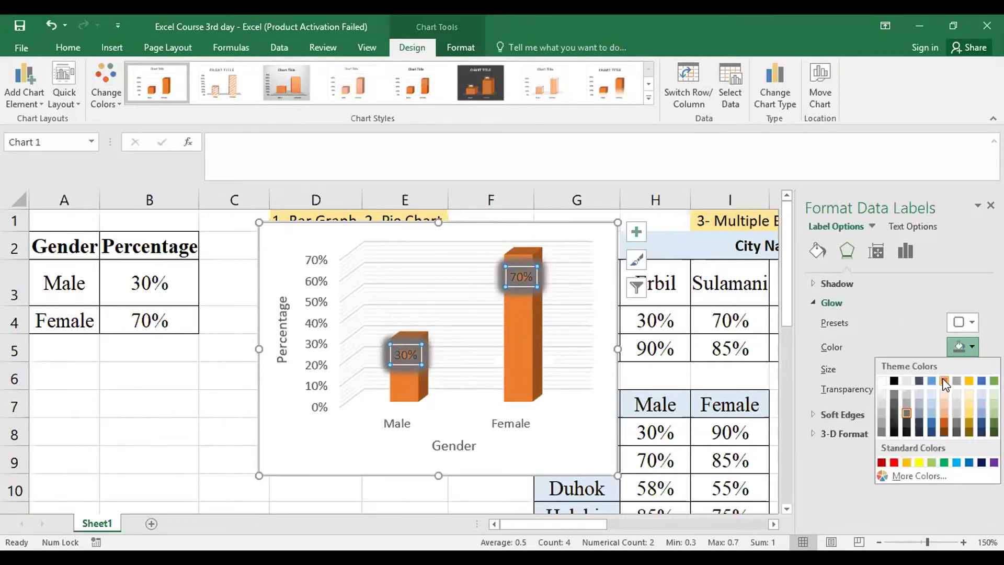
left_click(945, 381)
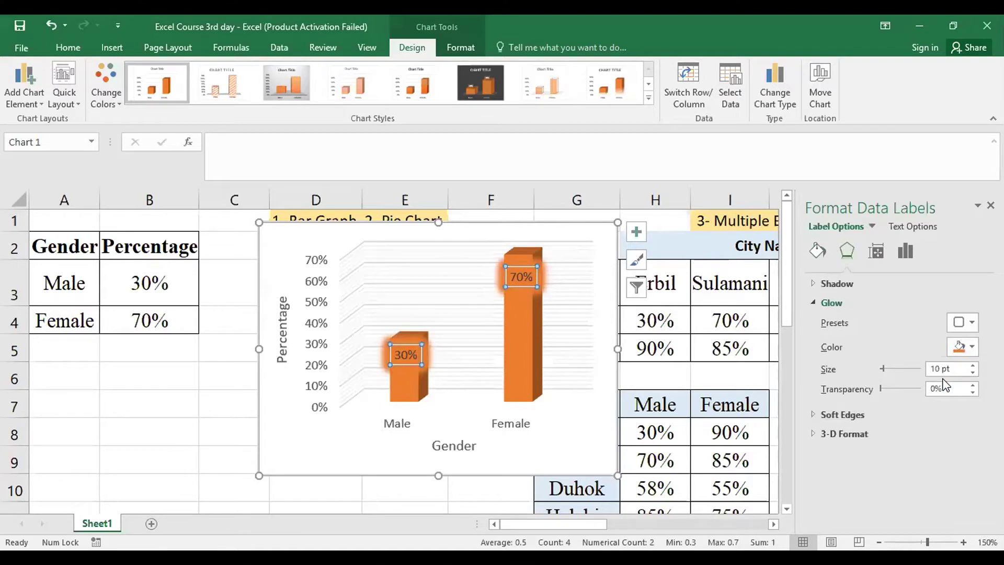
left_click(973, 346)
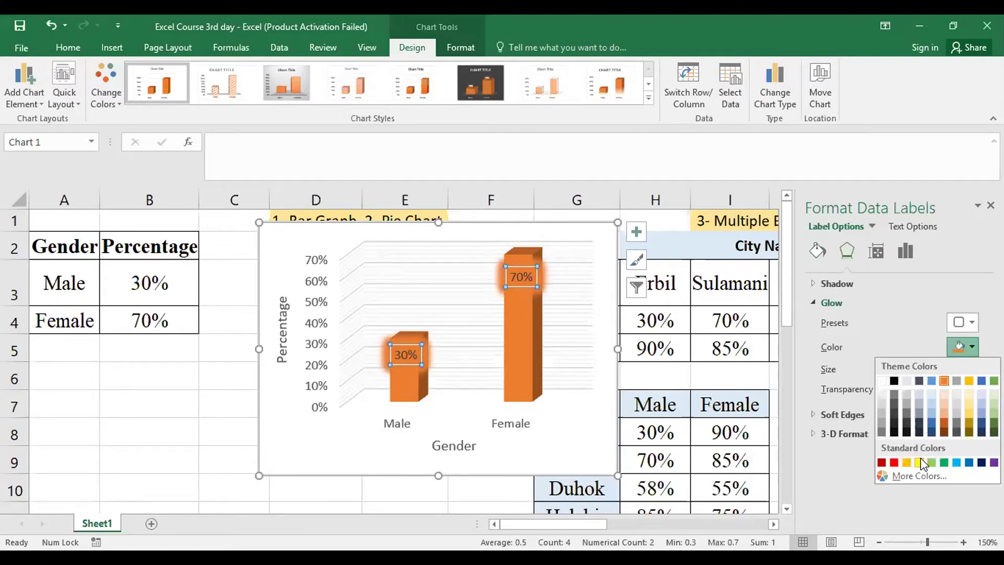
left_click(920, 462)
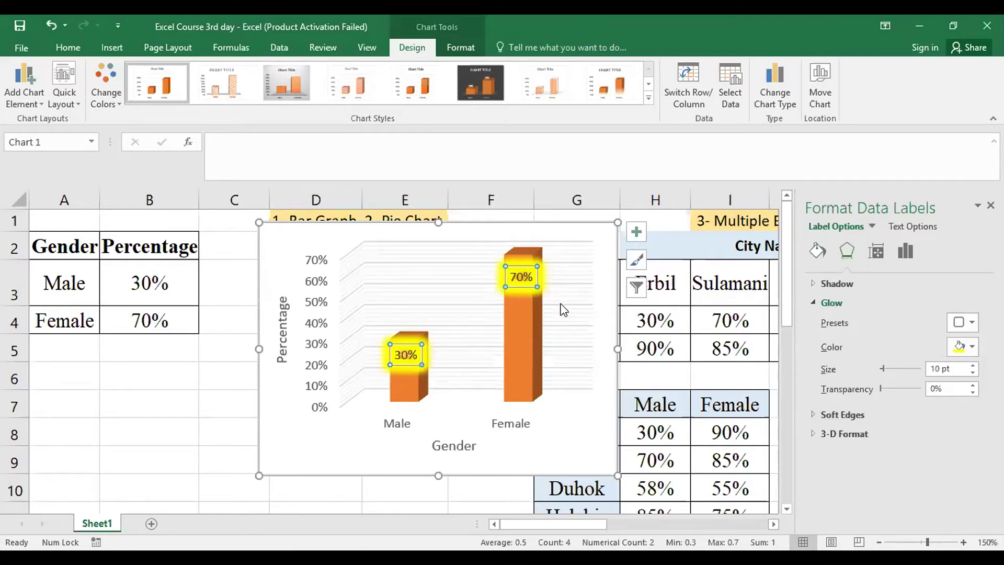
left_click(556, 369)
left_click(509, 426)
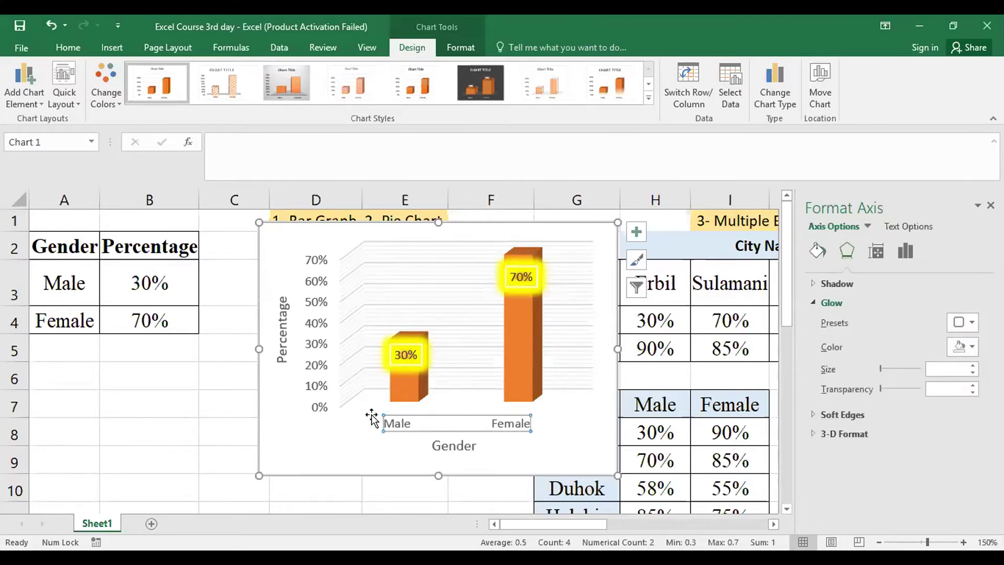
left_click(281, 340)
left_click(312, 360)
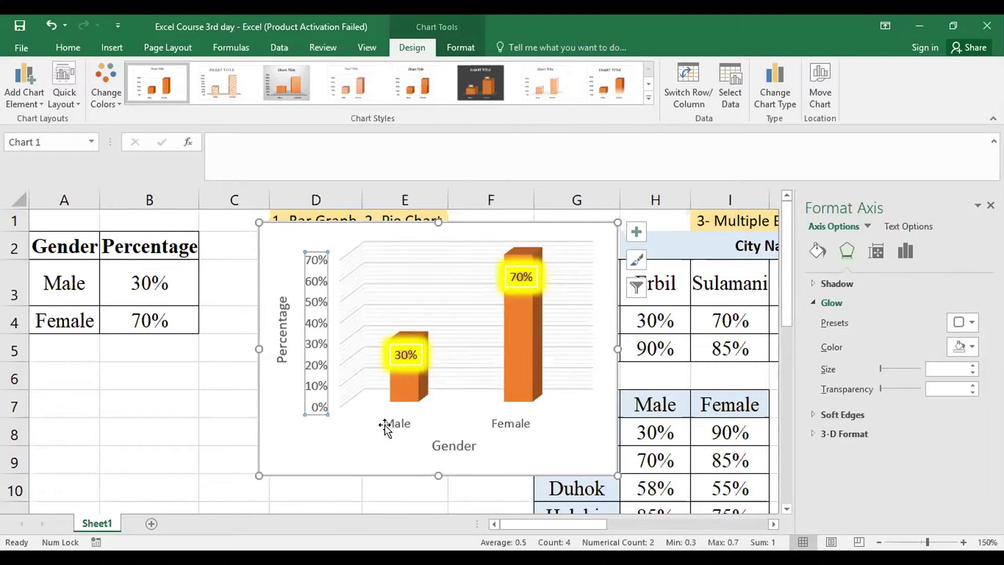
left_click(407, 424)
left_click(458, 445)
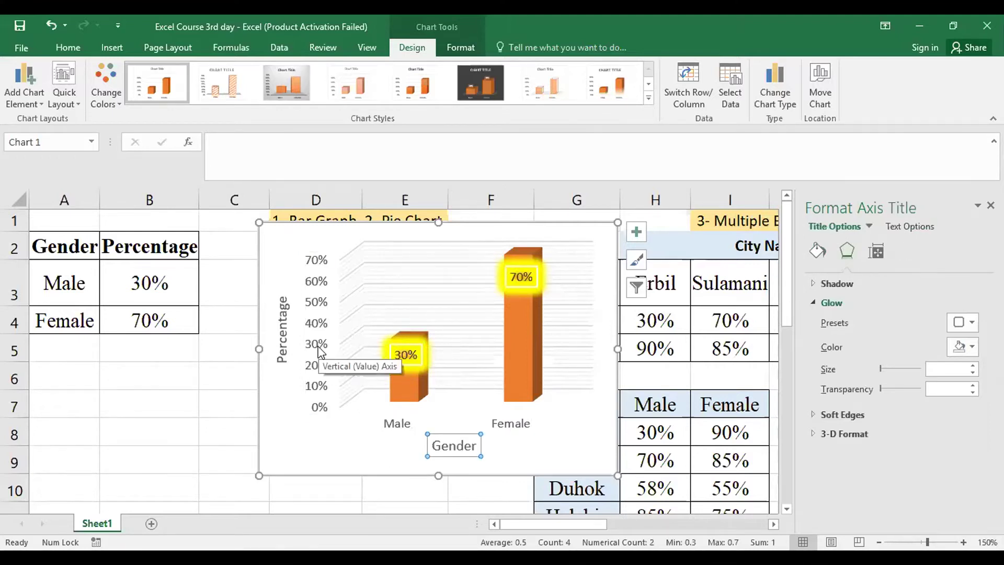
Copy the whole gender percentage chart to the clipboard.
left_click(282, 432)
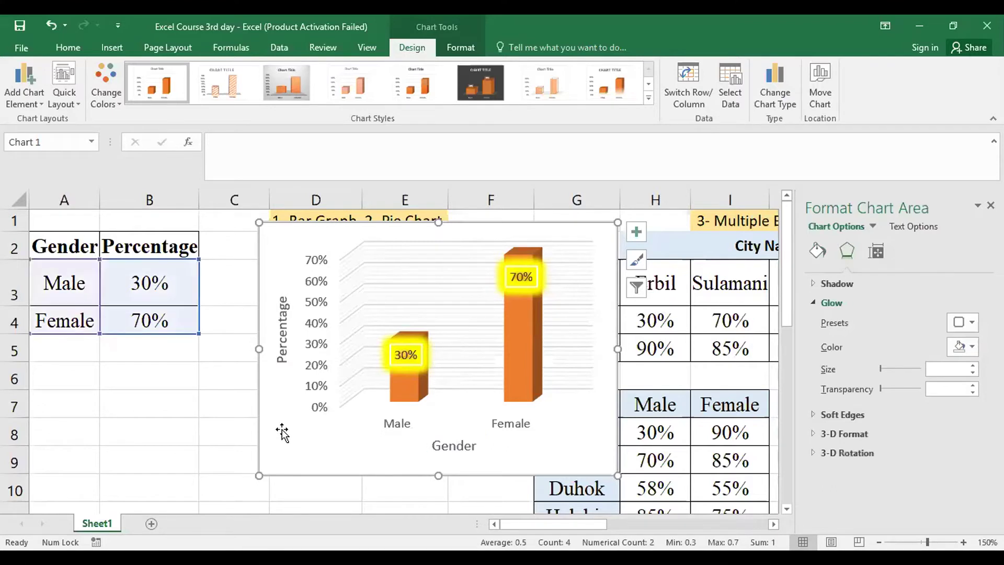
right_click(282, 432)
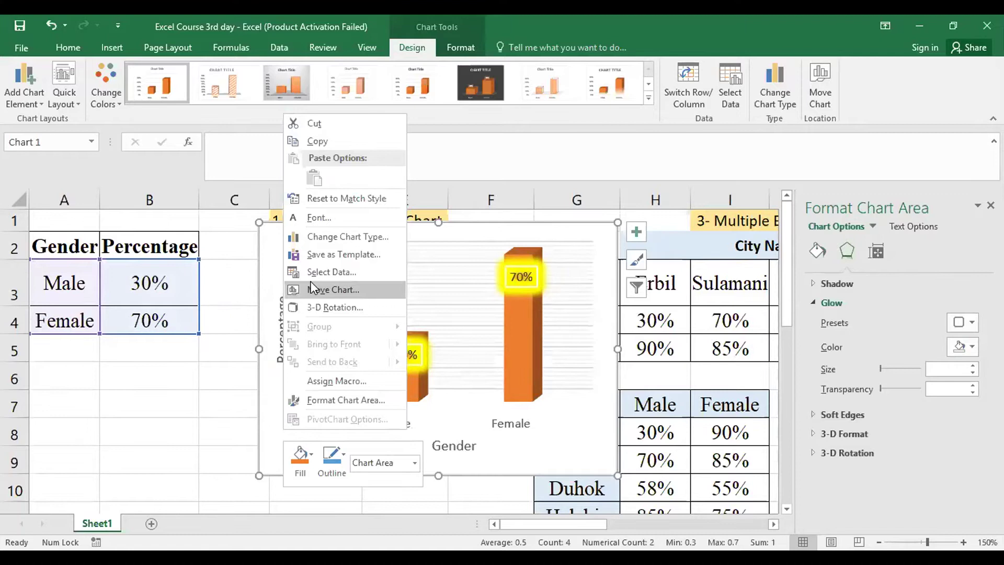
left_click(337, 140)
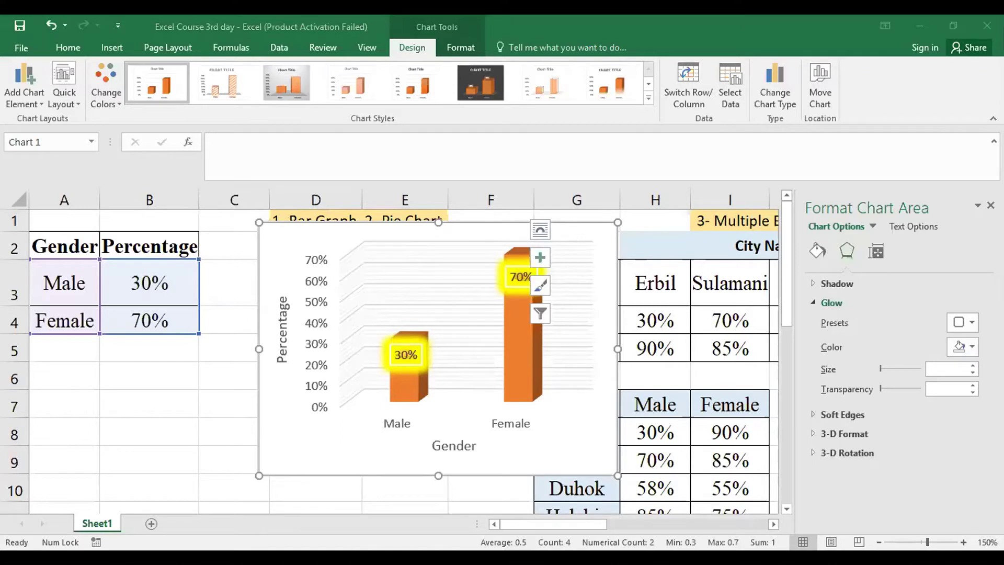
Move the Male and Female data labels up so each sits above its column.
left_click(439, 454)
left_click(407, 384)
left_click(410, 368)
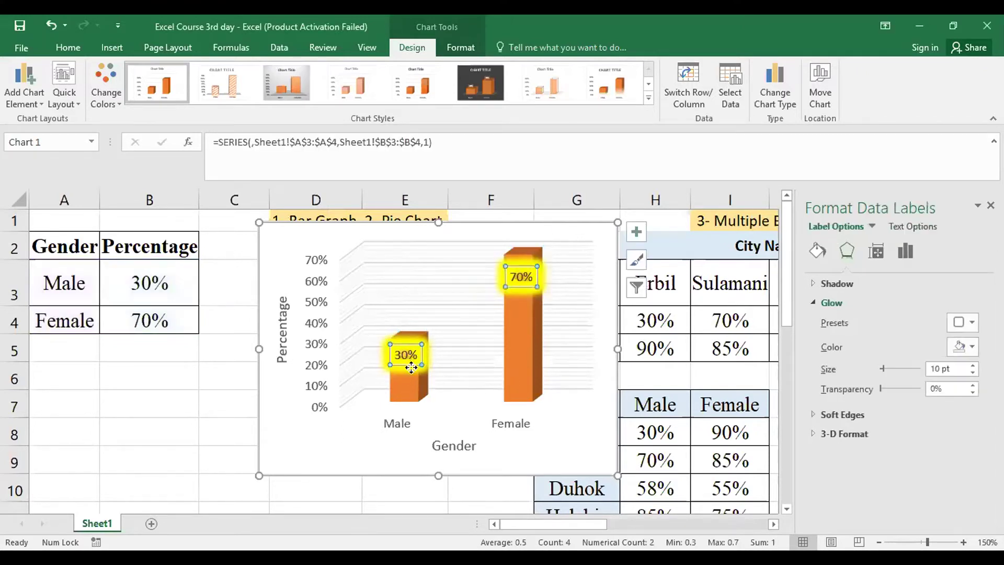
left_click(411, 368)
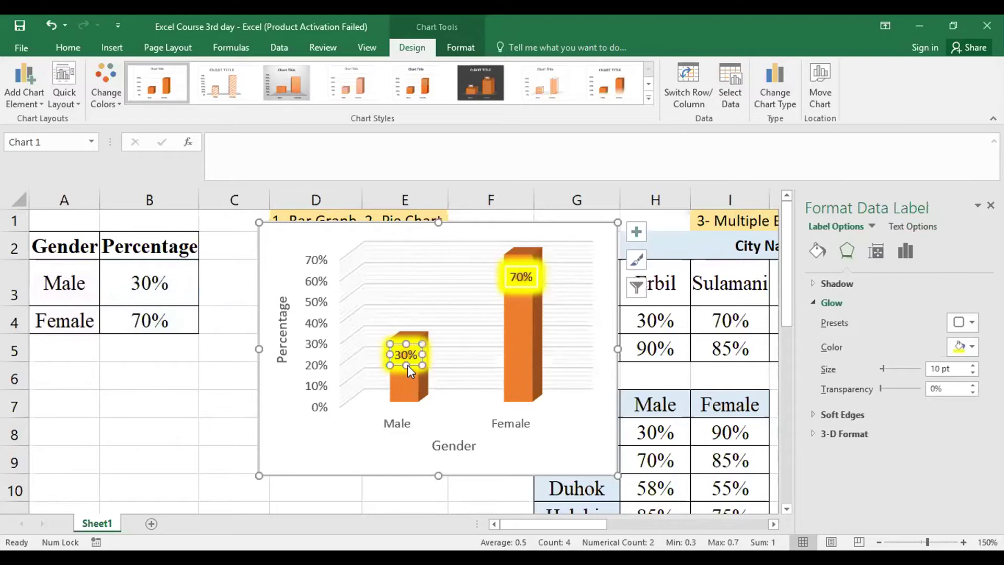
left_click_drag(407, 365, 406, 314)
left_click(518, 288)
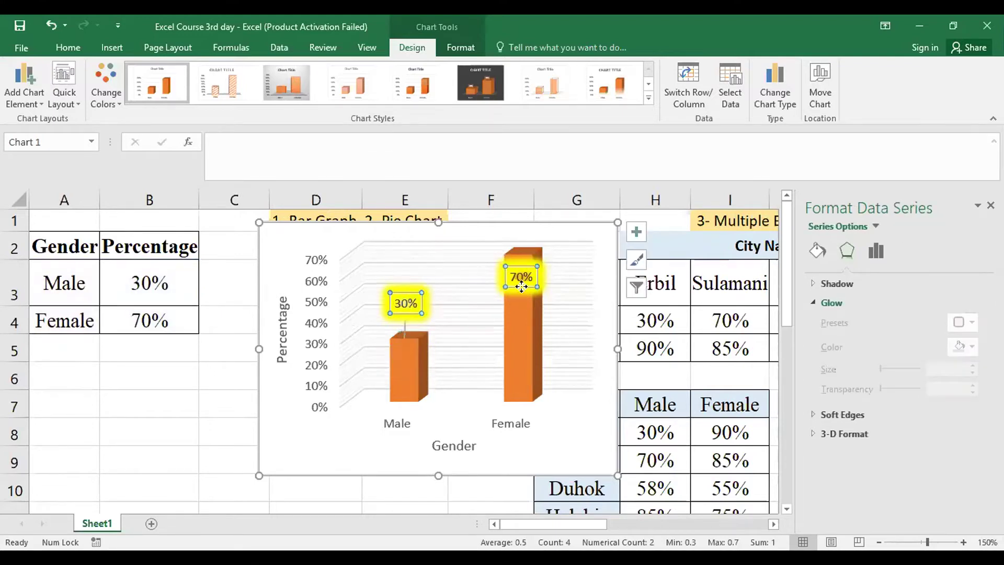
left_click(521, 283)
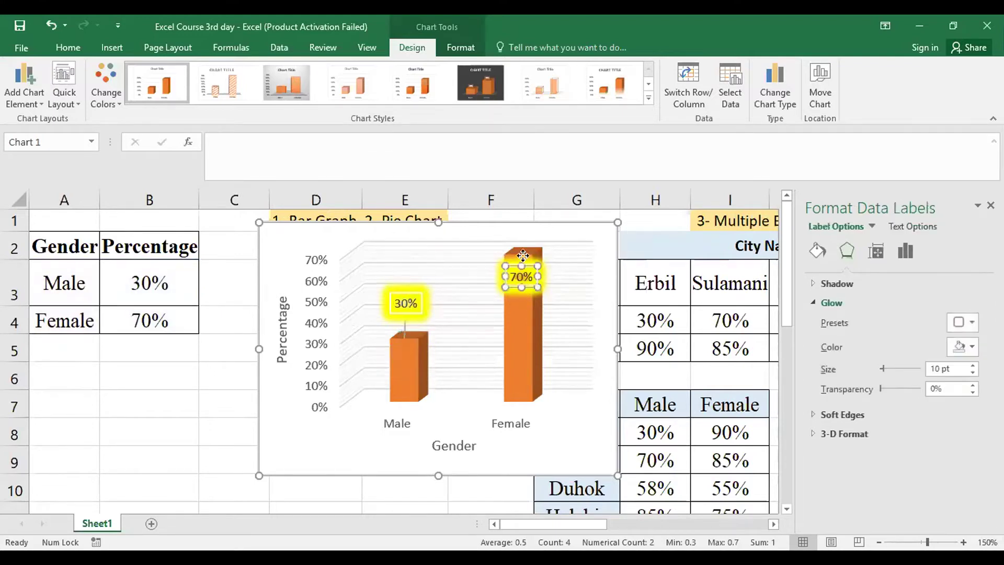
left_click_drag(521, 276, 521, 232)
Examine the fill, effects and series options, and the list of chart elements, for the Female column.
left_click(406, 384)
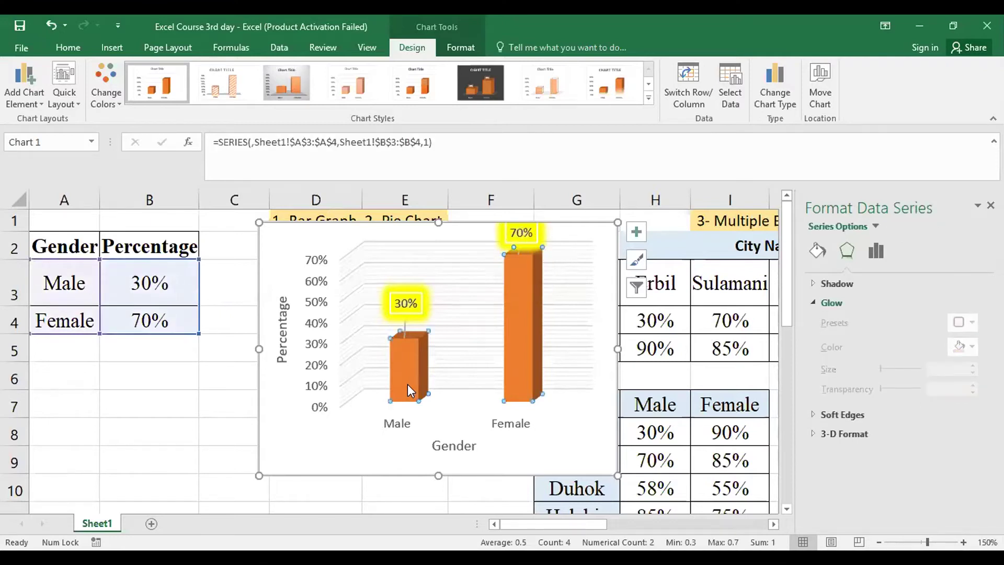
left_click(516, 379)
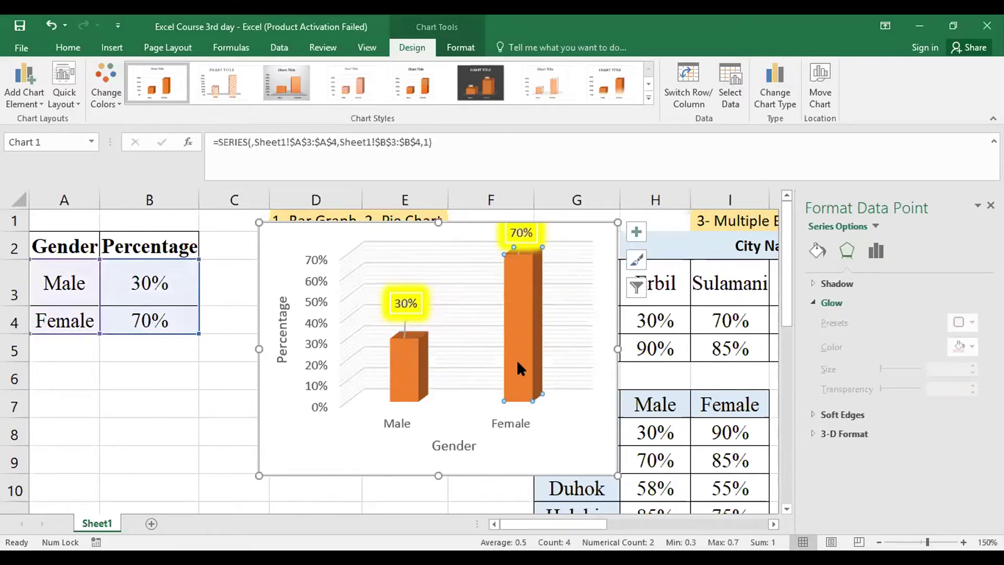
left_click(814, 256)
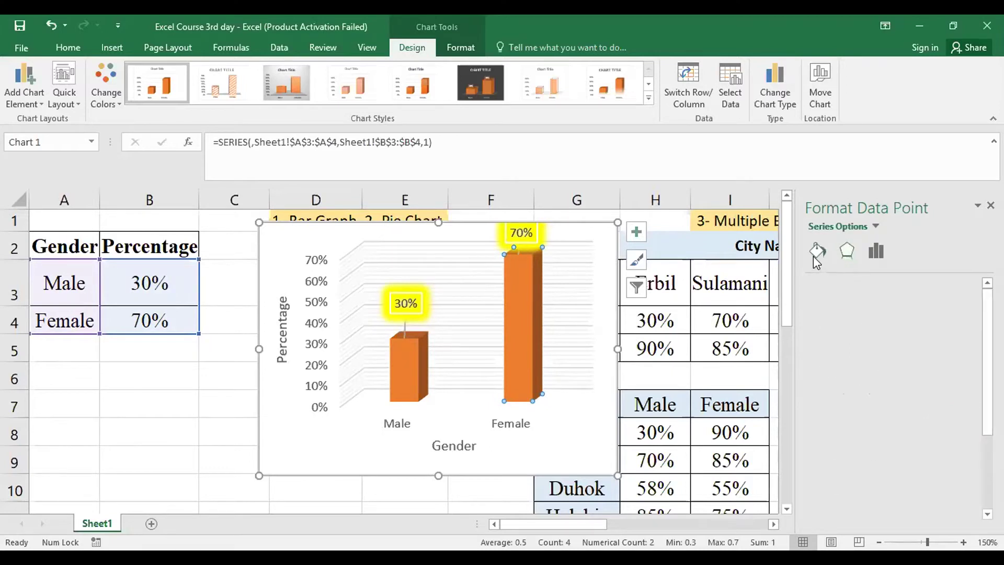
left_click(845, 253)
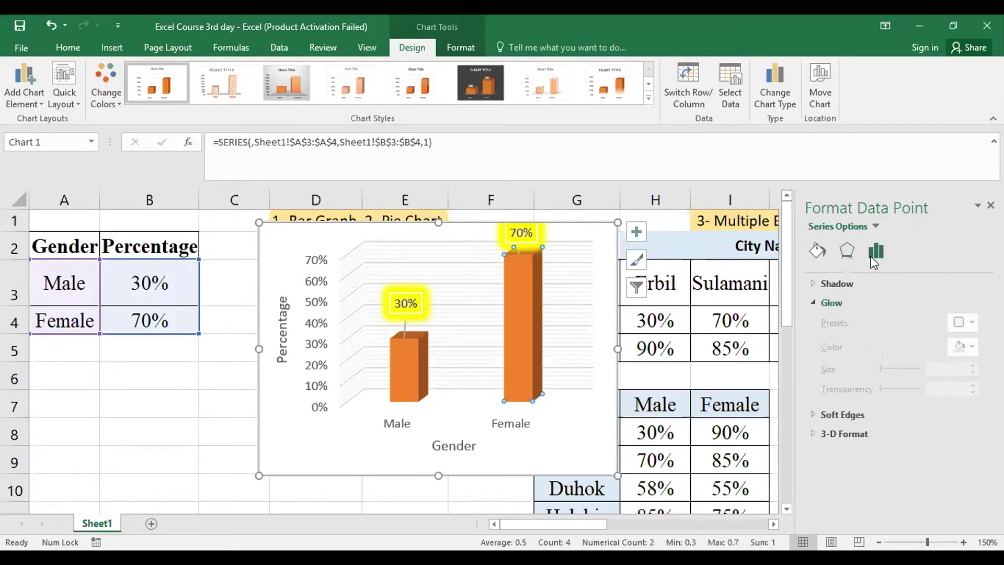
left_click(875, 252)
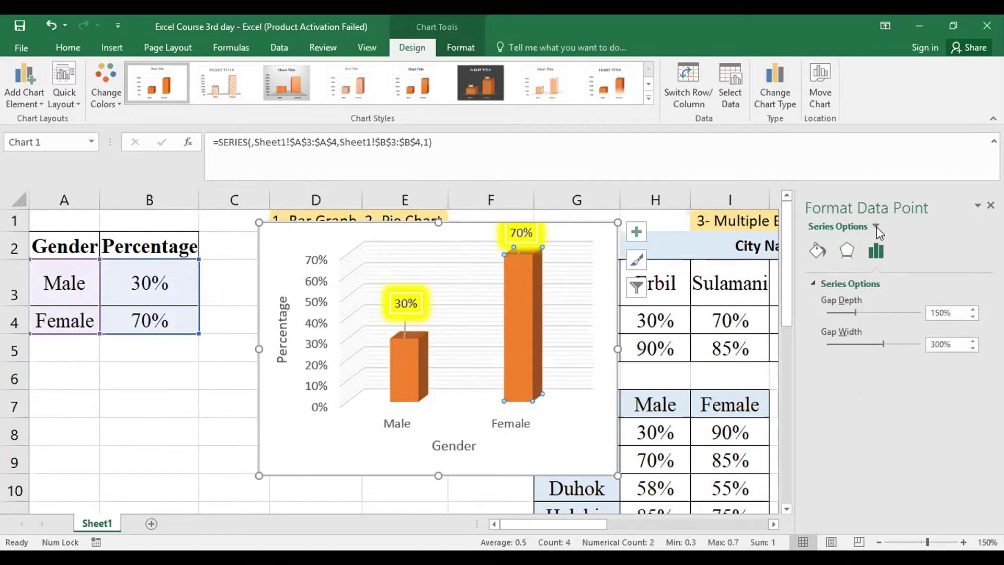
left_click(876, 226)
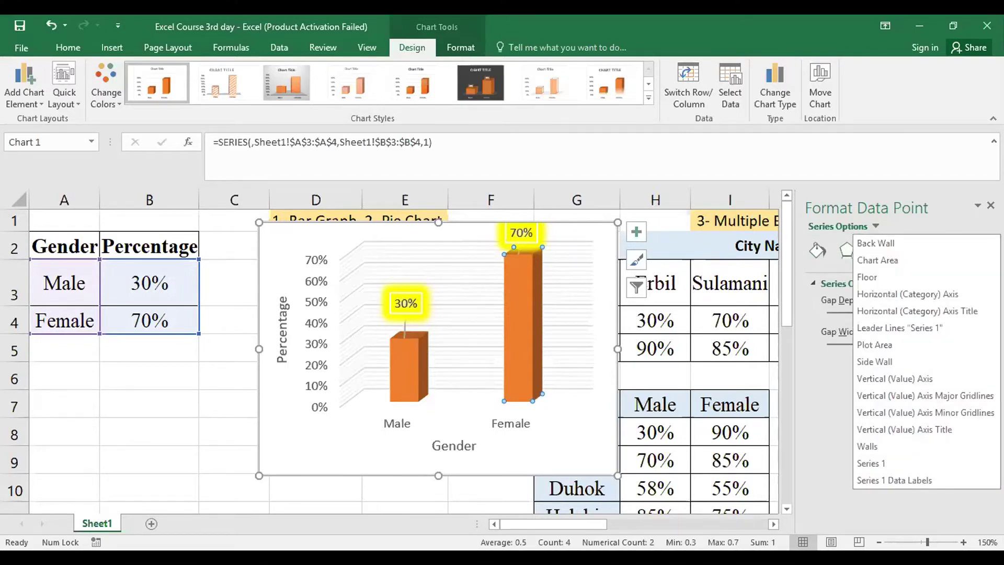
left_click(617, 323)
left_click(656, 239)
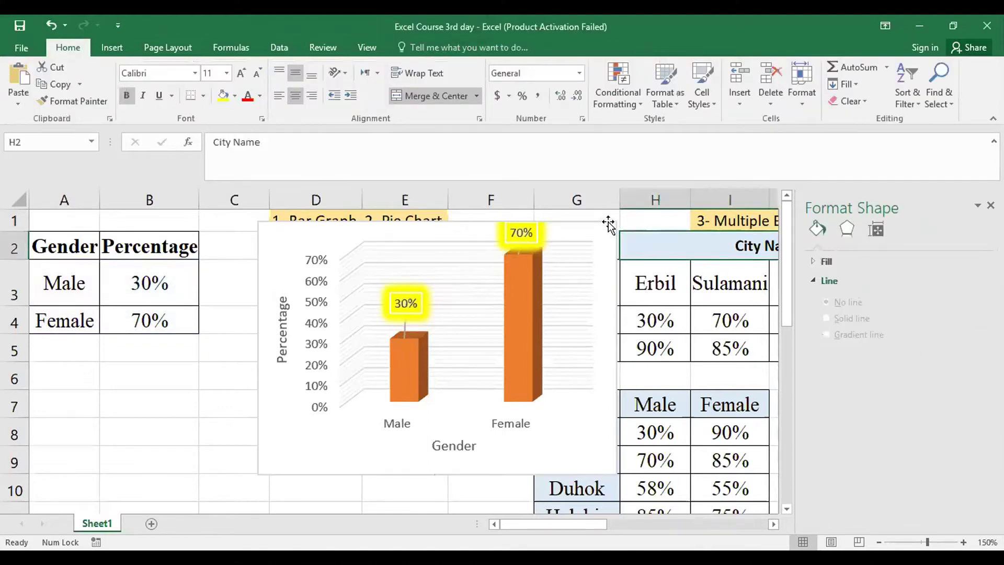
Change the 3-D gender percentage chart to a 2-D clustered column chart.
left_click(608, 224)
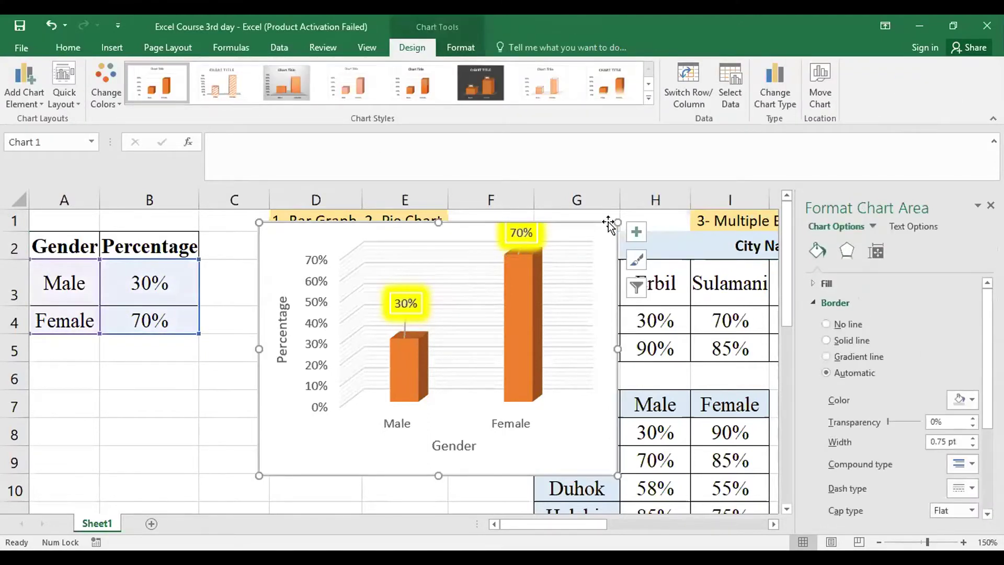
left_click(112, 47)
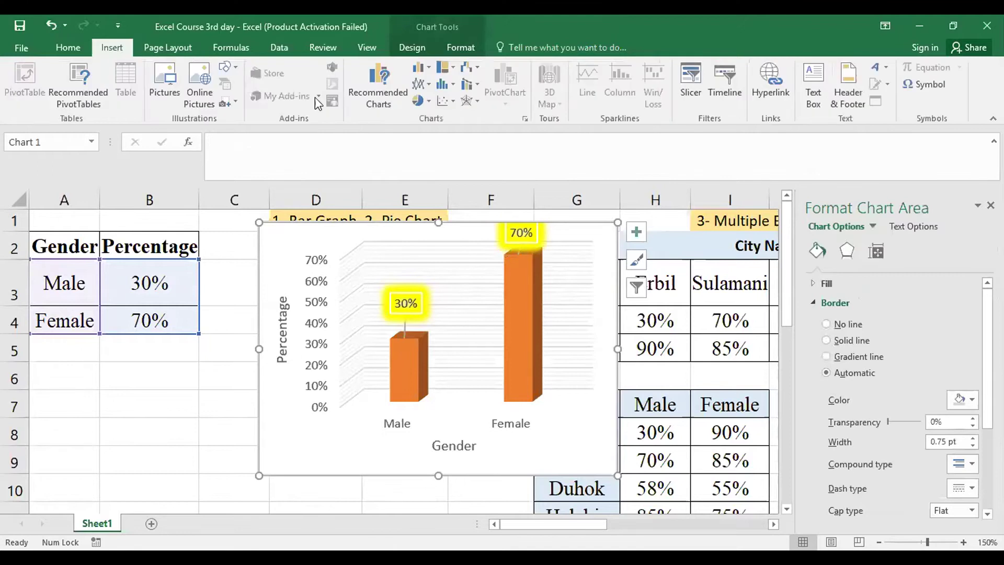
left_click(422, 64)
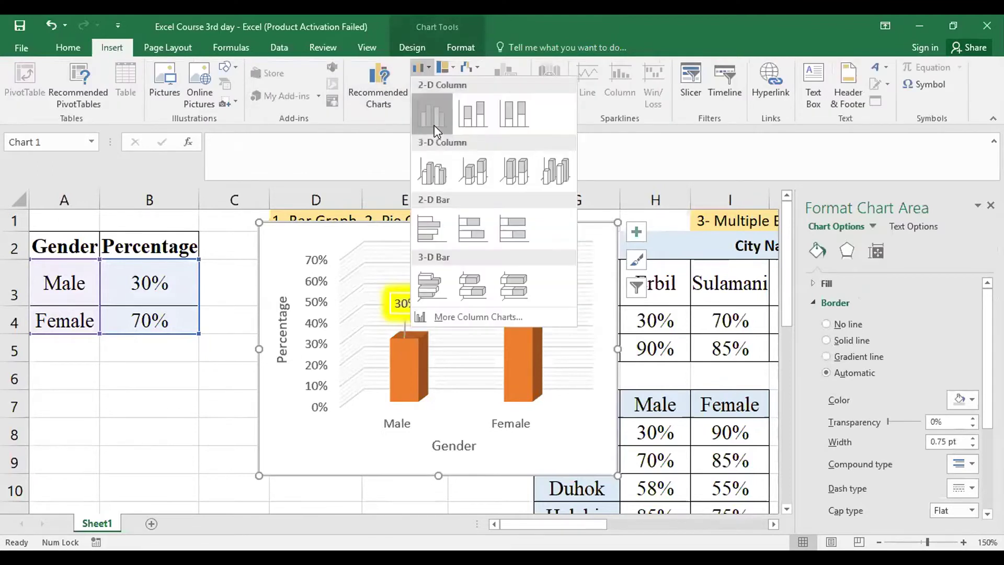
left_click(434, 125)
Give both columns a solid fill in standard orange.
left_click(531, 331)
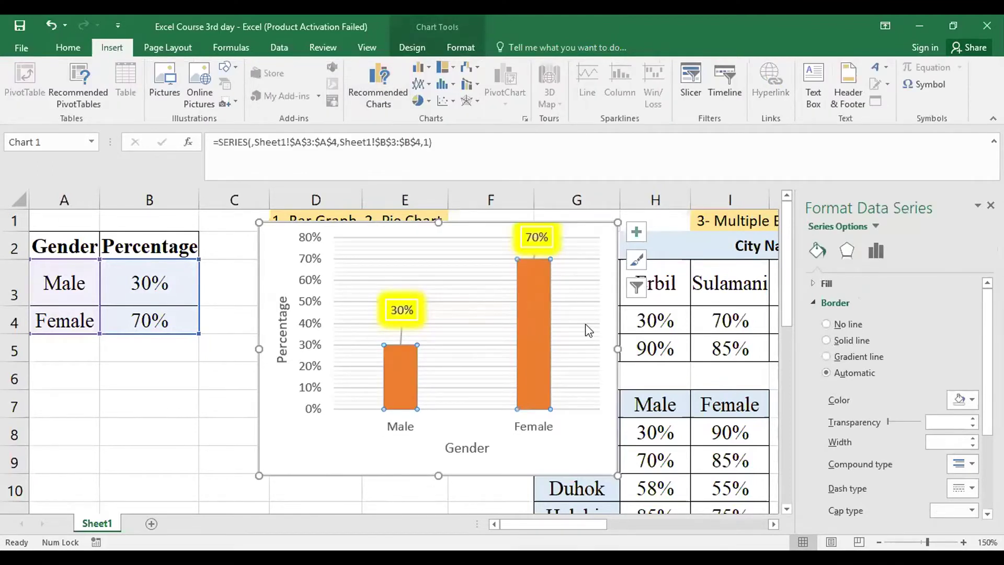
left_click(848, 254)
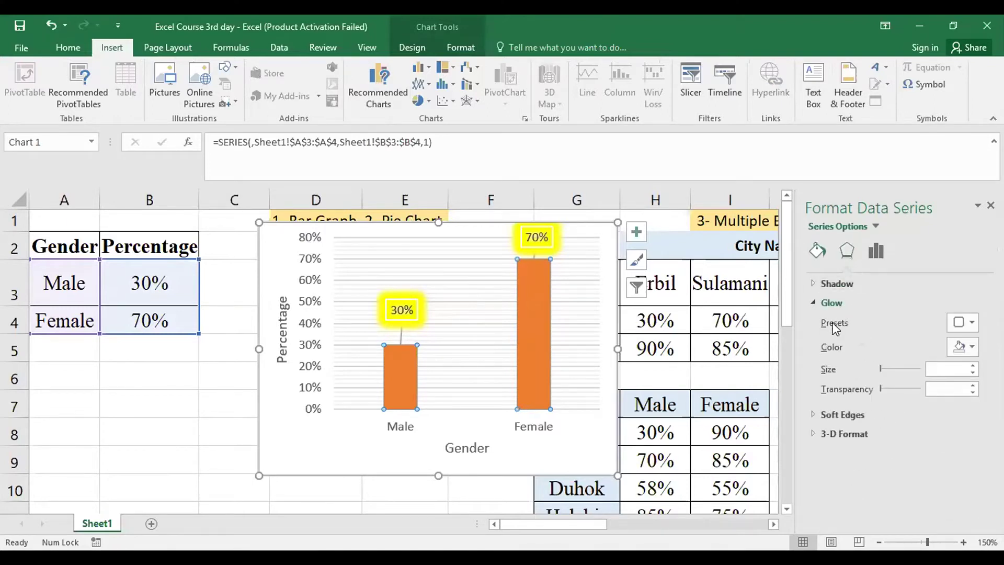
left_click(817, 251)
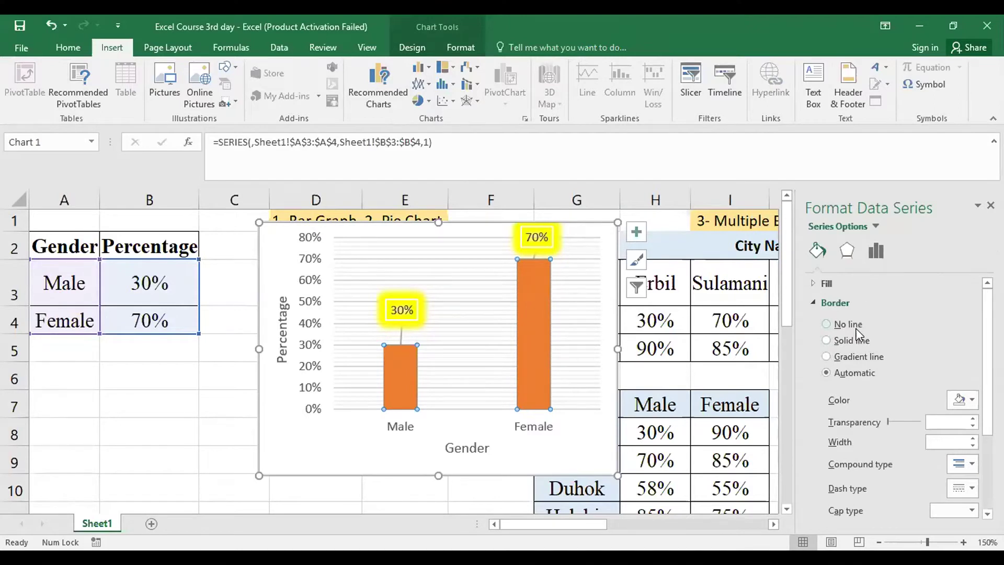
left_click(824, 281)
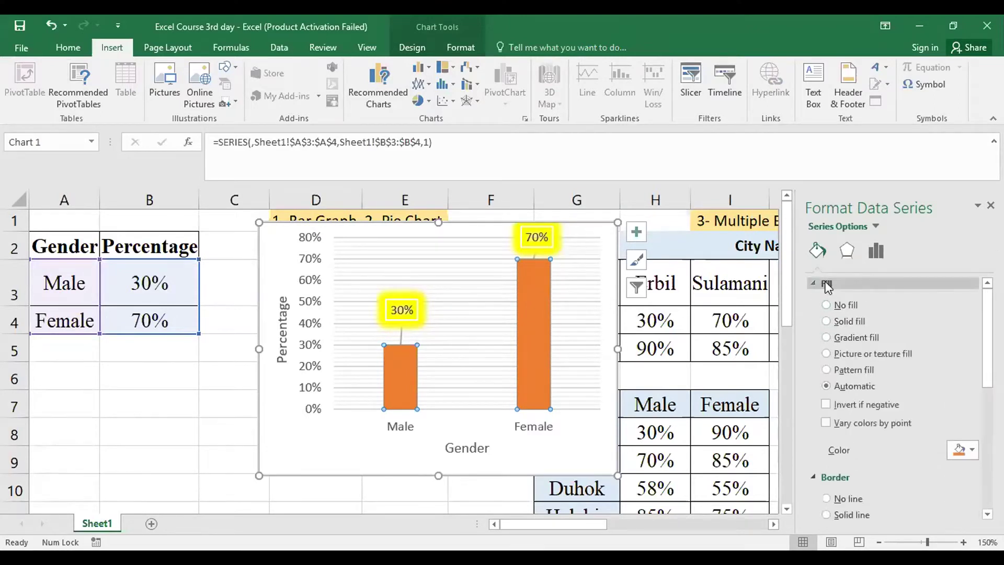
left_click(858, 322)
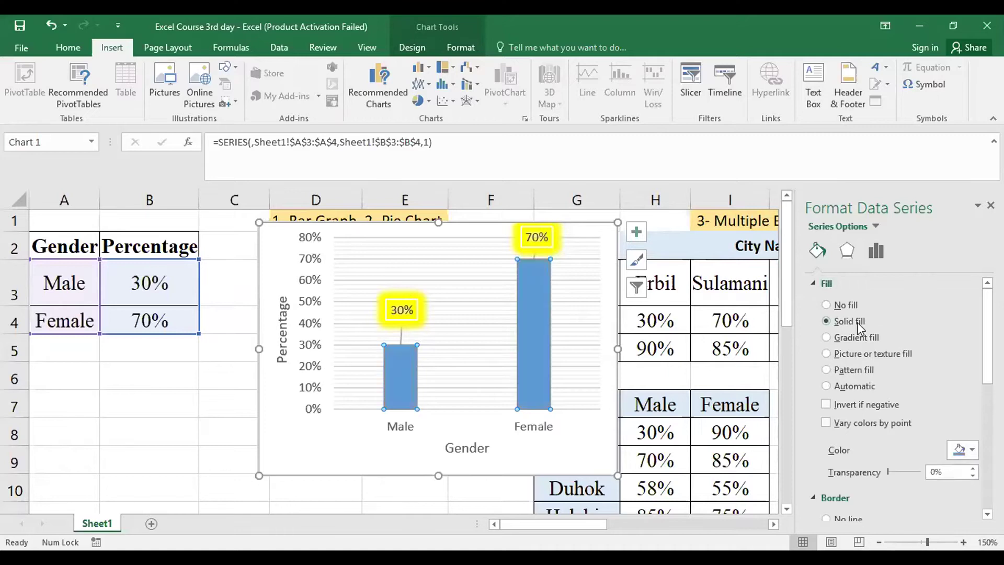
left_click(972, 450)
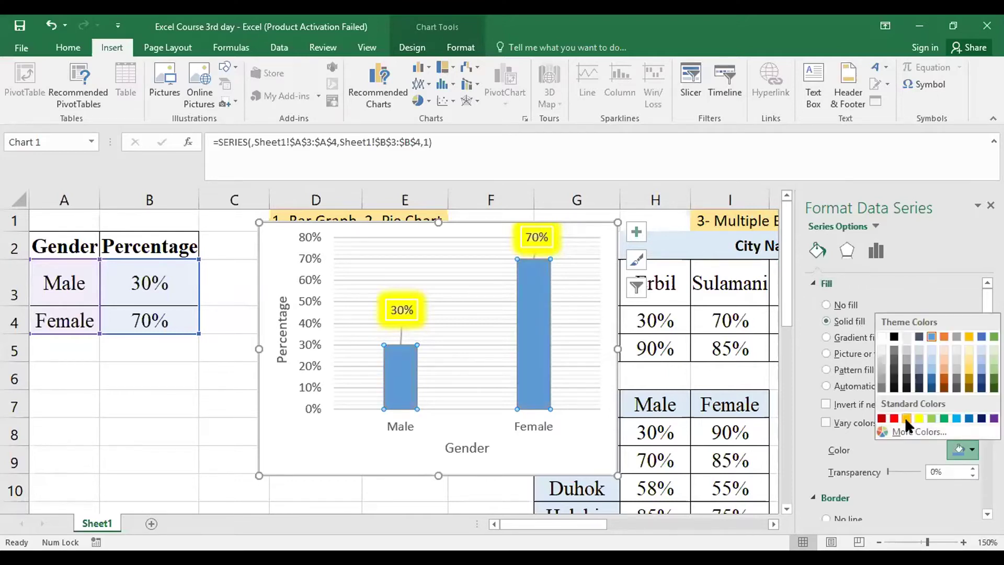
left_click(906, 418)
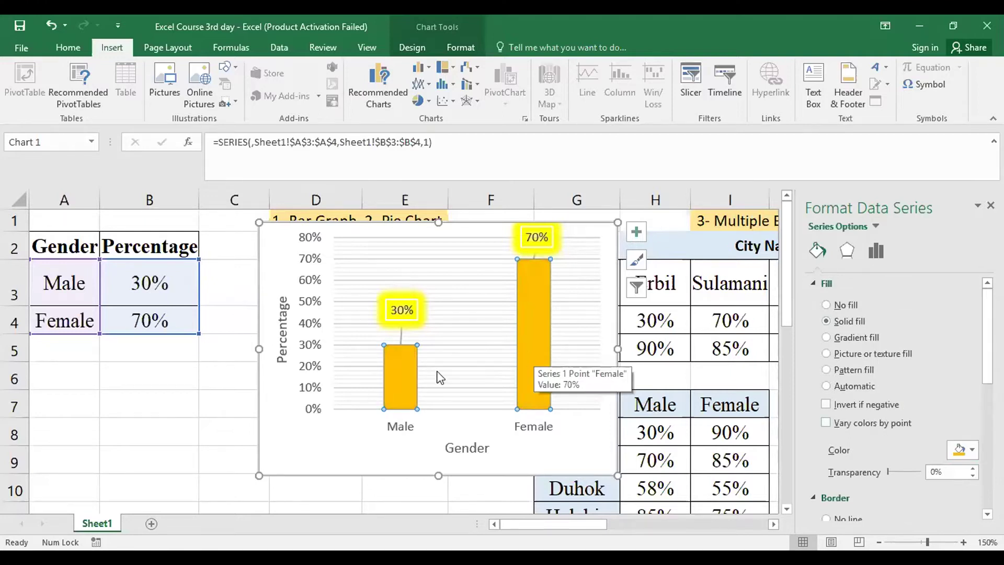
Fill only the Female column with standard light blue.
left_click(536, 366)
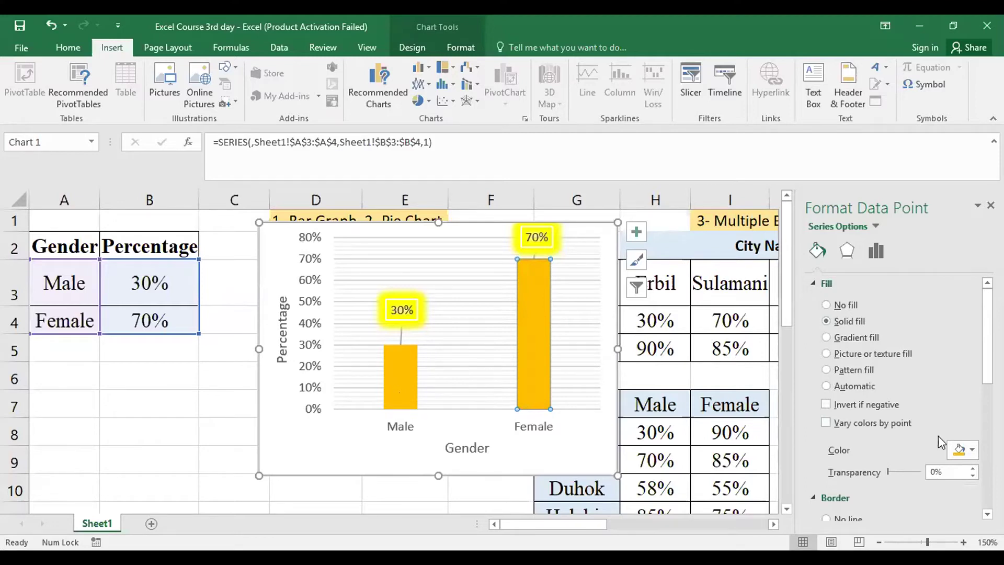
left_click(971, 454)
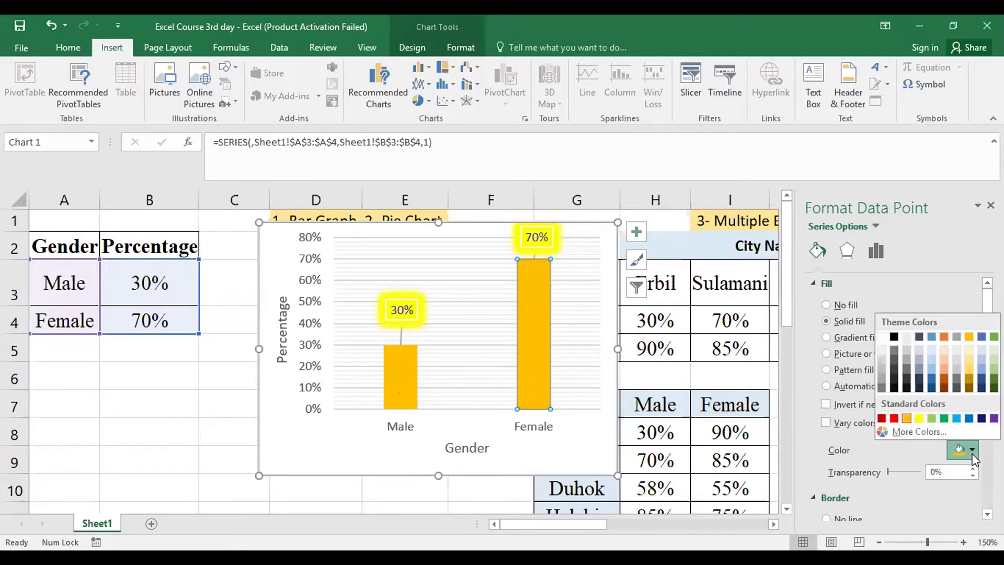
left_click(957, 419)
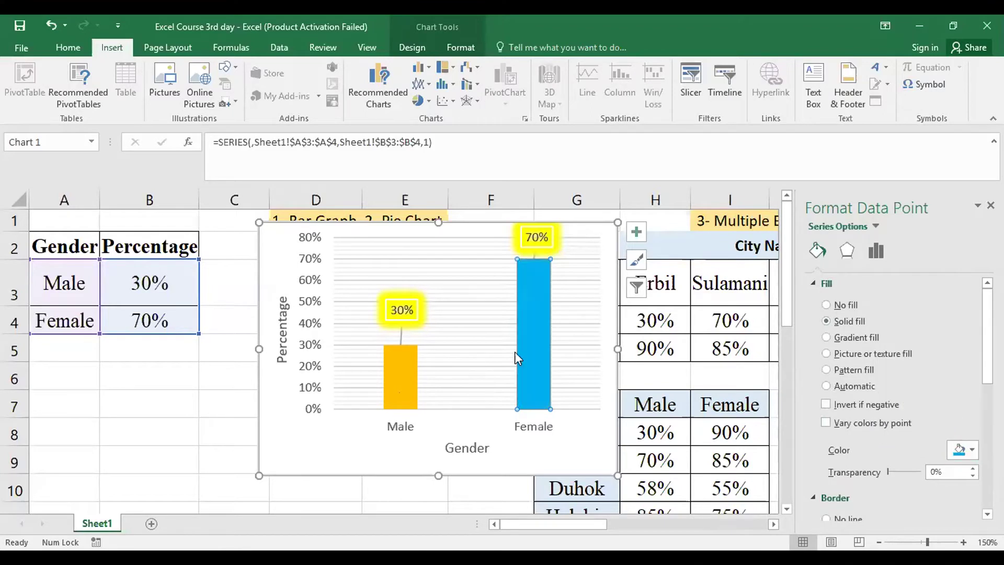
Shrink the chart and move it between the Gender table and the city table, below the Bar Graph heading.
left_click_drag(617, 222, 465, 269)
left_click_drag(395, 273, 364, 249)
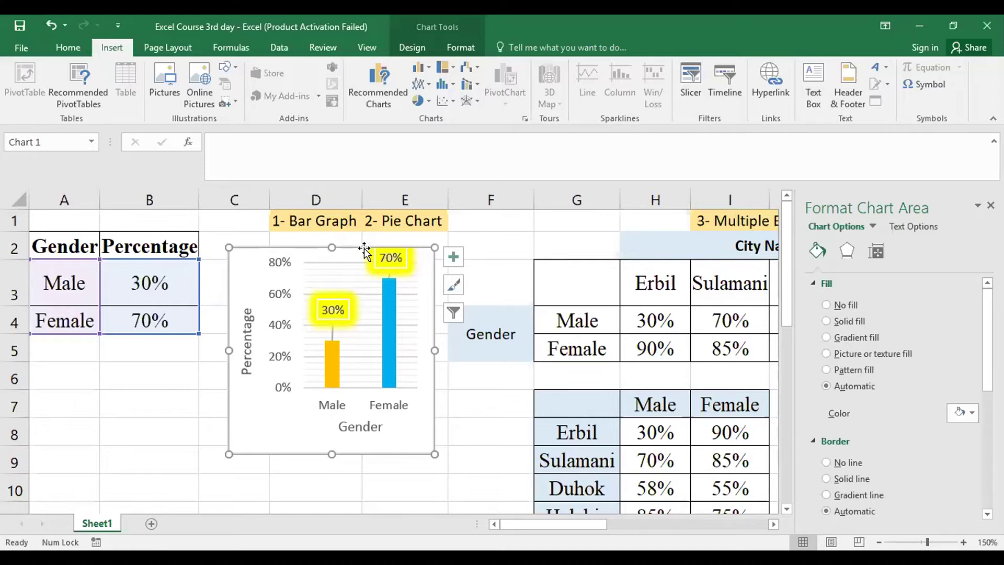
Delete the chart, undo and redo the deletion, and undo it again to restore the chart.
key("Delete")
left_click(329, 282)
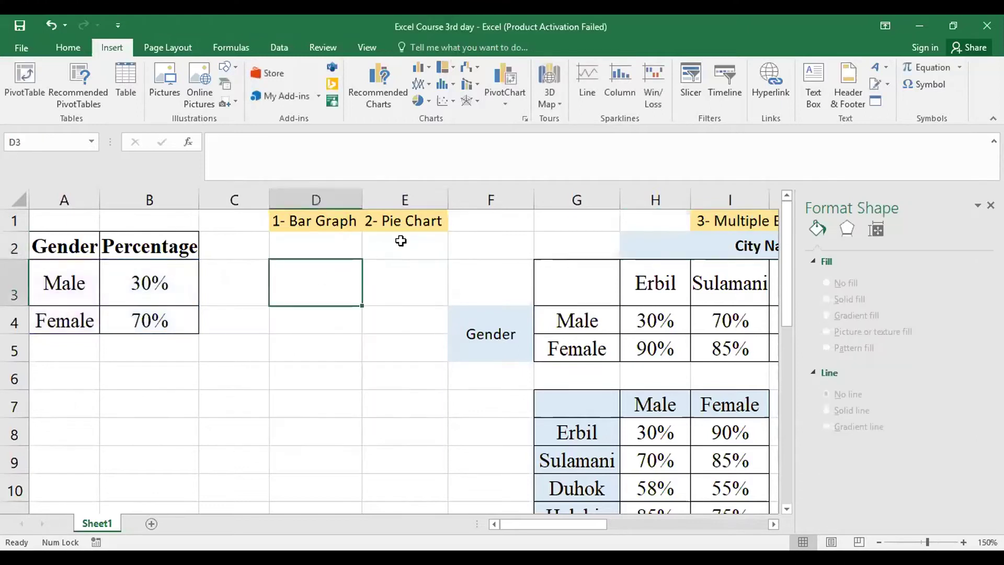
key("ctrl+z")
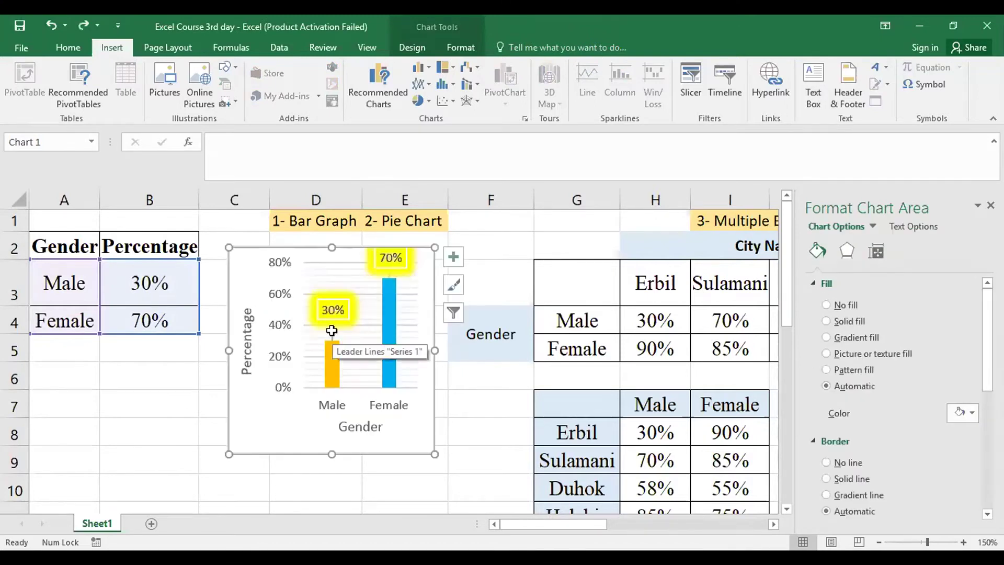
key("ctrl+y")
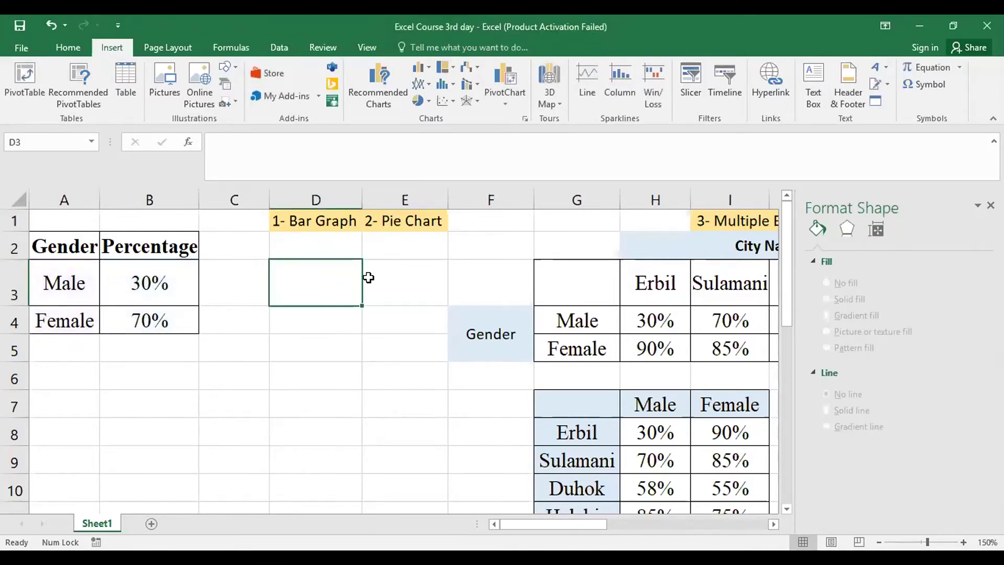
key("ctrl+z")
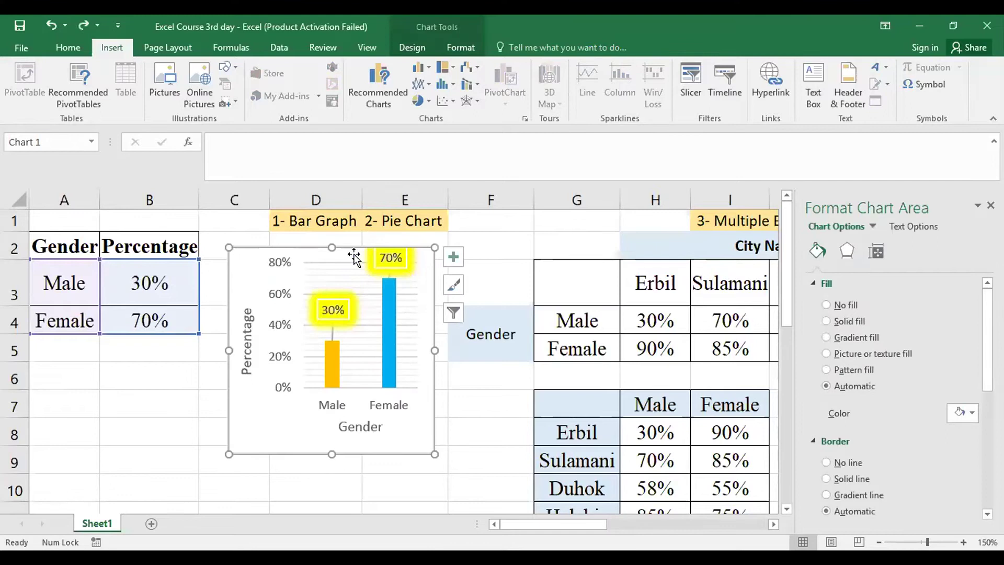
Widen the column chart slightly and change it to a 2-D pie chart.
left_click(352, 250)
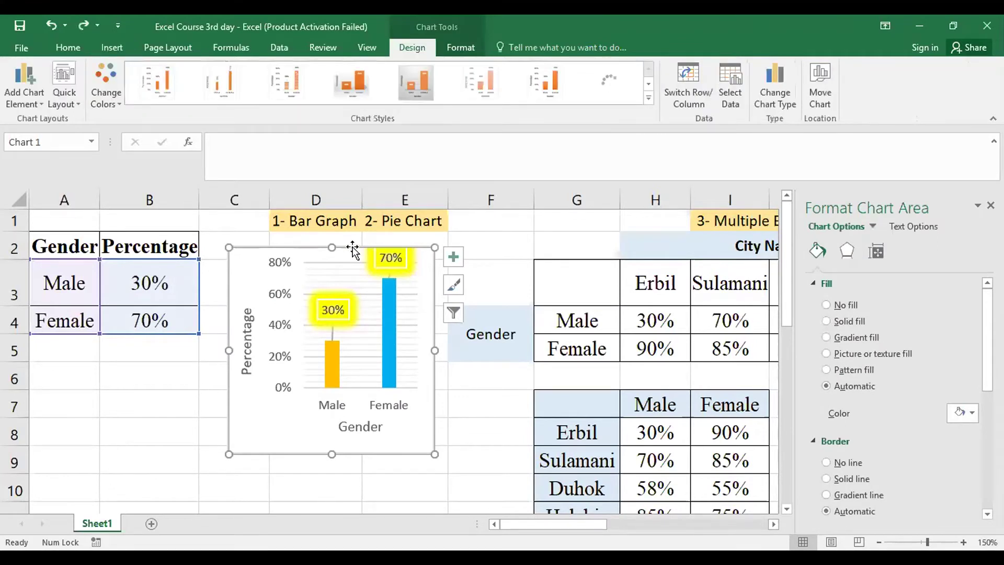
left_click(119, 48)
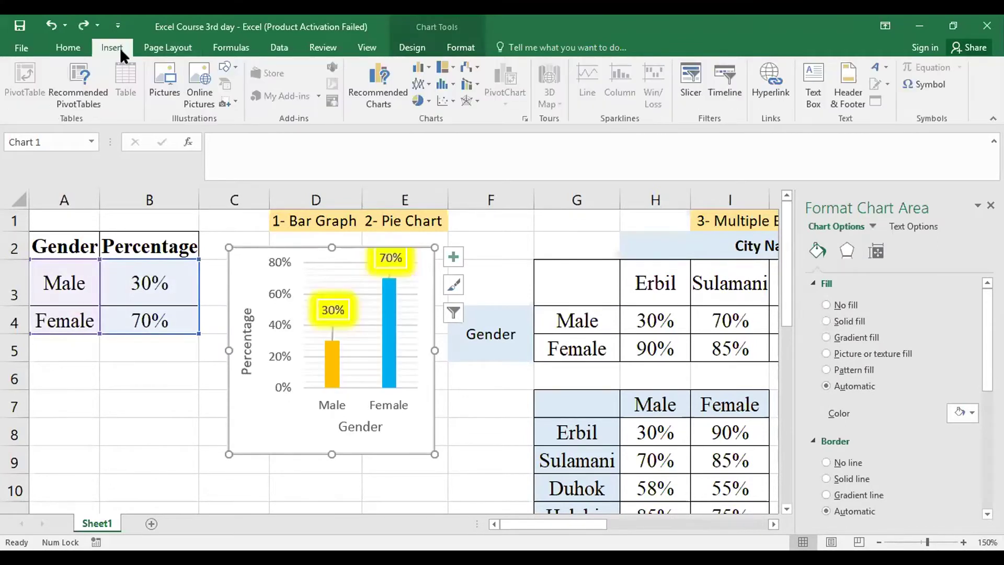
left_click(417, 103)
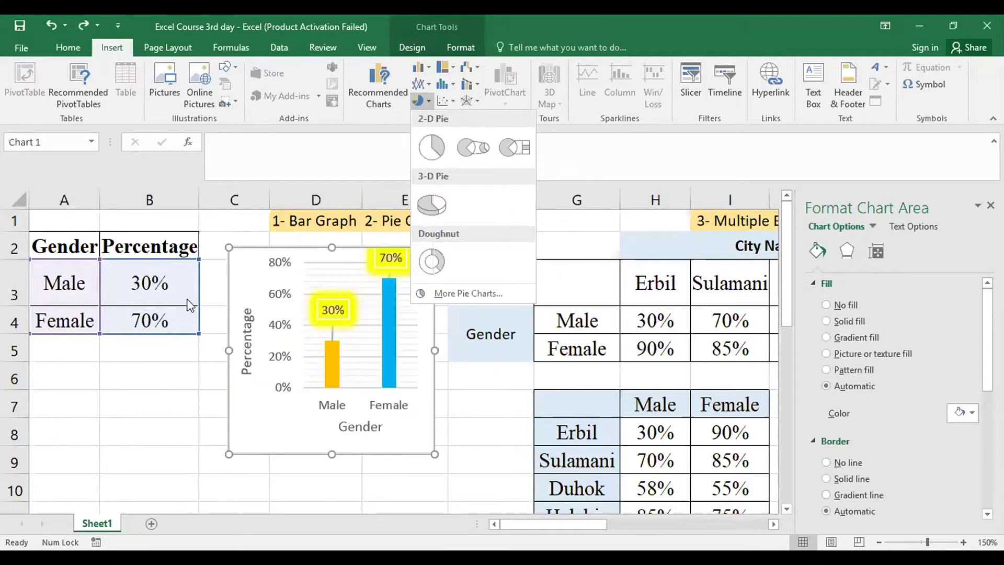
left_click(345, 411)
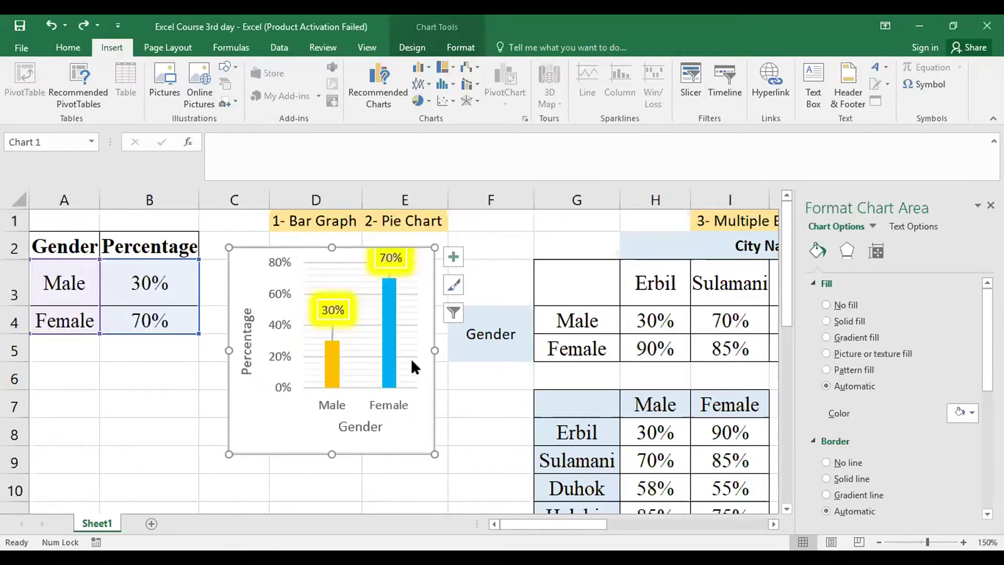
left_click_drag(435, 350, 474, 335)
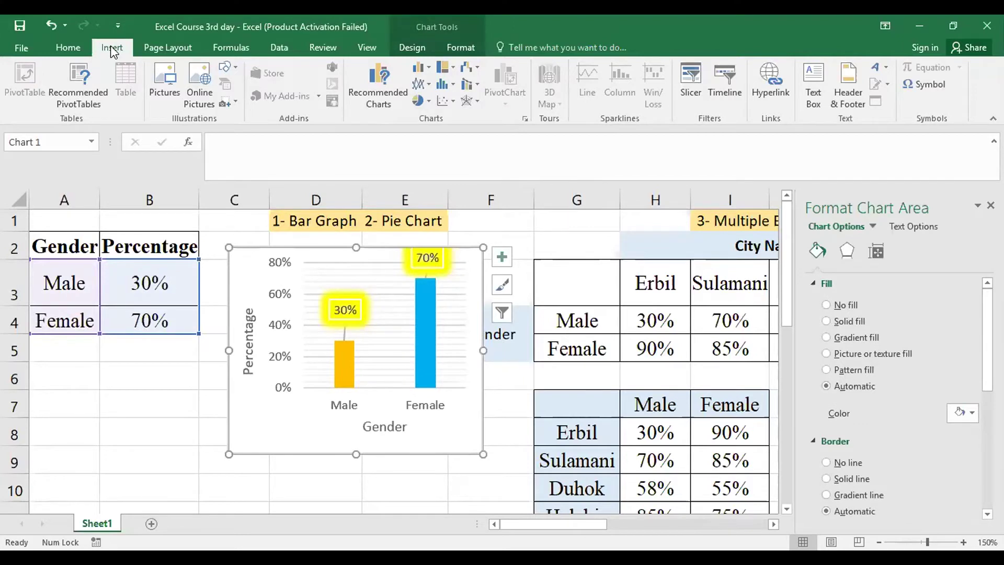
left_click(429, 102)
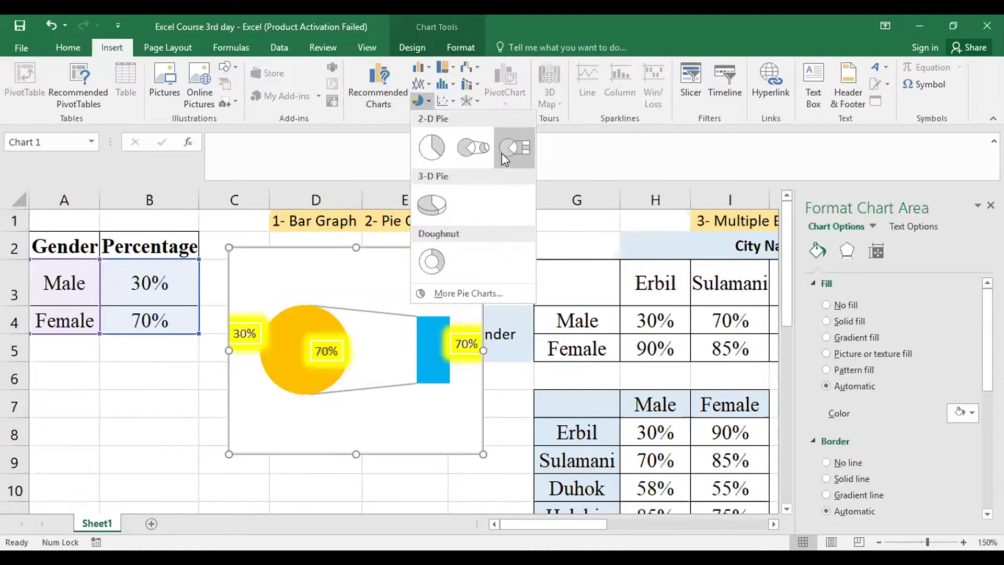
left_click(431, 150)
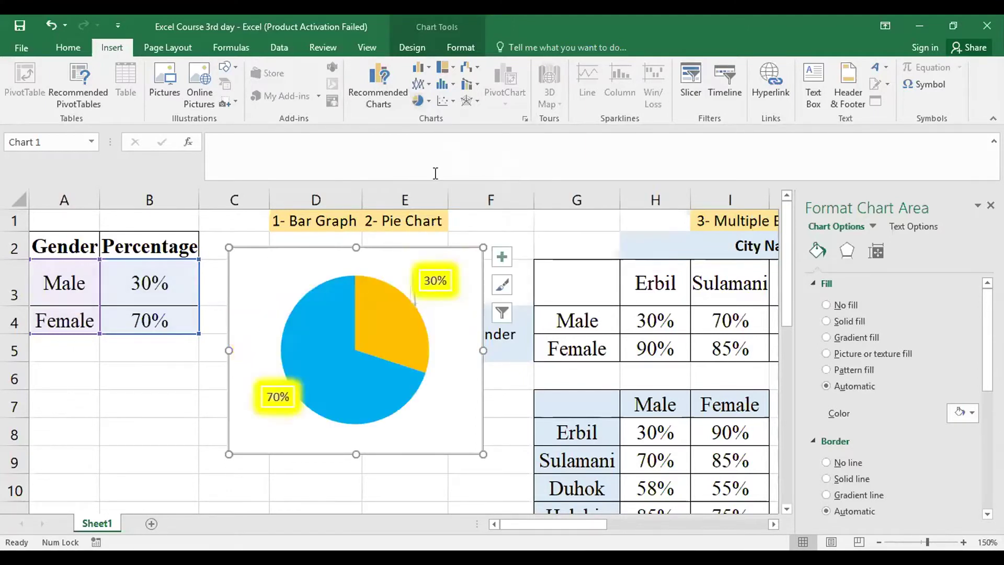
Delete the converted chart and insert a new 2-D pie chart from the gender data in A3:B4.
left_click(430, 249)
key("Delete")
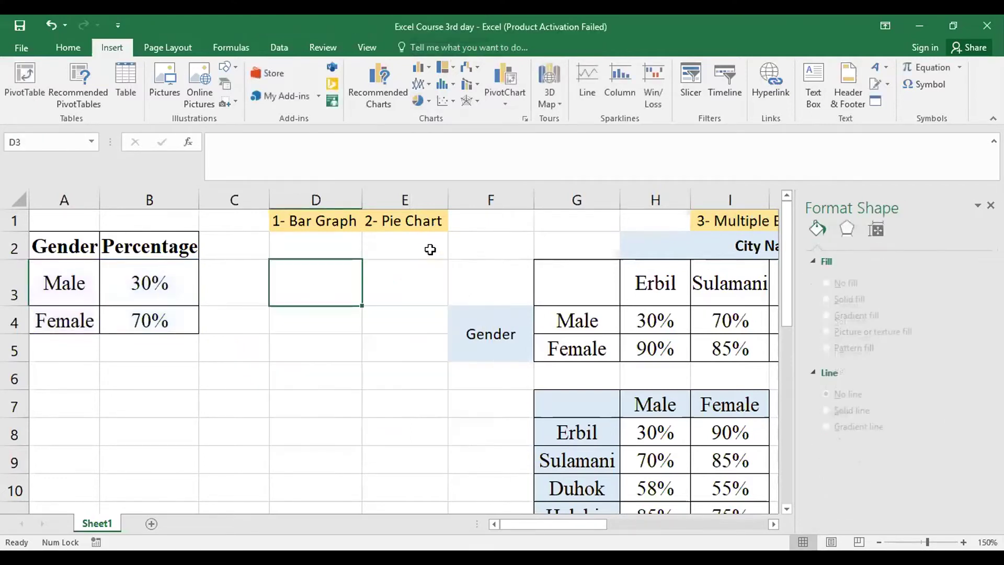
left_click_drag(59, 285, 166, 316)
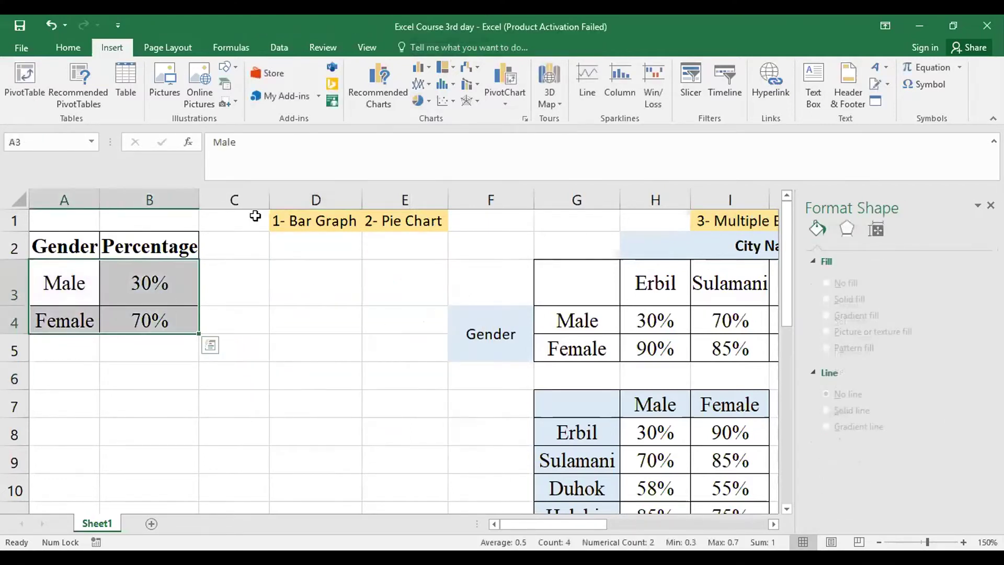
left_click(421, 103)
left_click(432, 146)
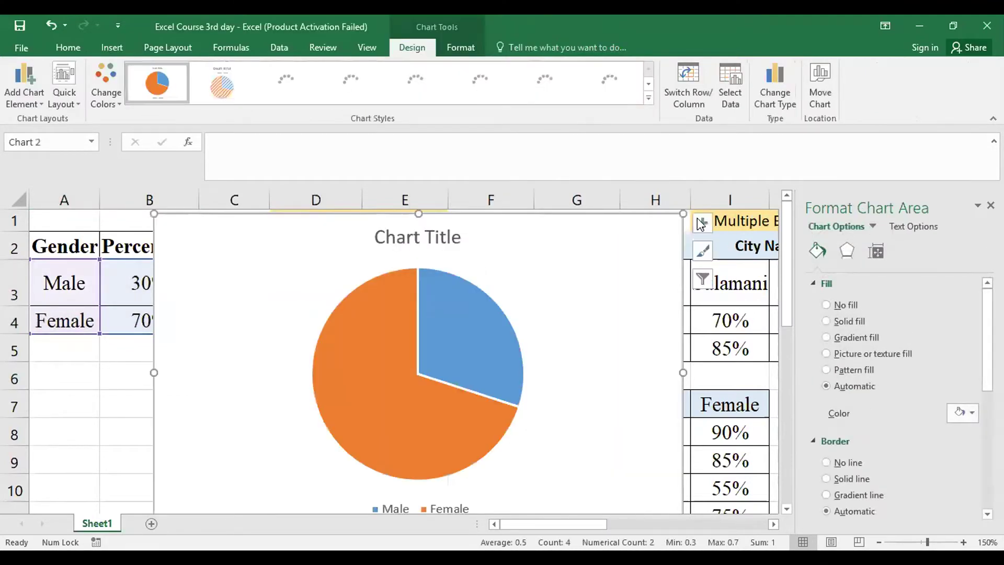
Shrink the pie chart, place it beside the Gender table, and delete its chart title.
left_click_drag(405, 321, 450, 212)
left_click(395, 253)
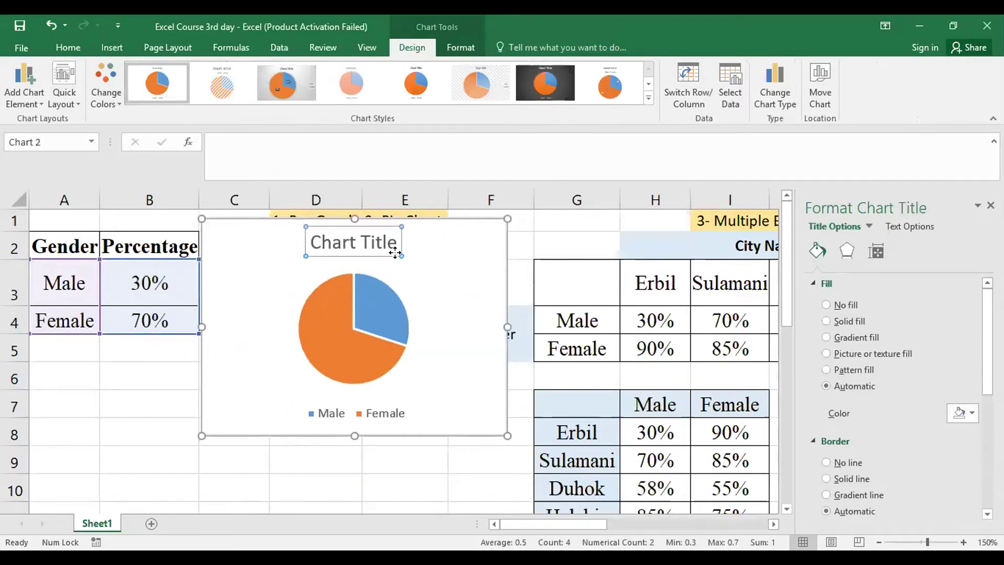
left_click(395, 254)
key("BackSpace")
left_click(391, 254)
key("Delete")
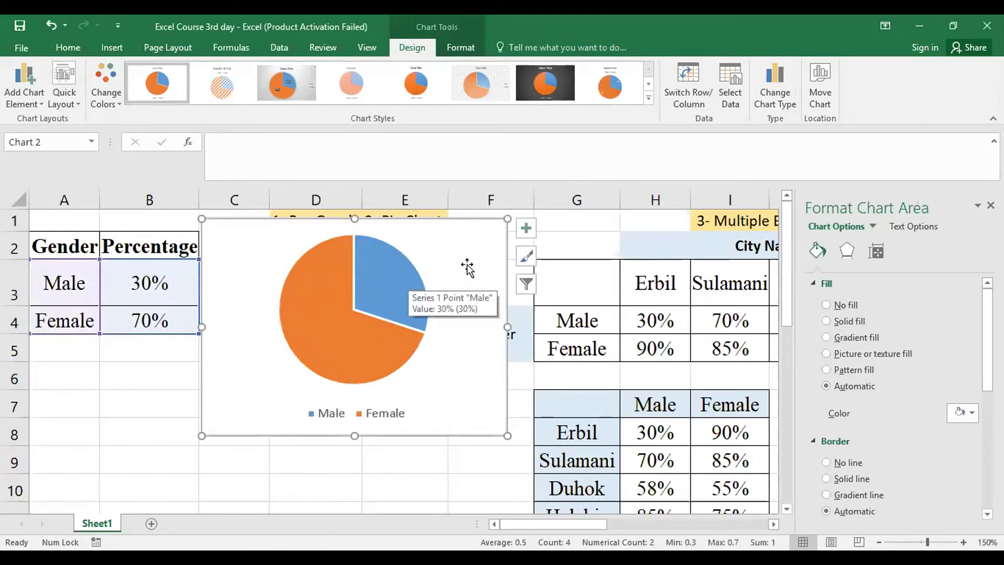
Move the pie chart just below the Bar Graph and Pie Chart headings and inspect its Male and Female slice values.
left_click_drag(436, 224, 461, 230)
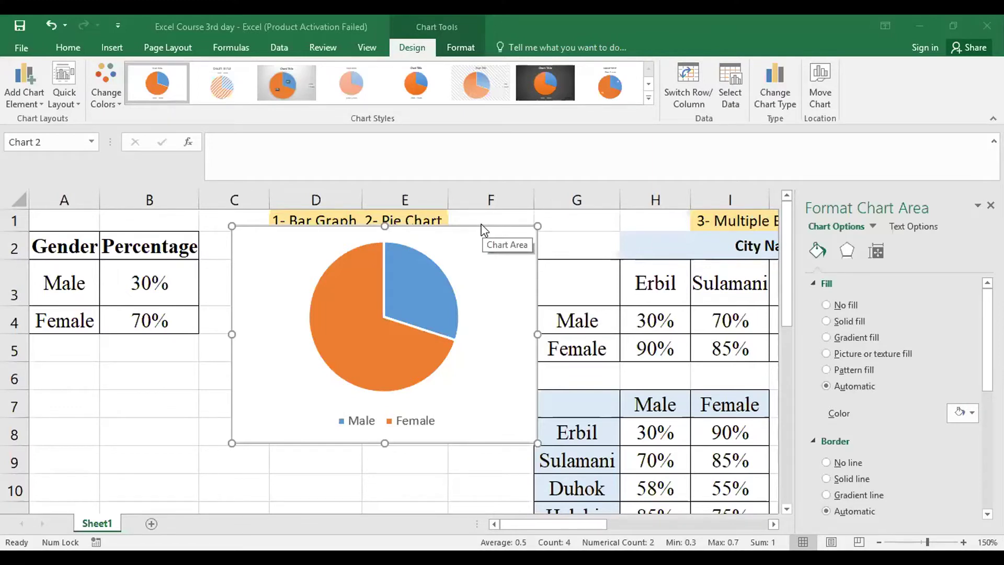
left_click_drag(482, 229, 458, 240)
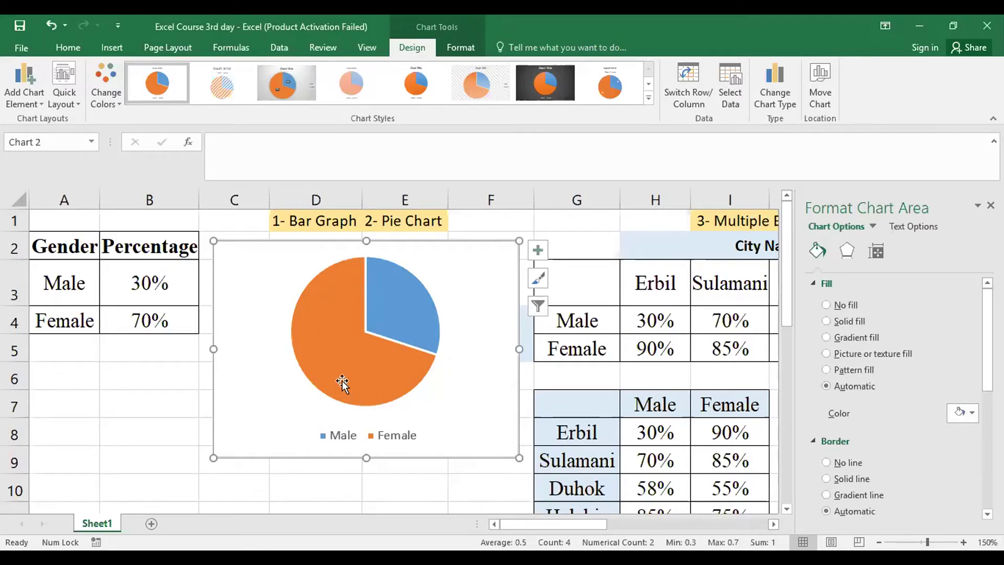
mouse_move(392, 325)
mouse_move(398, 300)
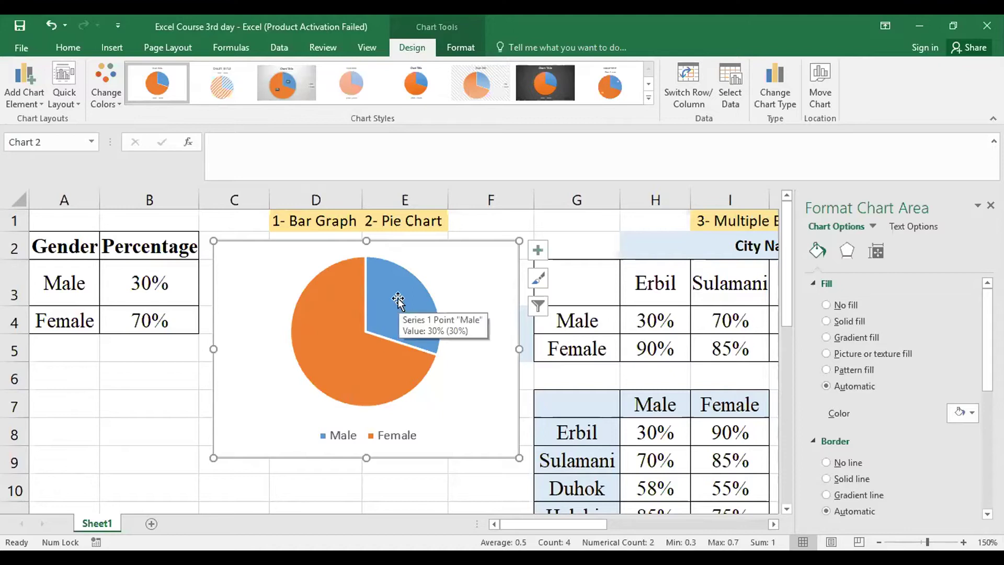
mouse_move(350, 370)
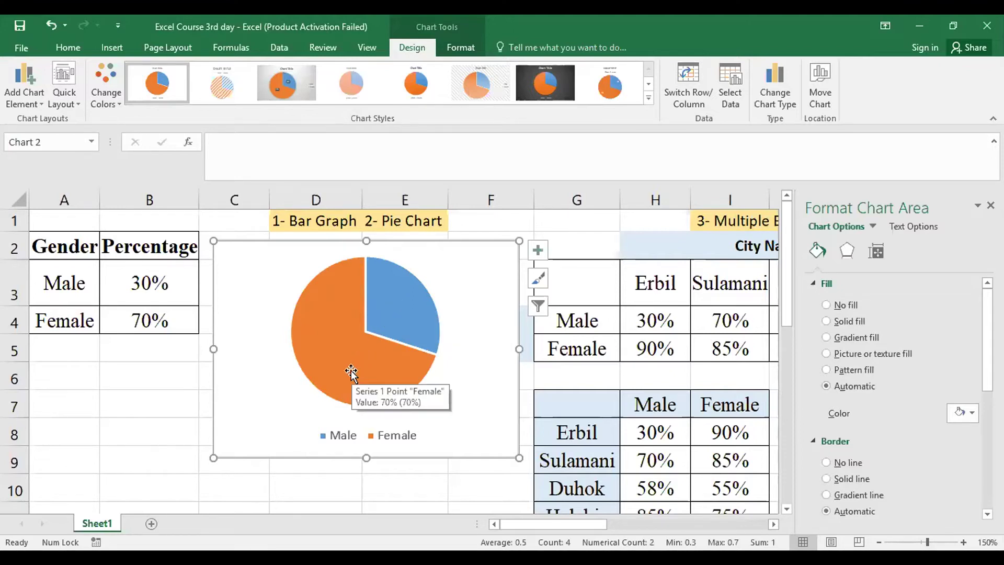
Move the pie chart over the city table and insert a 2-D clustered column chart from A3:B4.
left_click_drag(340, 242, 506, 239)
left_click_drag(77, 285, 167, 315)
left_click(112, 47)
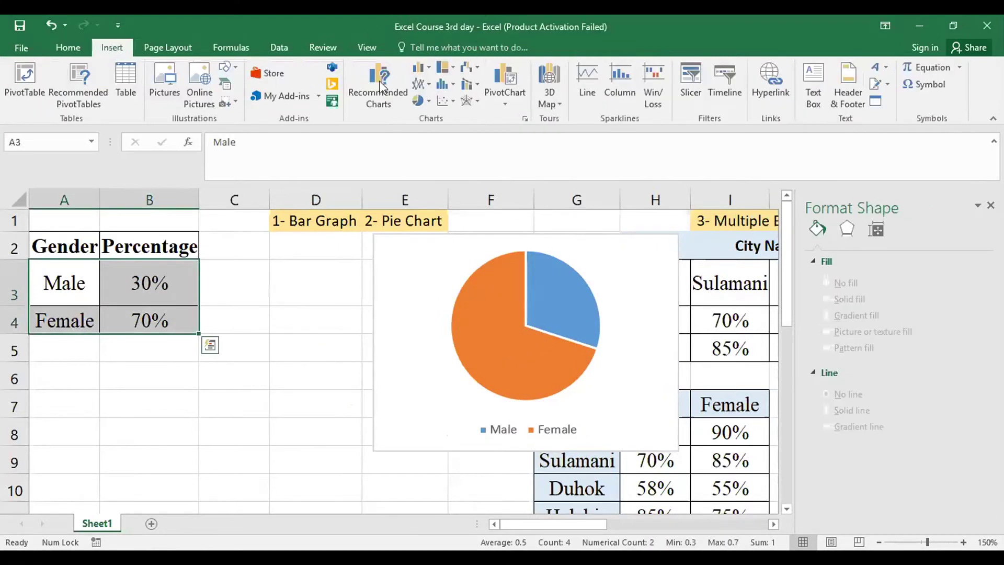
left_click(421, 68)
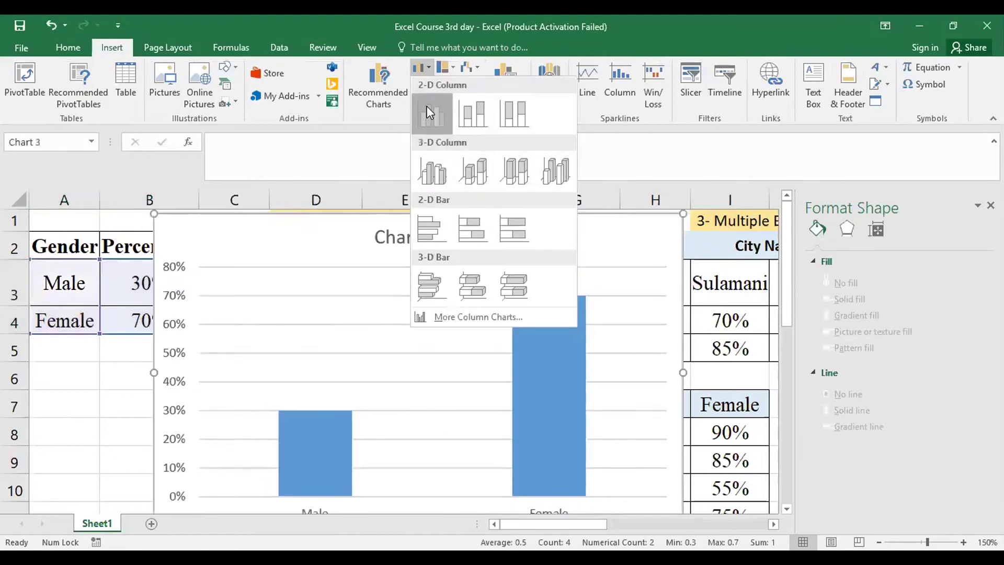
left_click(425, 107)
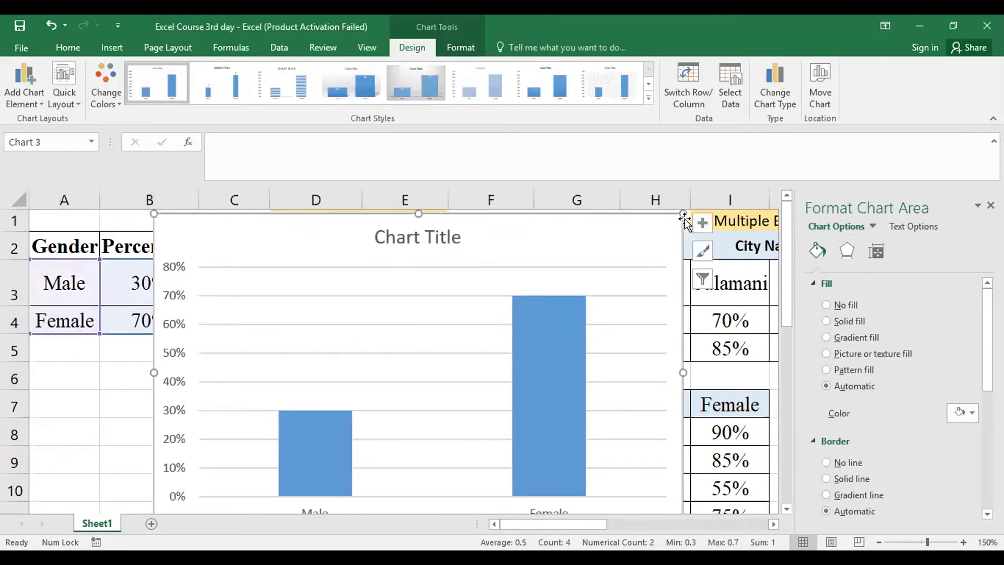
Shrink the column chart, fit it beside the pie chart, and compare the gender series in both charts.
left_click_drag(682, 211, 307, 236)
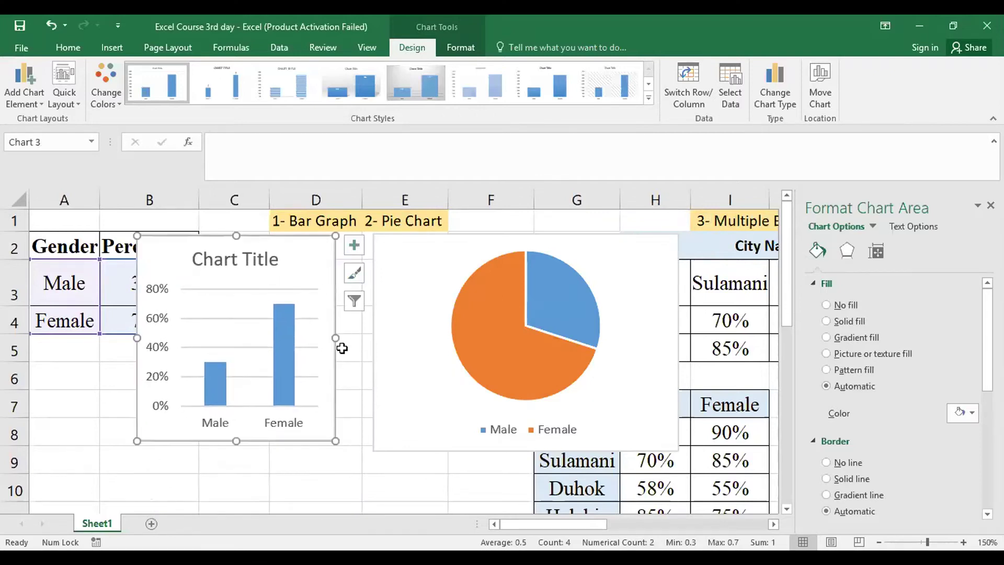
left_click_drag(335, 337, 380, 338)
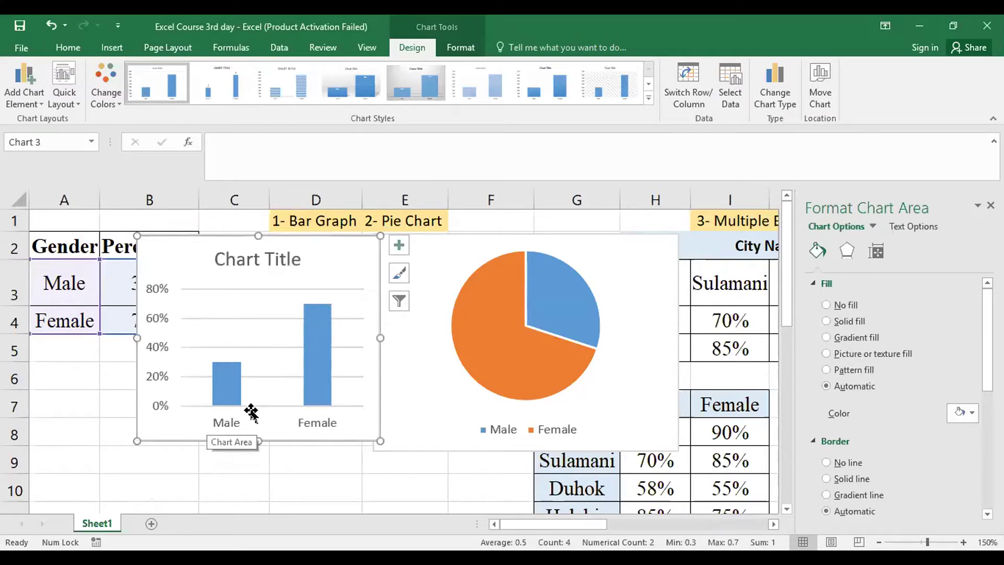
mouse_move(327, 387)
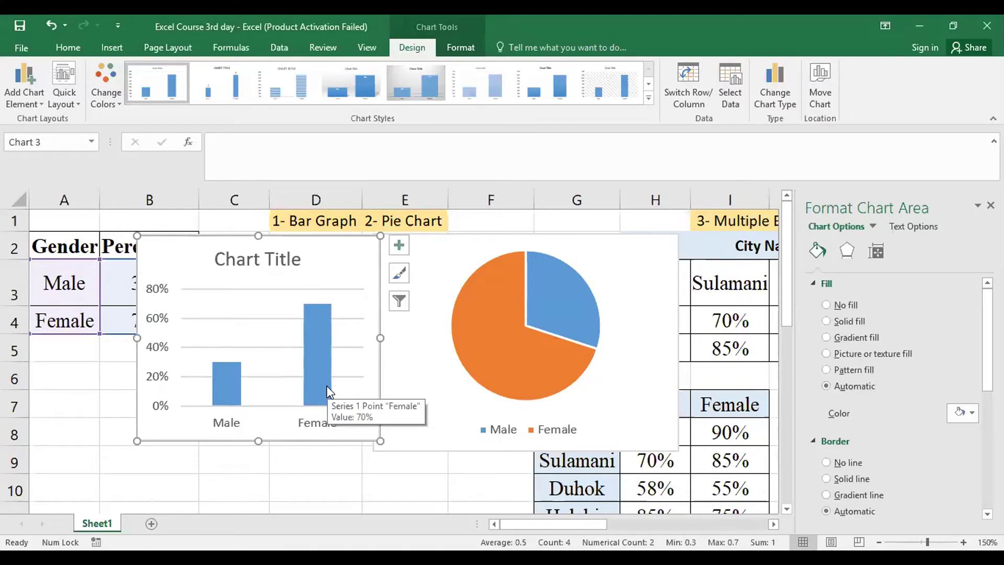
left_click(509, 309)
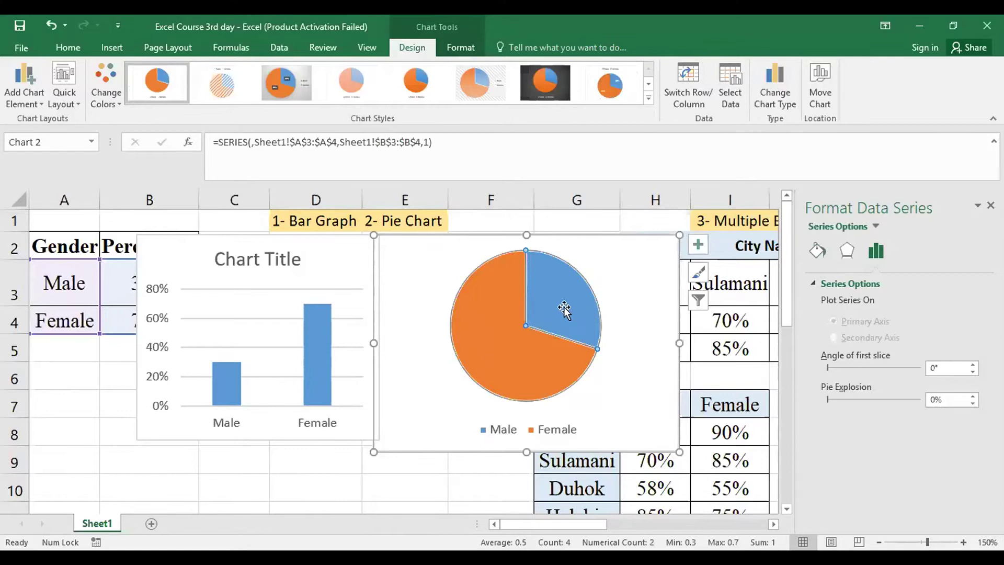
mouse_move(542, 331)
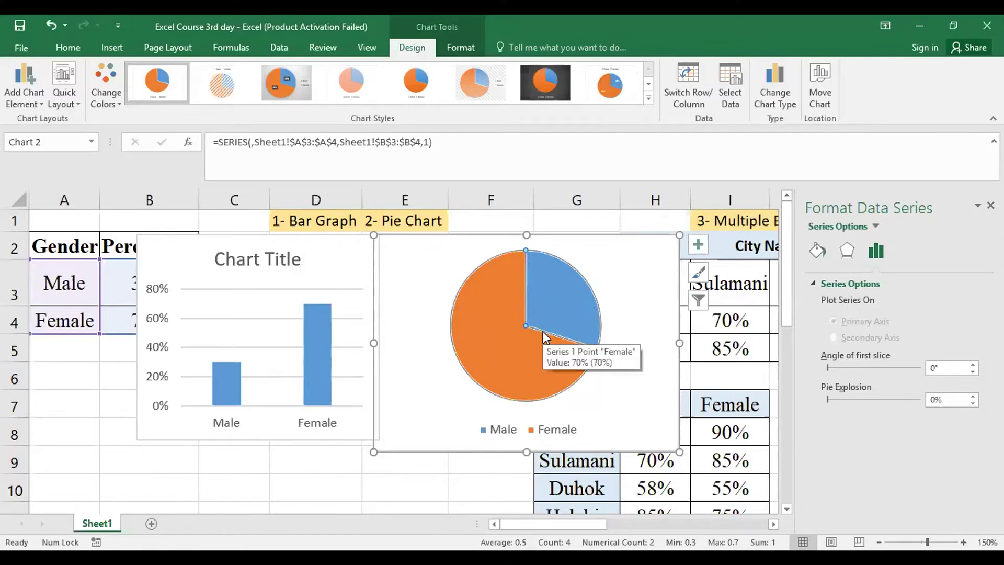
left_click(317, 341)
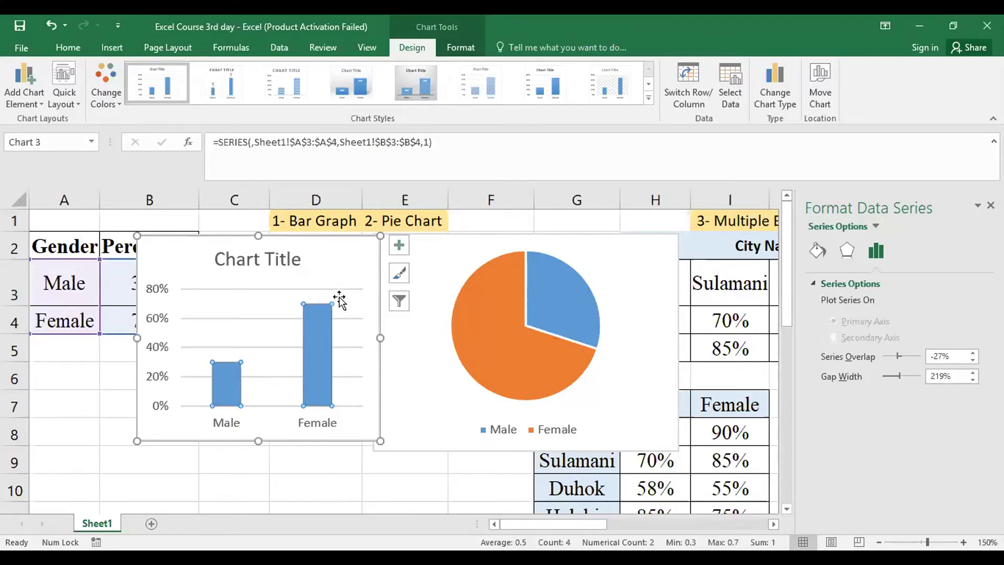
Delete the column chart and move the pie chart back below the Bar Graph and Pie Chart headings.
left_click(334, 236)
key("Delete")
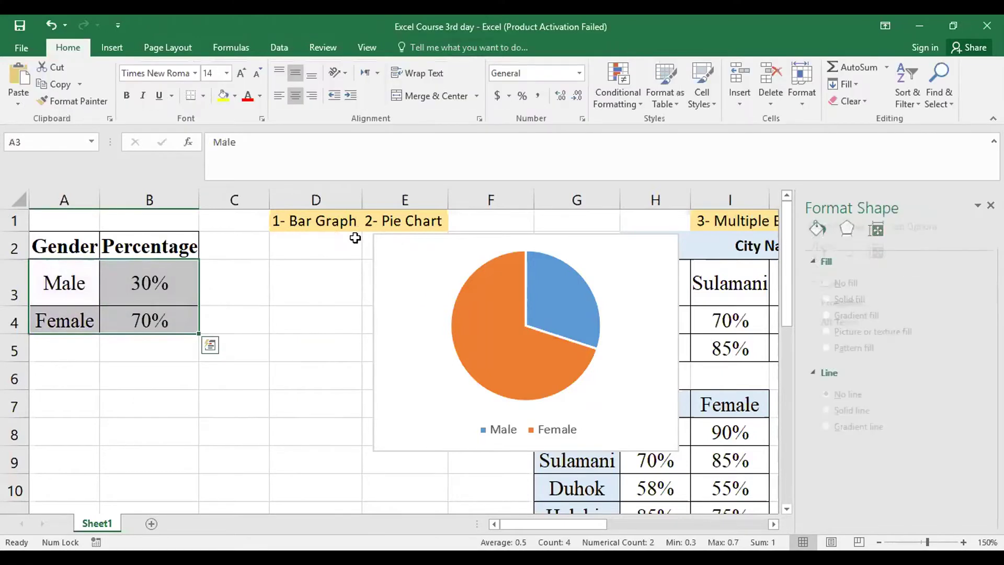
left_click_drag(444, 240, 277, 237)
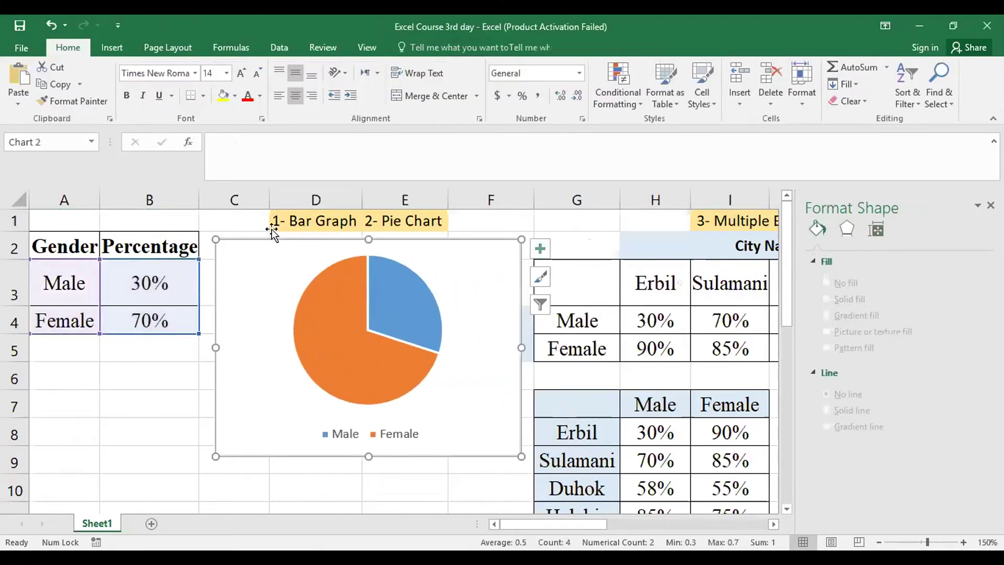
Preview the Pie of Pie type on the gender pie chart, and delete the chart.
left_click(112, 47)
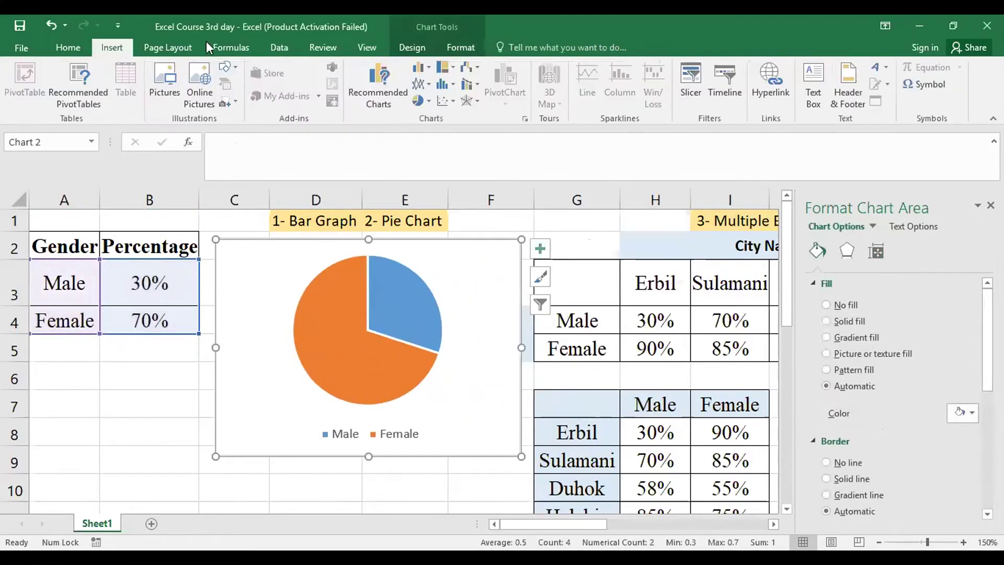
left_click(429, 101)
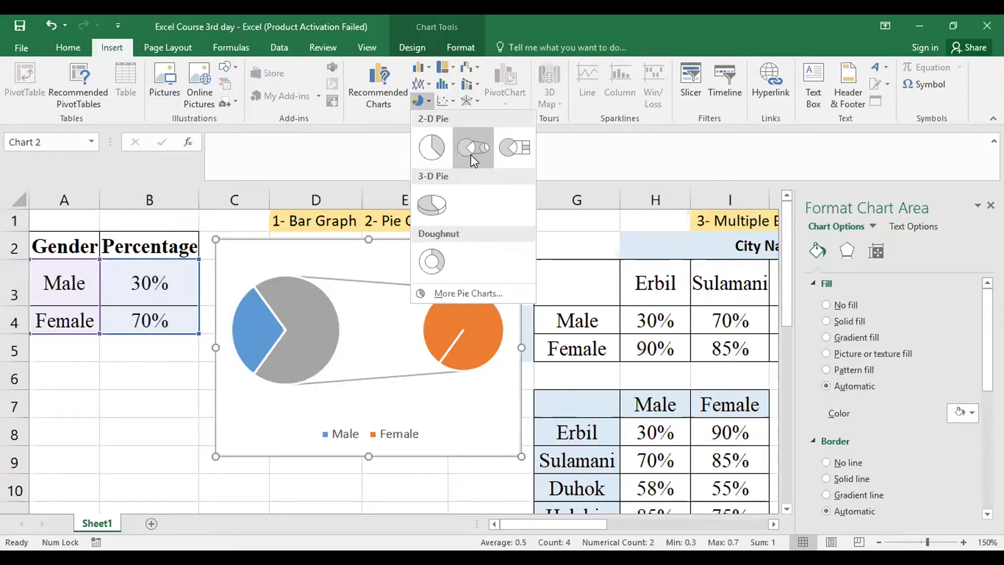
left_click(306, 241)
key("Delete")
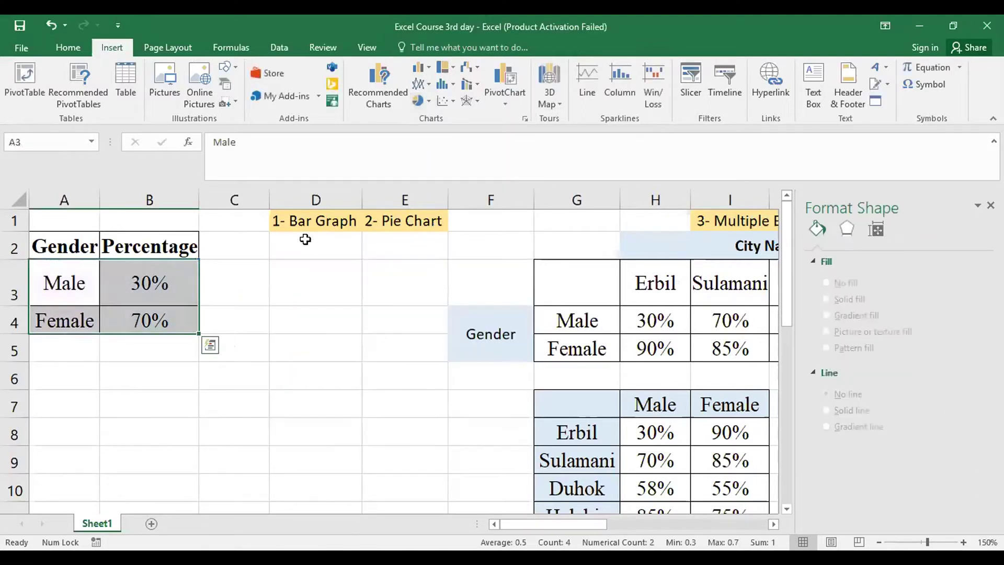
Enter the category labels Hawler, Slemani and Other in cells C4 to C6.
left_click(245, 325)
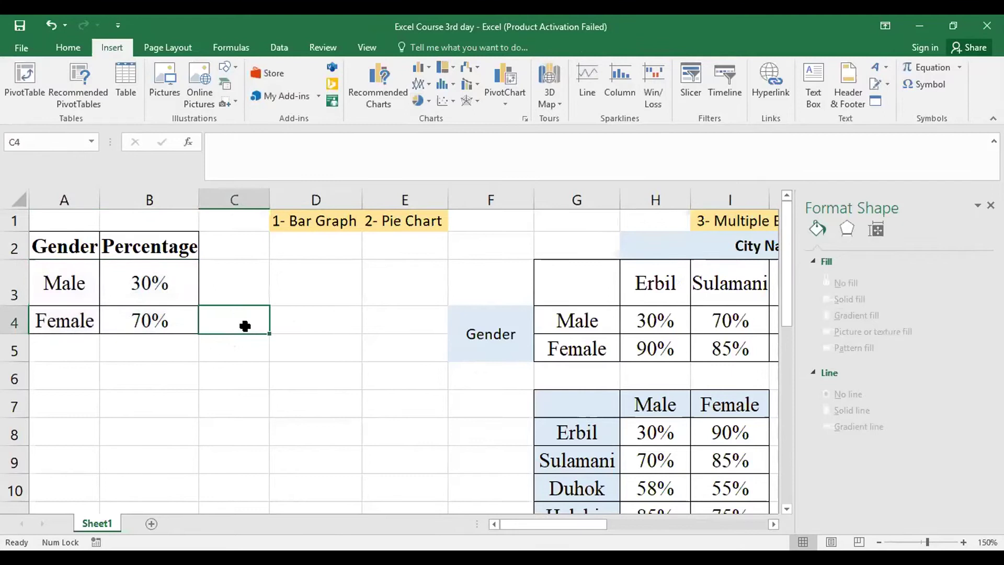
type("Hawler")
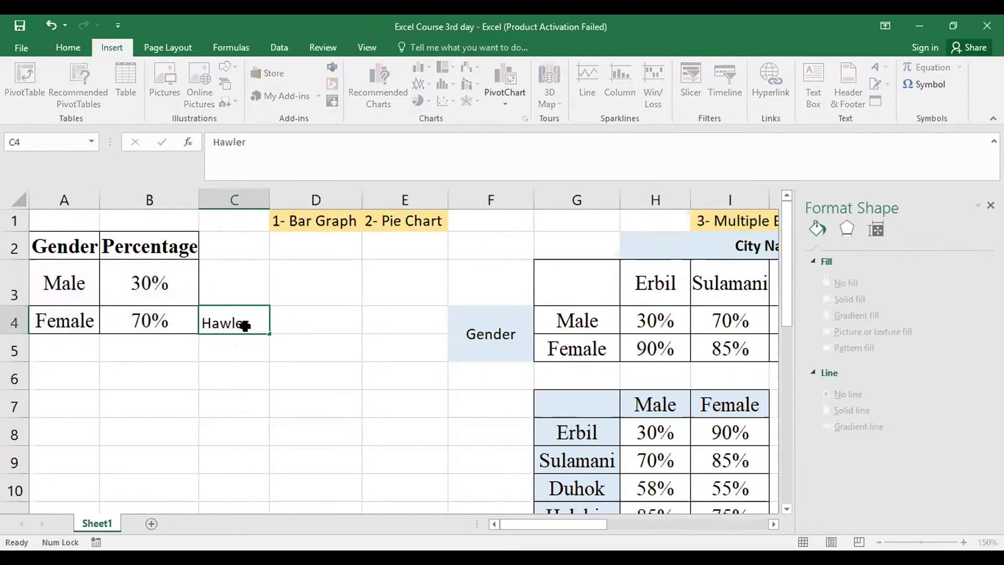
key("Return")
type("Sleman")
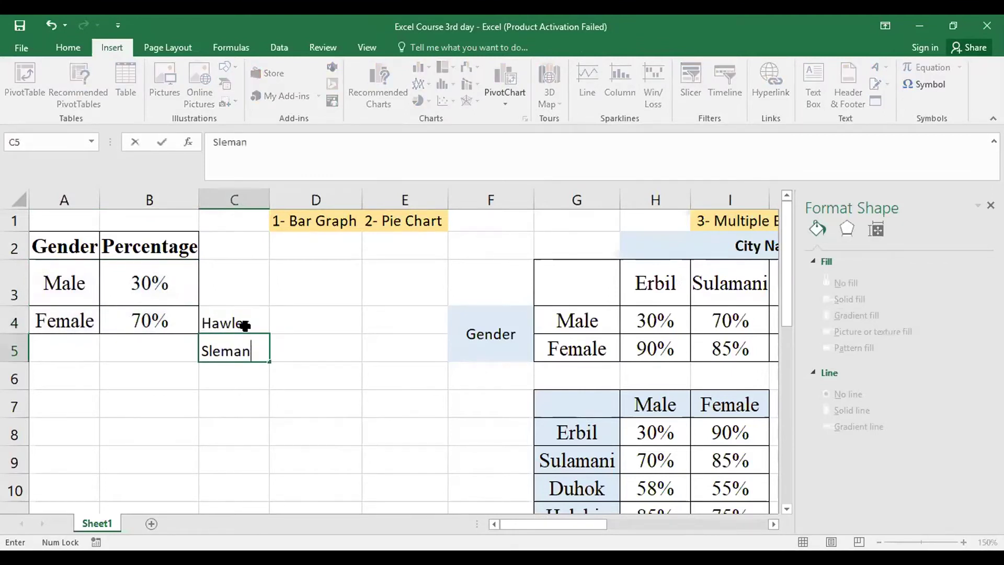
type("i")
key("Return")
type("Other")
Enter the values 70, 28 and 2 in cells D4 to D6.
left_click(296, 323)
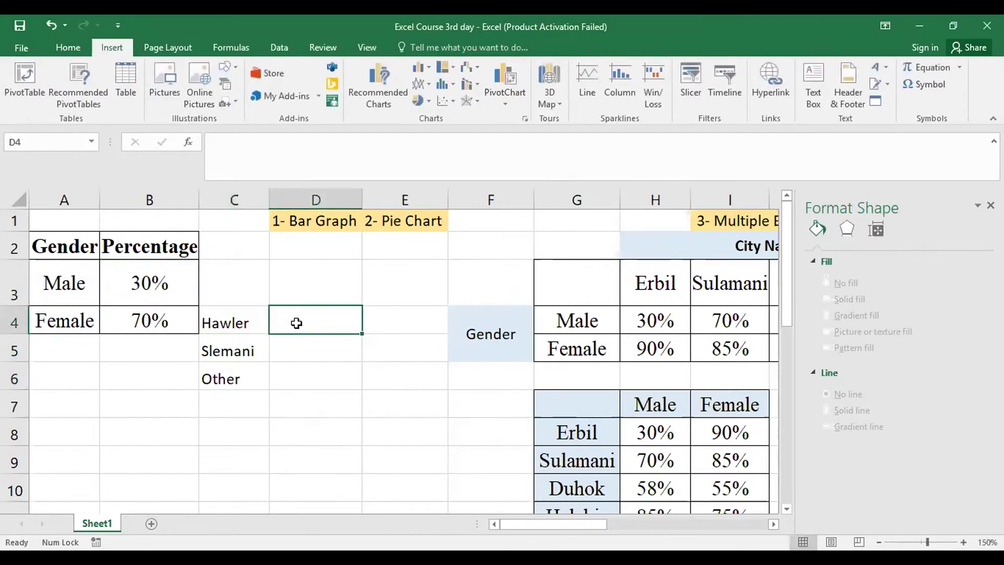
type("9")
key("BackSpace")
type("70")
key("Return")
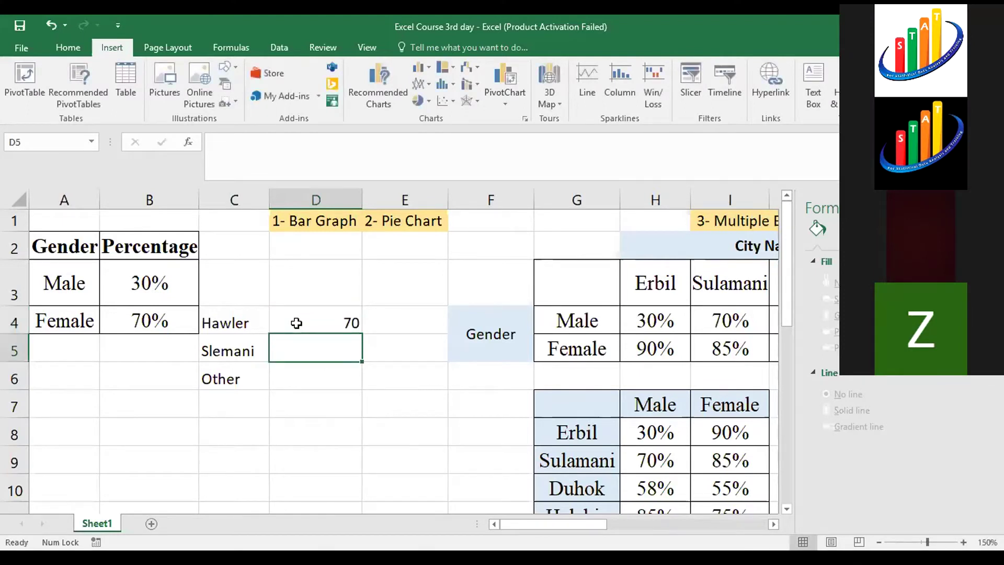
type("28")
key("Return")
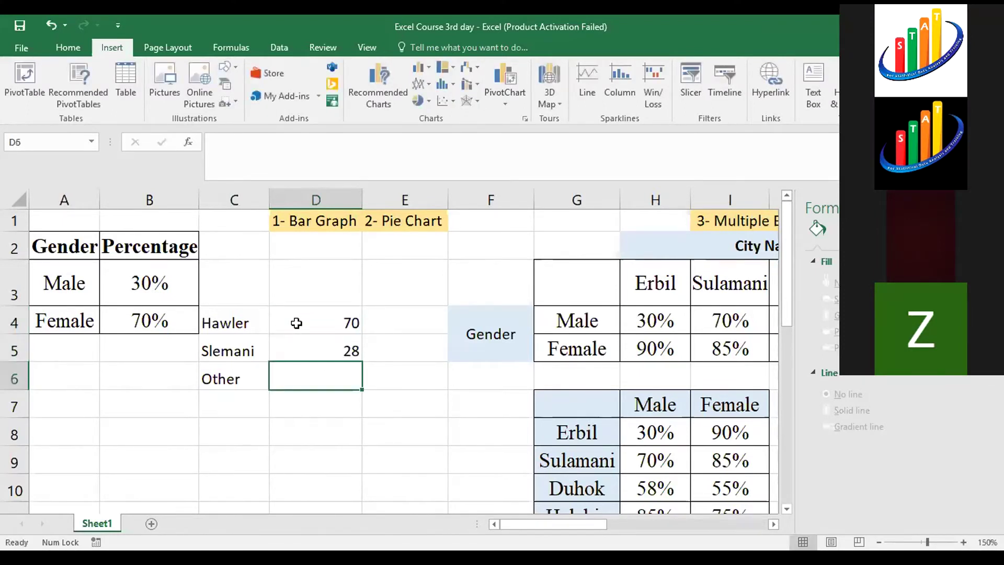
type("2")
key("Return")
Insert a 2-D pie chart from C4:D6 and resize it to fit below the headings, overlapping the city tables.
left_click_drag(242, 322, 318, 380)
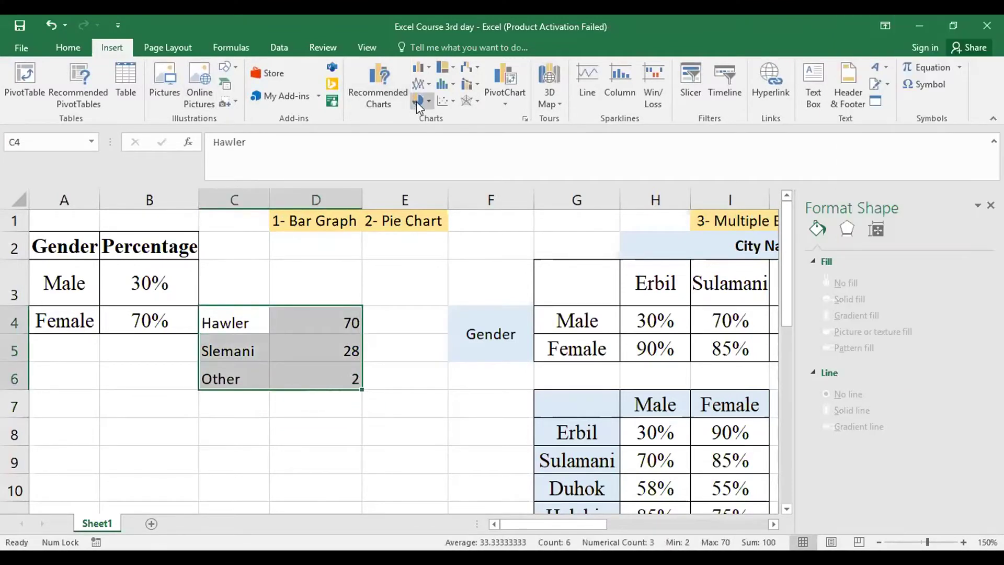
left_click(418, 98)
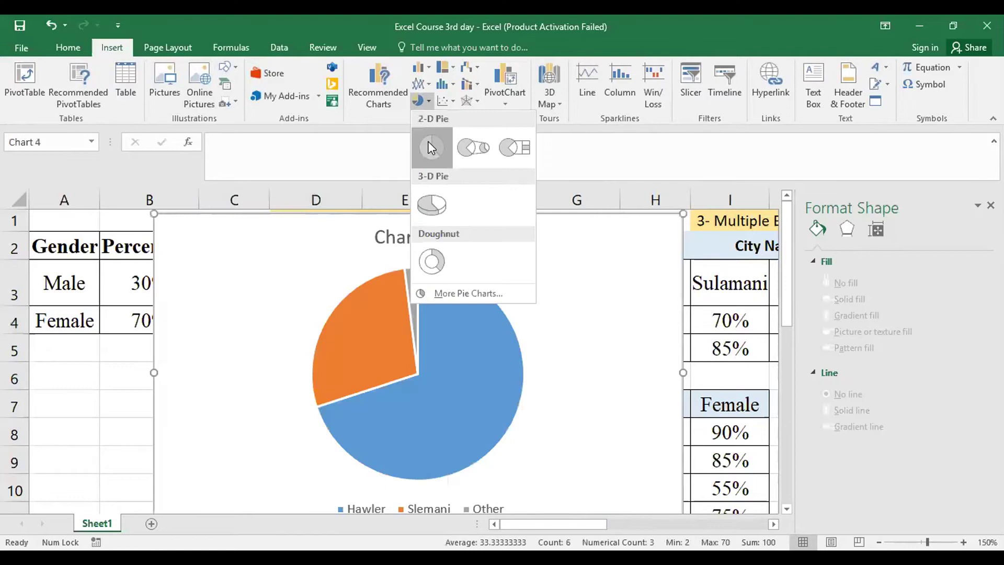
left_click(428, 142)
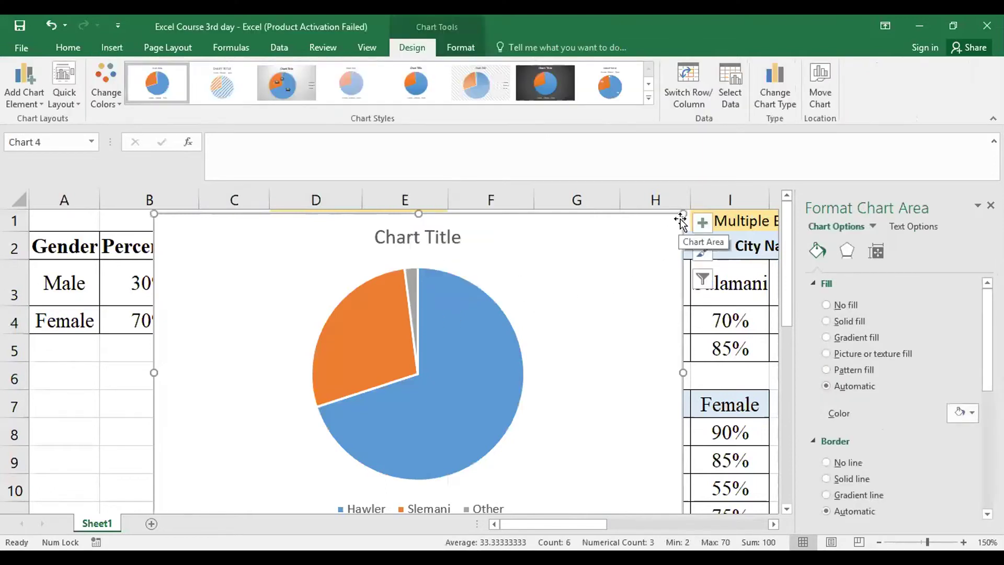
left_click_drag(682, 214, 581, 239)
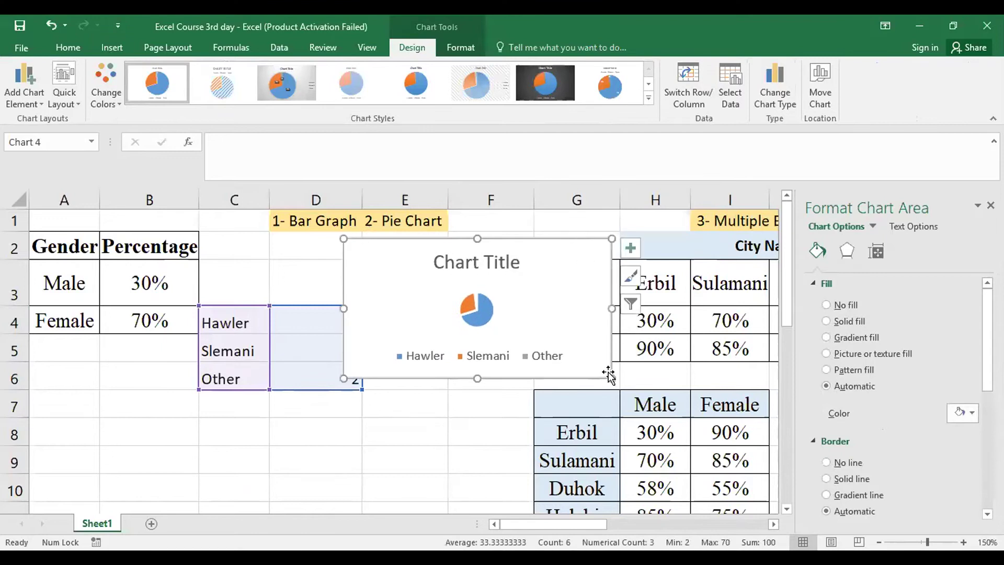
left_click_drag(611, 378, 624, 486)
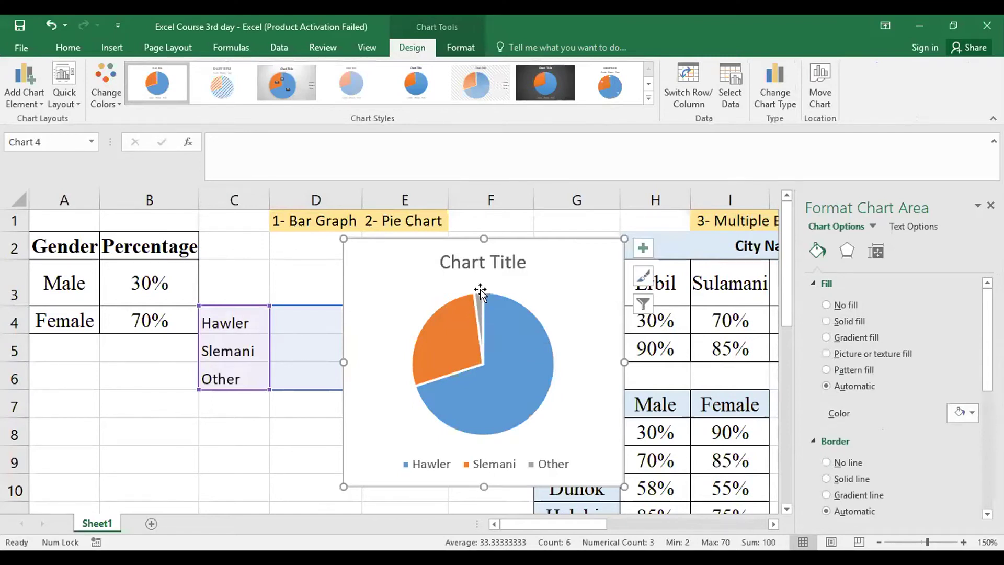
Change the Hawler, Slemani and Other chart to the 2-D Pie of Pie type and inspect the secondary pie.
left_click(119, 45)
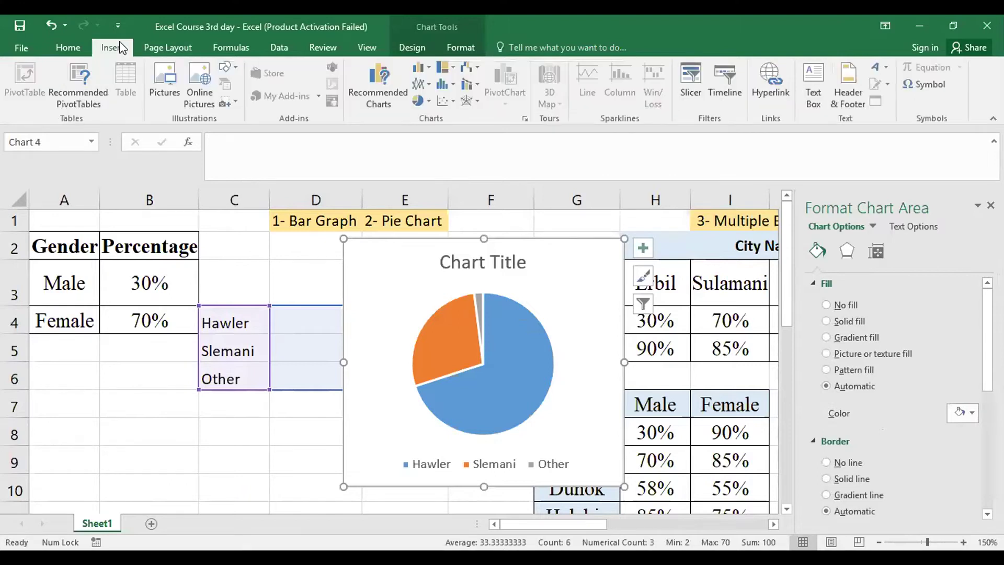
left_click(428, 99)
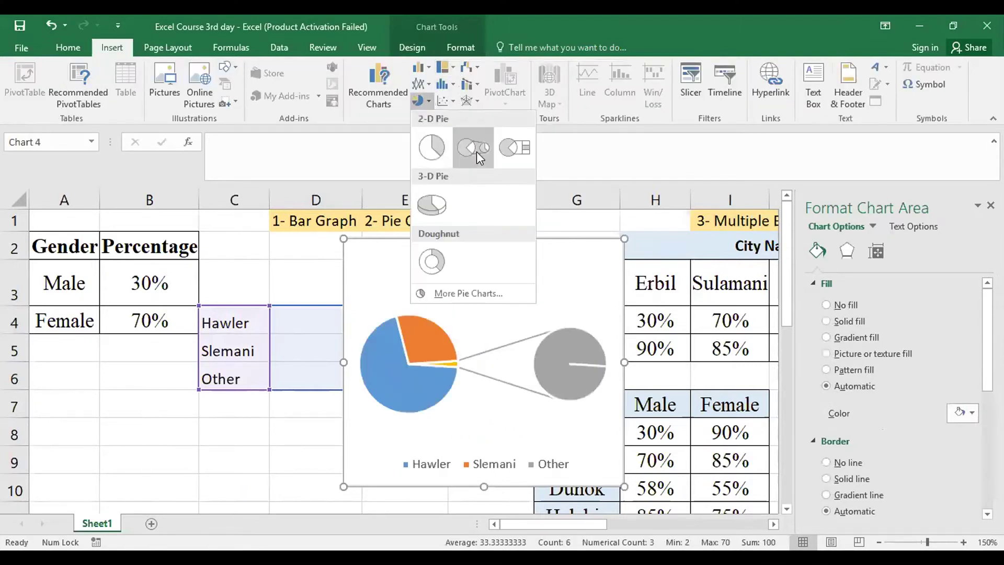
left_click(476, 152)
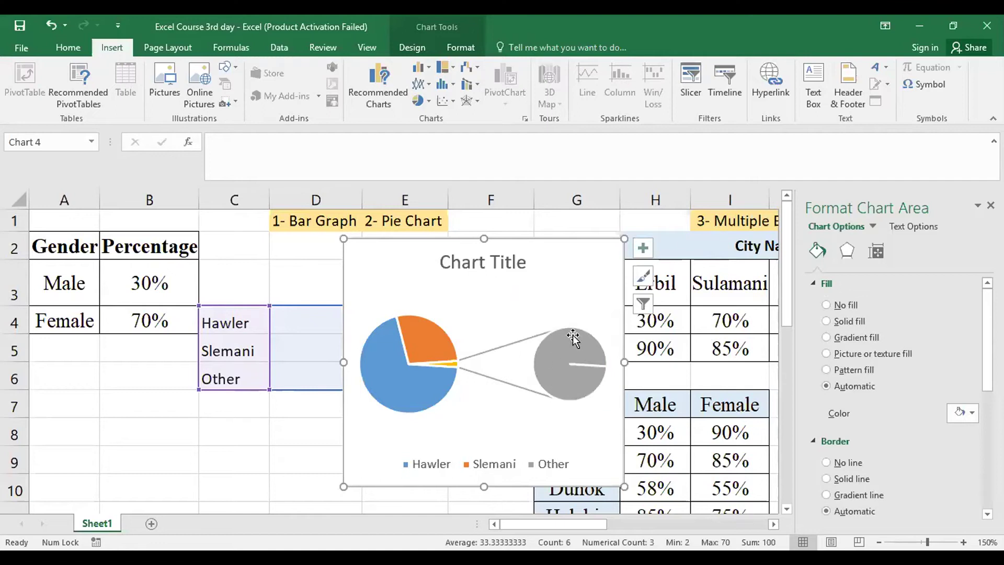
mouse_move(569, 376)
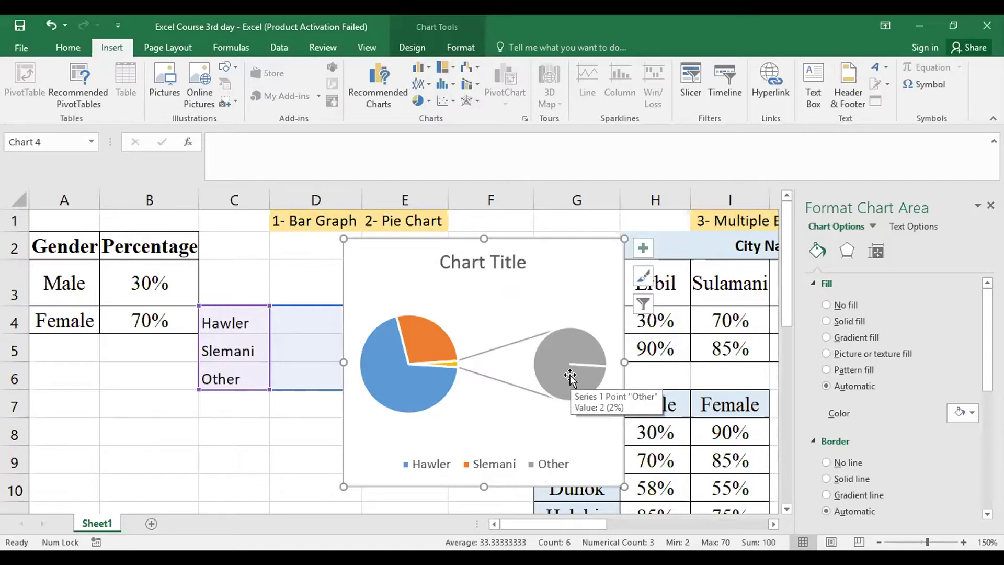
Delete the Pie of Pie chart of Hawler, Slemani and Other from the sheet.
key("Delete")
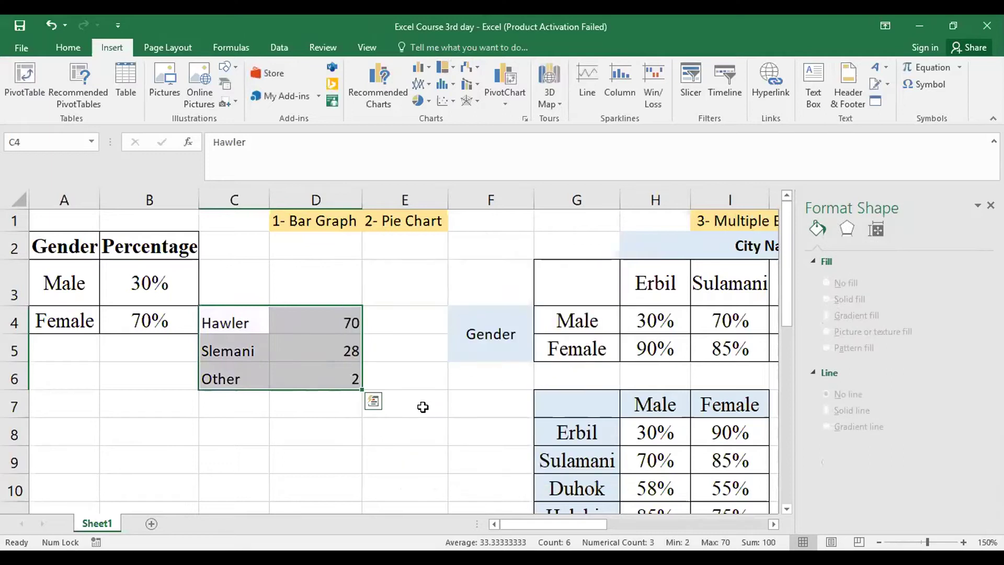
left_click(423, 407)
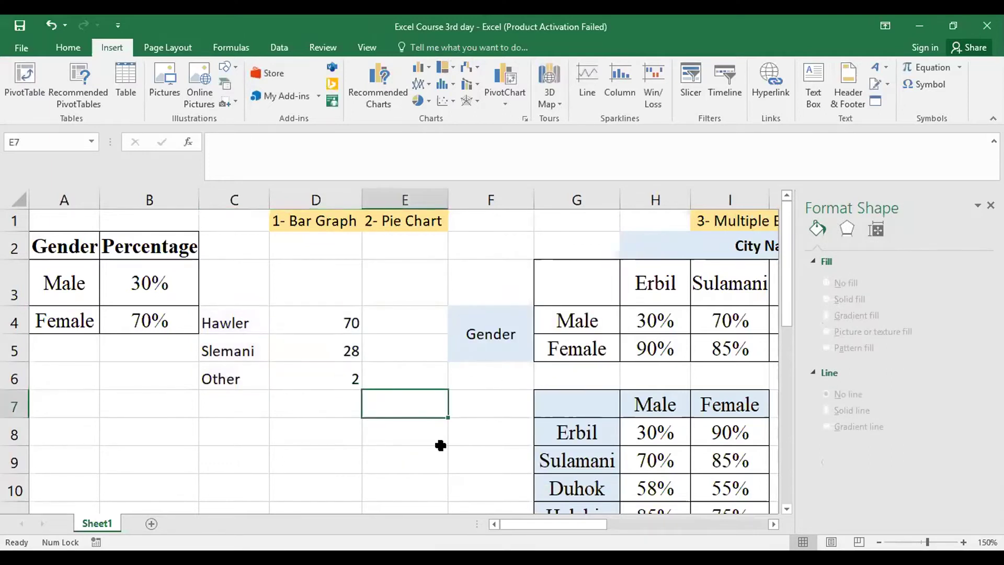
left_click(477, 246)
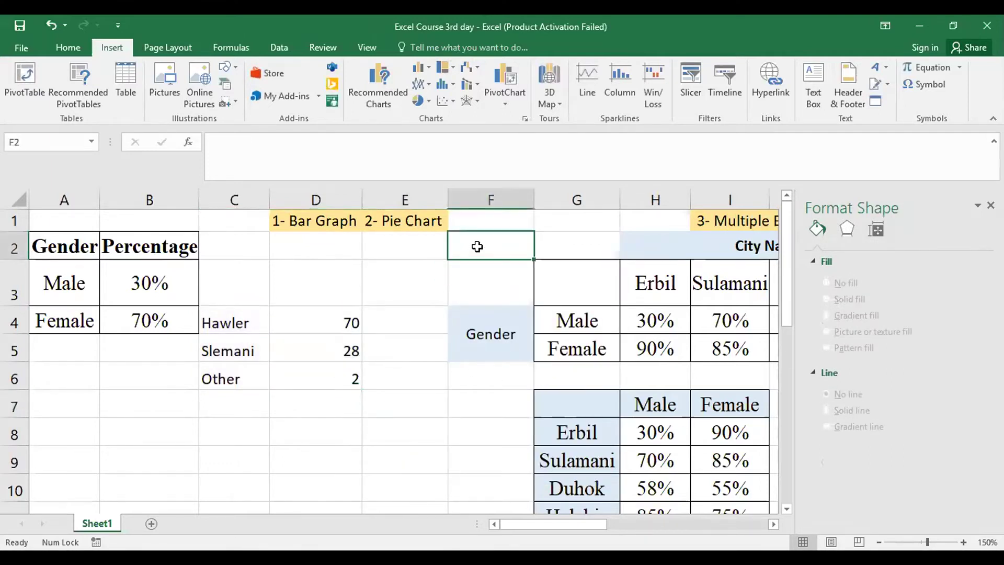
Examine the gender row labels and city column headings of the Multiple Bar Graph table.
key("Right")
key("Right")
key("Right")
key("Right")
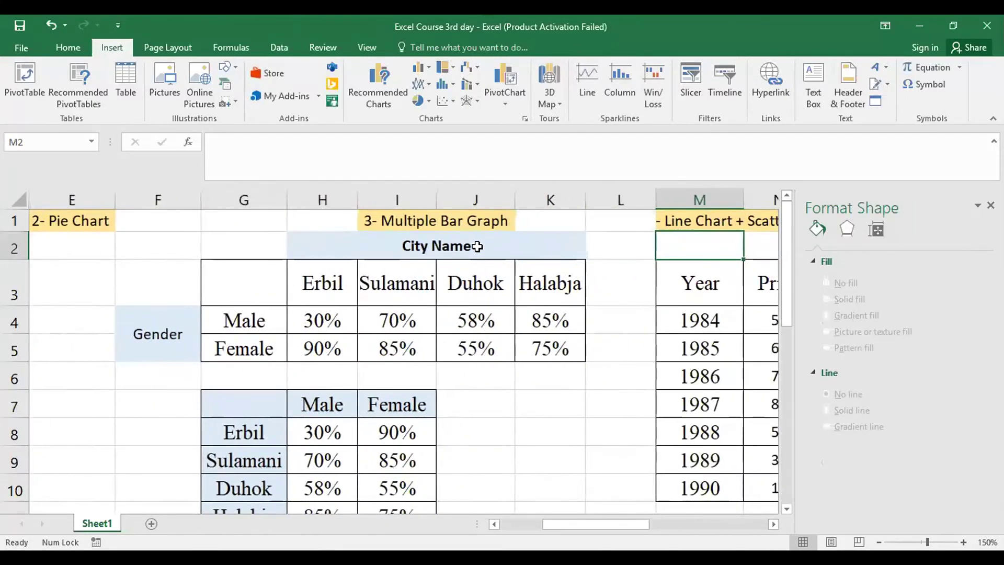
key("Right")
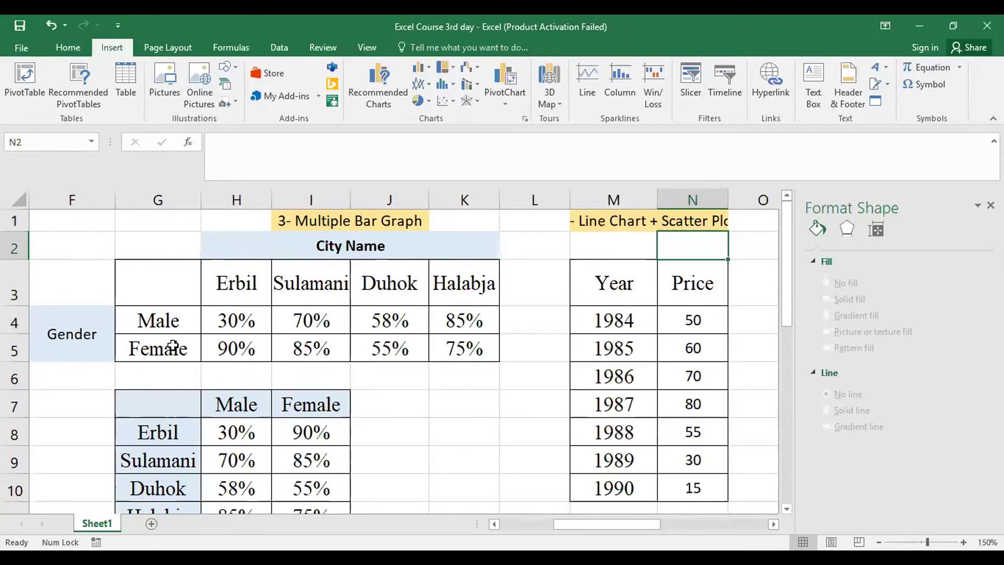
left_click_drag(168, 320, 168, 350)
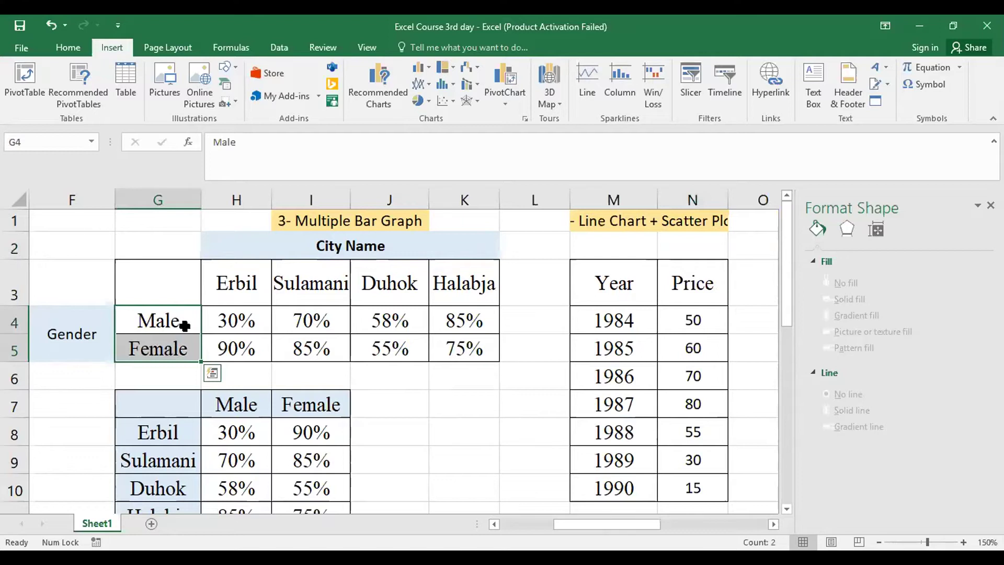
left_click_drag(235, 290, 471, 288)
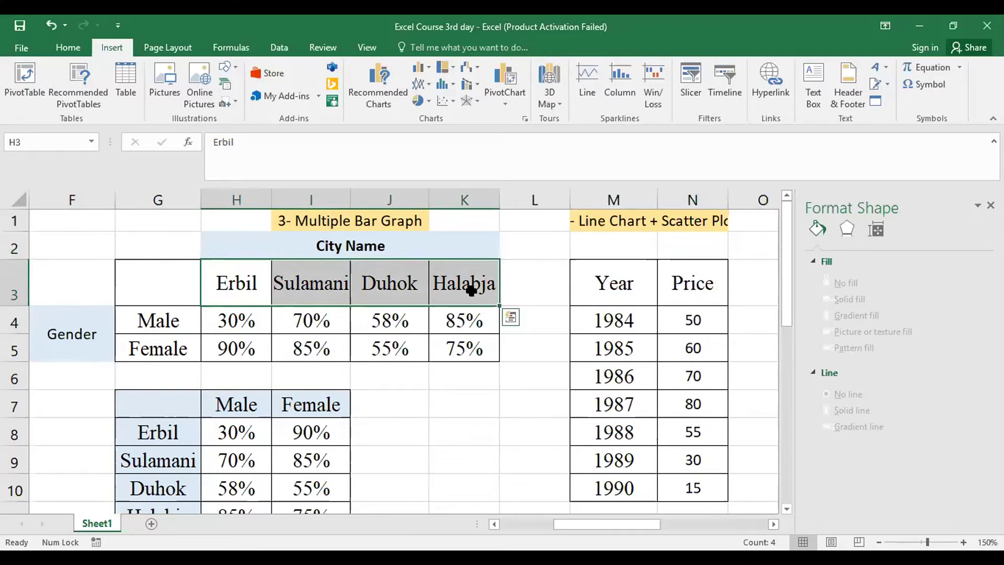
left_click(453, 364)
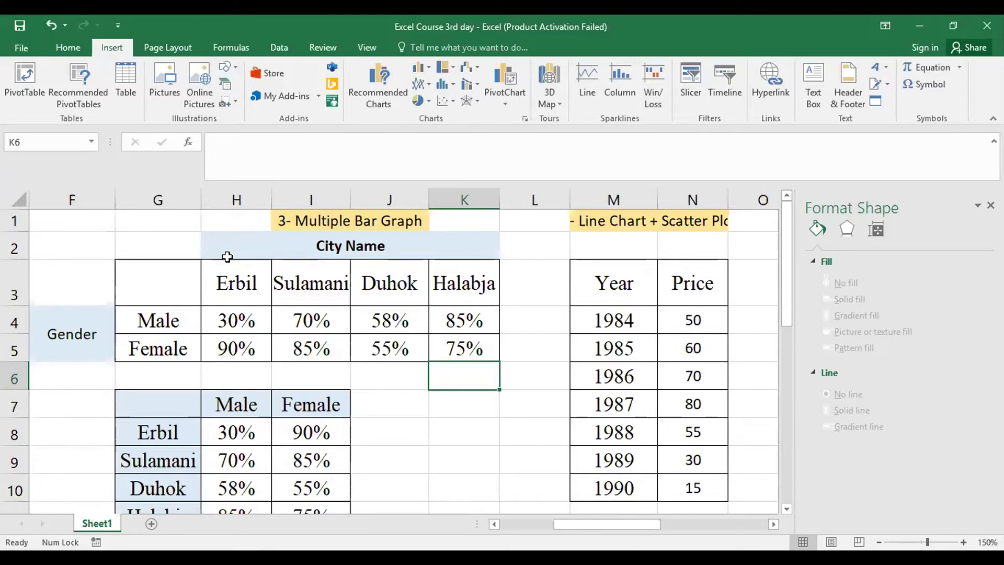
left_click_drag(244, 283, 464, 269)
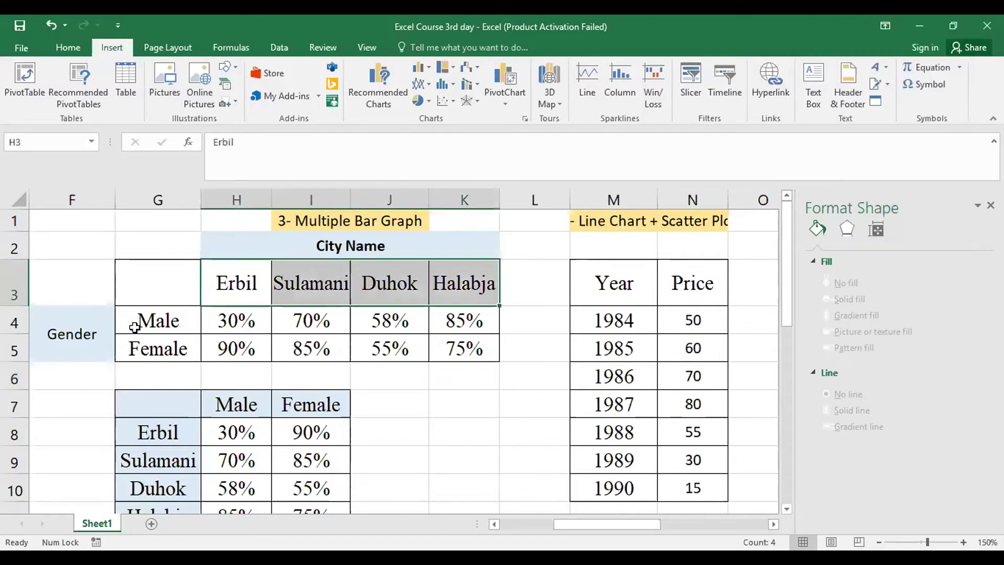
left_click_drag(157, 319, 155, 348)
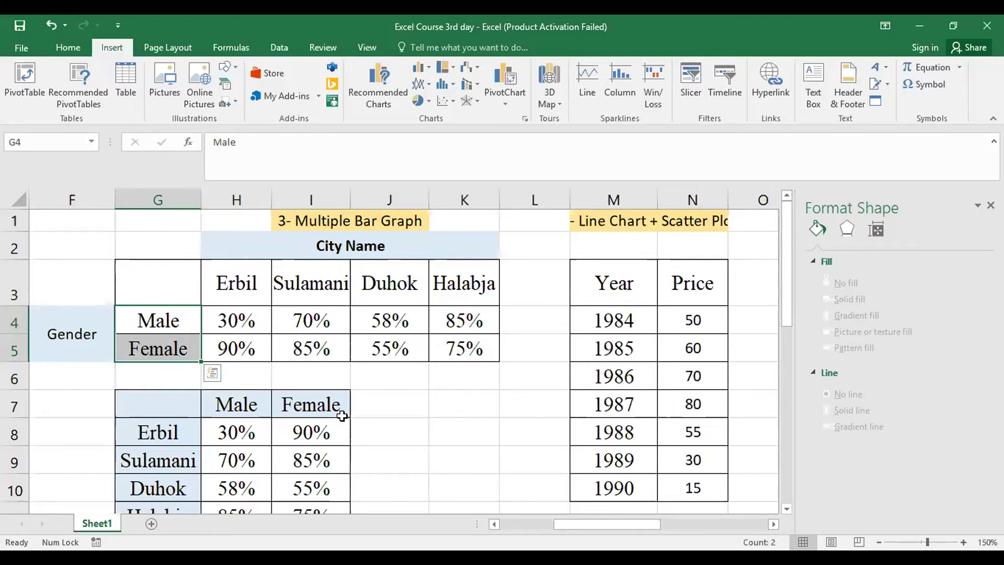
left_click(426, 404)
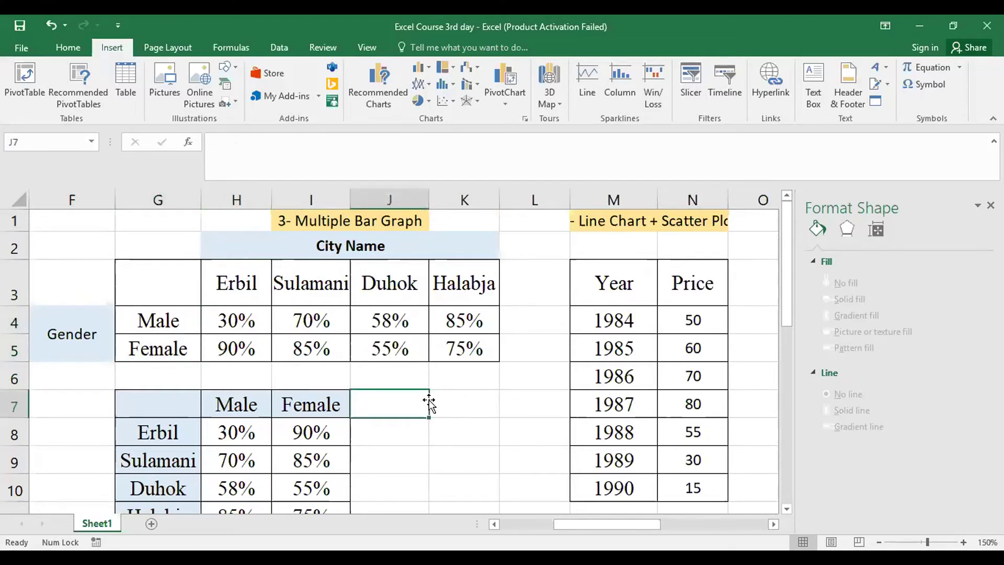
Insert a 2-D clustered column chart from the city and gender table G3:K5 and reduce its size.
left_click_drag(153, 285, 469, 343)
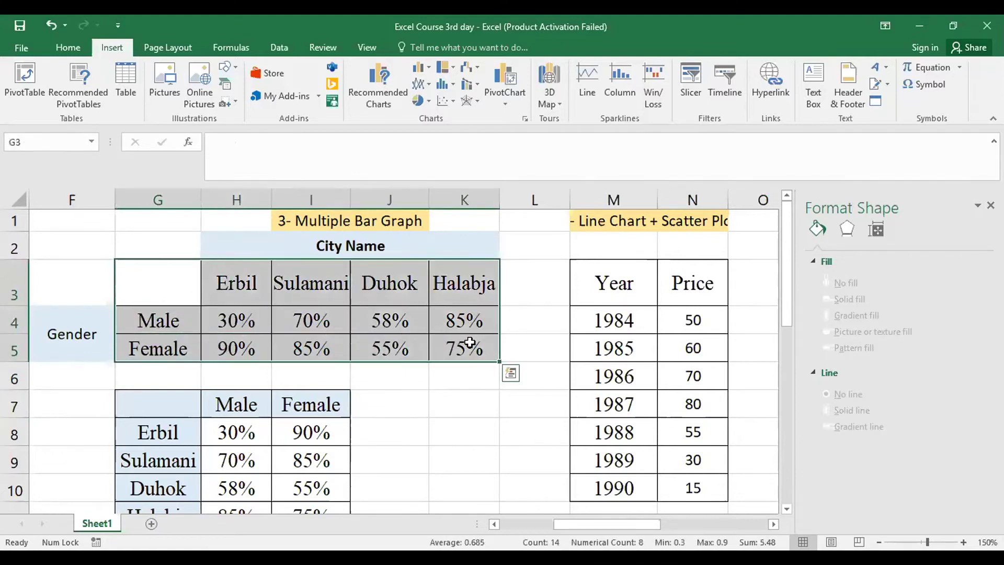
left_click(421, 68)
left_click(425, 104)
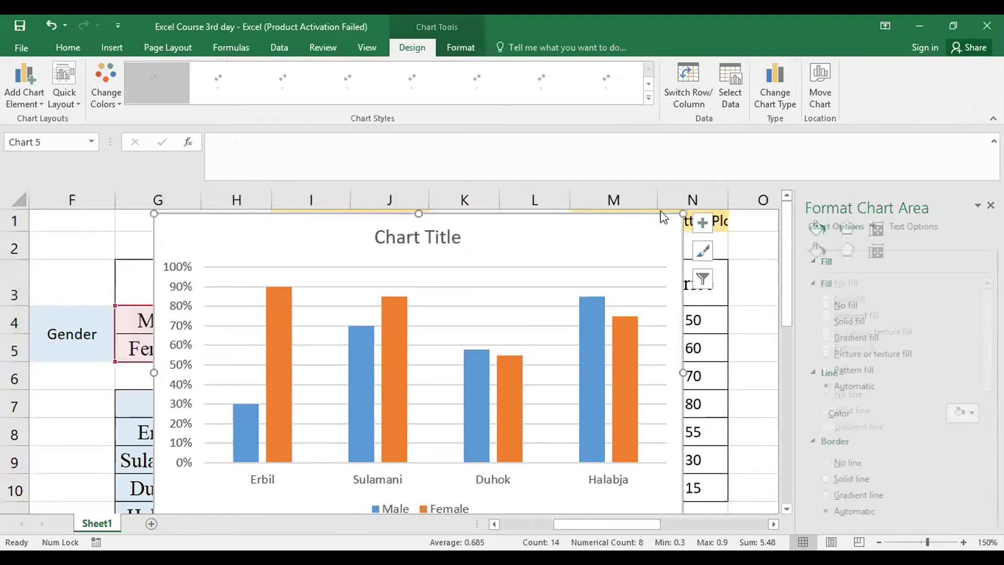
mouse_move(687, 211)
left_mouse_down()
mouse_move(536, 276)
mouse_move(704, 206)
left_mouse_up()
key("Escape")
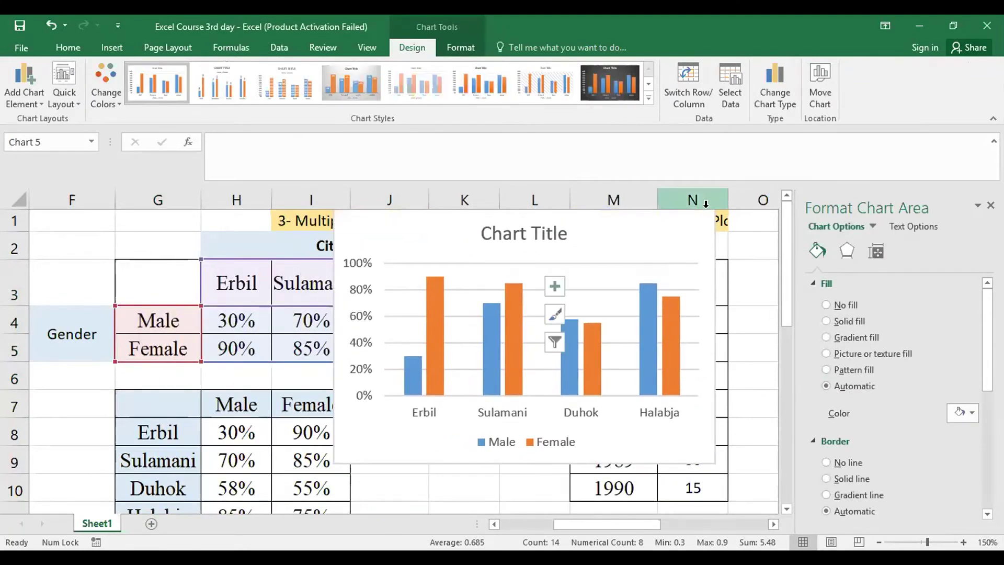
Close the formatting pane, move the column chart beside the city table, and place its legend in the chart's upper-right corner.
left_click(990, 205)
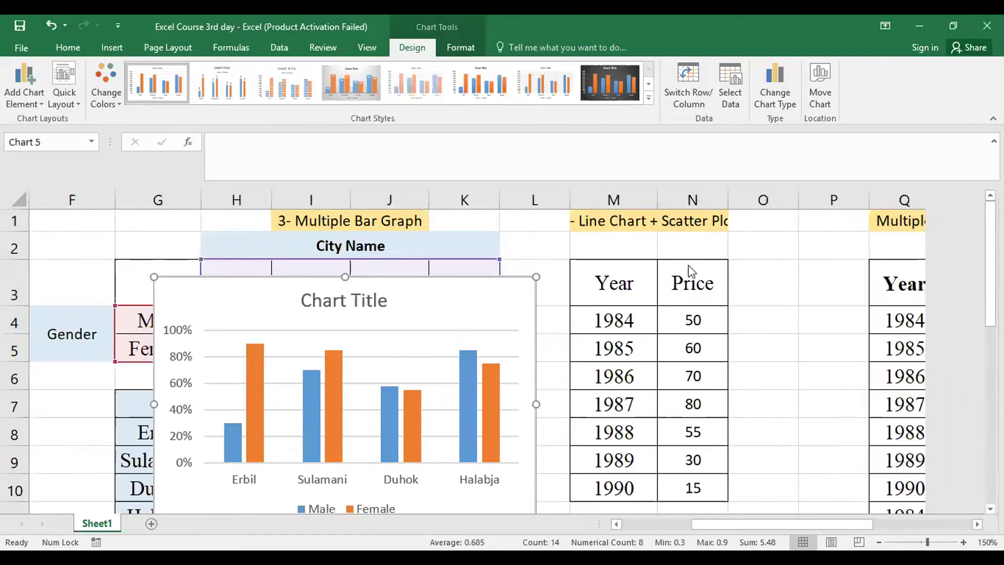
left_click_drag(513, 280, 599, 232)
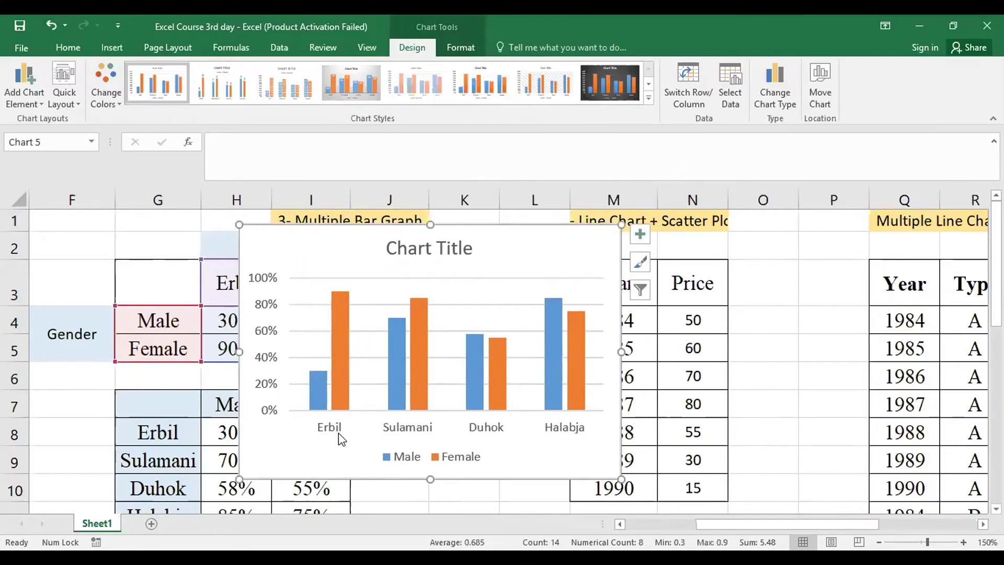
left_click_drag(474, 225, 724, 211)
left_click_drag(558, 226, 797, 227)
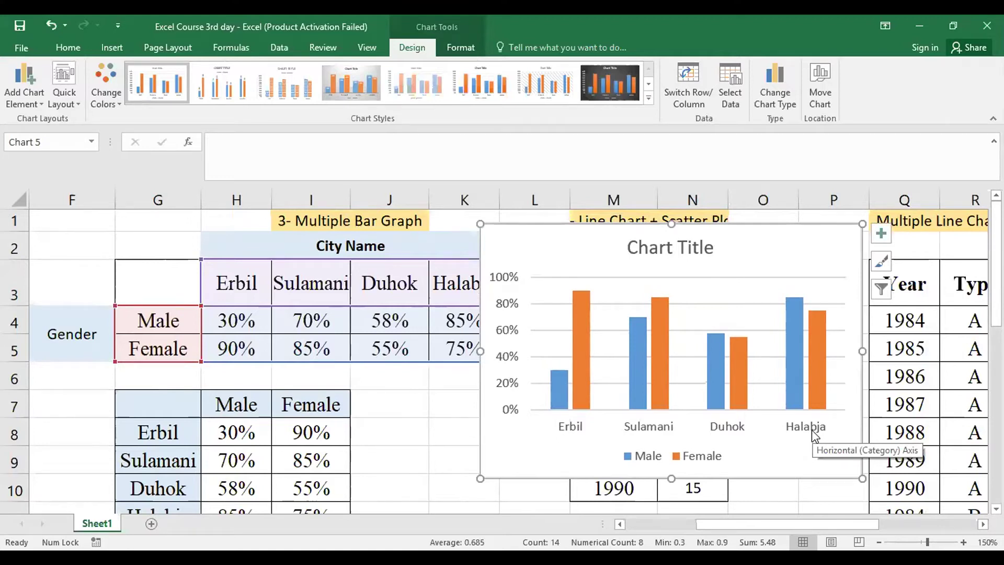
left_click(706, 459)
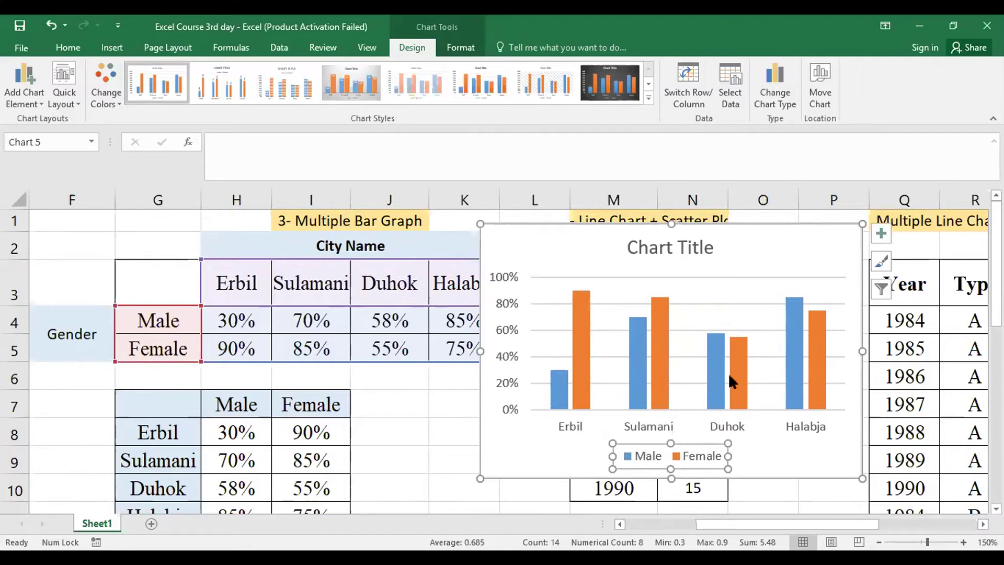
left_click_drag(653, 454, 775, 245)
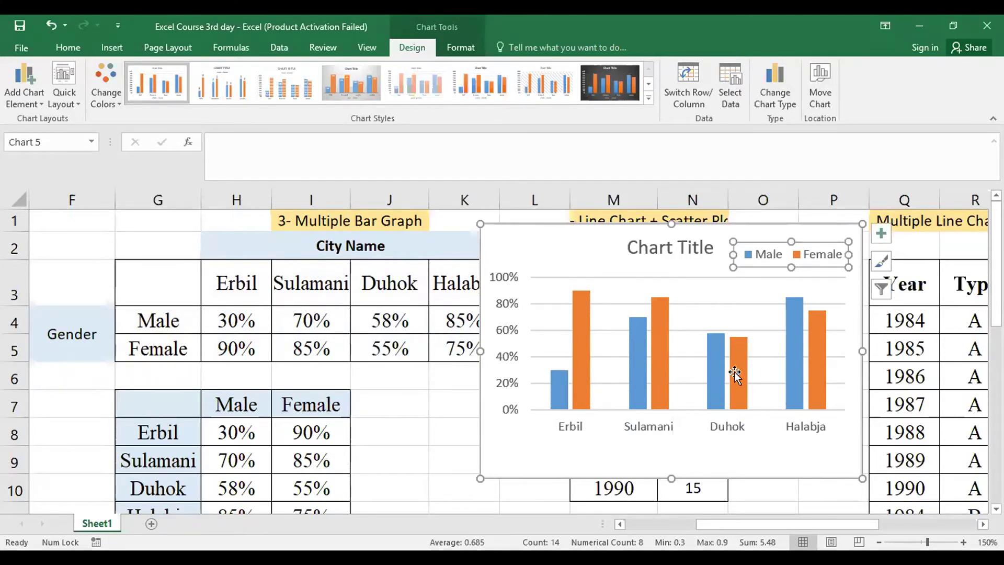
Add data labels to the blue Male series of the column chart.
left_click(560, 396)
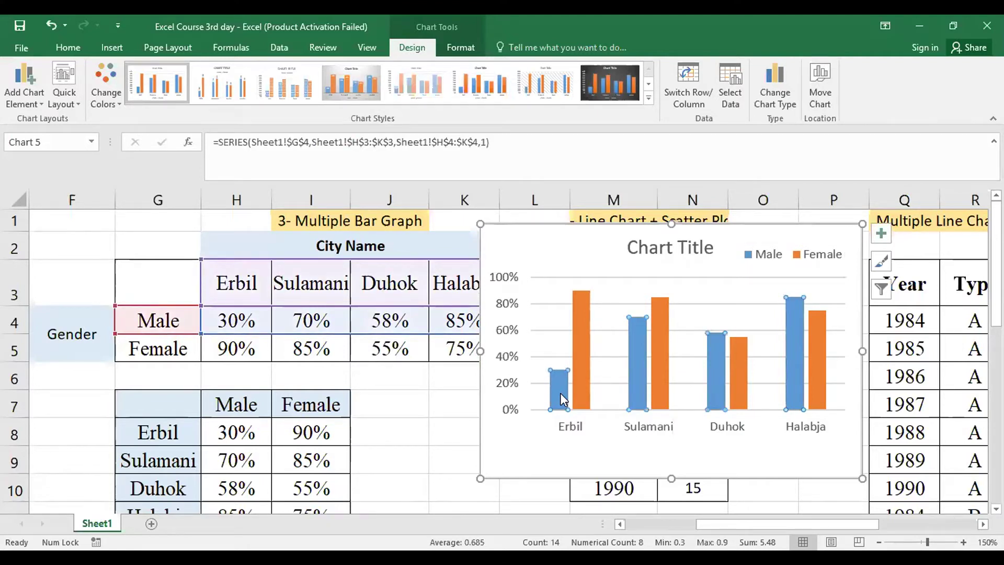
right_click(560, 394)
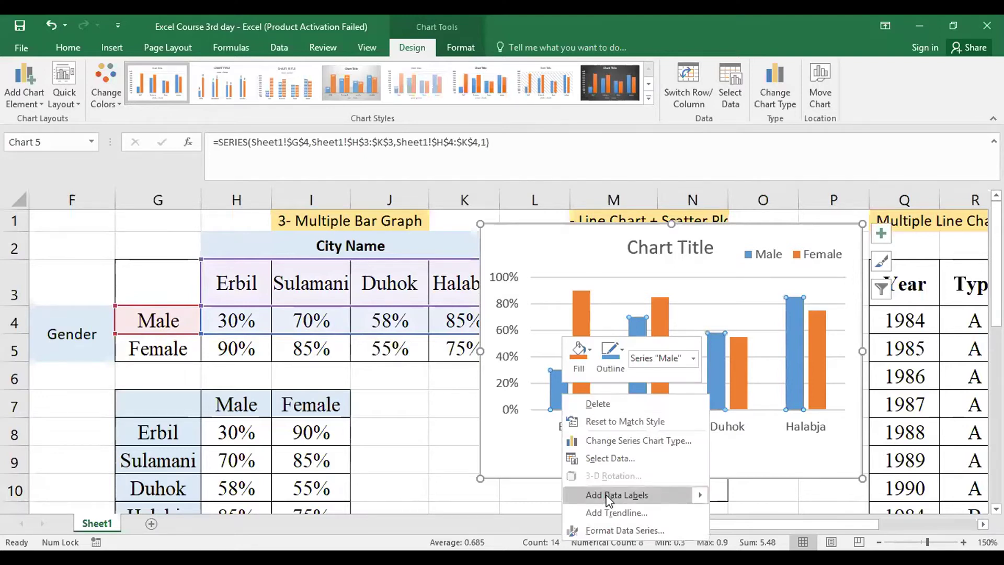
mouse_move(611, 500)
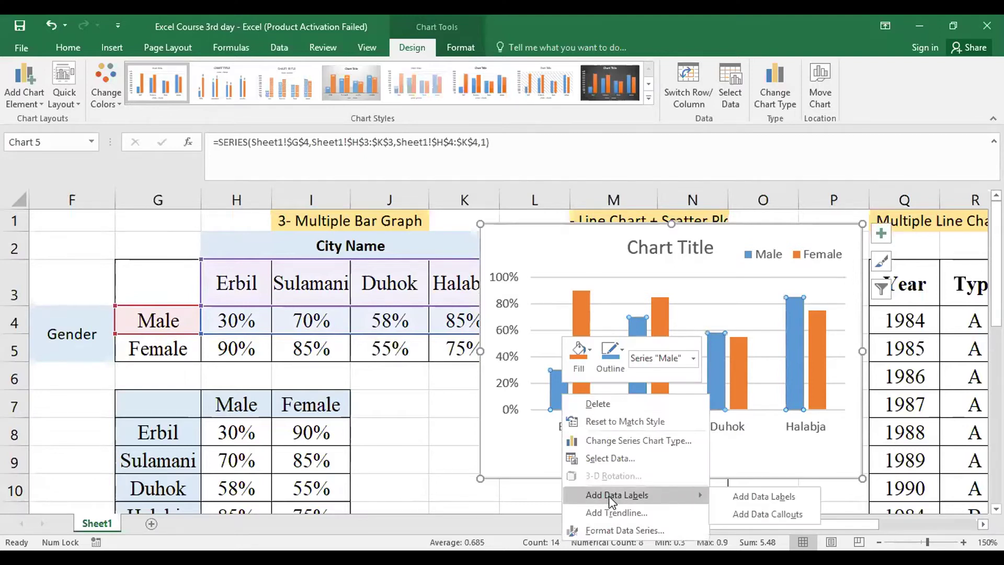
left_click(739, 499)
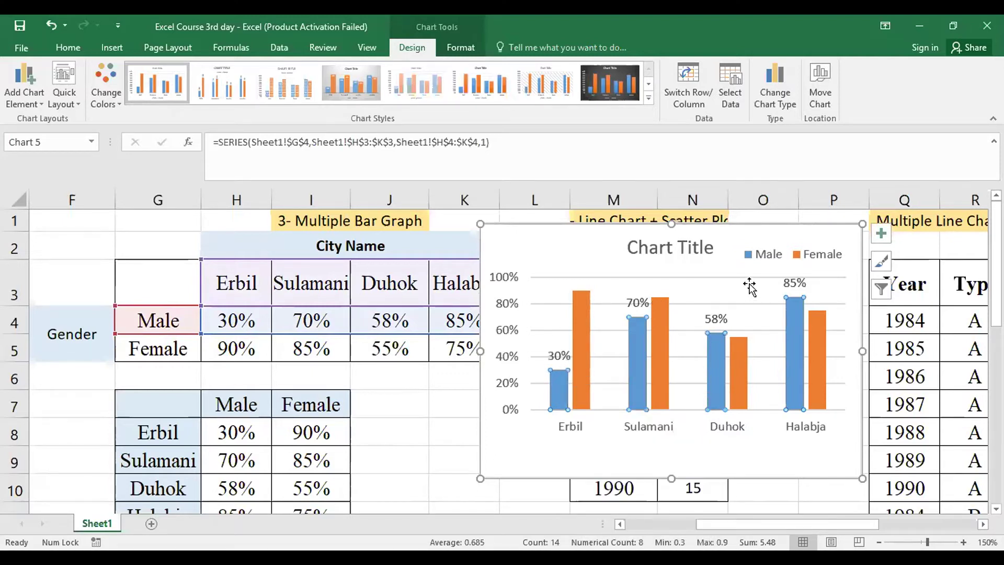
Add data labels to the orange Female series of the column chart.
left_click(580, 327)
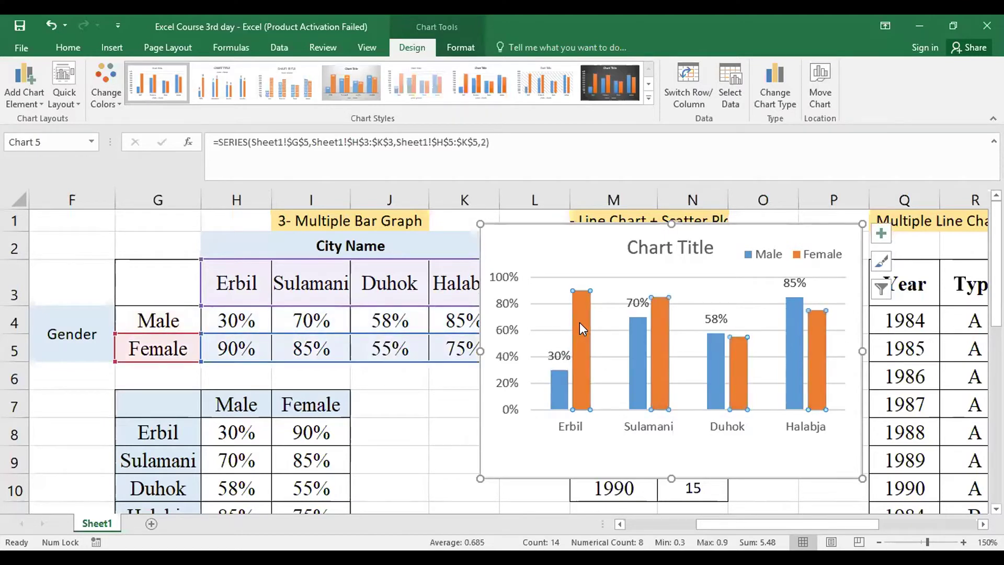
right_click(579, 322)
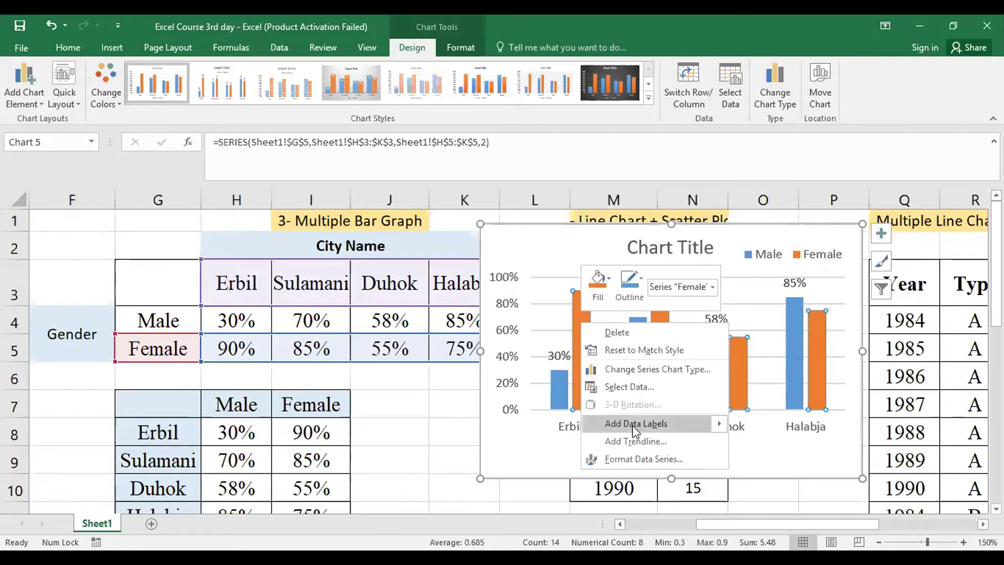
mouse_move(632, 425)
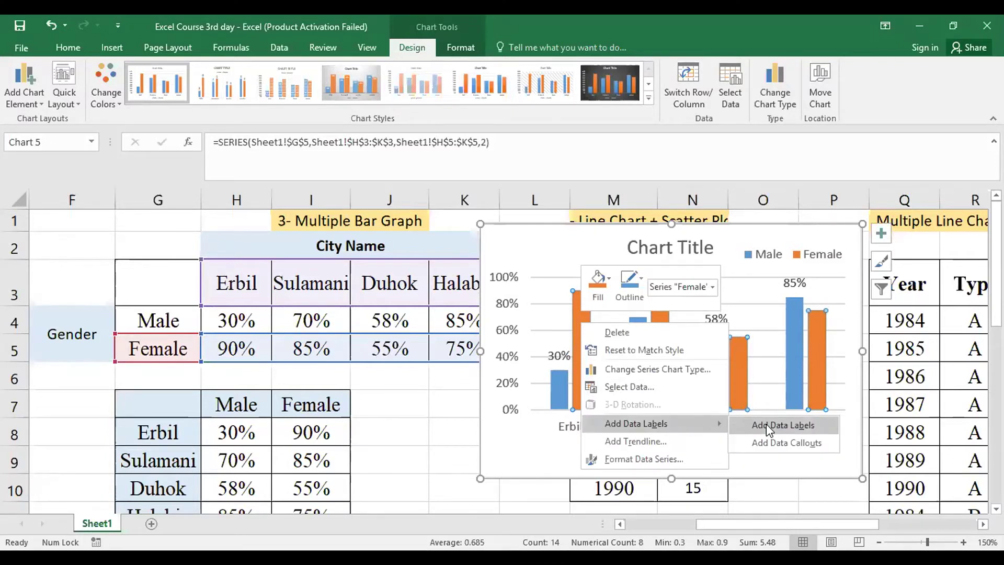
left_click(767, 426)
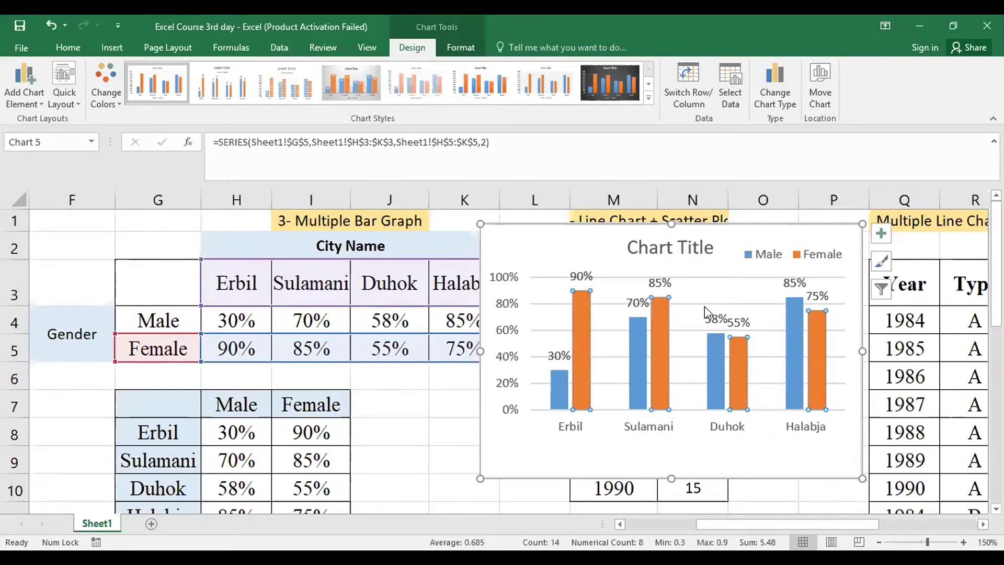
Shift the Female data label for Duhok slightly right, clear of the Male label, and move the chart over columns J to N.
left_click(740, 323)
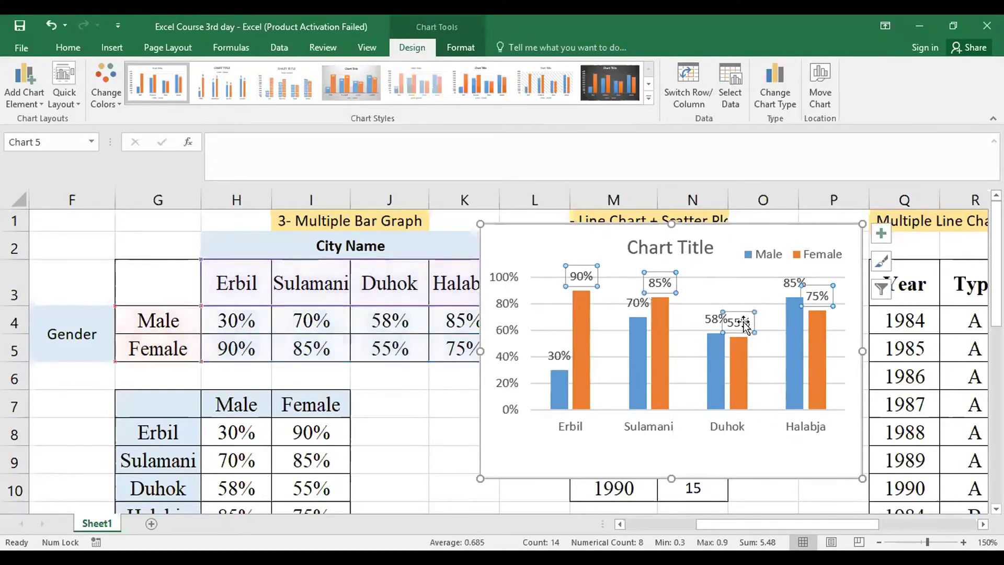
left_click(745, 319)
left_click_drag(746, 317, 753, 316)
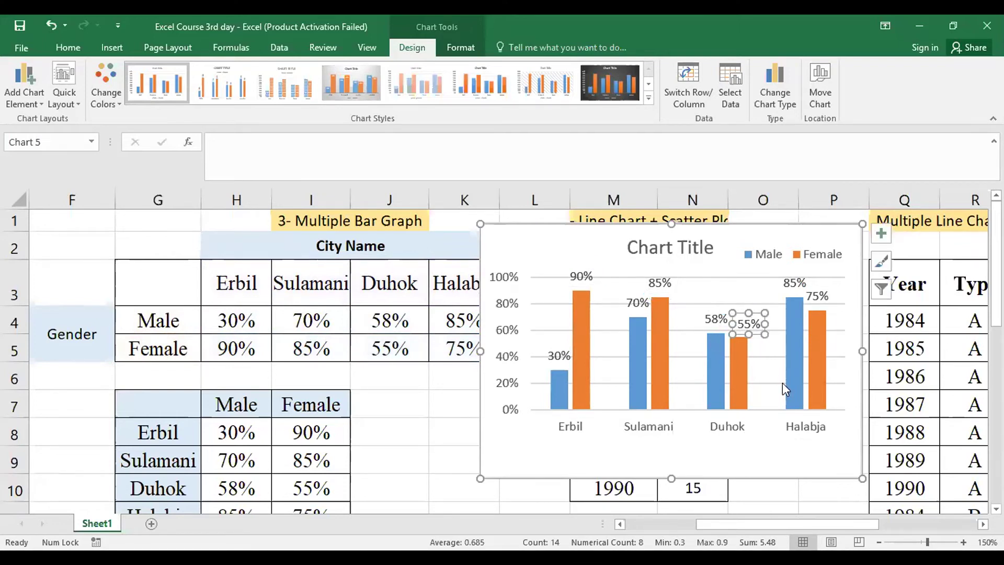
left_click_drag(775, 222, 650, 225)
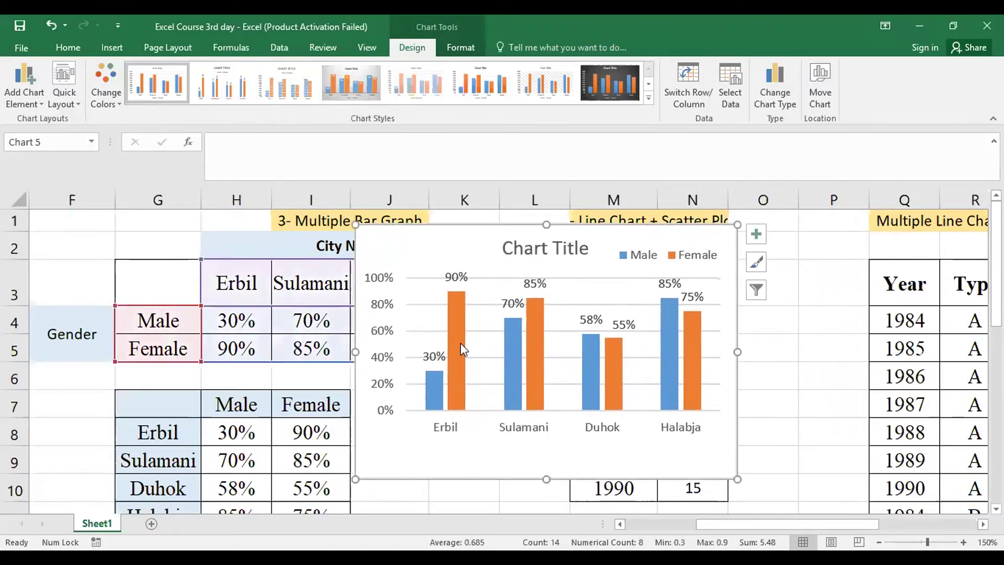
Open the formatting options for the Male series and set its fill to Solid fill.
double_click(469, 224)
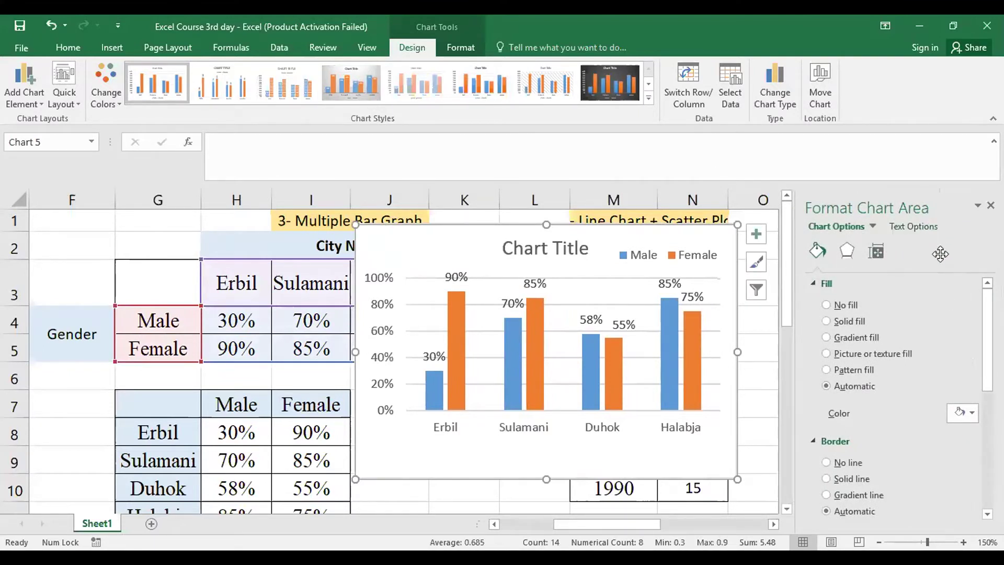
left_click(432, 393)
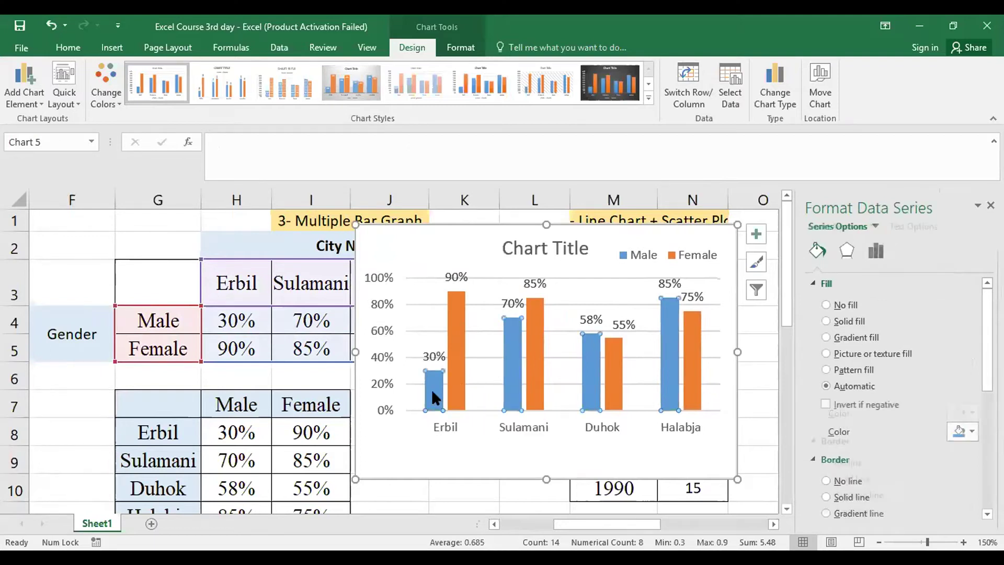
left_click(824, 284)
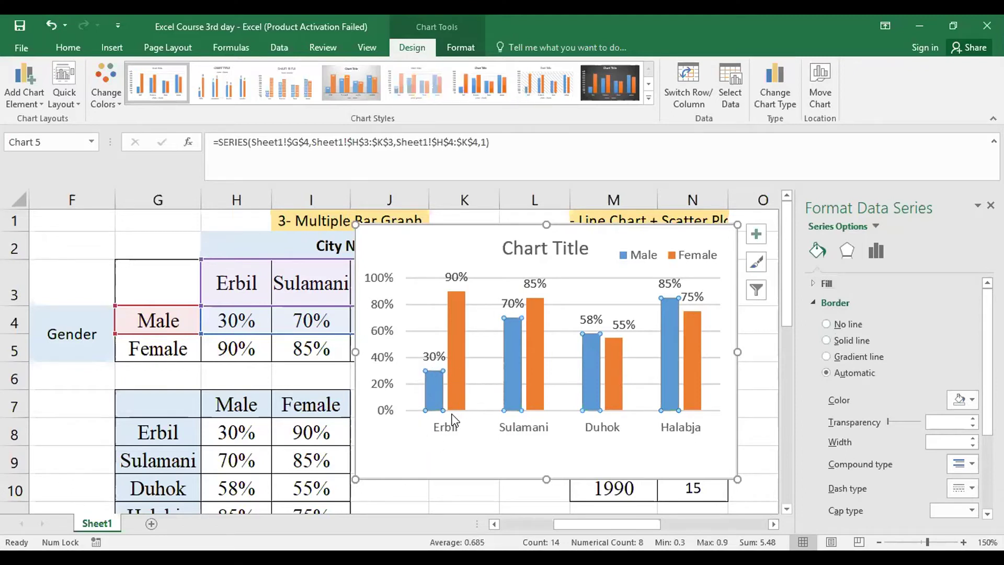
left_click(826, 282)
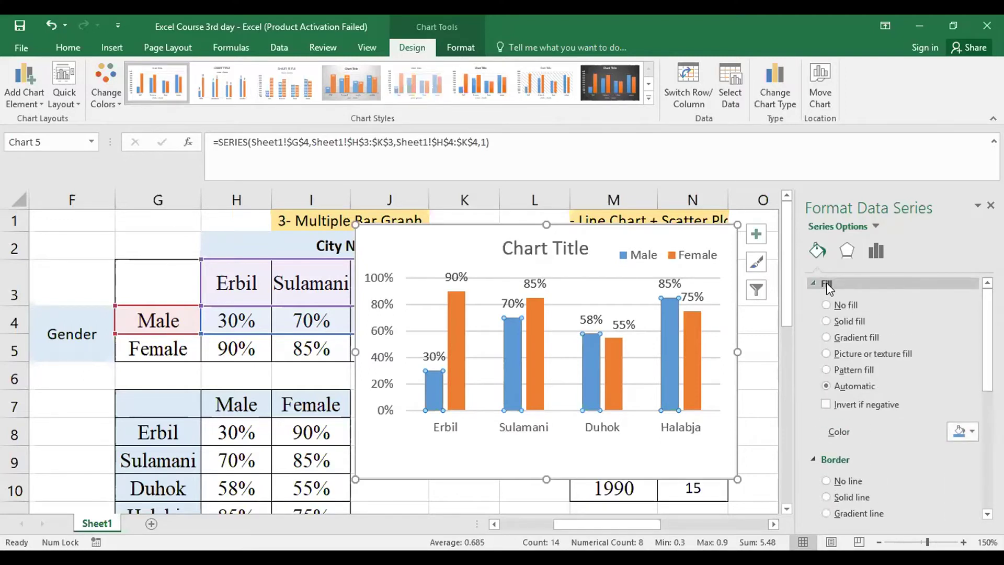
left_click(827, 320)
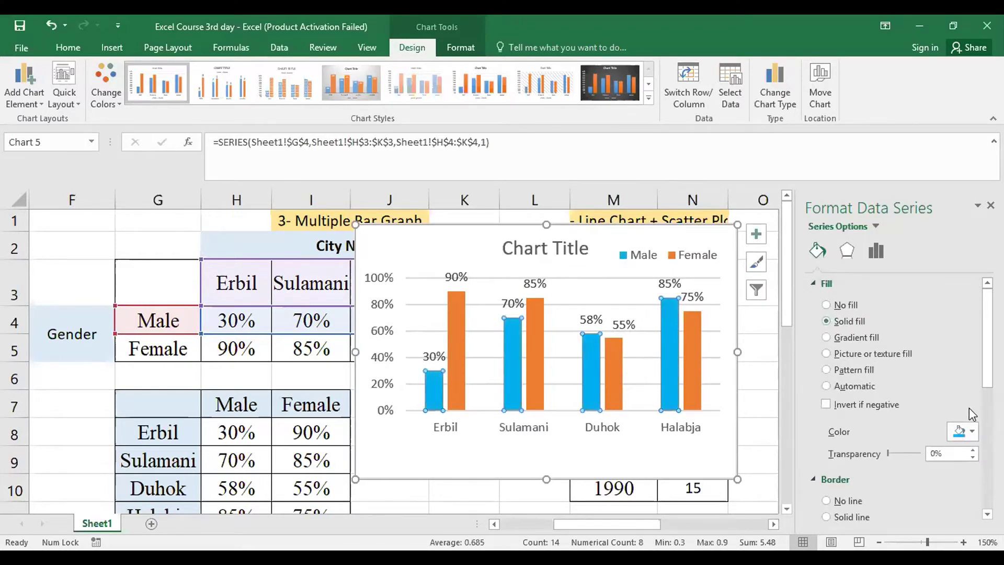
Fill the Male series with standard yellow and give the Female series a solid standard green fill.
left_click(972, 432)
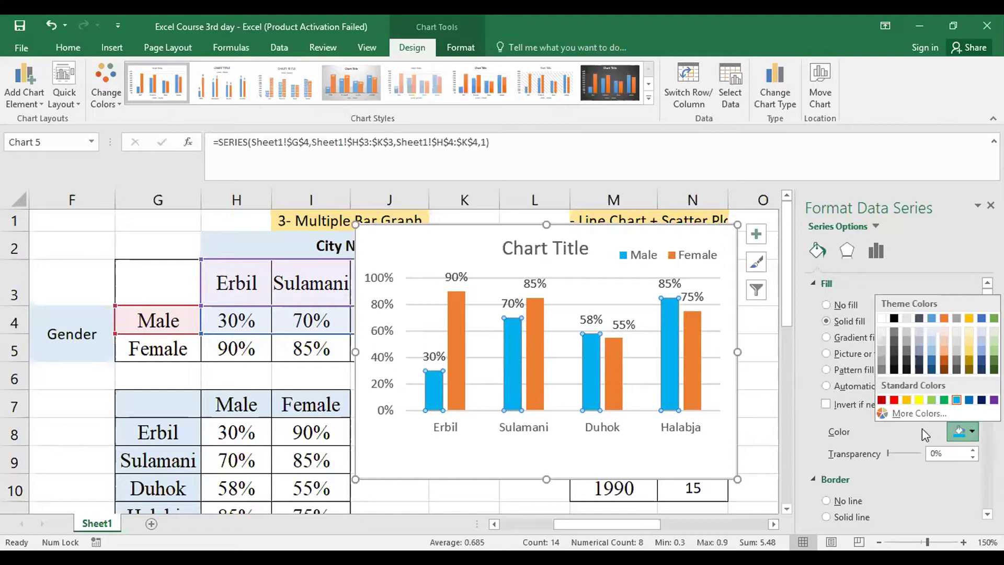
left_click(918, 399)
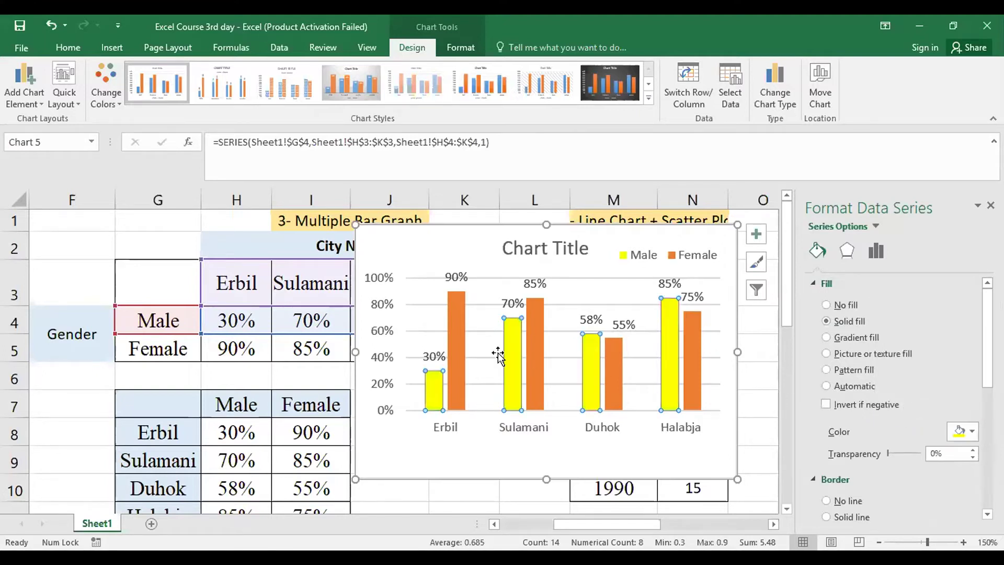
left_click(451, 325)
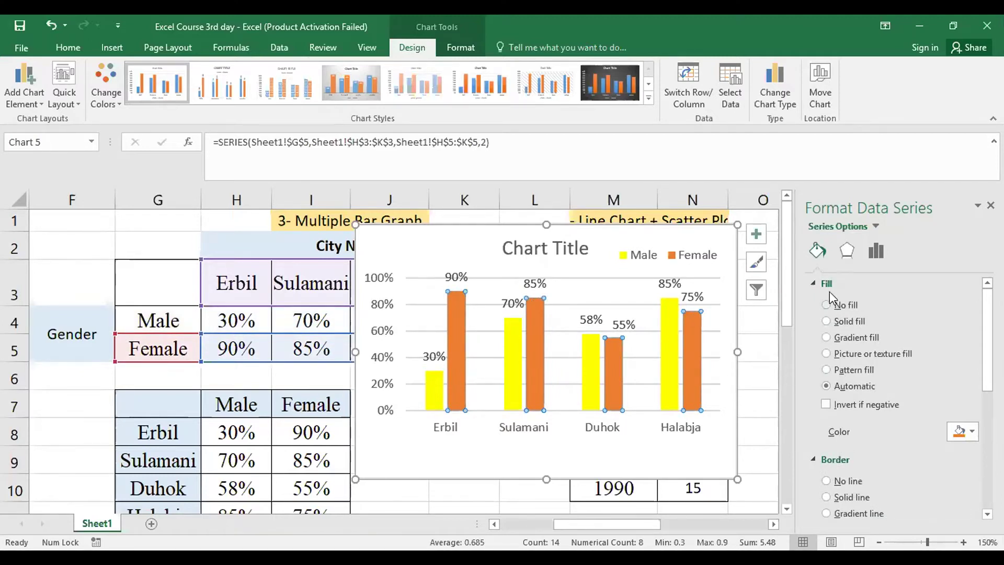
left_click(842, 324)
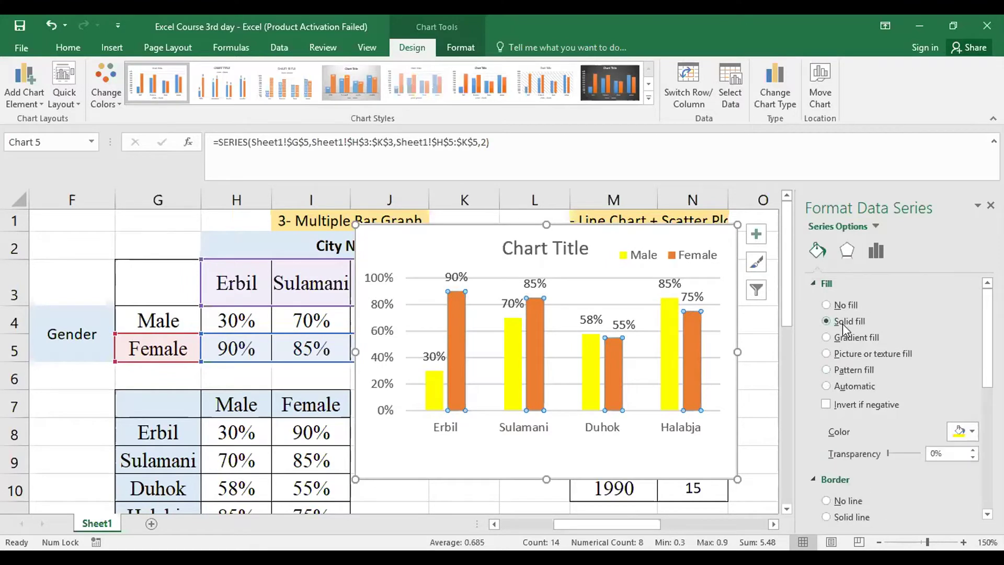
left_click(972, 434)
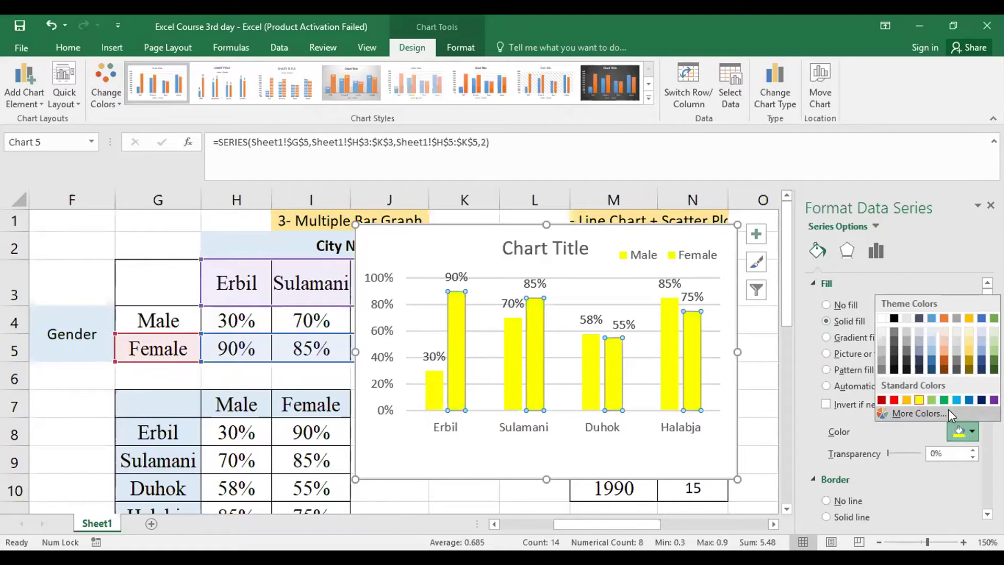
left_click(943, 401)
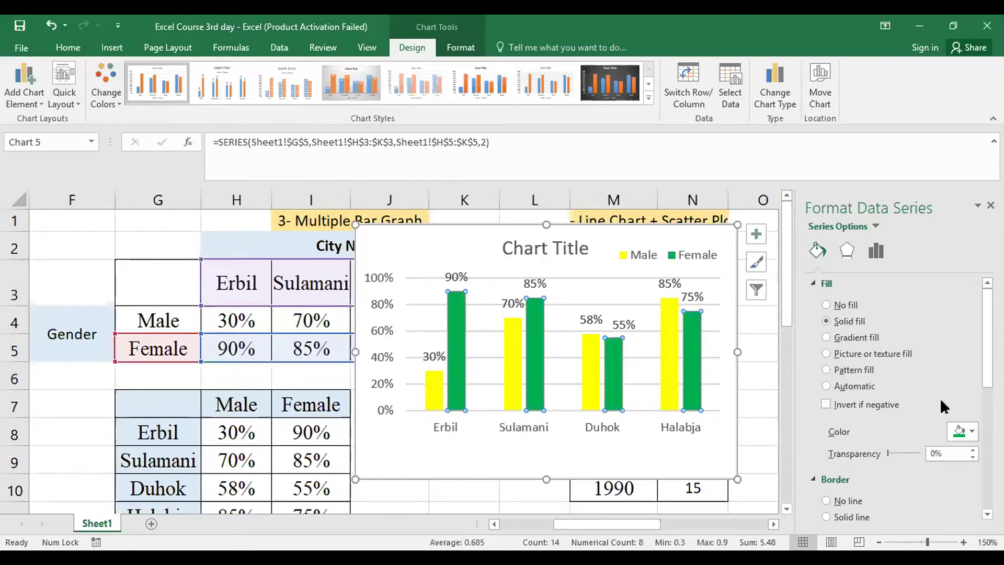
Shrink the chart slightly and apply the quick layout with both axis titles and the legend beside the plot.
left_click_drag(737, 225, 677, 228)
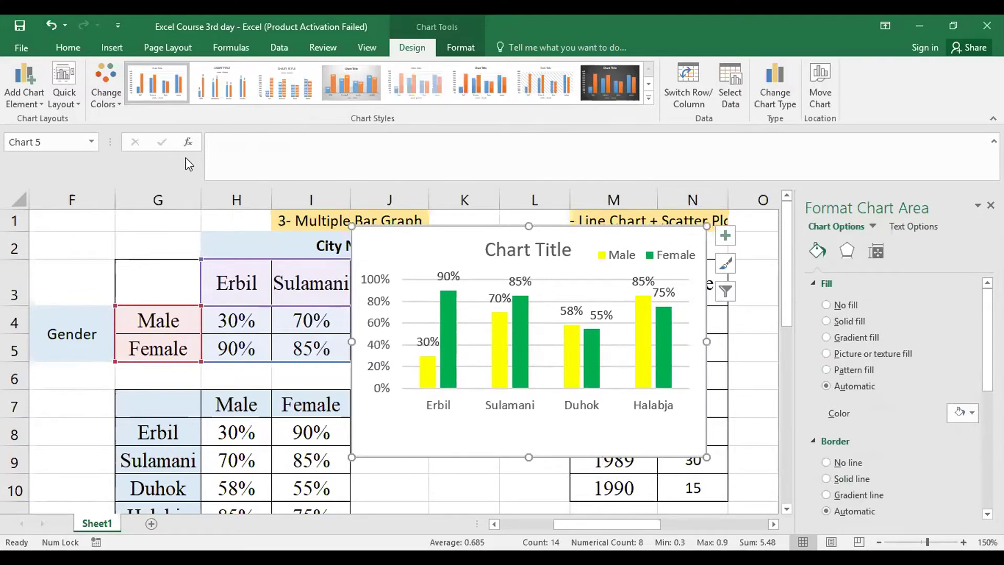
left_click(79, 104)
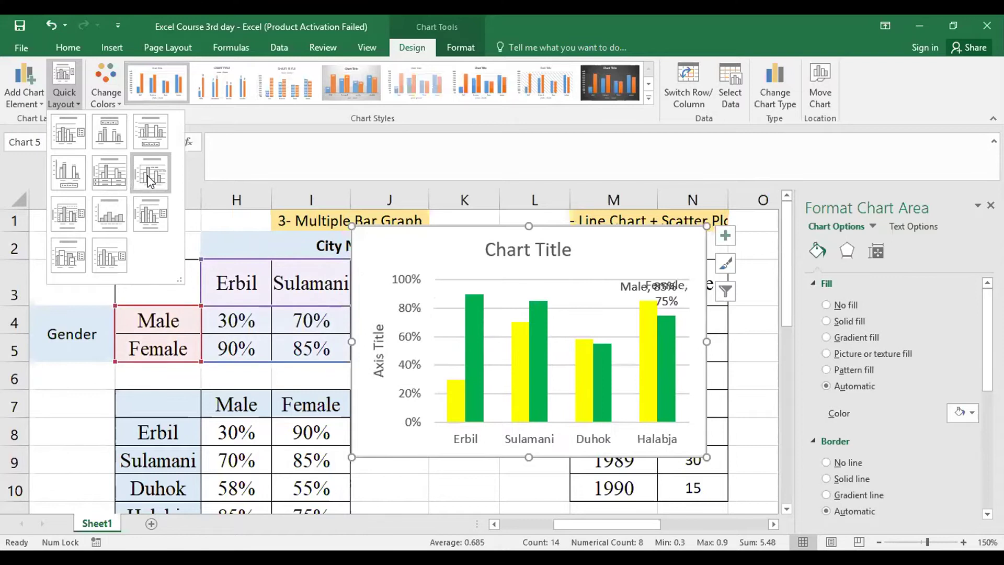
left_click(157, 222)
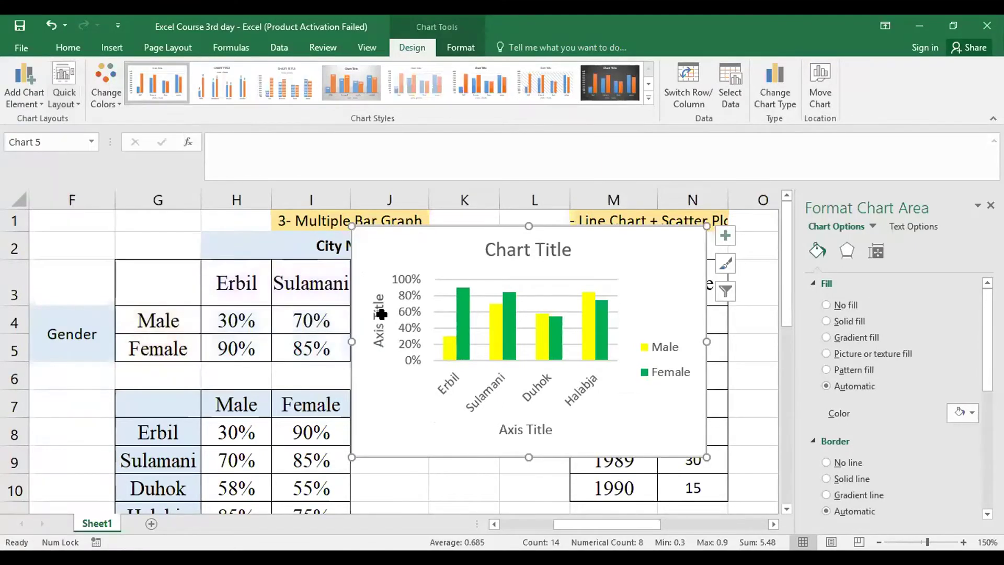
Title the chart's horizontal axis "City" and its vertical axis "percent".
left_click(518, 432)
left_click_drag(498, 430, 552, 430)
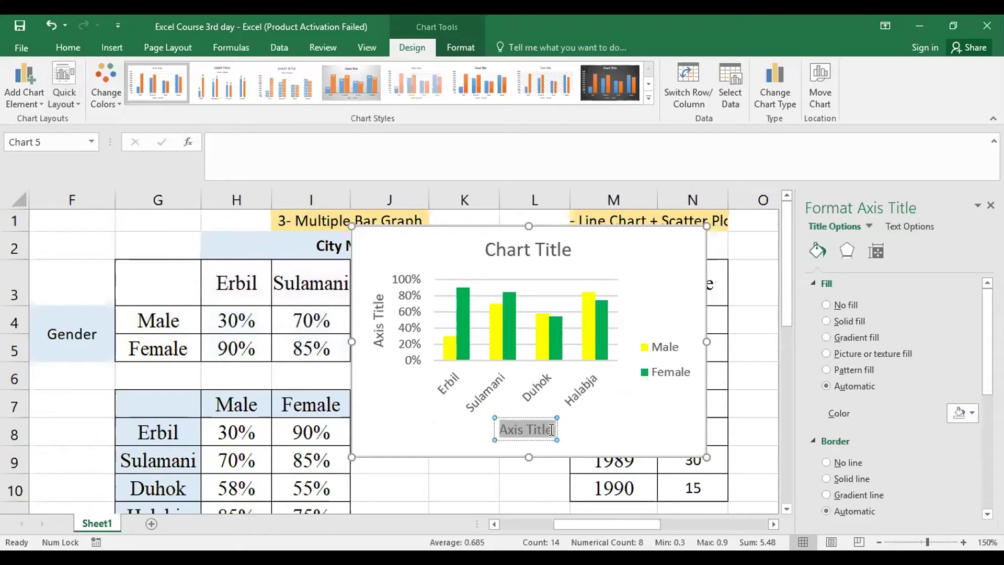
type("City")
left_click(382, 313)
left_click_drag(376, 289, 375, 349)
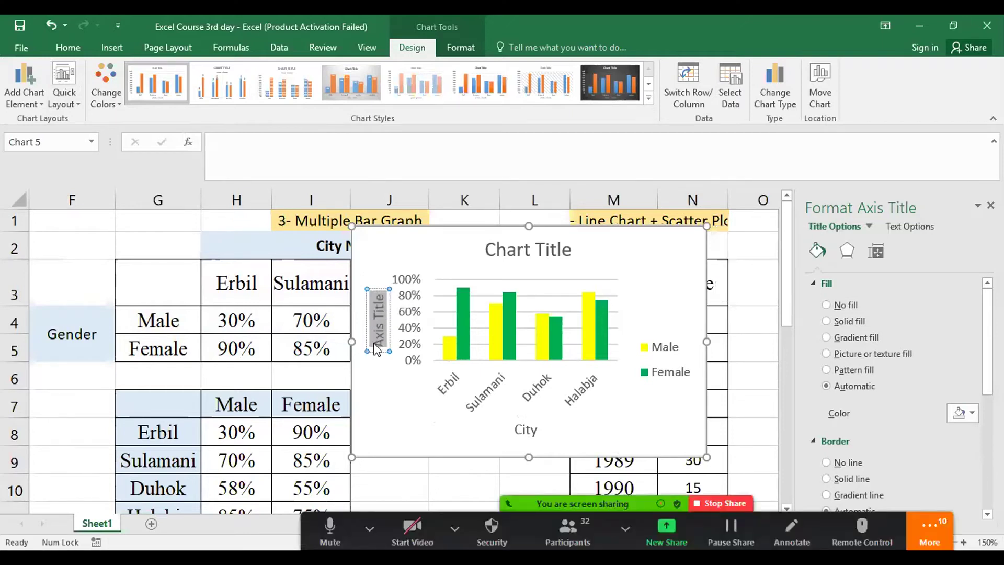
type("perc")
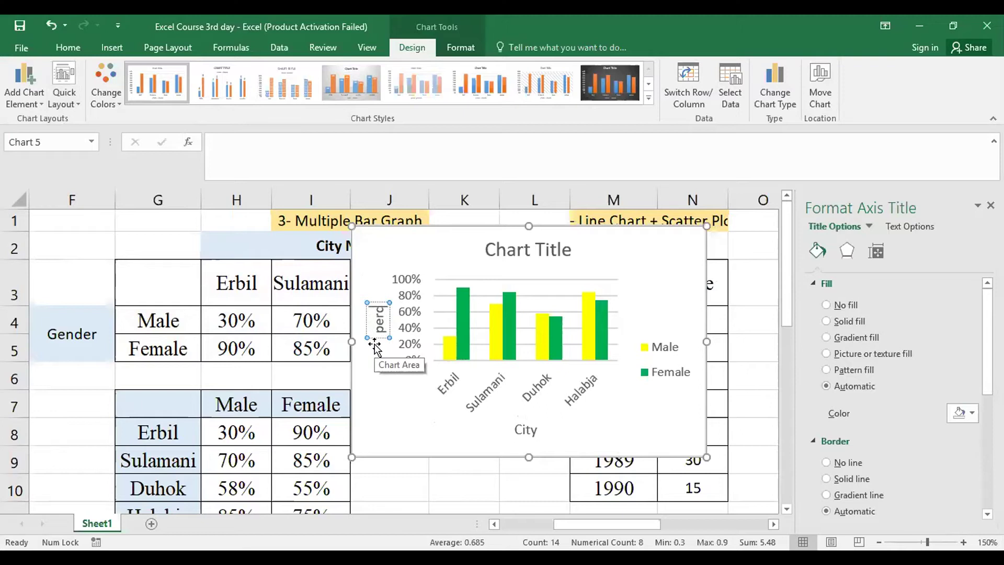
type("ent")
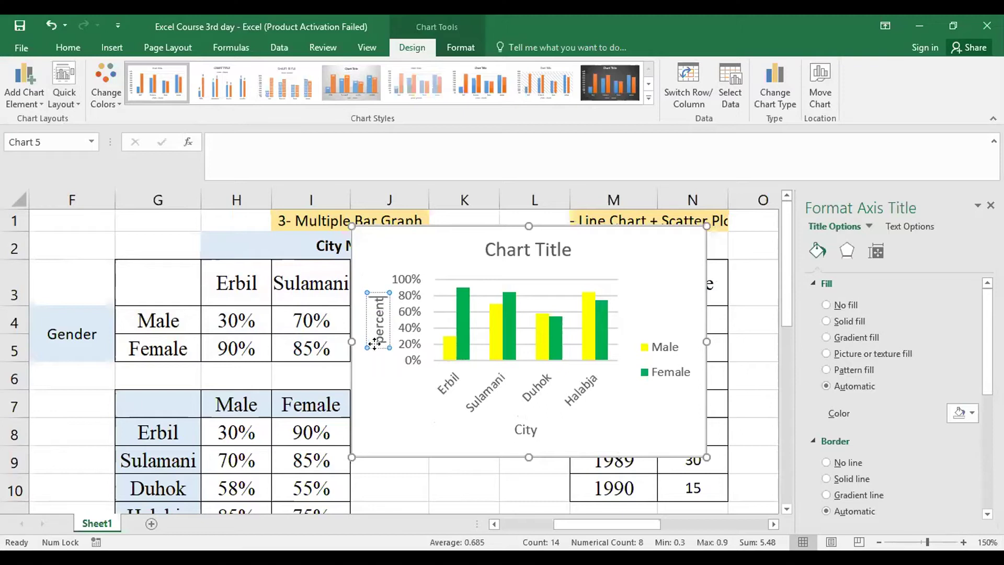
Move the legend to the chart's upper right corner and enlarge the plot area to fill the freed space.
left_click(640, 358)
left_click_drag(648, 330, 648, 233)
left_click(628, 316)
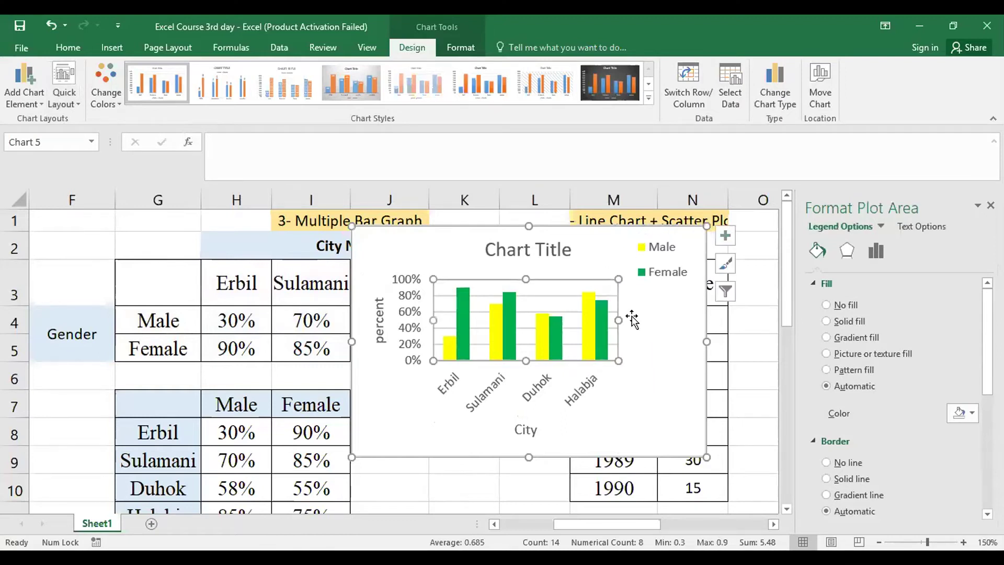
left_click_drag(683, 310, 686, 312)
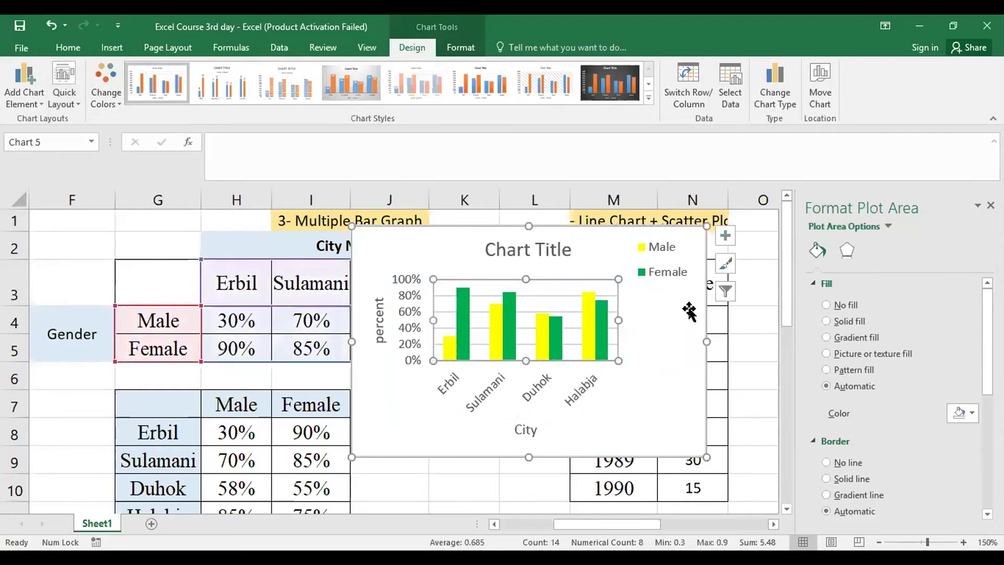
left_click_drag(566, 360, 558, 404)
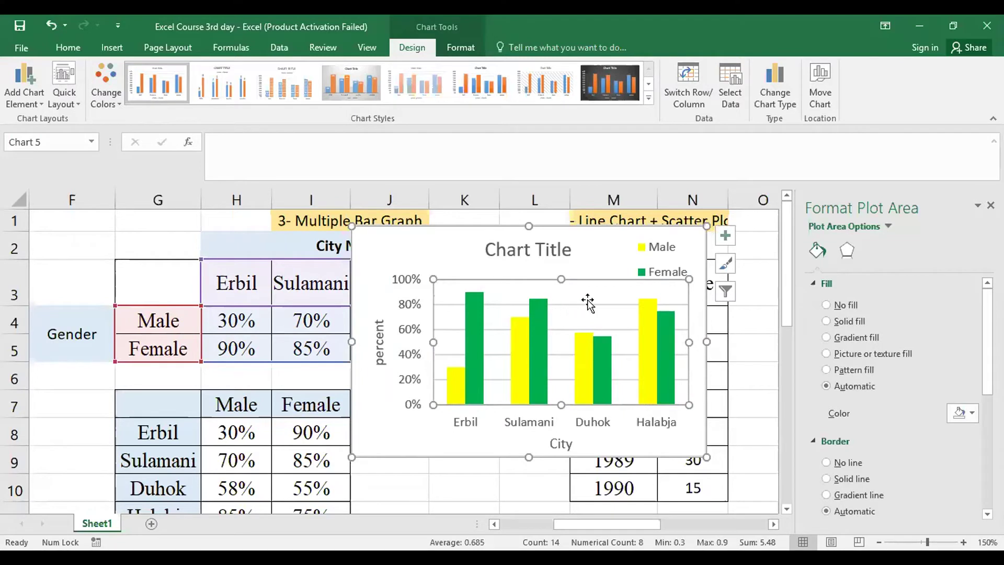
Add data labels to the green Female series and move the chart right, clear of the Duhok column's values.
left_click(479, 316)
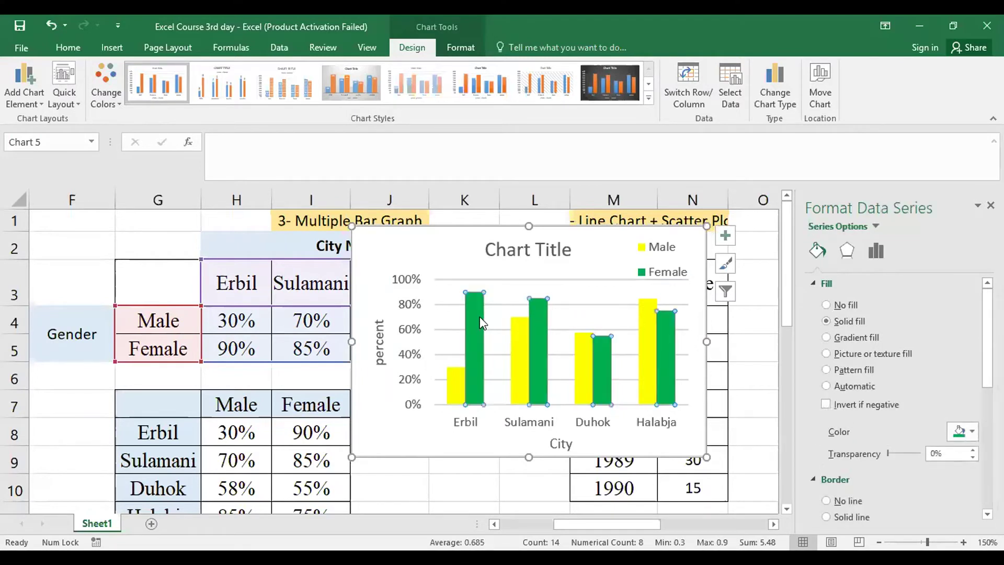
right_click(541, 387)
mouse_move(576, 418)
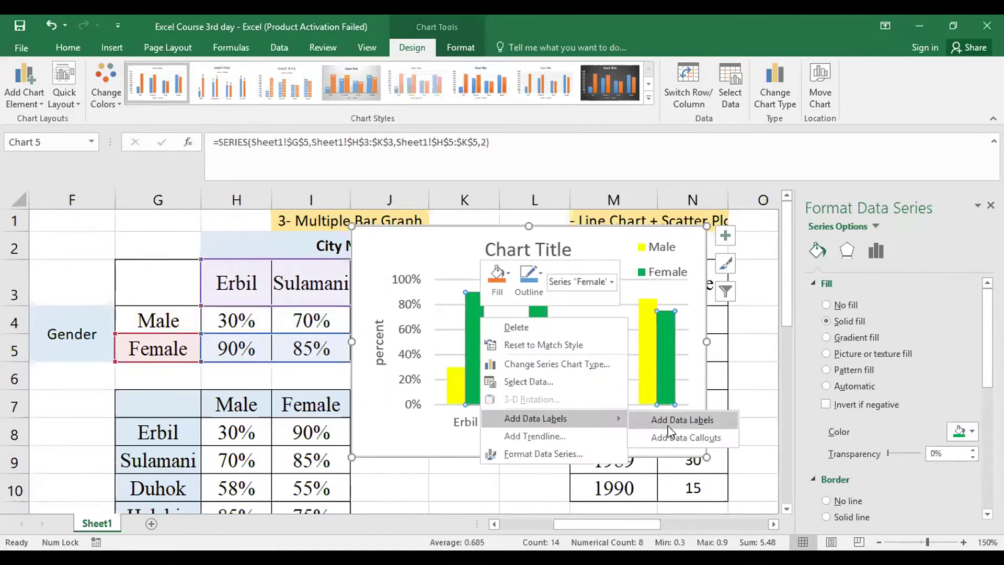
left_click(670, 423)
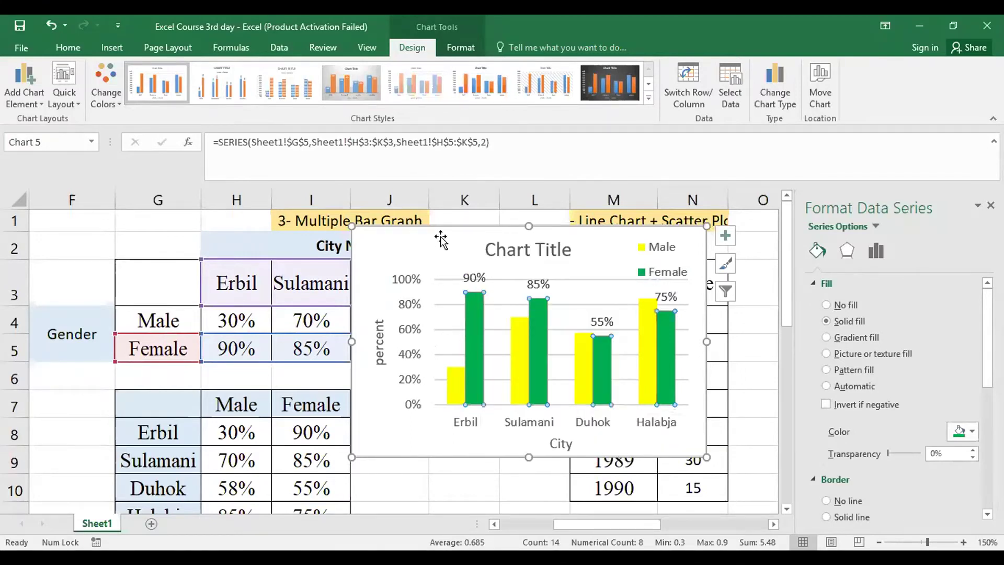
left_click_drag(439, 232, 507, 224)
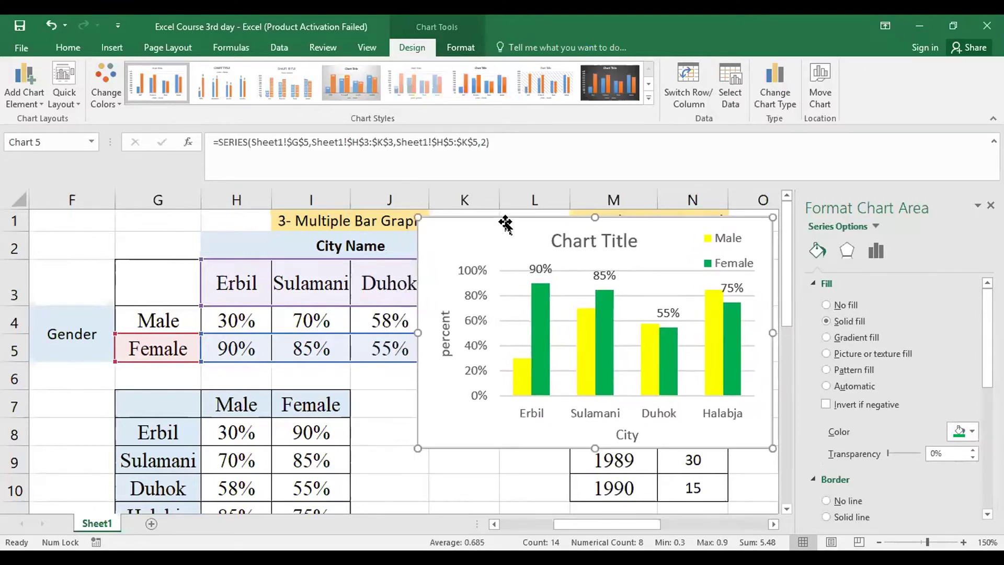
Delete the chart title and the major gridlines from the chart.
left_click(553, 249)
key("Delete")
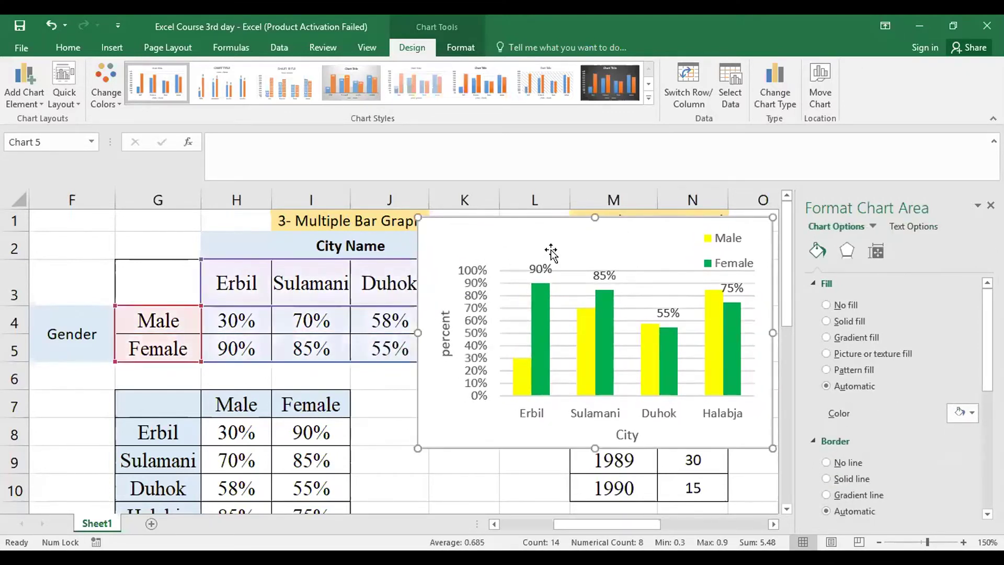
left_click(570, 284)
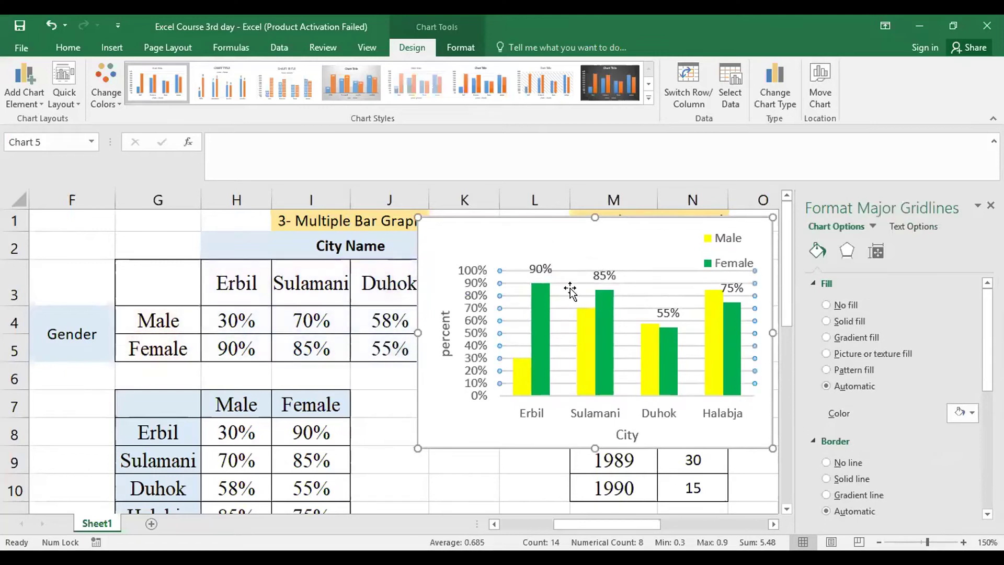
key("Delete")
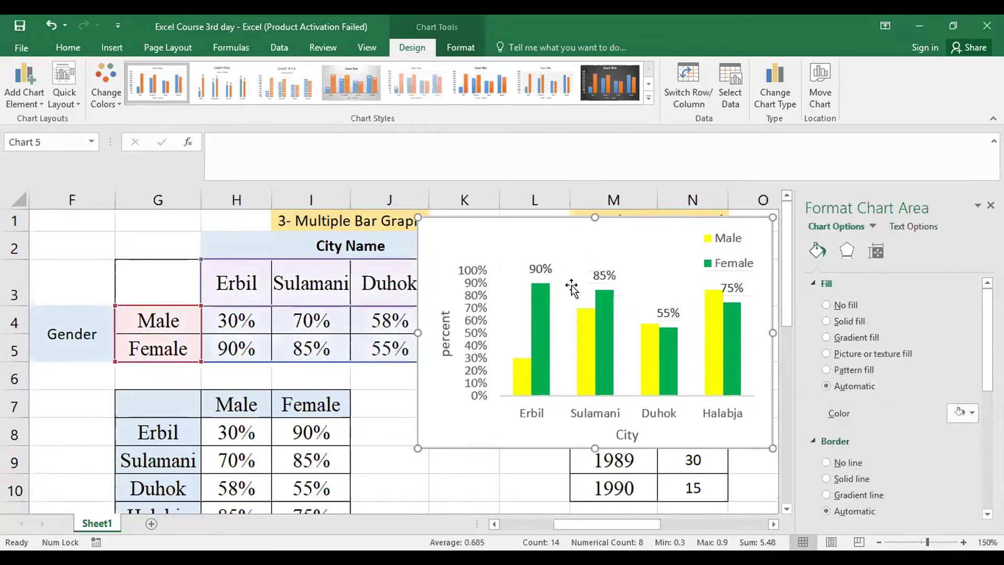
Close the formatting pane and move the chart clear of the gender table, over columns L to Q.
left_click(142, 227)
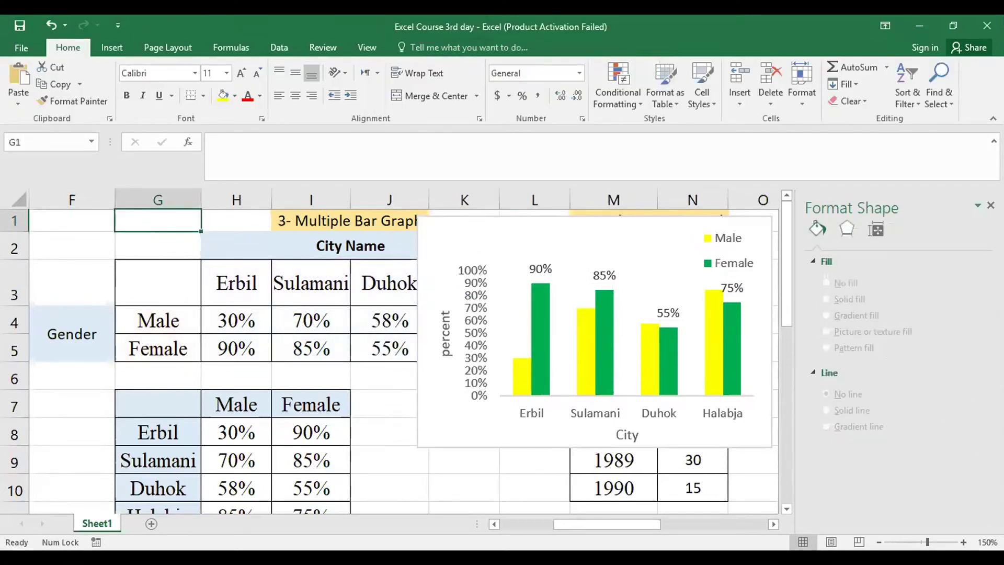
left_click(990, 205)
left_click(734, 218)
left_click_drag(734, 218, 859, 226)
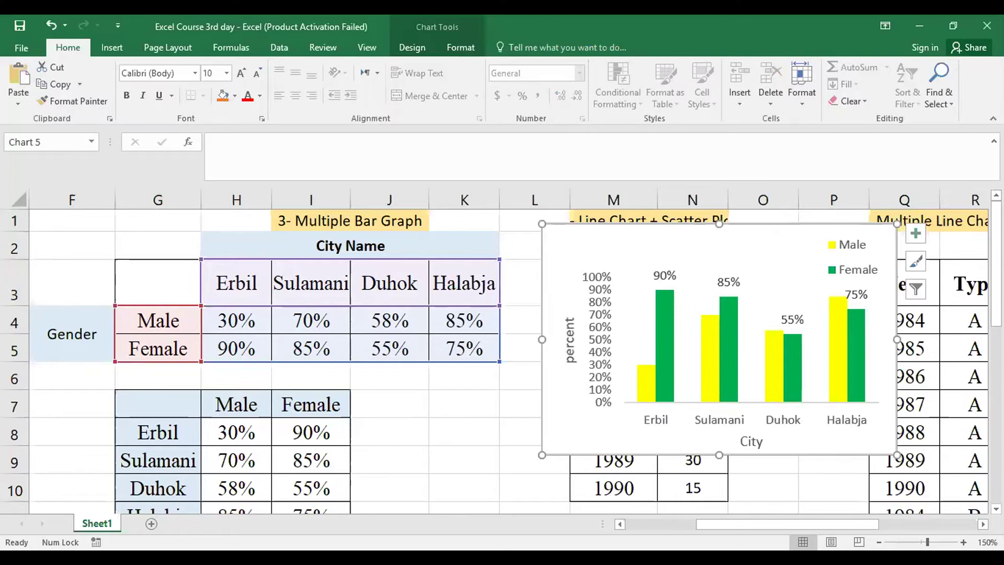
Insert a clustered column chart from the second gender table, range G7:I11.
scroll(502, 361, "down", 2)
scroll(502, 360, "up", 1)
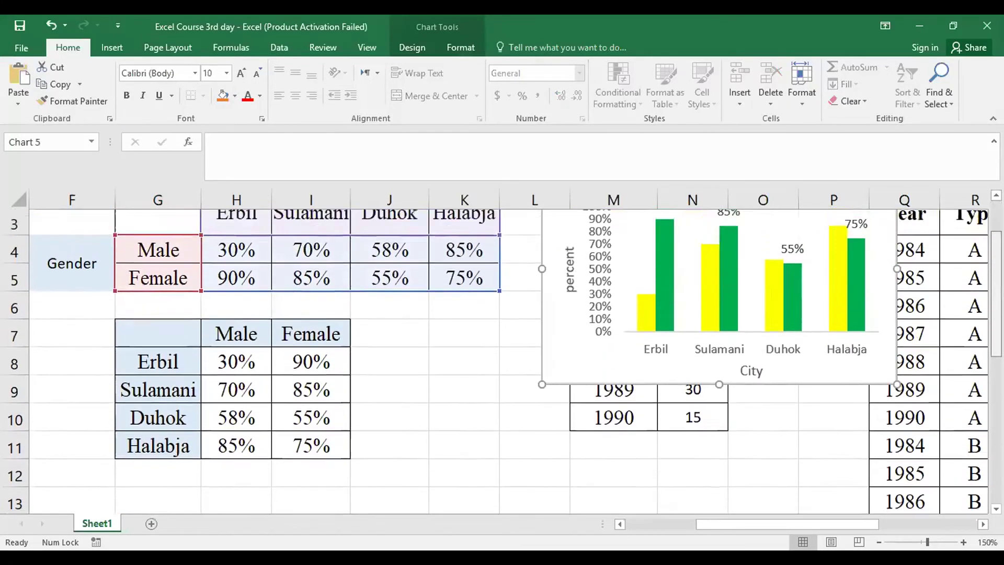
scroll(502, 361, "up", 1)
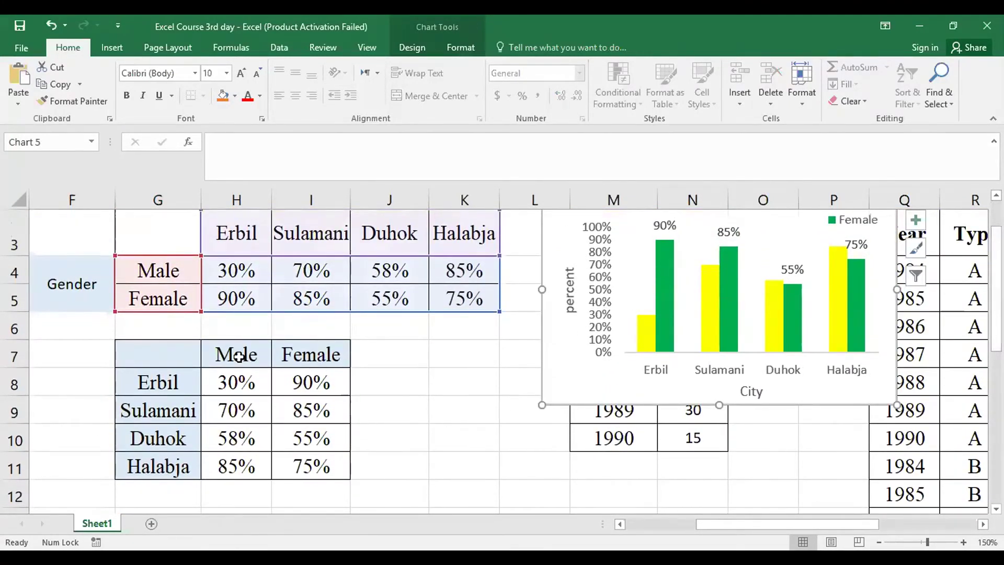
left_click(293, 353)
left_click_drag(168, 386, 172, 468)
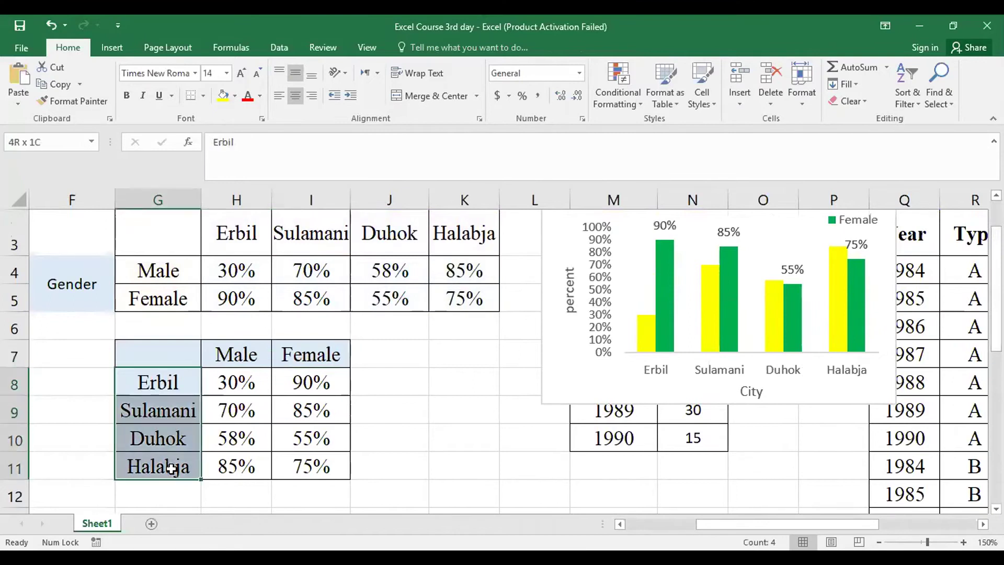
left_click(414, 402)
left_click_drag(172, 358, 311, 465)
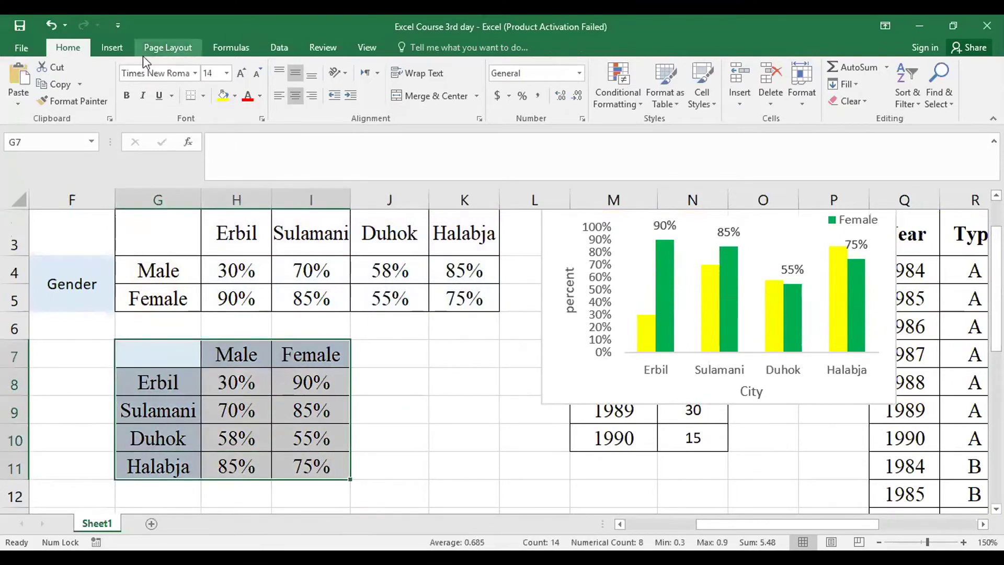
left_click(112, 48)
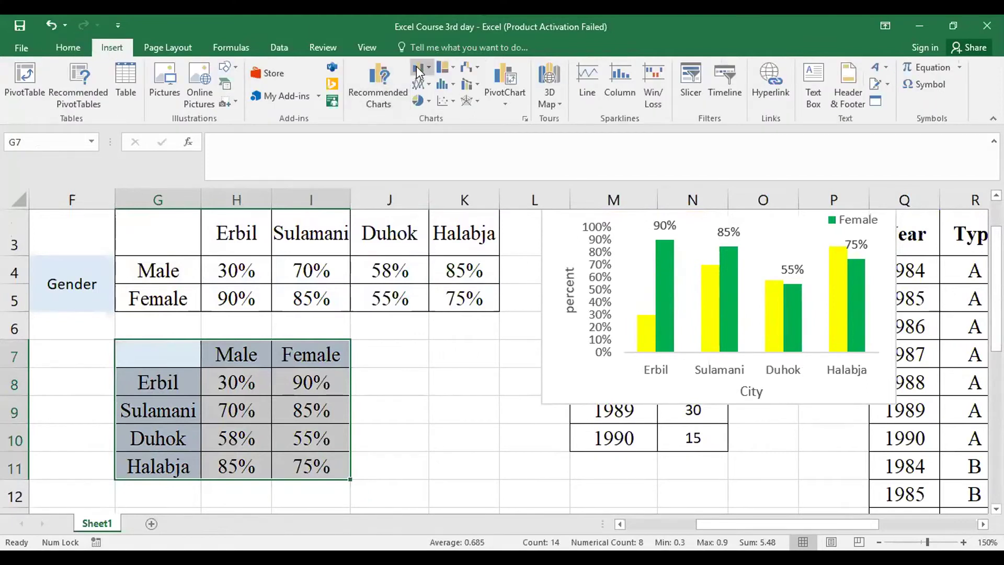
left_click(418, 71)
left_click(434, 118)
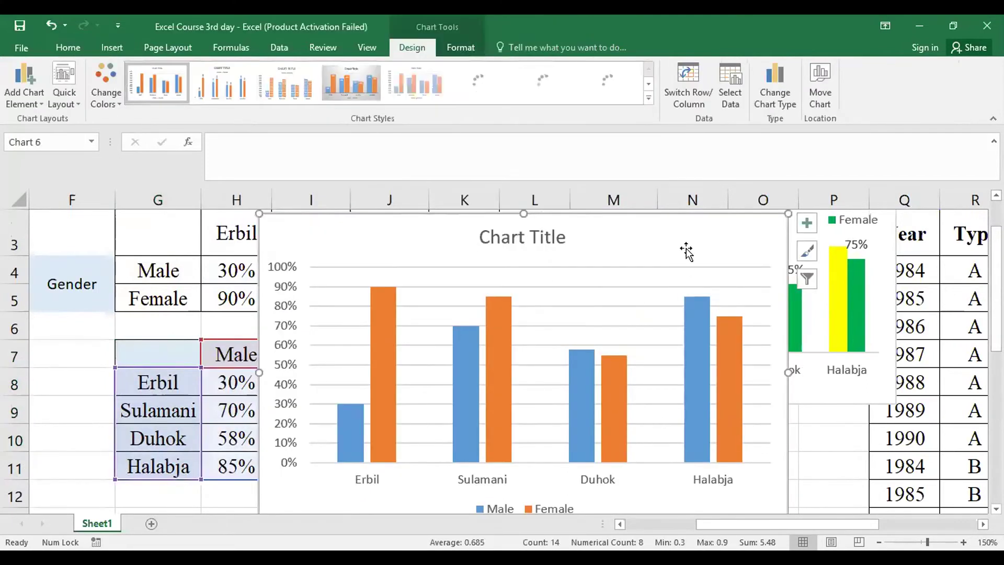
Shrink the blue and orange chart of the second table and delete it.
left_click_drag(788, 214, 457, 262)
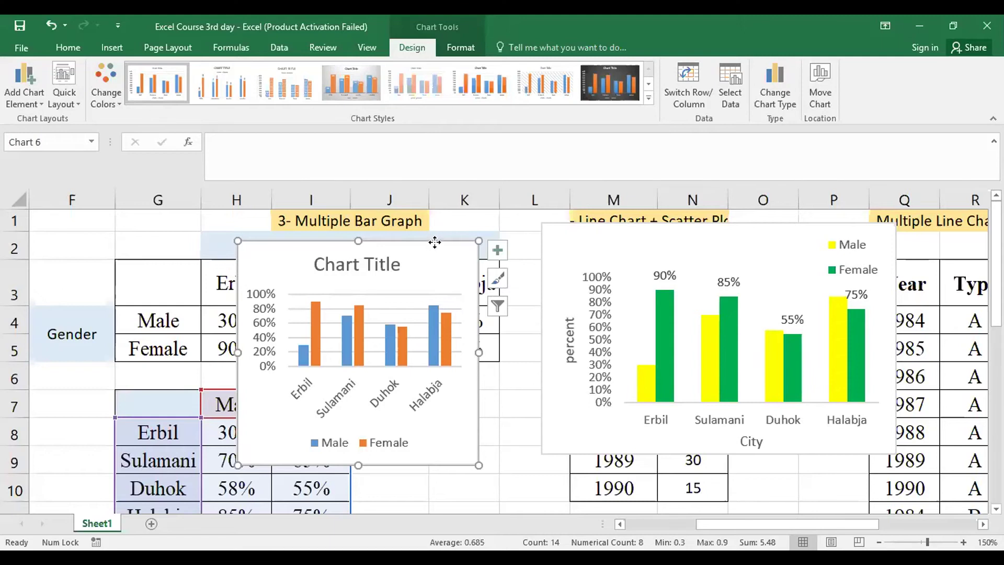
key("Delete")
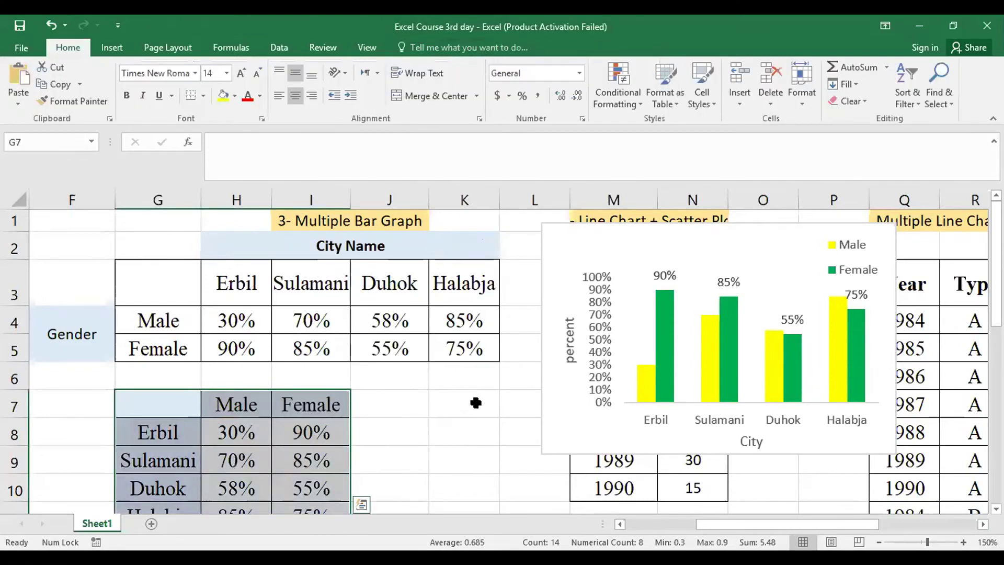
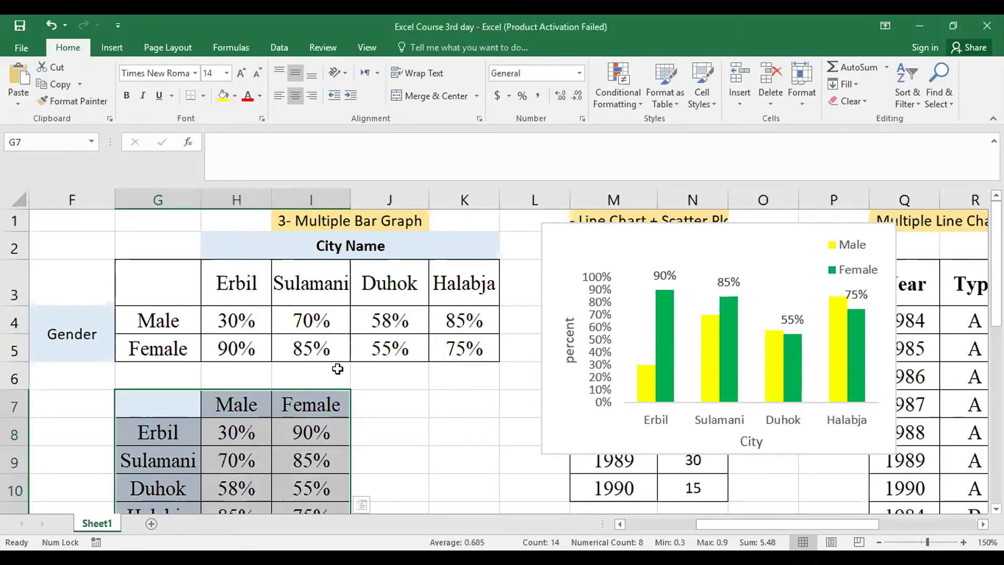
Compare the two gender table layouts, ranges G3:K5 and G7:I11, as source data for the multiple bar chart.
left_click(402, 387)
left_click_drag(172, 282, 470, 354)
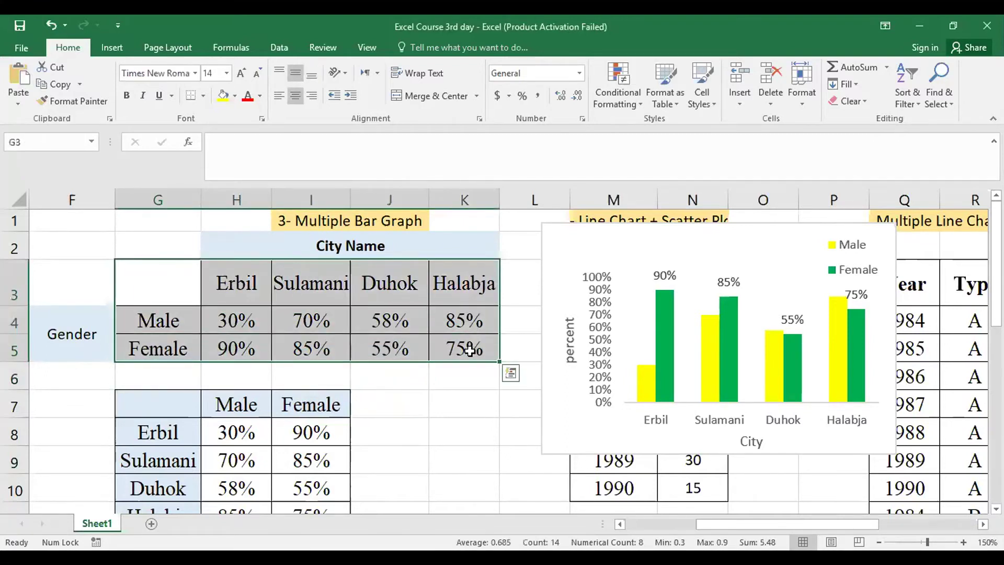
left_click(460, 400)
left_click_drag(156, 404, 313, 474)
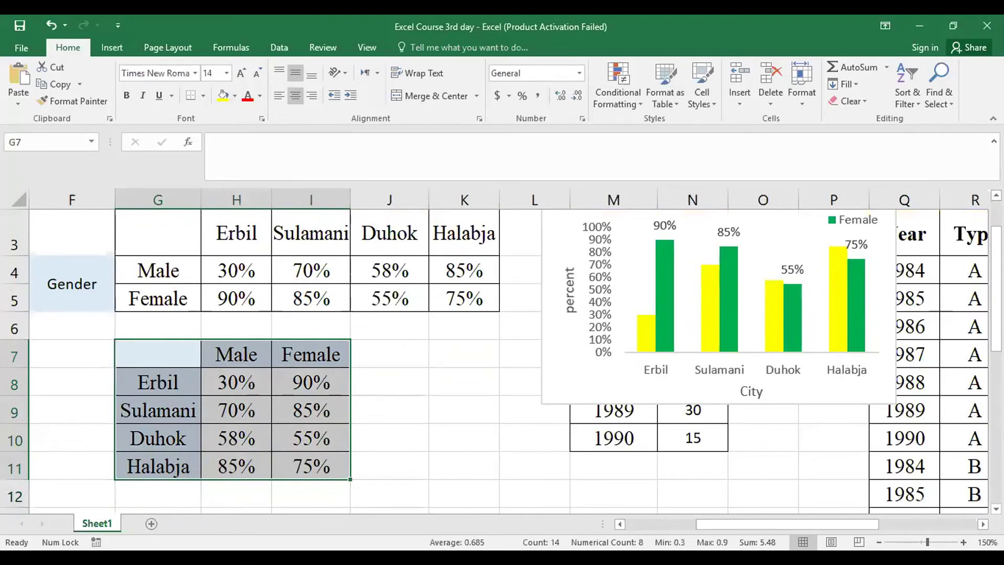
scroll(502, 355, "up", 1)
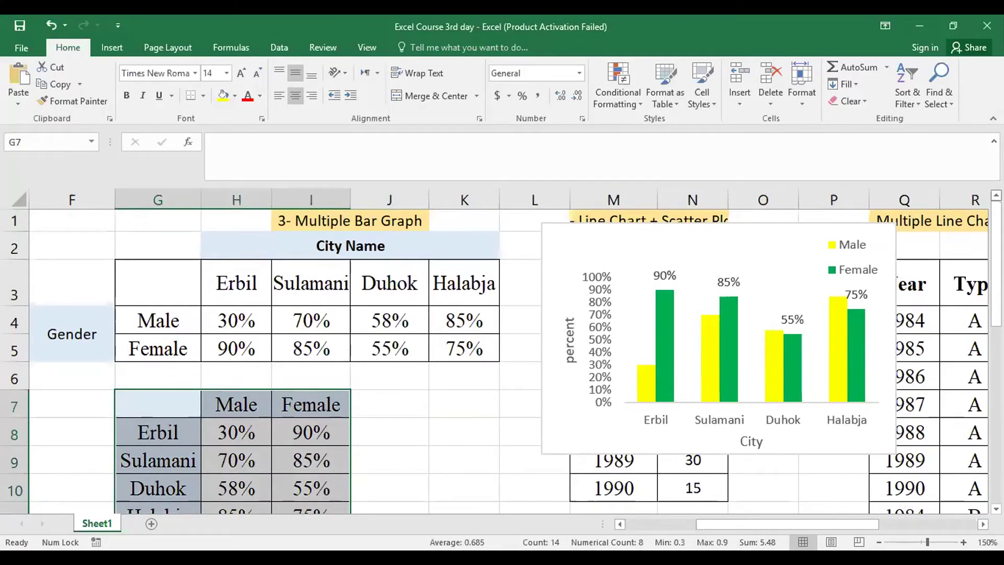
left_click(518, 375)
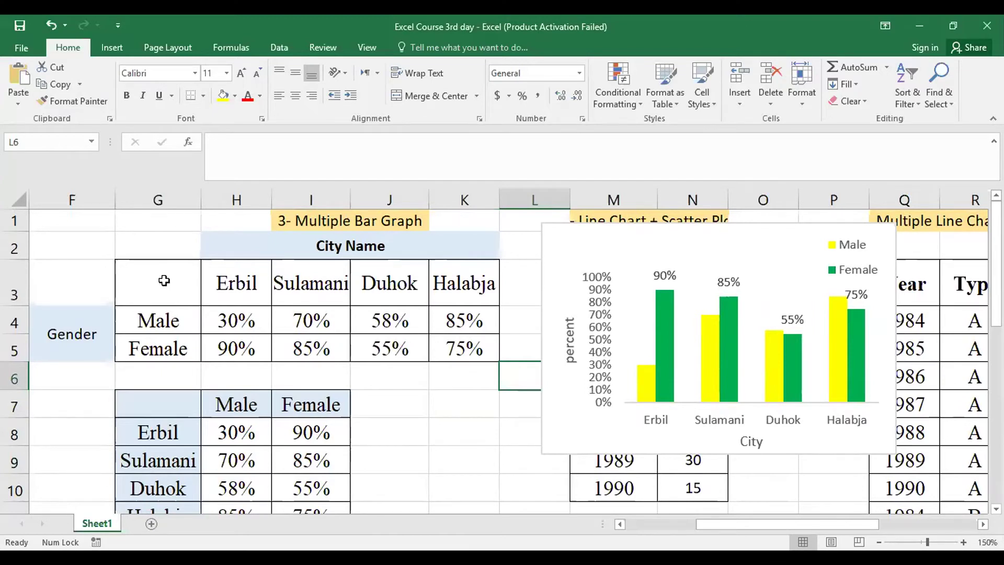
left_click(156, 325)
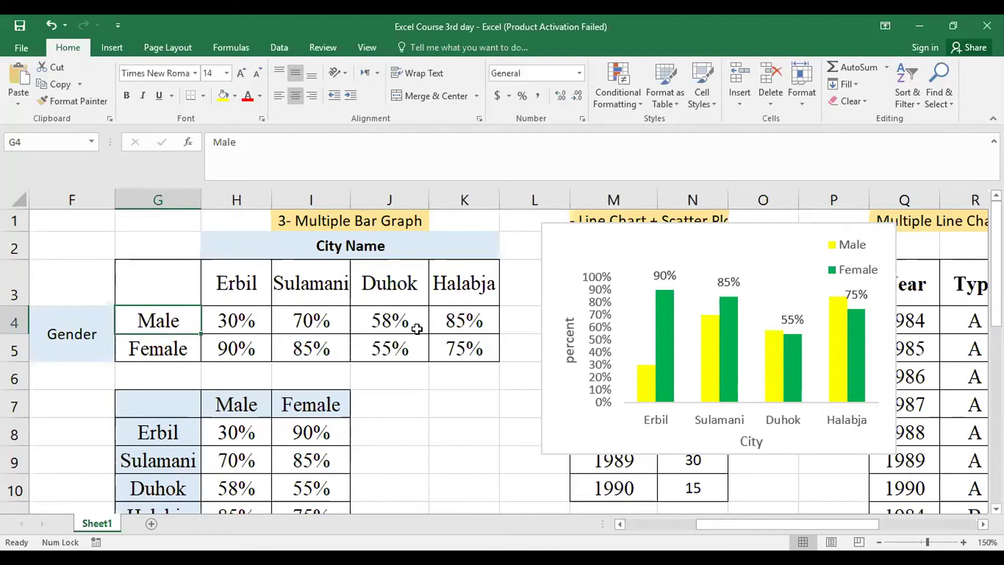
Insert a clustered column chart from the first gender table, range G3:K5, and shrink it to span columns H to M.
left_click_drag(179, 284, 468, 345)
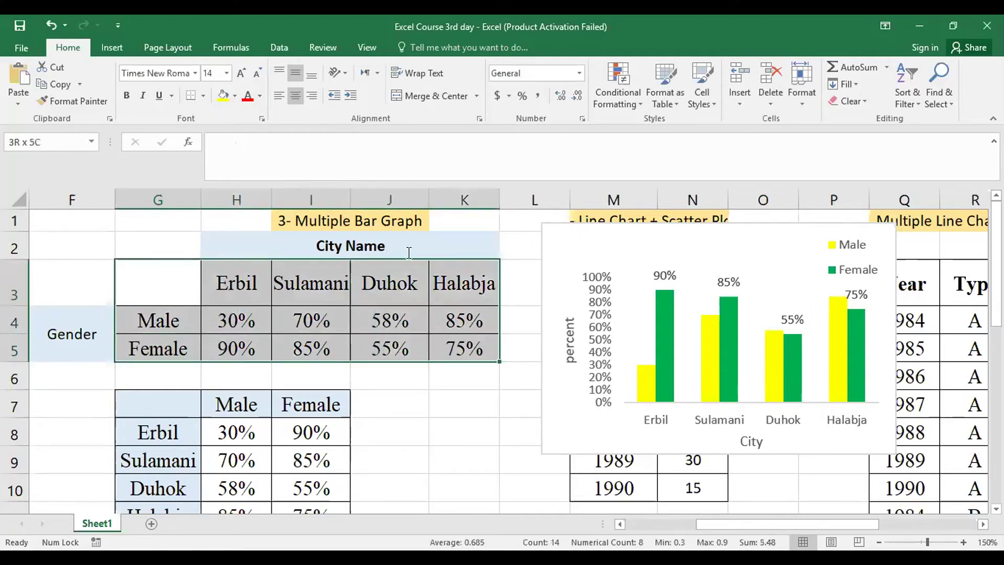
left_click(109, 49)
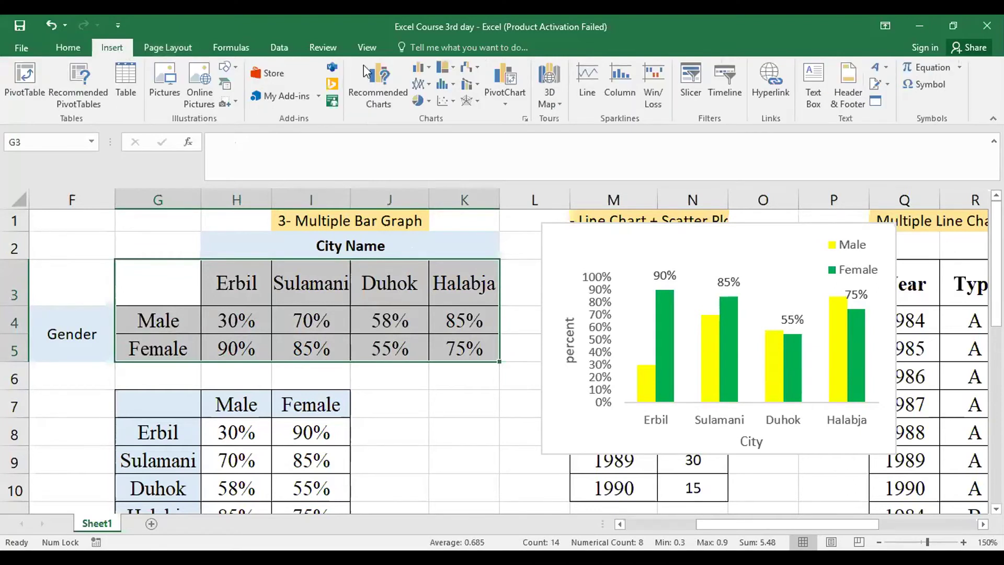
left_click(420, 68)
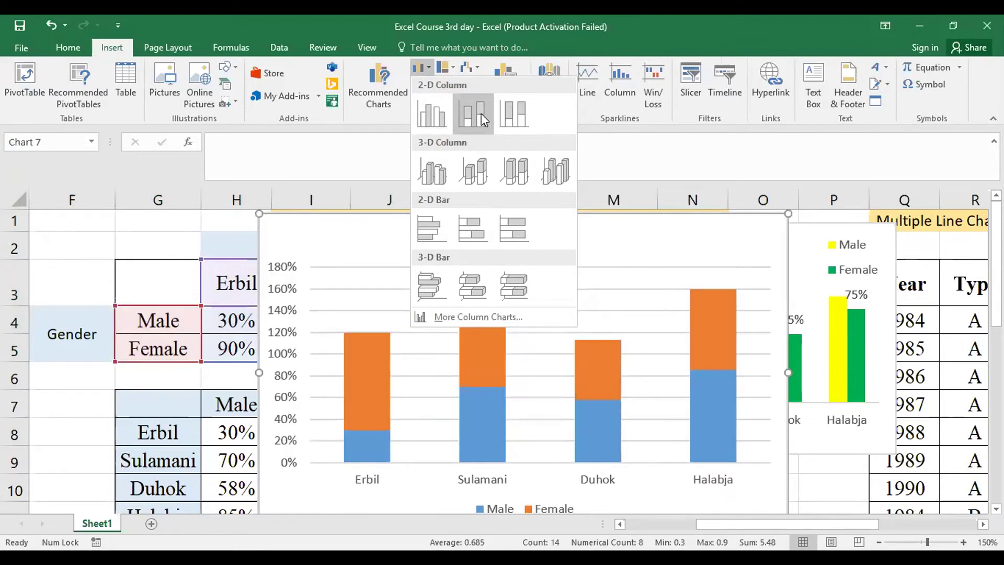
left_click(441, 113)
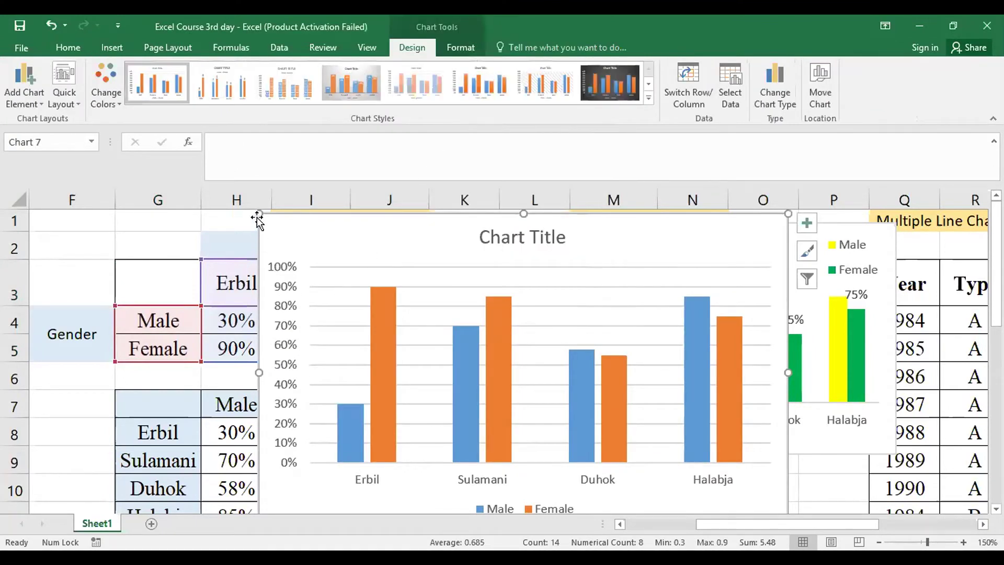
mouse_move(269, 219)
left_mouse_down()
mouse_move(381, 246)
mouse_move(247, 217)
left_mouse_up()
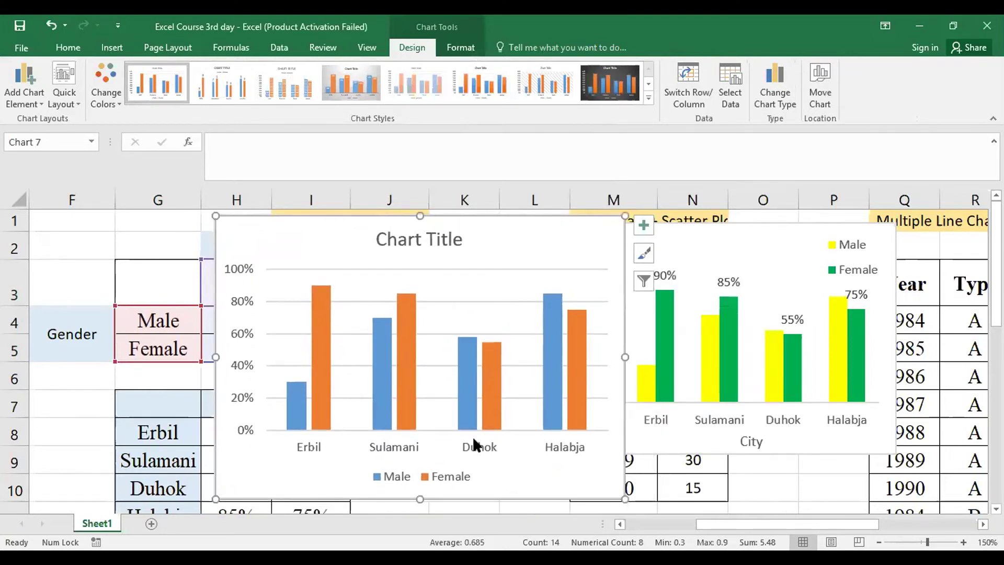
Apply the quick layout with axis titles, a side legend and minor gridlines to the new chart, and select its axis titles.
left_click(79, 107)
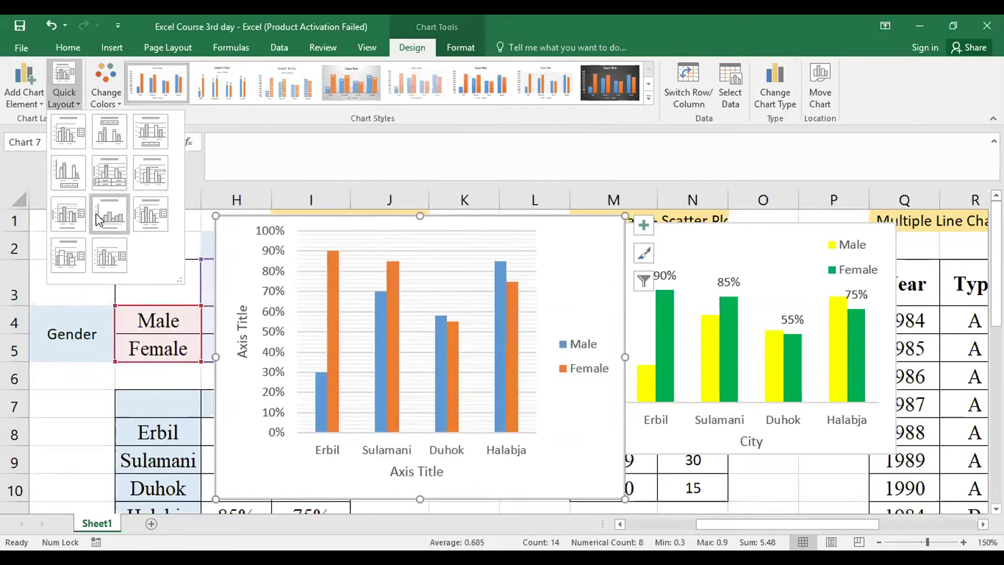
left_click(67, 214)
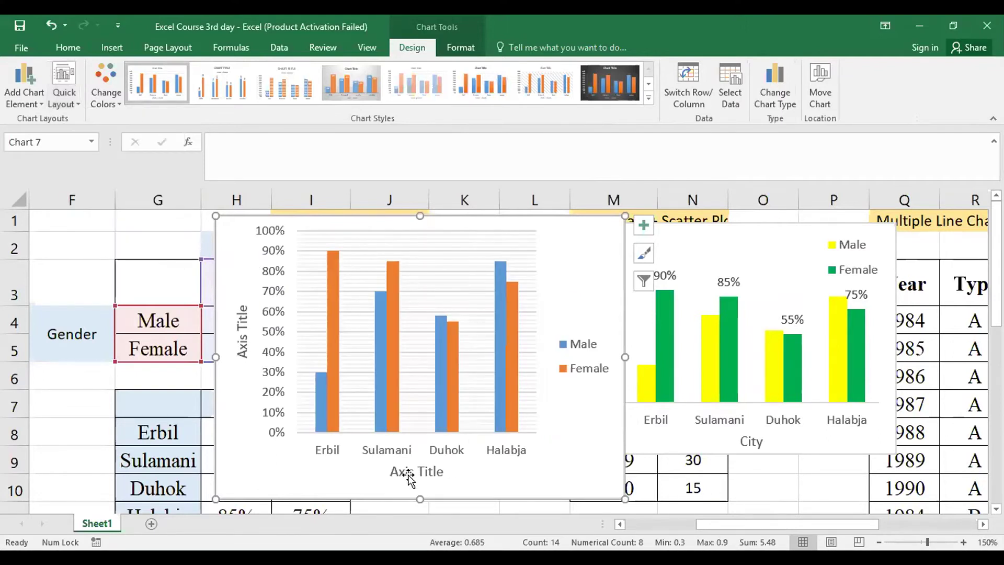
left_click(410, 473)
left_click_drag(392, 472, 445, 472)
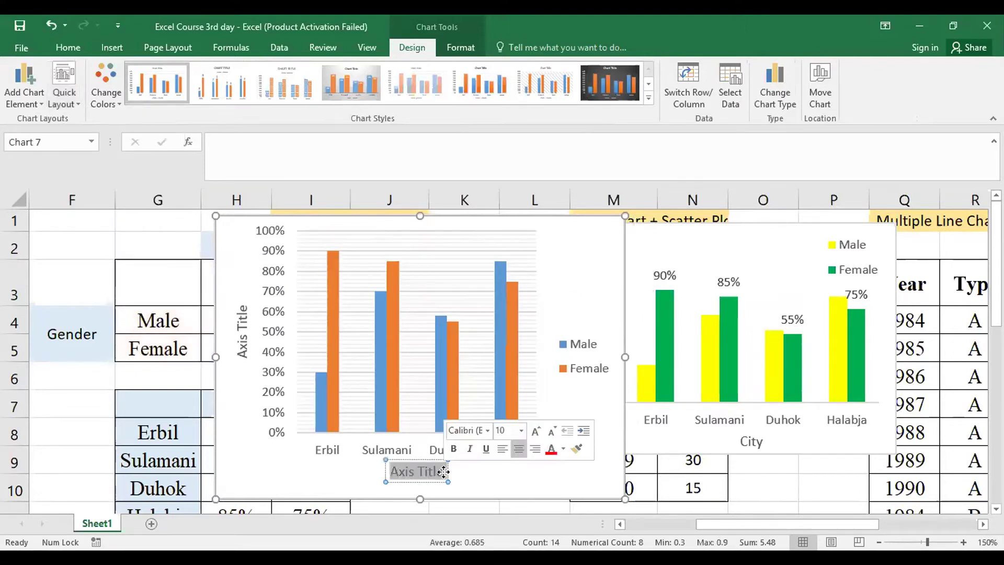
left_click(242, 315)
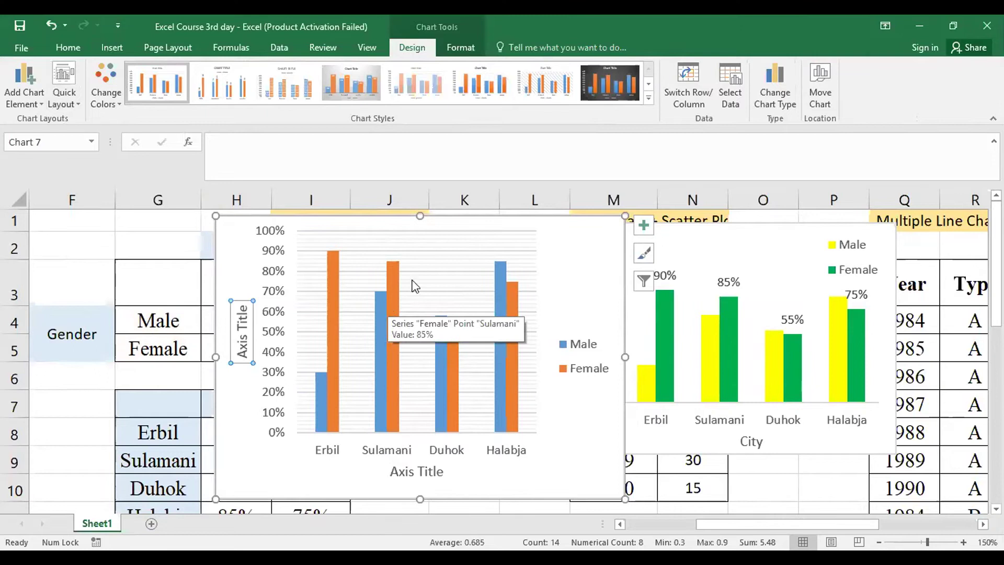
Delete the minor and major gridlines from the blue and orange chart.
left_click(454, 264)
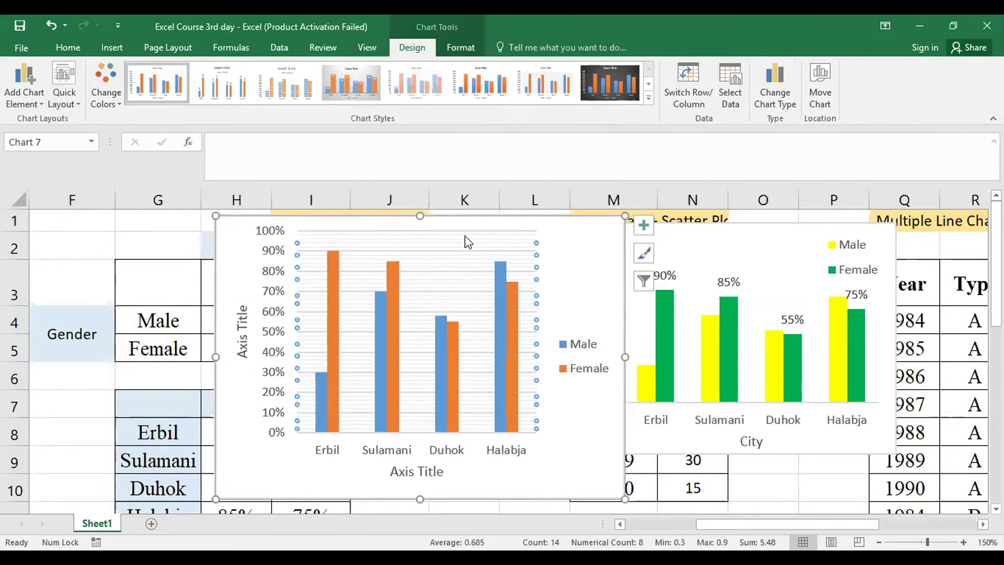
left_click(468, 273)
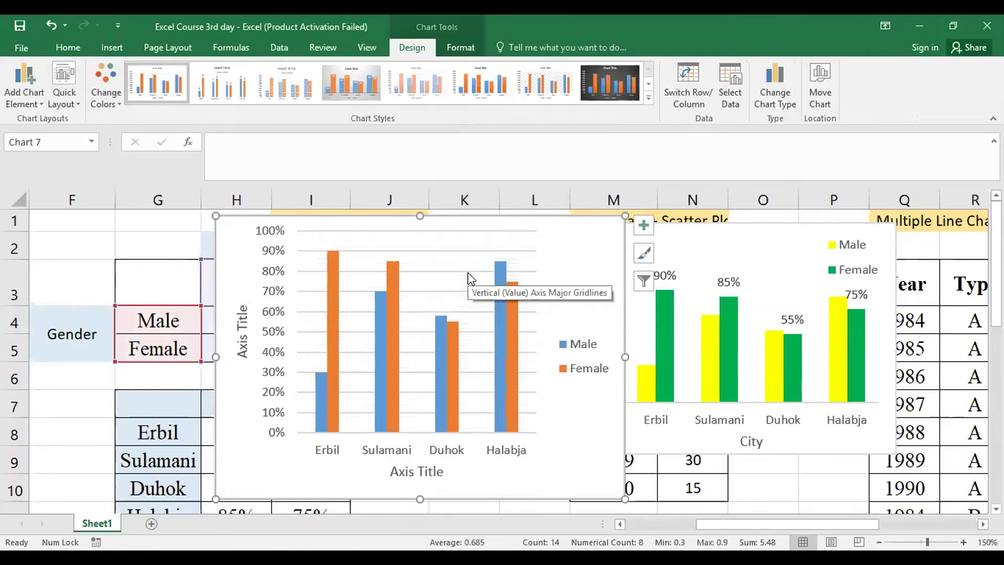
left_click(467, 256)
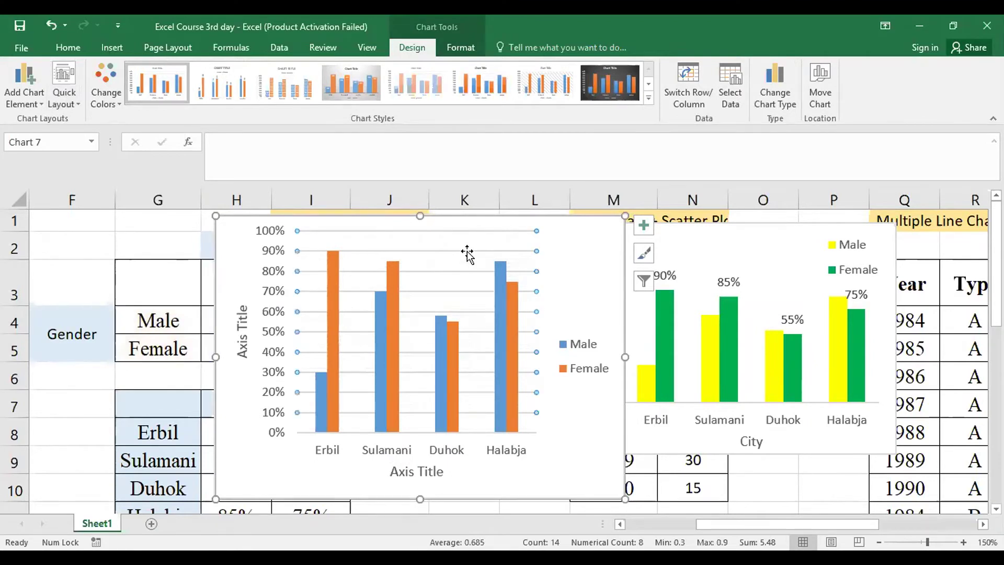
left_click(467, 254)
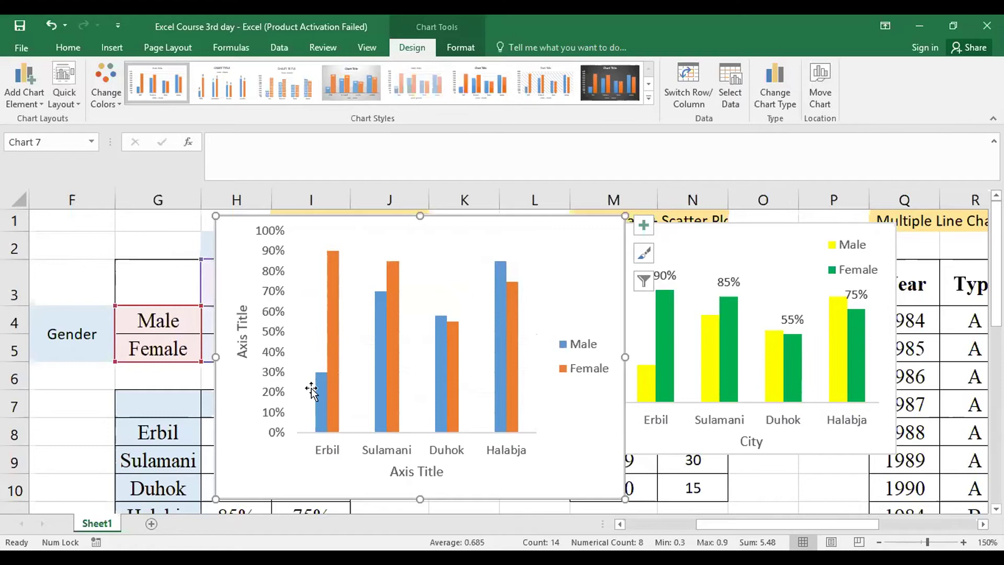
Add data labels to the Female and Male series of the blue and orange chart.
left_click(335, 280)
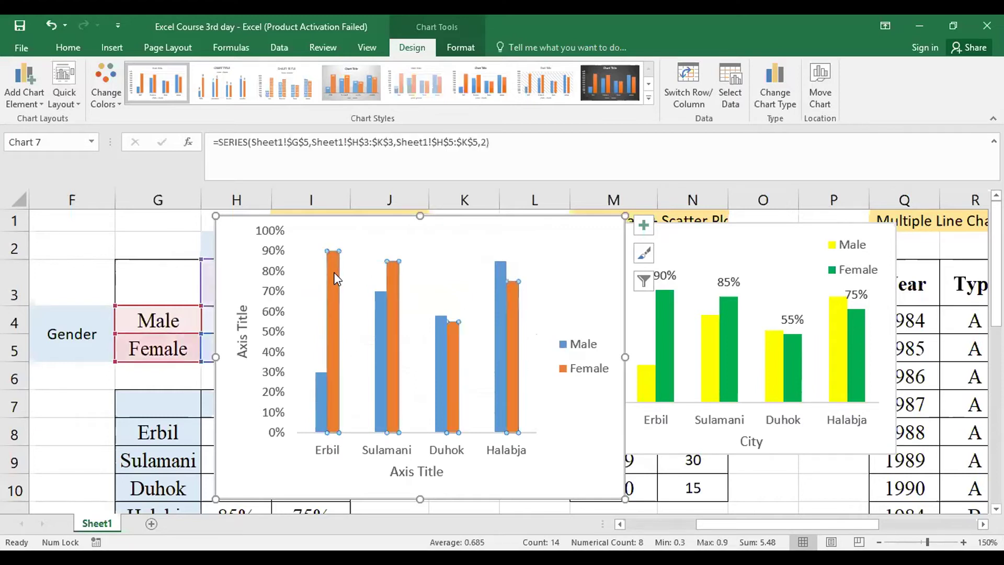
right_click(335, 280)
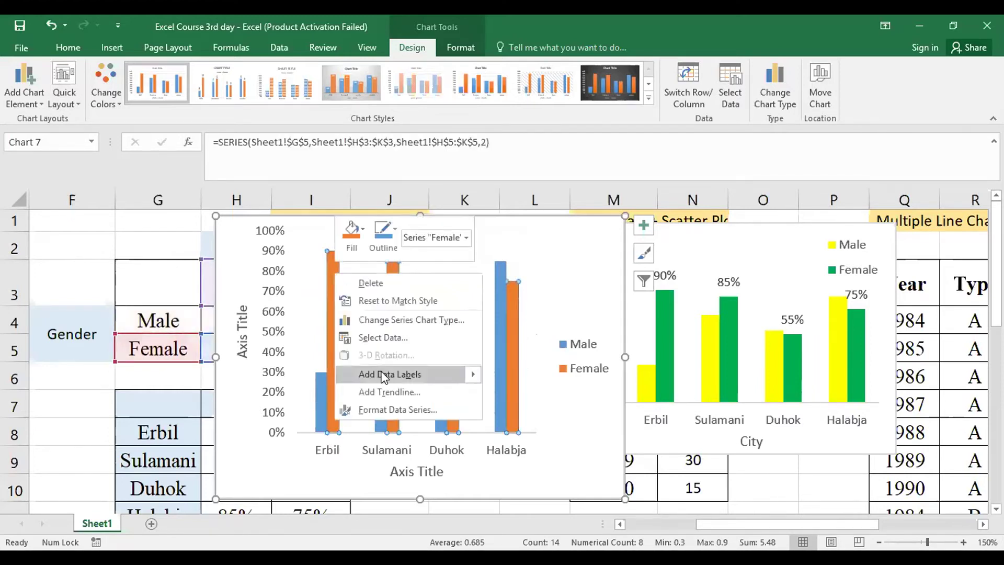
mouse_move(445, 374)
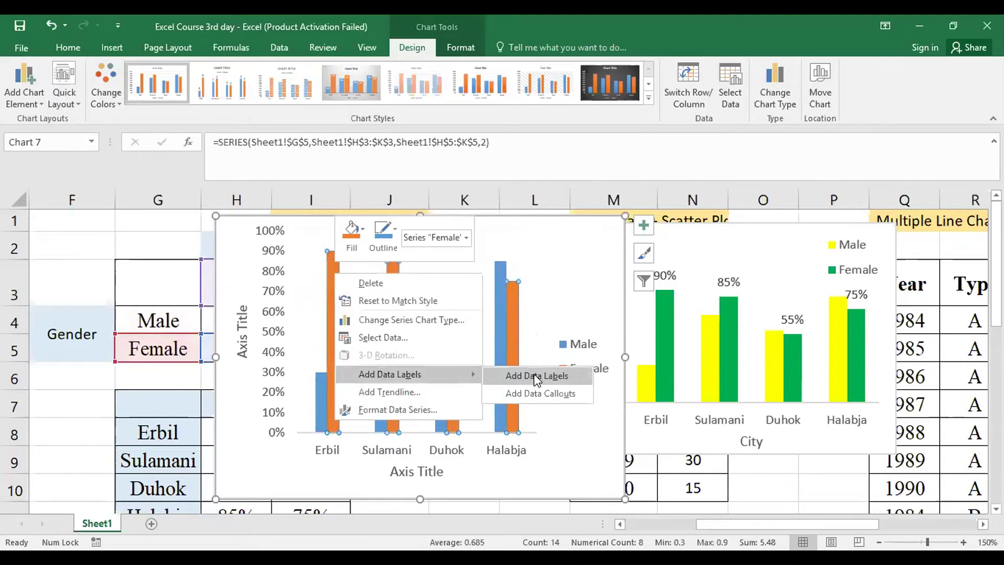
left_click(537, 376)
left_click(321, 398)
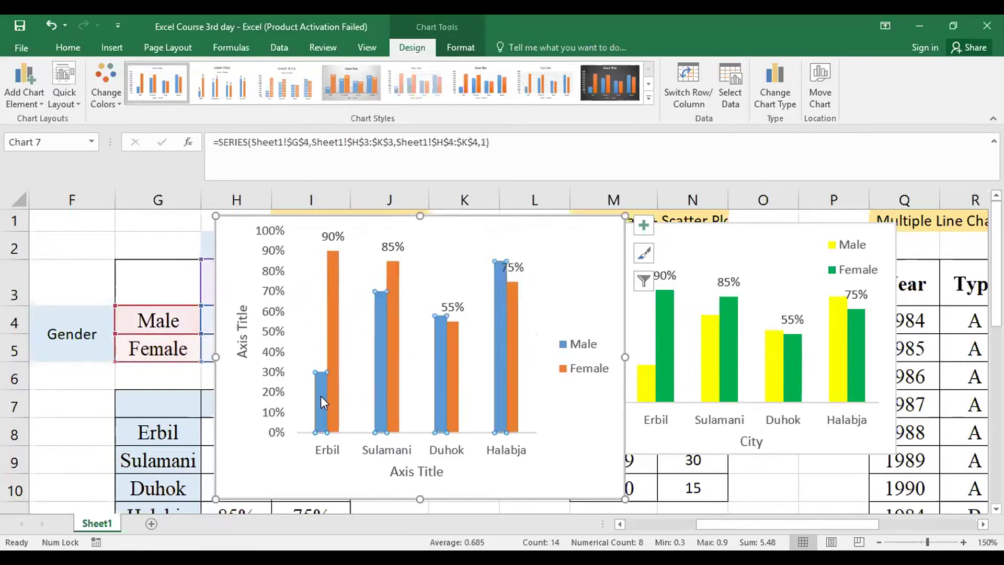
right_click(322, 397)
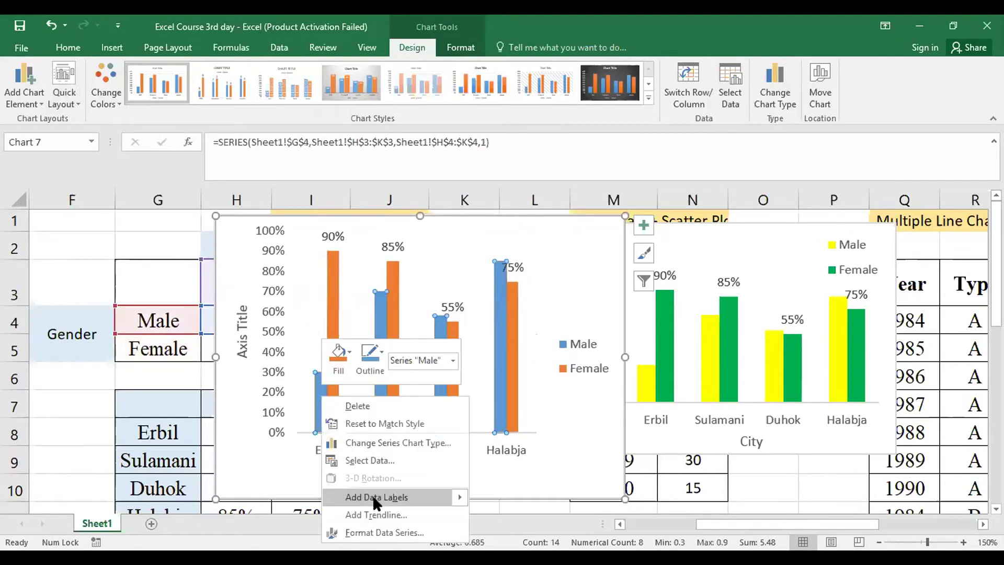
mouse_move(391, 498)
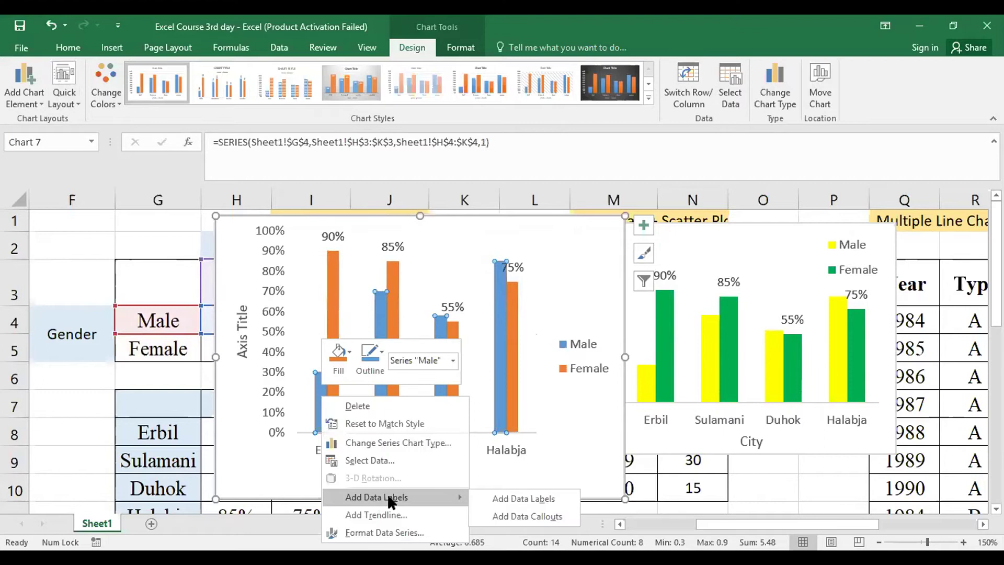
left_click(504, 499)
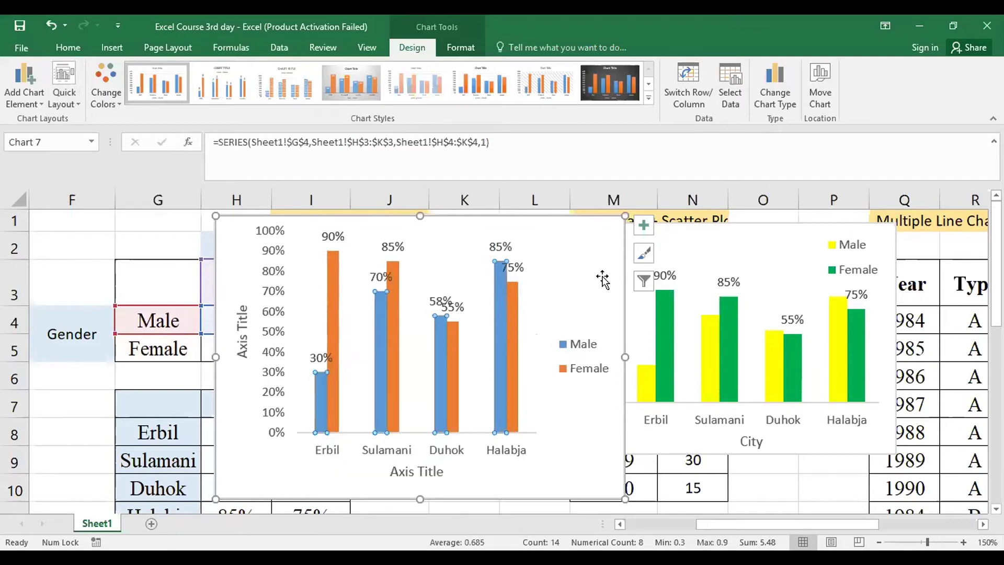
Delete the blue and orange chart and move the yellow and green chart over columns I to M, starting in row 3.
left_click(608, 224)
key("Delete")
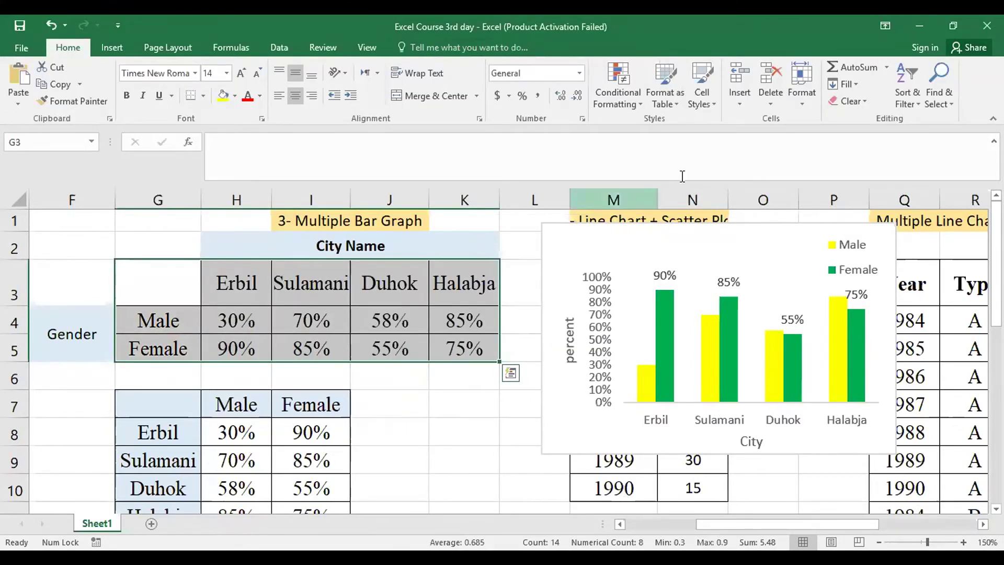
left_click_drag(704, 224, 449, 285)
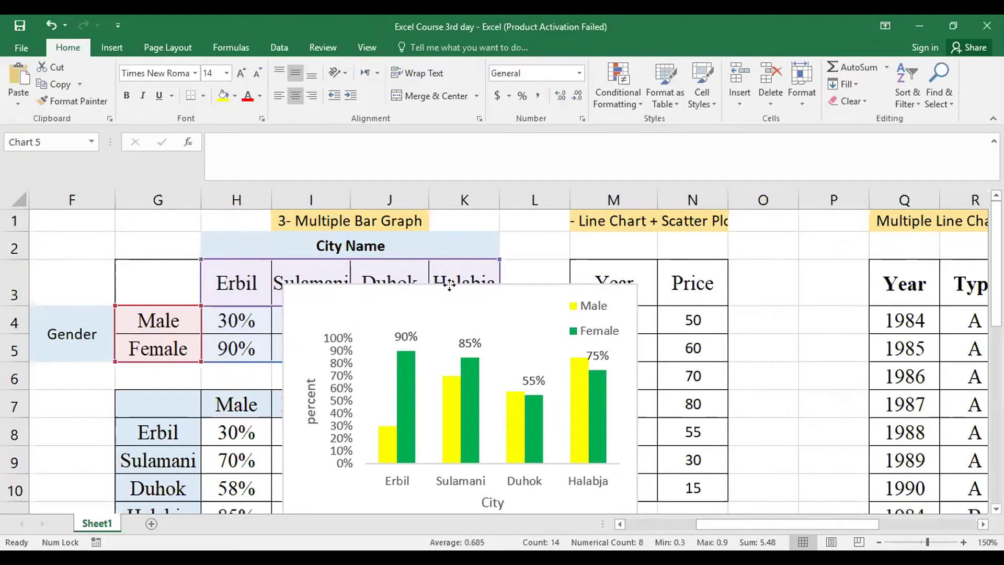
Shrink the gender-by-city column chart and move it just below the Male and Female percentage table.
left_click(449, 285)
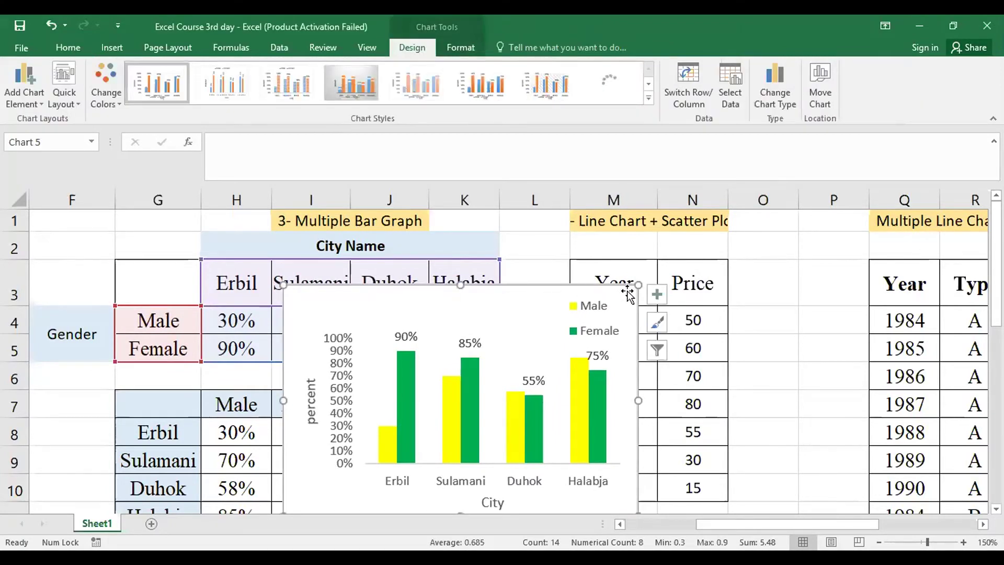
left_click_drag(634, 287, 563, 332)
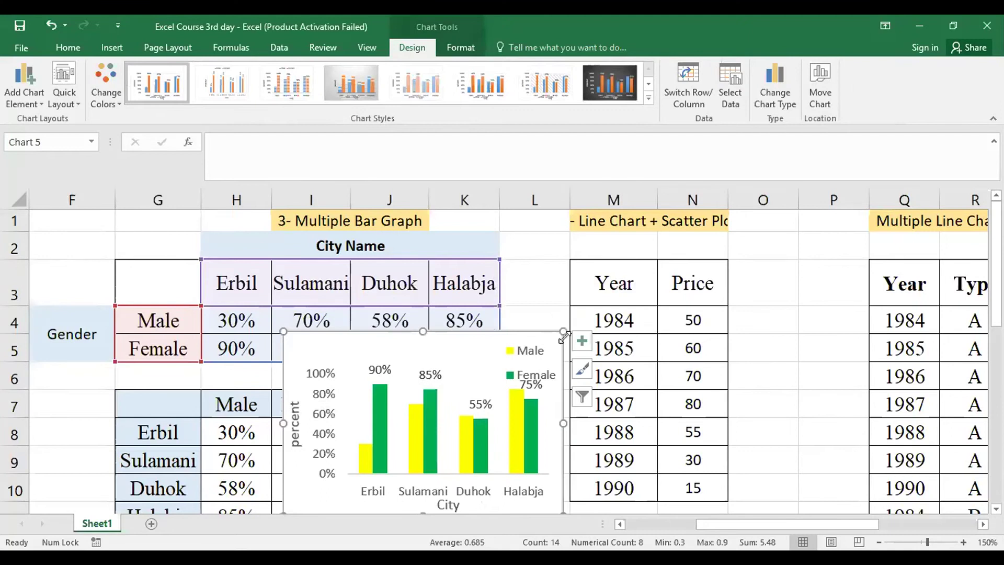
left_click_drag(563, 420, 581, 409)
left_click_drag(522, 335, 339, 371)
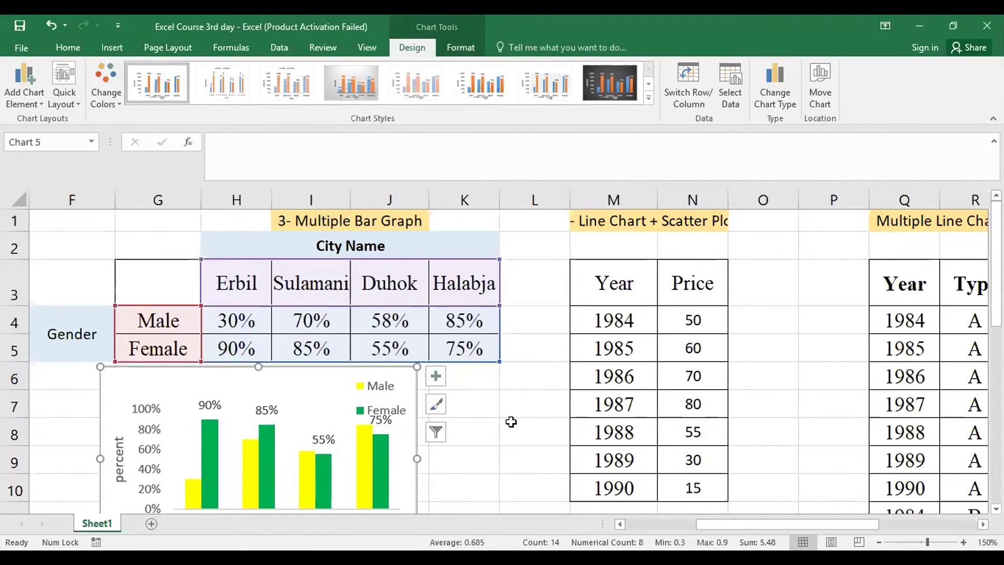
Review the source tables for the bar graph, pie chart and multiple bar graph, including their category labels and values.
left_click(689, 524)
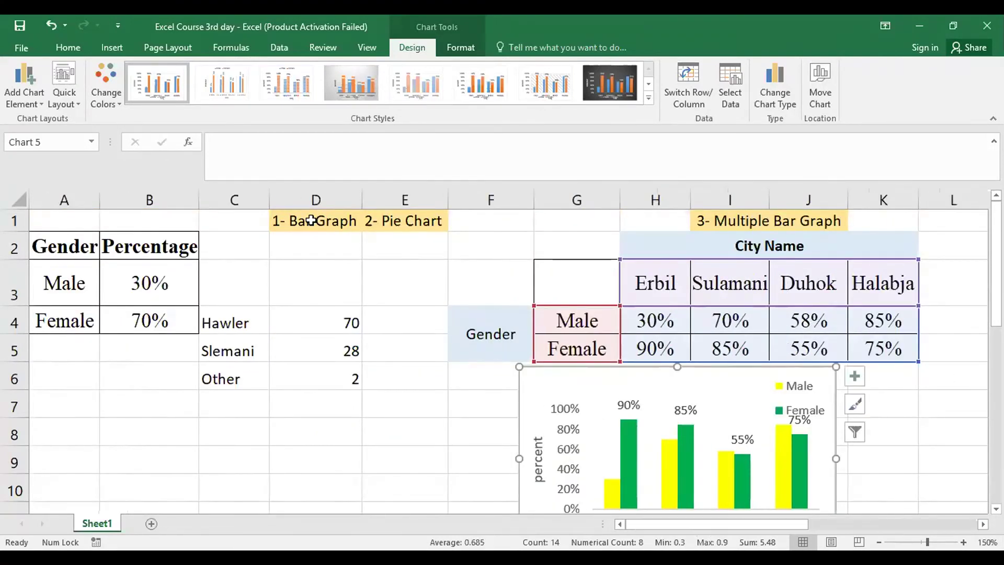
left_click_drag(82, 282, 159, 311)
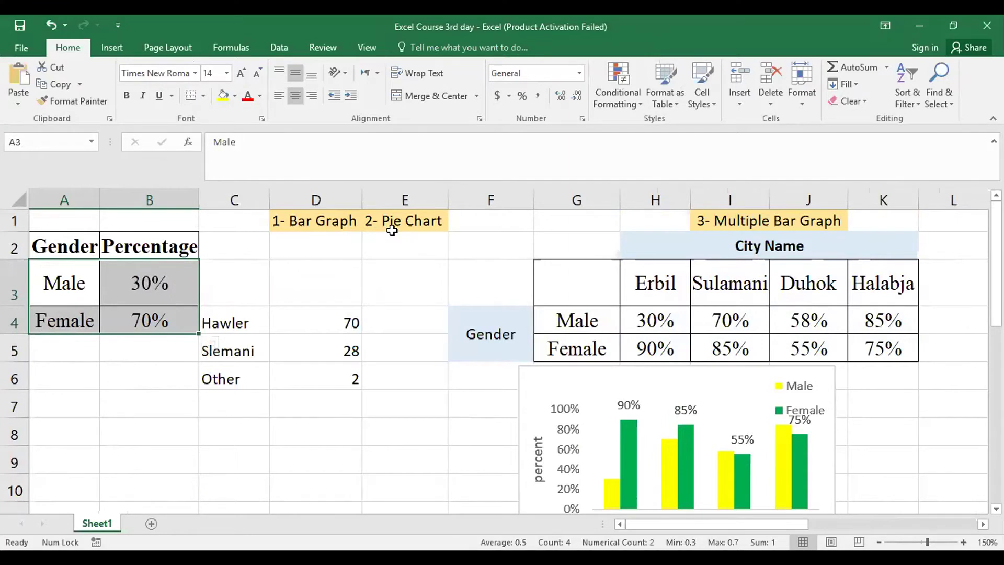
left_click(76, 348)
left_click_drag(64, 277, 122, 345)
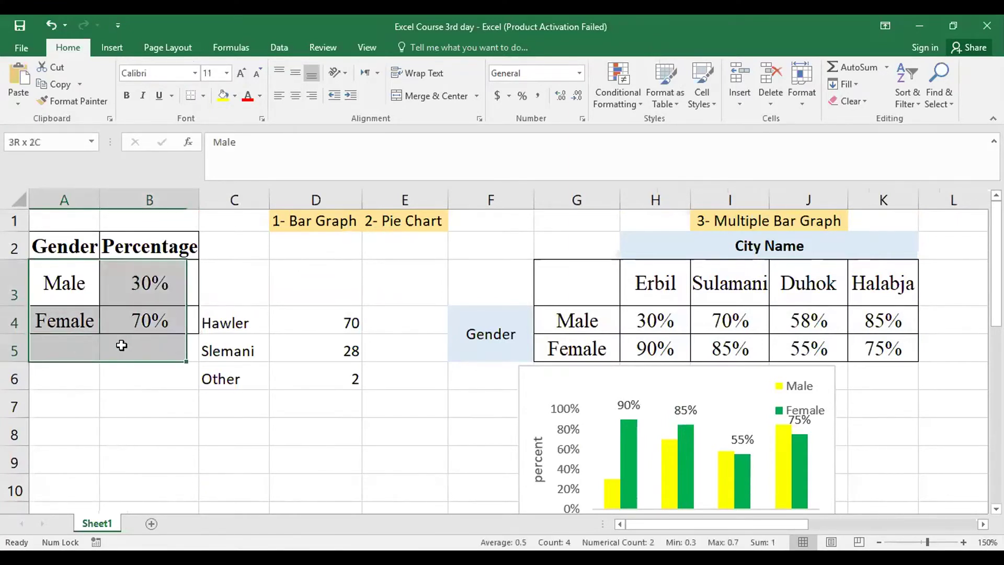
left_click_drag(214, 323, 332, 387)
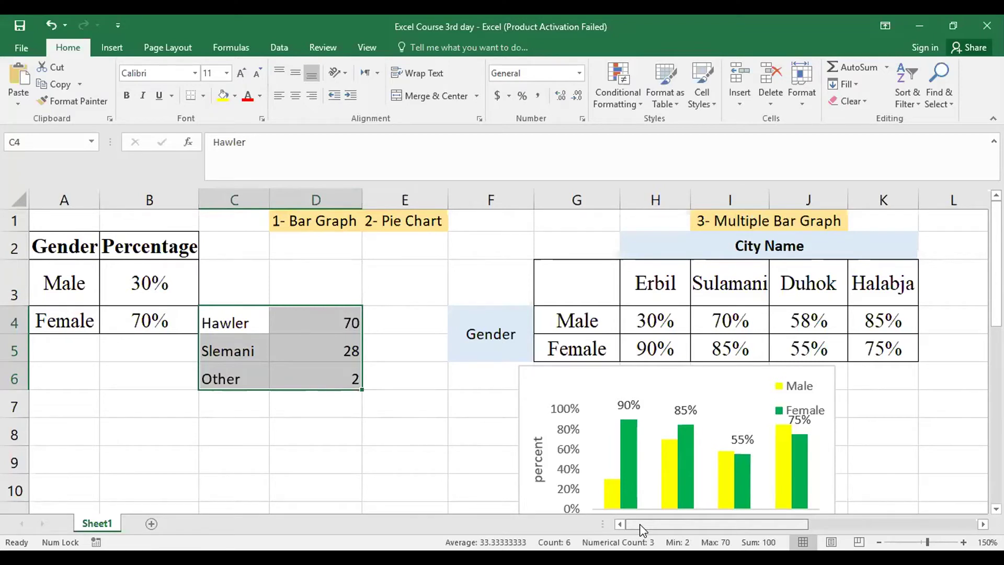
scroll(640, 524, "right", 3)
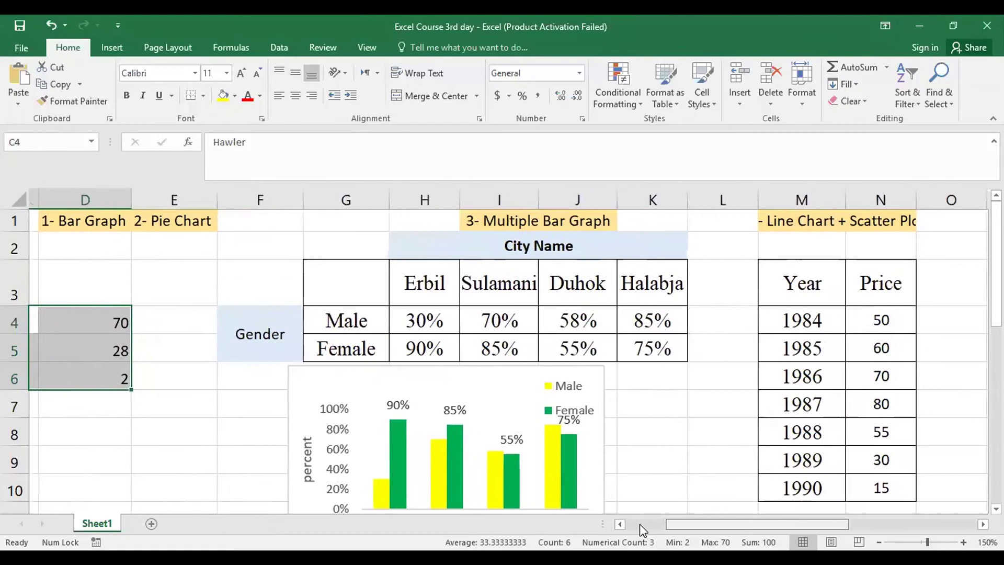
scroll(639, 524, "right", 2)
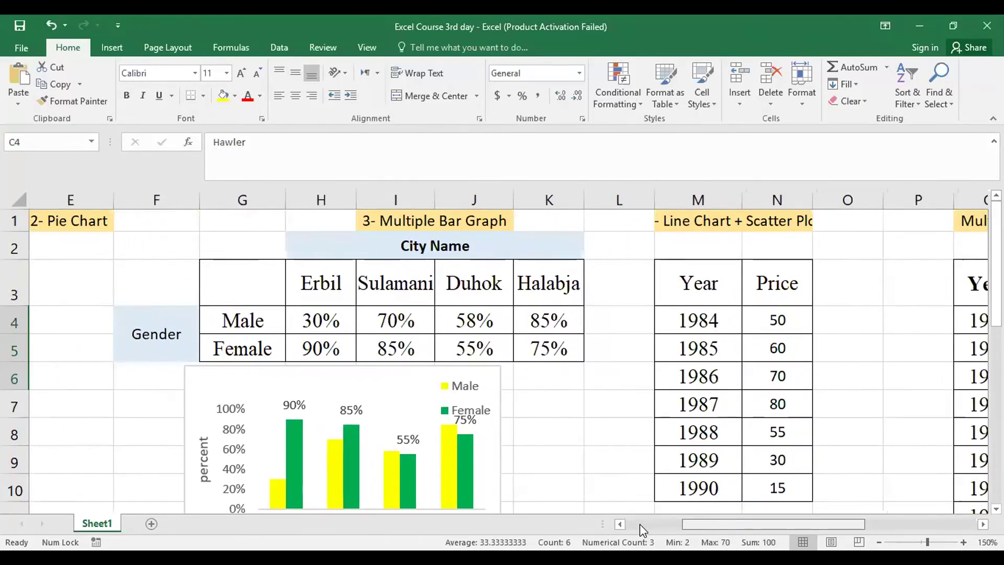
scroll(638, 524, "right", 1)
scroll(638, 524, "left", 1)
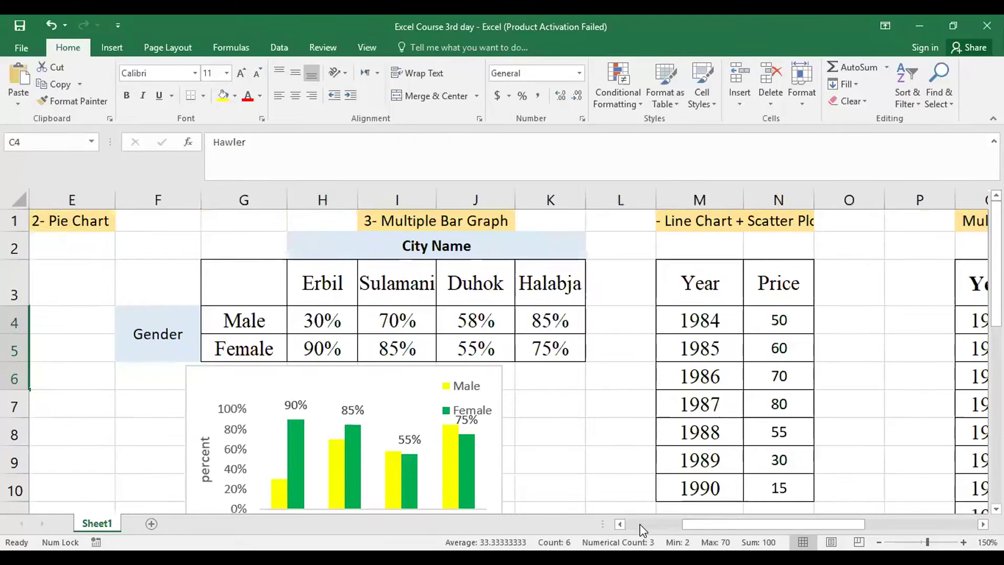
left_click_drag(152, 339, 323, 286)
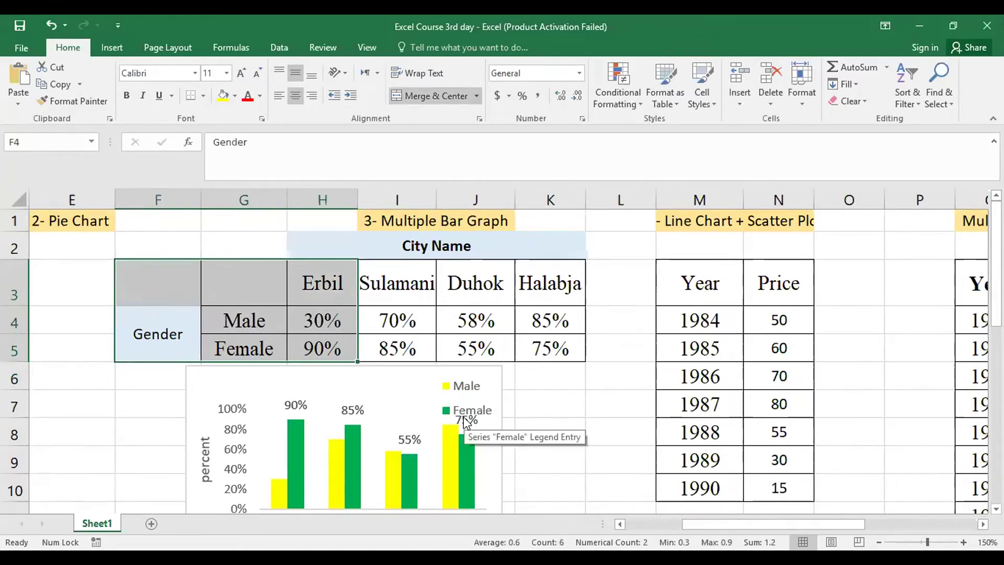
left_click(172, 335)
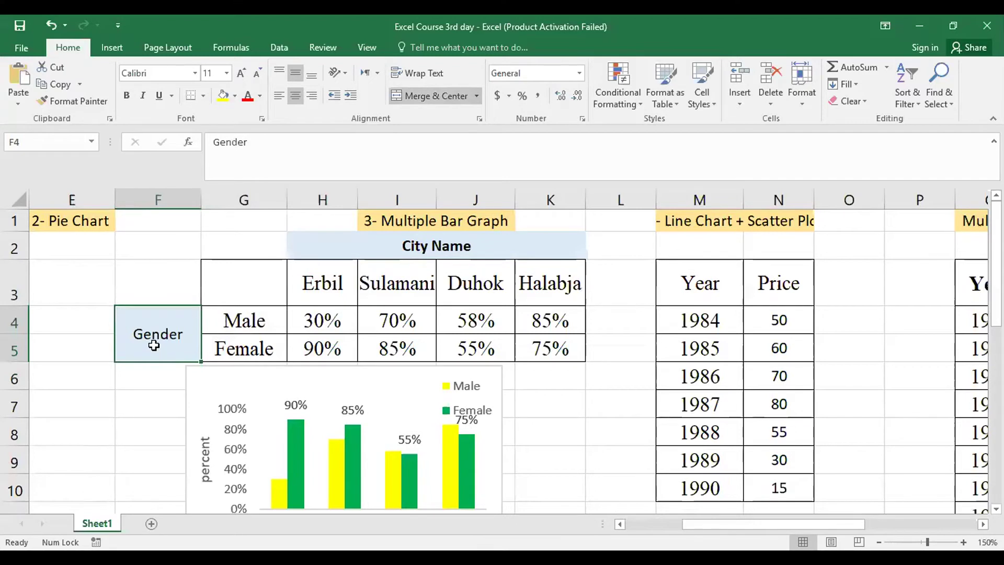
left_click(320, 282)
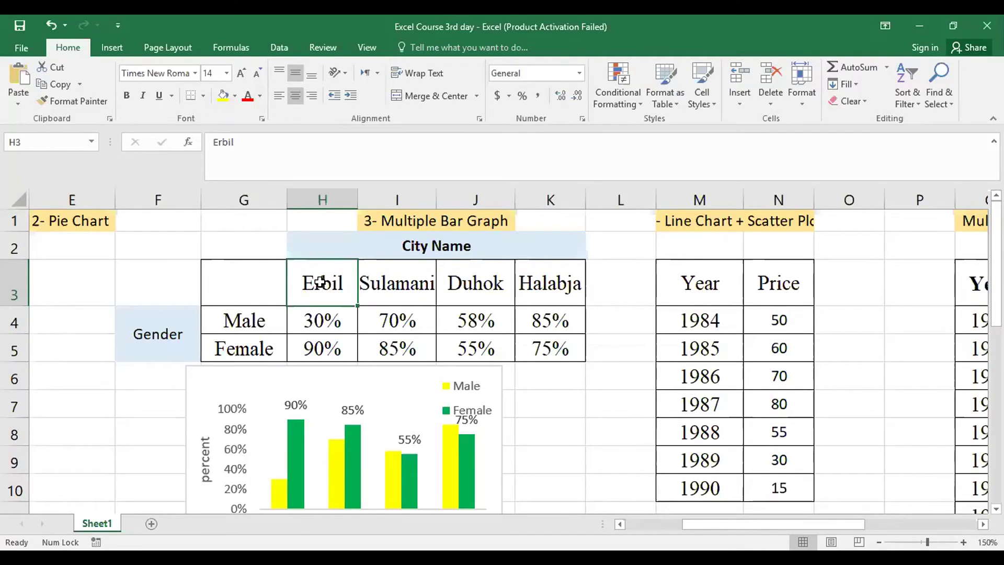
Change the city chart to a clustered bar chart grouped by gender with cities as series, and place it below the city name headers.
left_click_drag(328, 371, 357, 234)
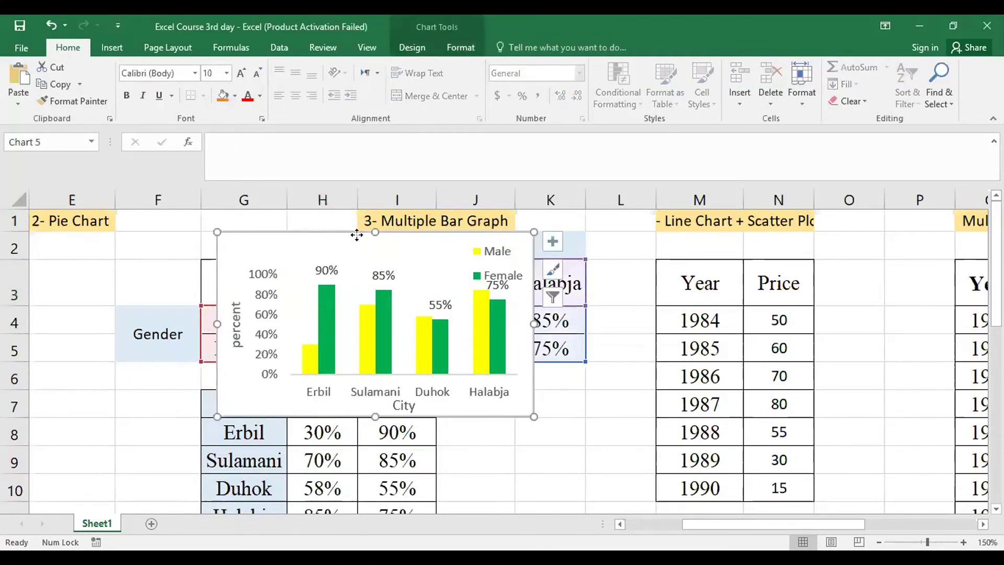
double_click(357, 235)
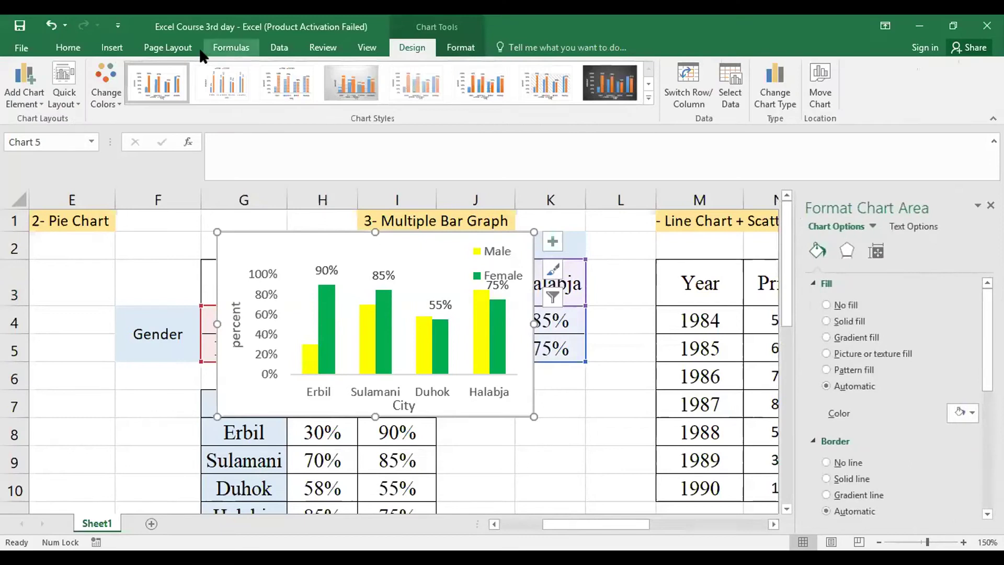
left_click(108, 48)
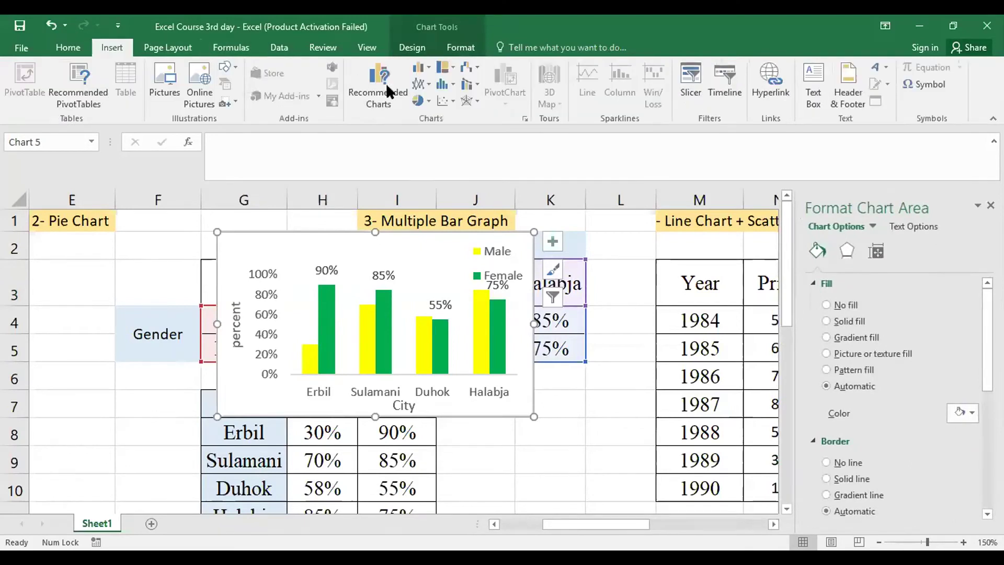
left_click(431, 72)
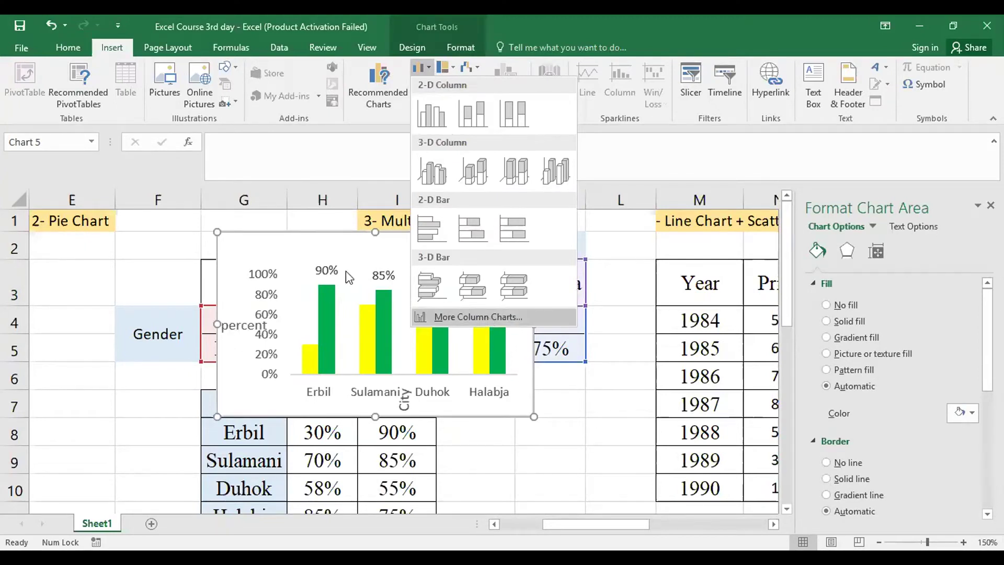
key("Return")
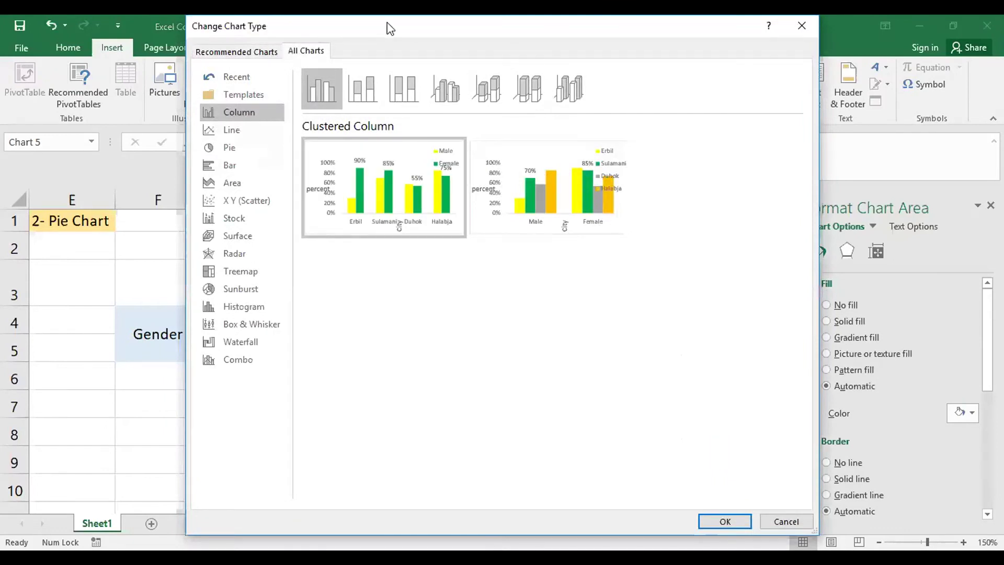
left_click_drag(389, 28, 394, 29)
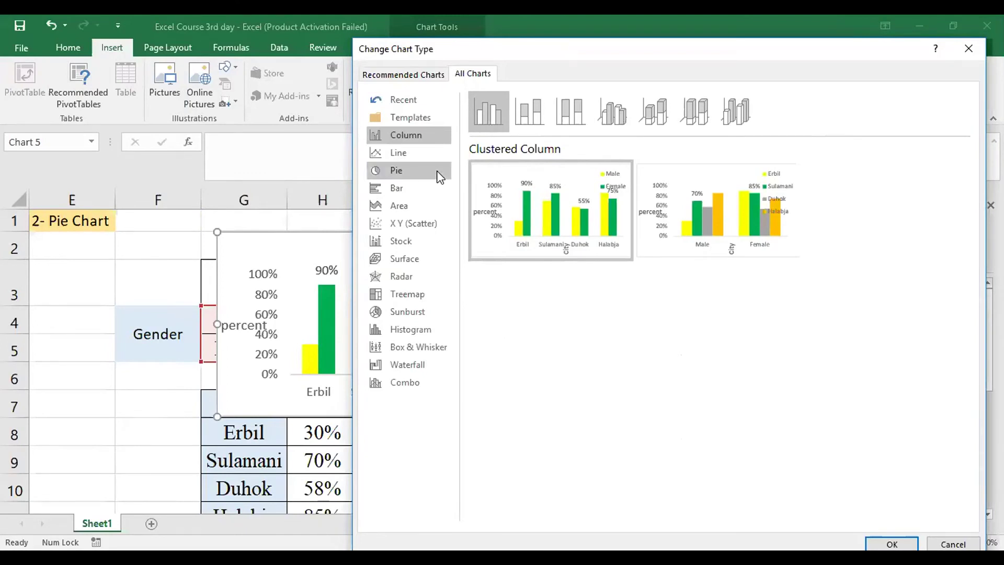
left_click(438, 187)
mouse_move(539, 209)
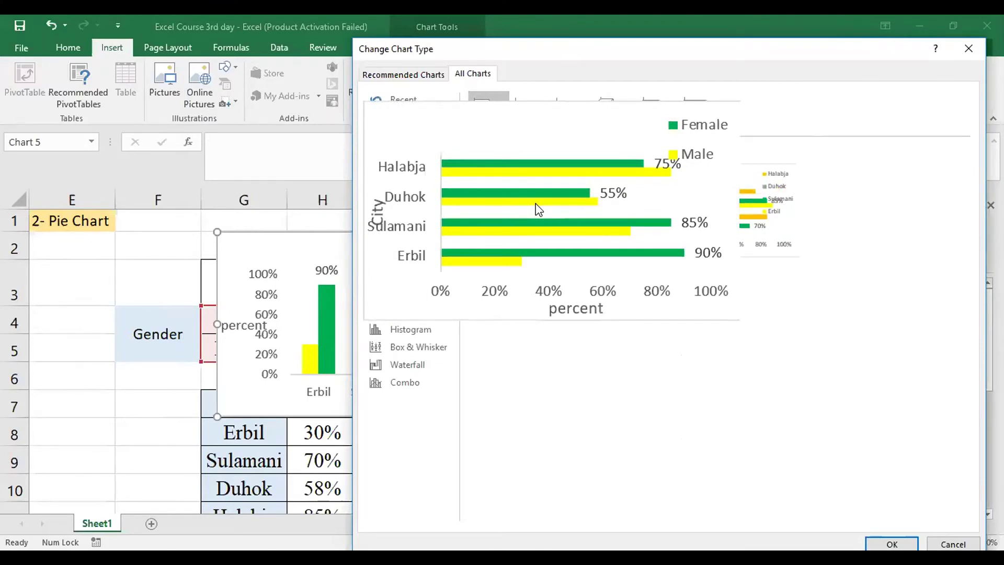
mouse_move(648, 204)
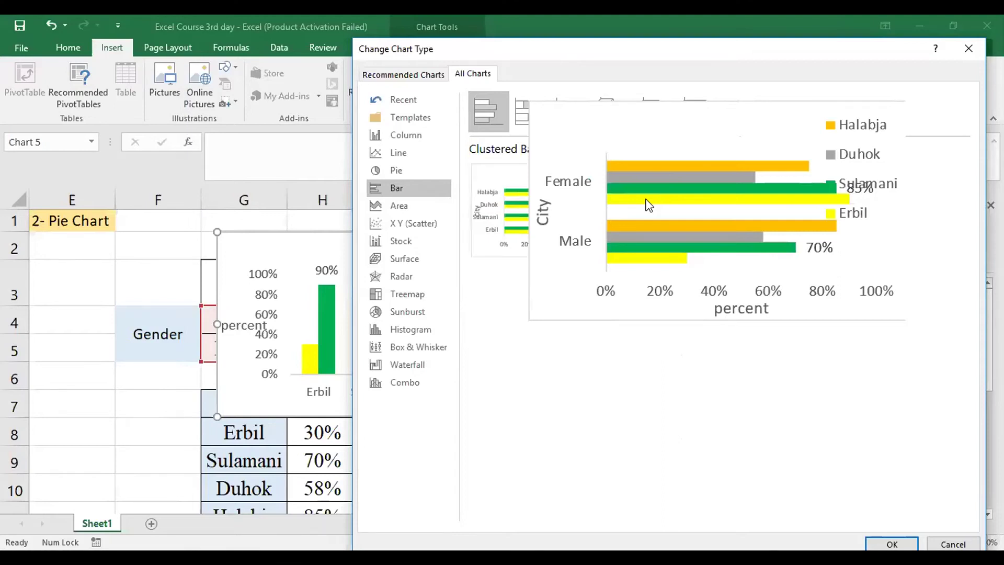
key("Return")
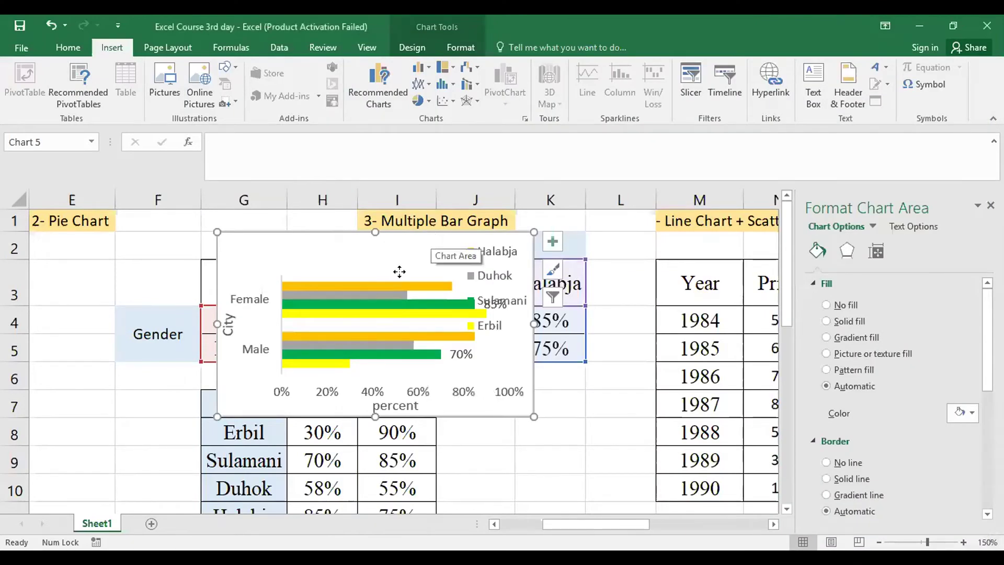
left_click_drag(376, 284, 391, 314)
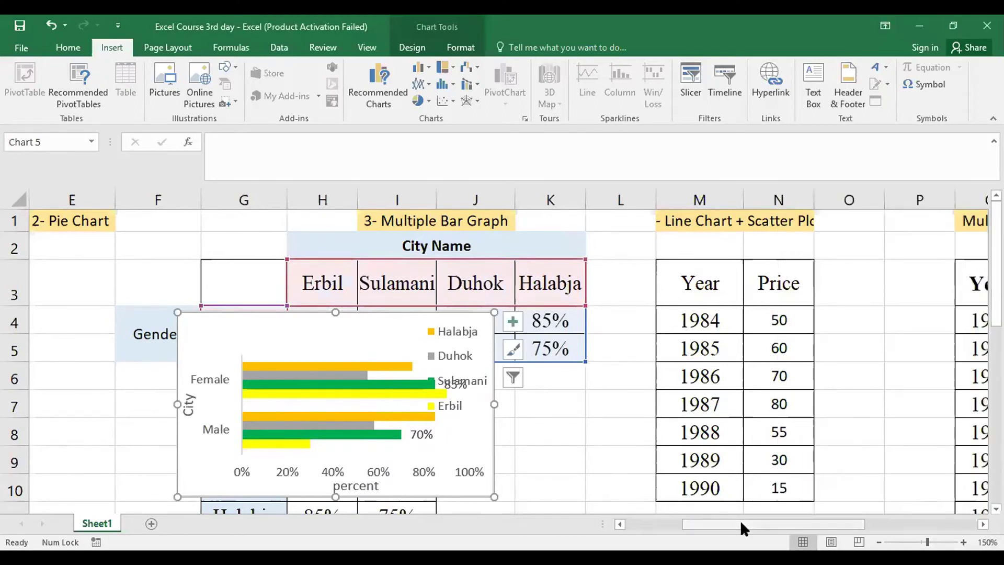
Examine the Year and Price columns of the table meant for the line chart and scatter plot.
left_click_drag(735, 524, 790, 522)
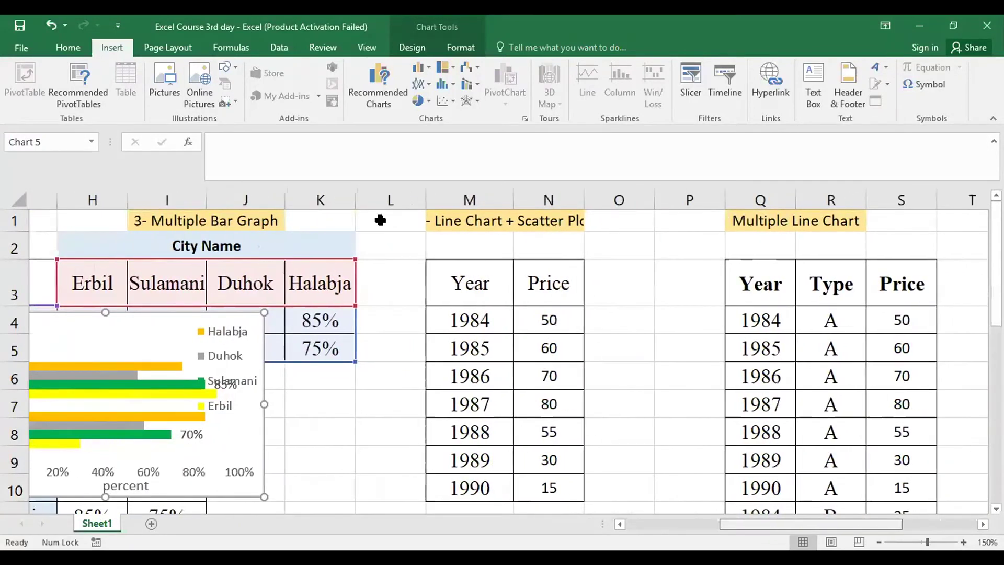
scroll(380, 220, "right", 2)
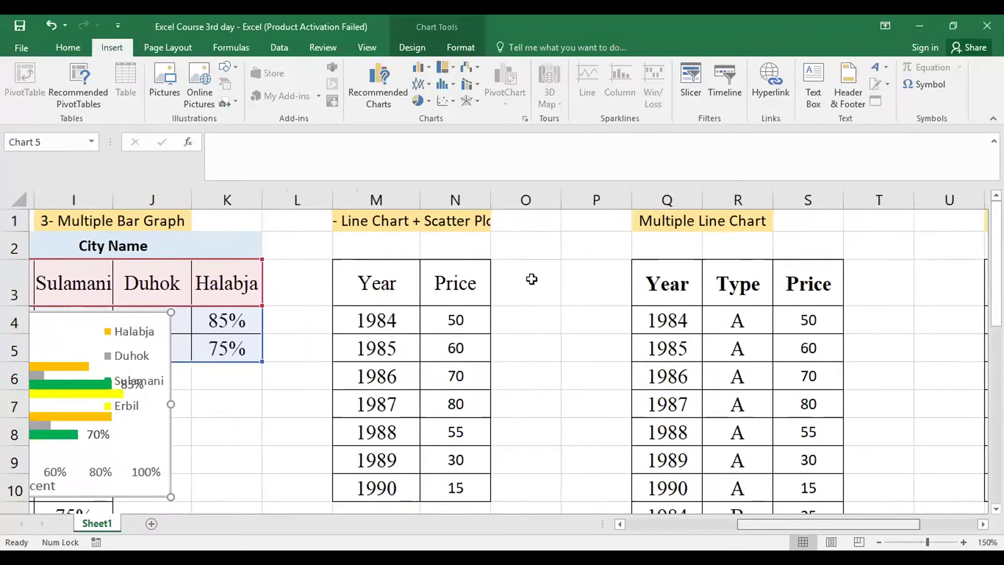
scroll(510, 235, "left", 1)
scroll(551, 278, "right", 1)
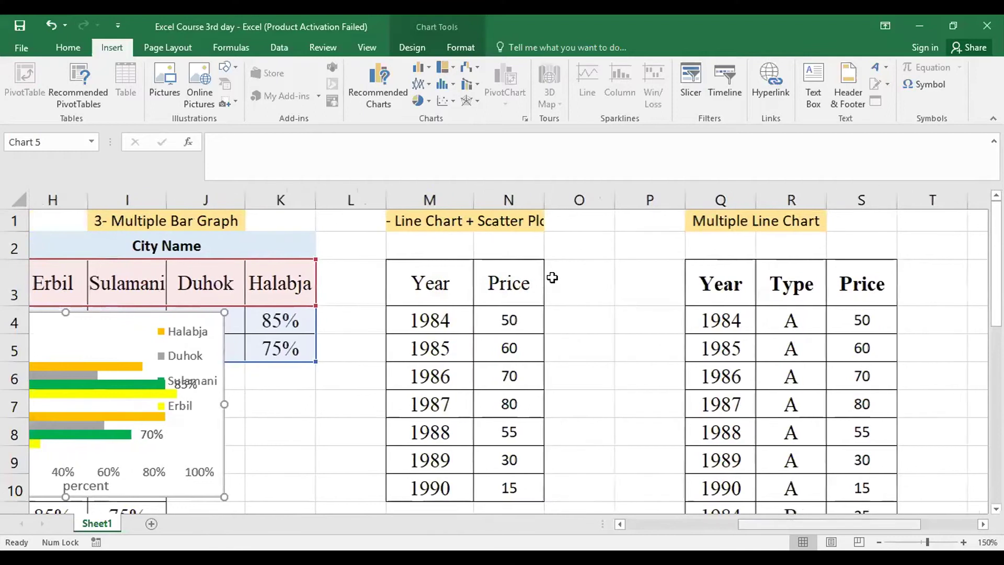
key("Escape")
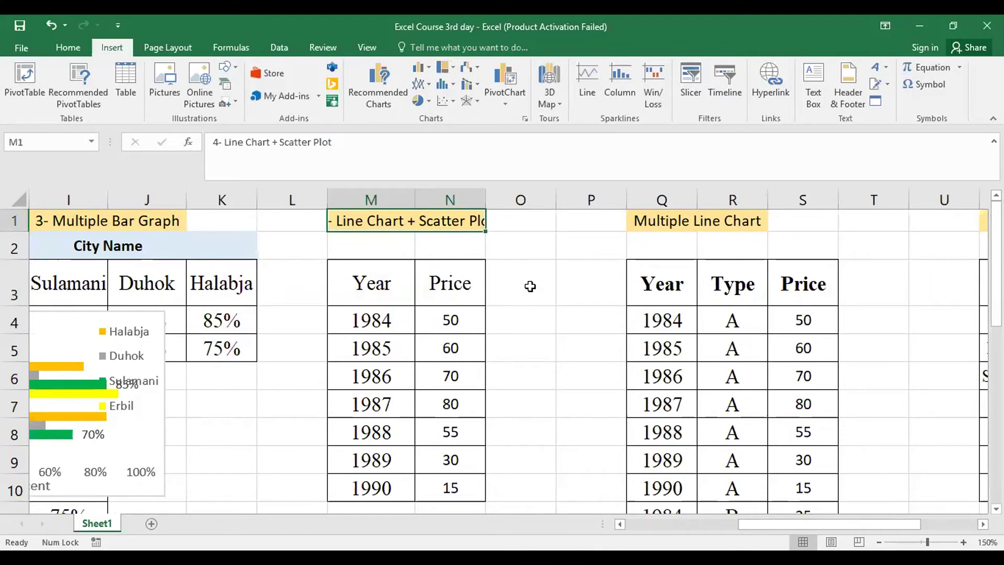
left_click_drag(372, 282, 365, 486)
left_click_drag(455, 272, 446, 489)
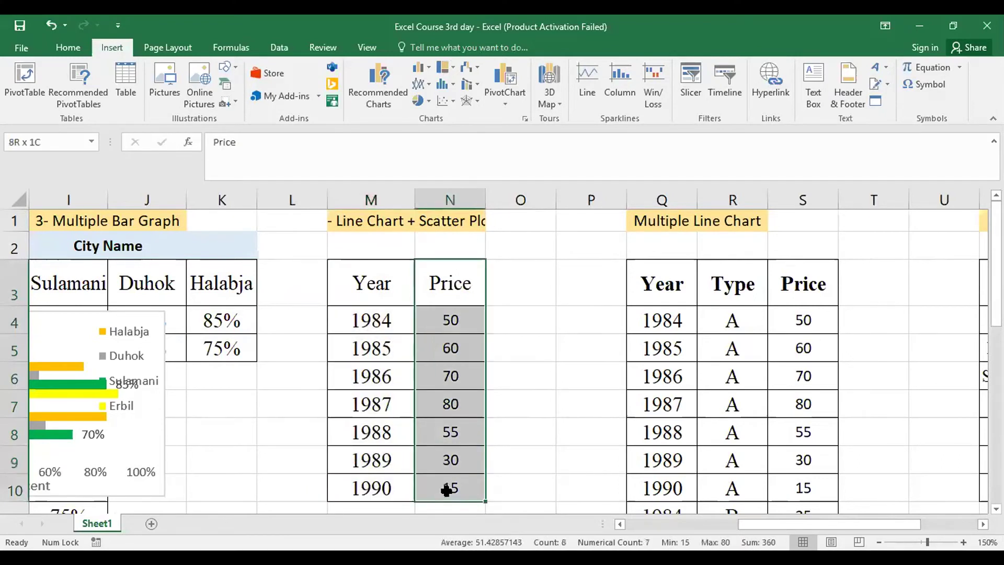
left_click_drag(444, 279, 445, 279)
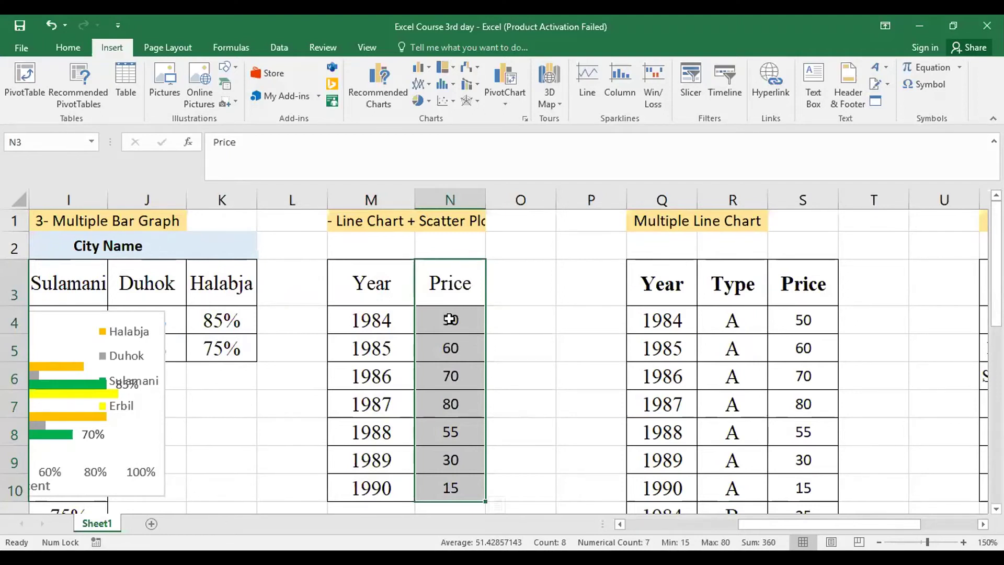
left_click_drag(453, 282, 447, 486)
left_click_drag(384, 290, 371, 366)
scroll(578, 360, "up", 1)
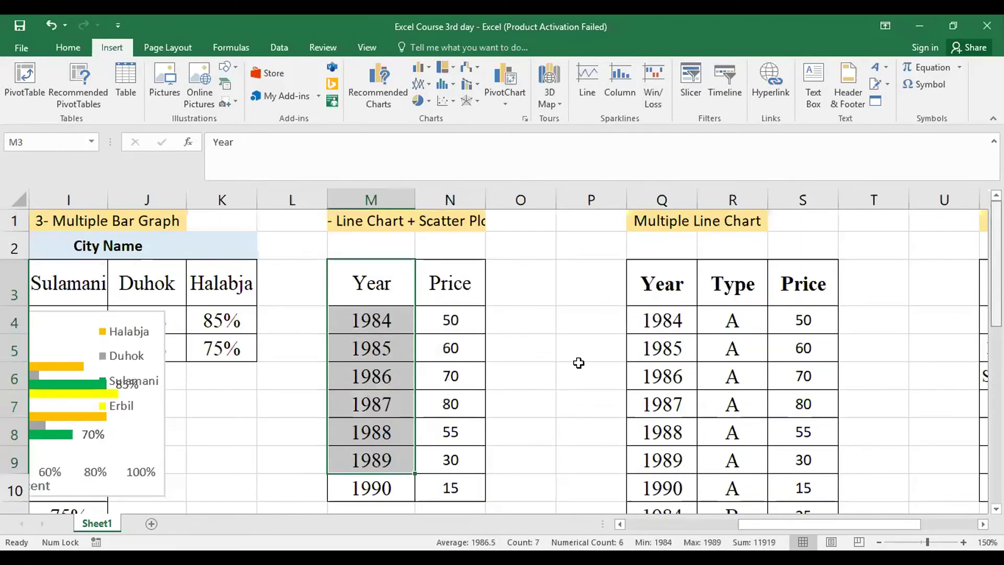
key("shift+BackSpace")
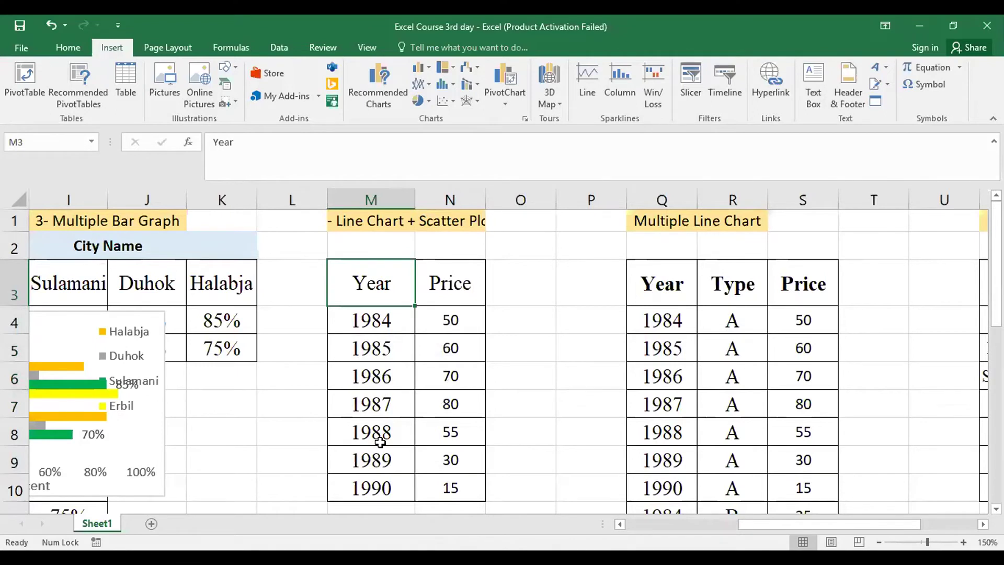
left_click(460, 288)
left_click(458, 346, "shift")
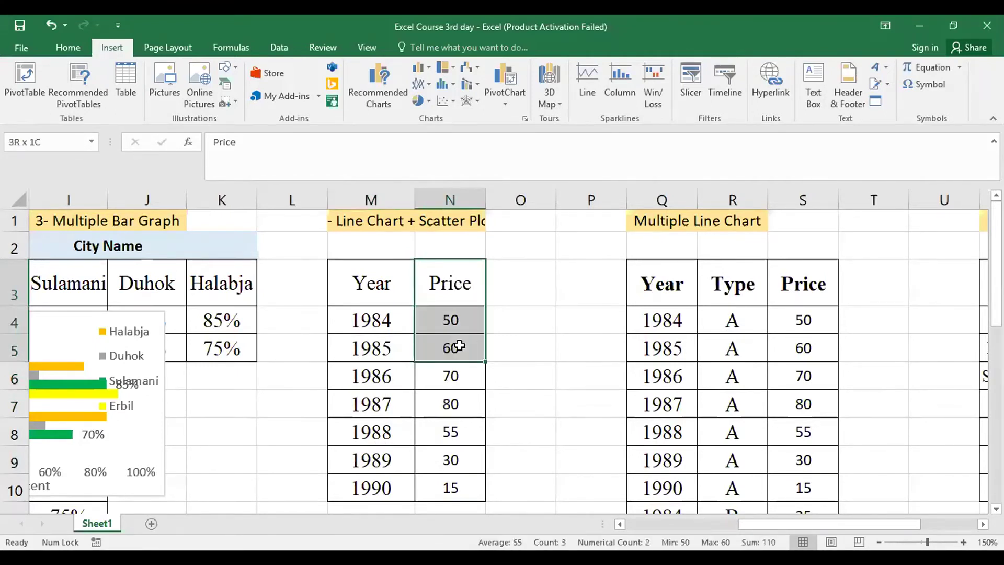
left_click(456, 289)
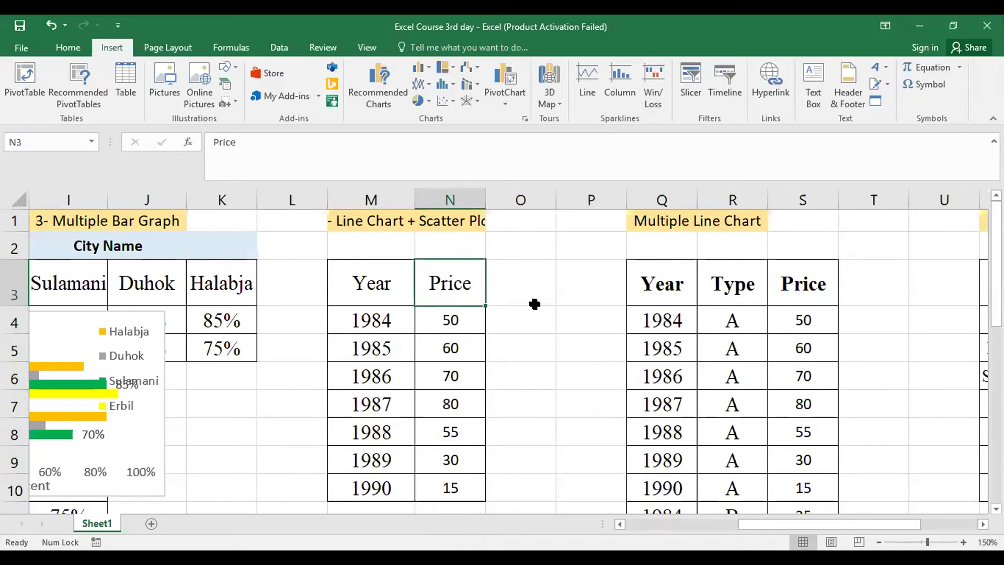
Insert a 2-D line chart from the Year and Price table, shrink it and place it beside the table.
left_click_drag(414, 304, 457, 489)
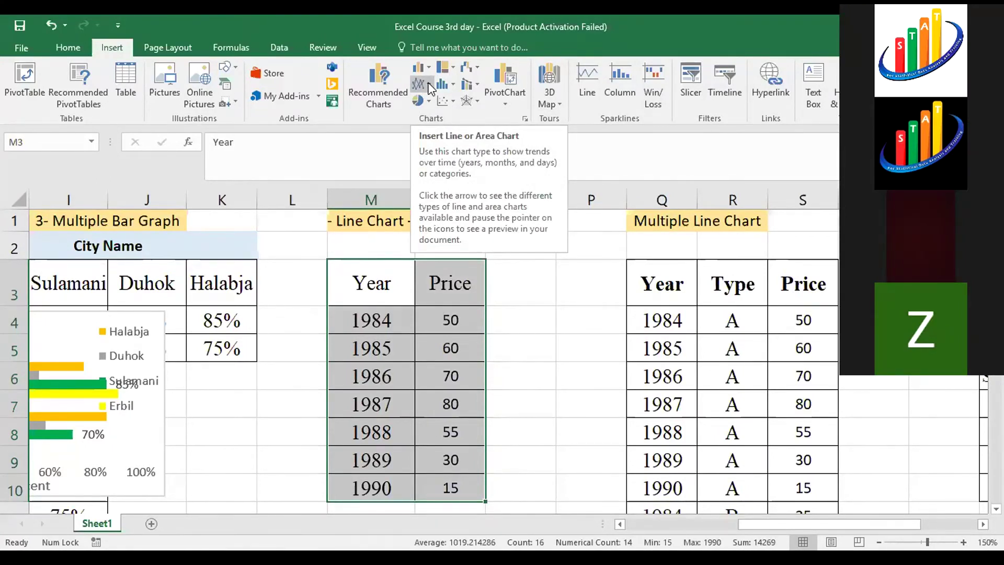
left_click(430, 86)
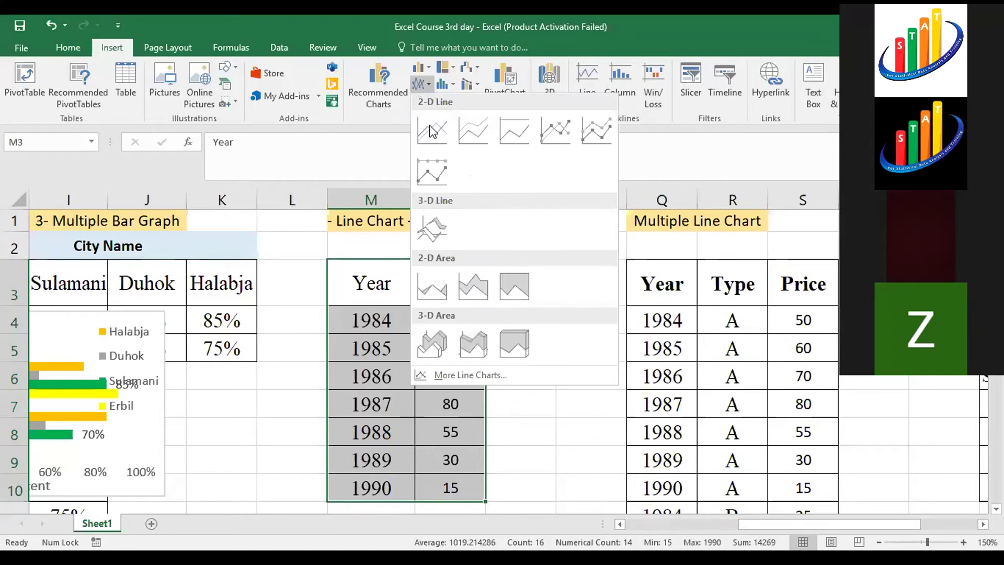
left_click(429, 124)
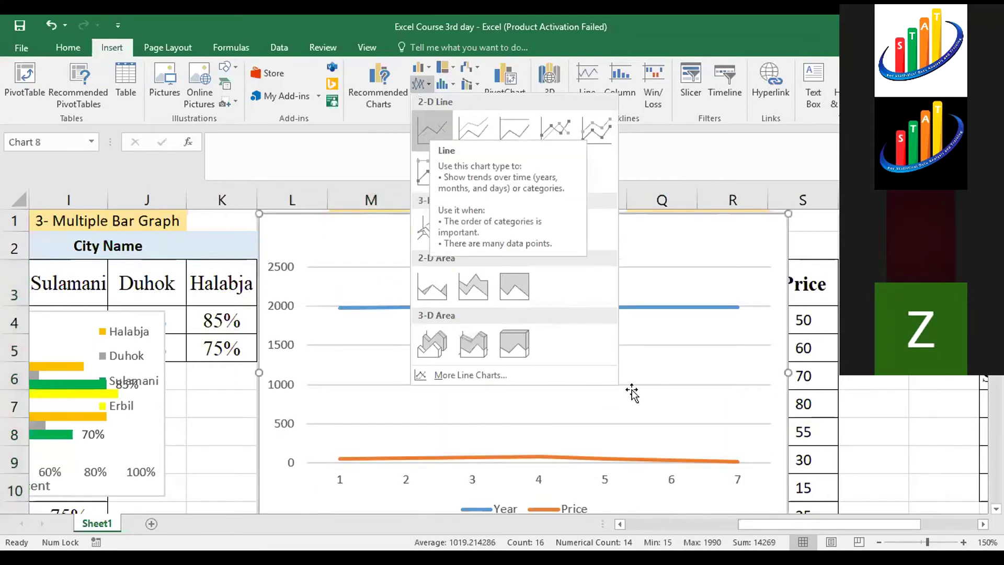
left_click_drag(786, 212, 611, 299)
left_click_drag(797, 240, 806, 220)
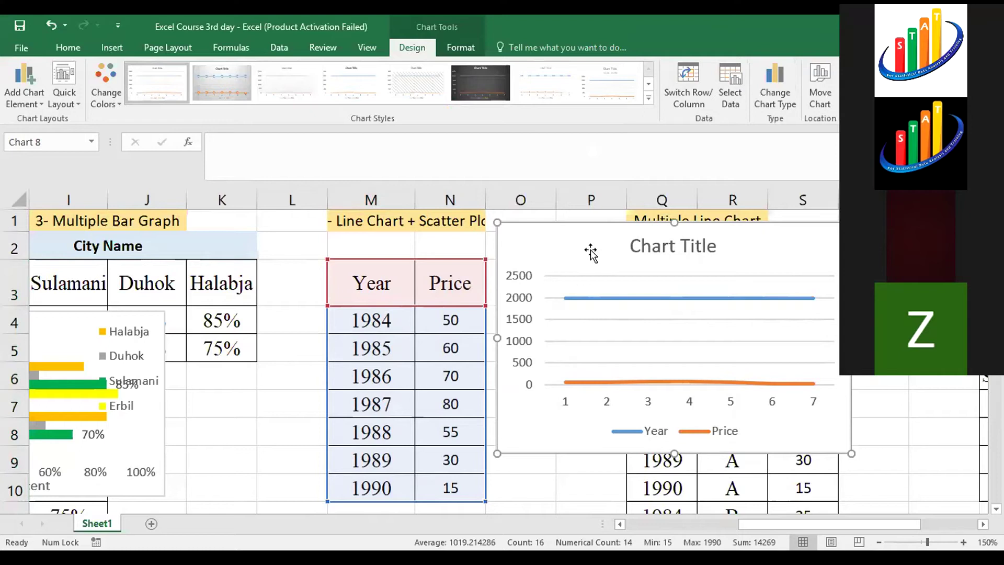
left_click_drag(590, 230, 588, 230)
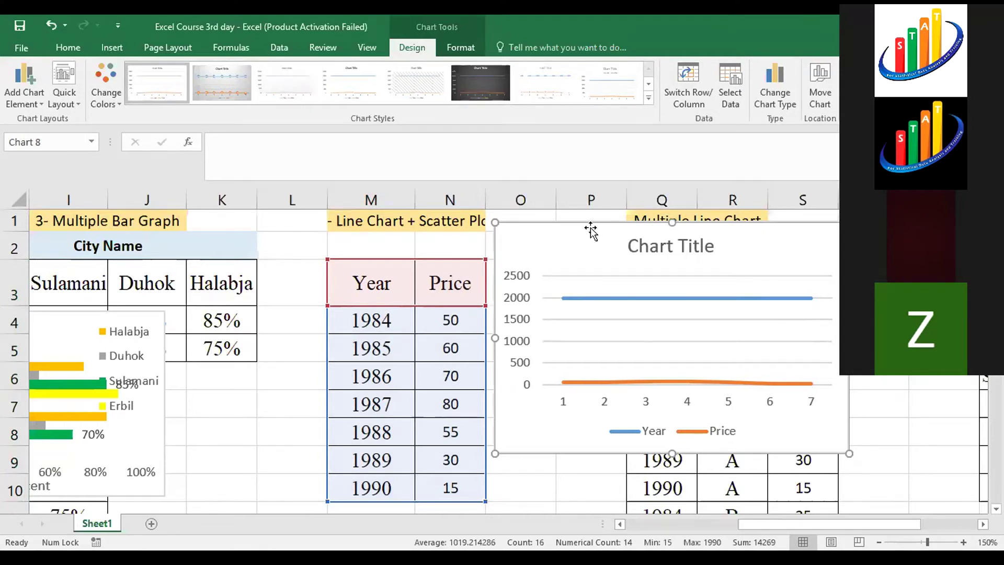
Preview the 3-D Line type on the Year and Price line chart, and delete the chart.
left_click(116, 50)
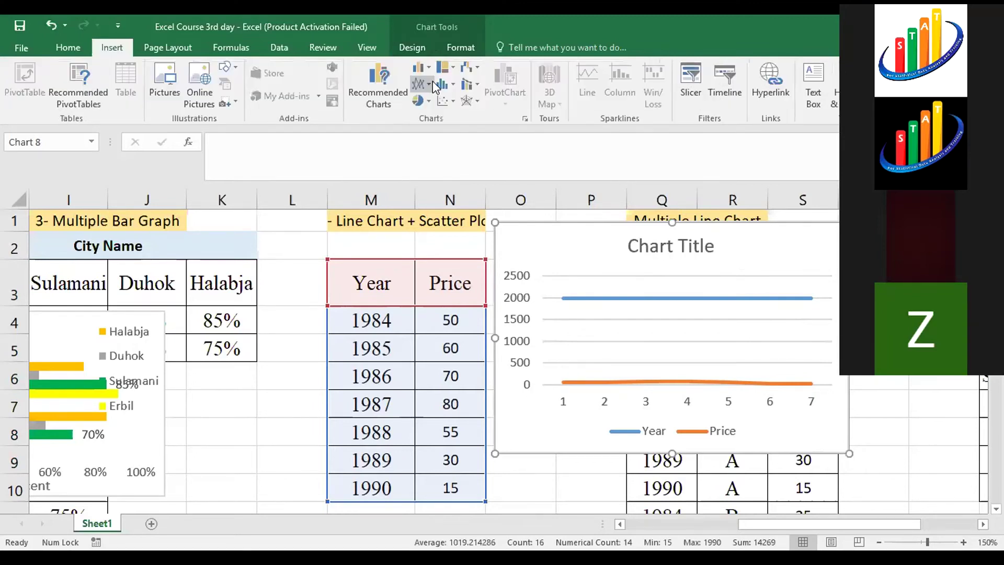
left_click(430, 83)
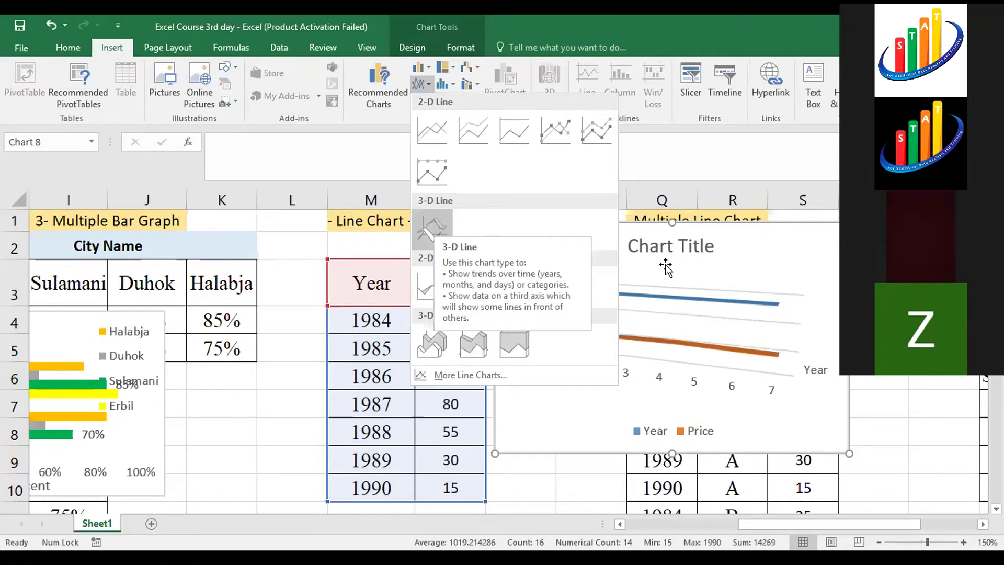
left_click(712, 224)
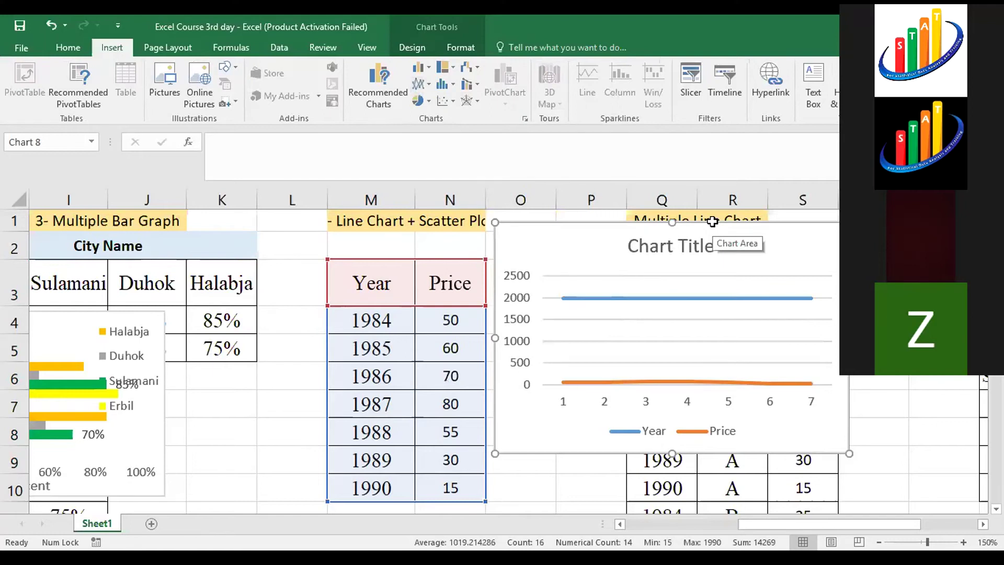
key("Delete")
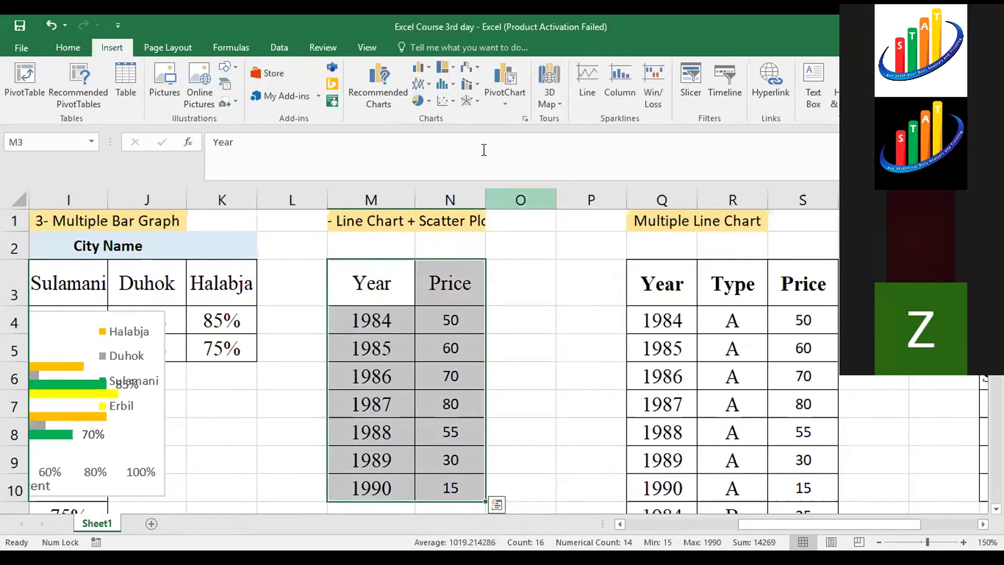
Insert a scatter chart with straight lines and markers from the Year and Price table, shrink it and place it beside the table.
left_click(453, 103)
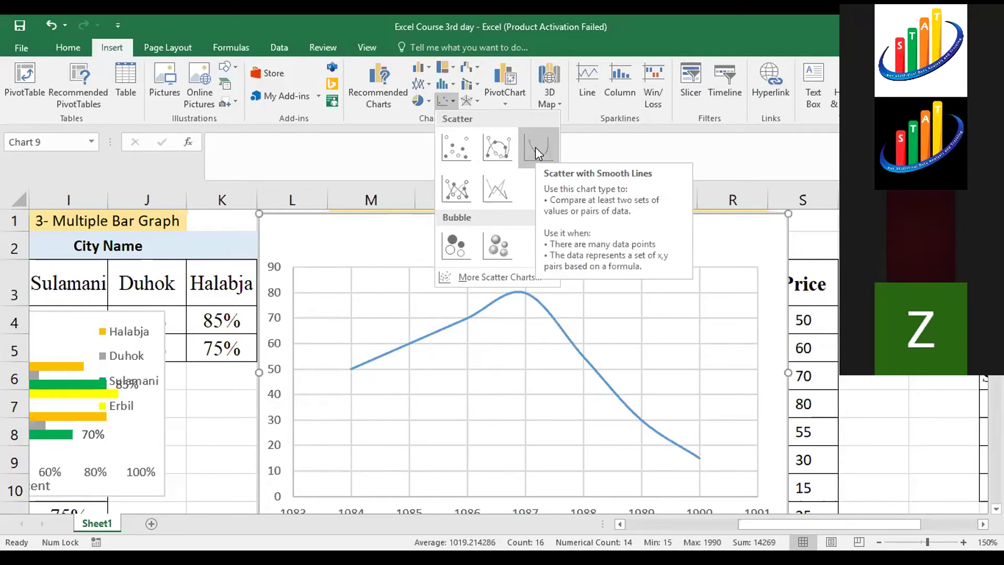
left_click(453, 190)
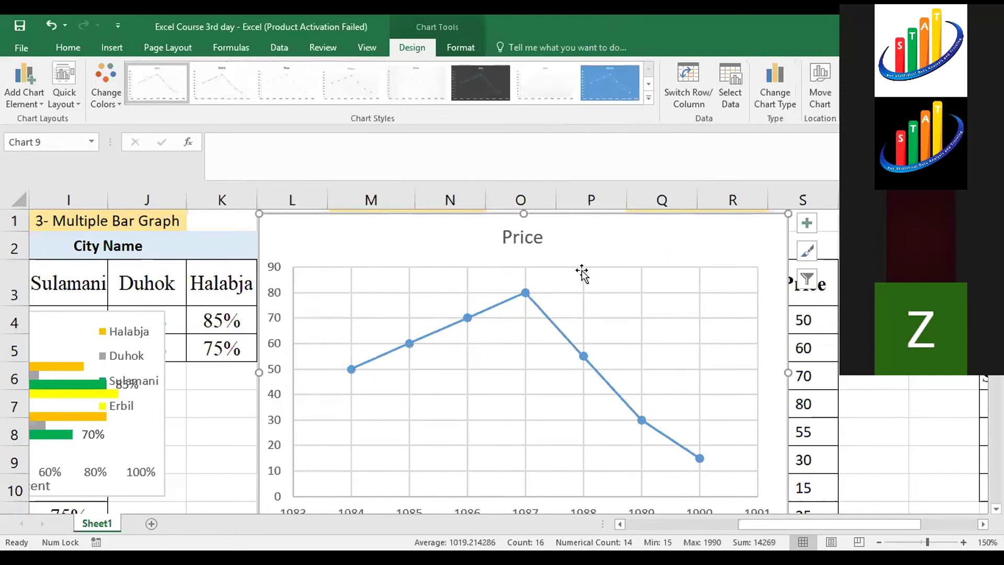
key("ctrl+z")
left_click_drag(424, 423, 689, 388)
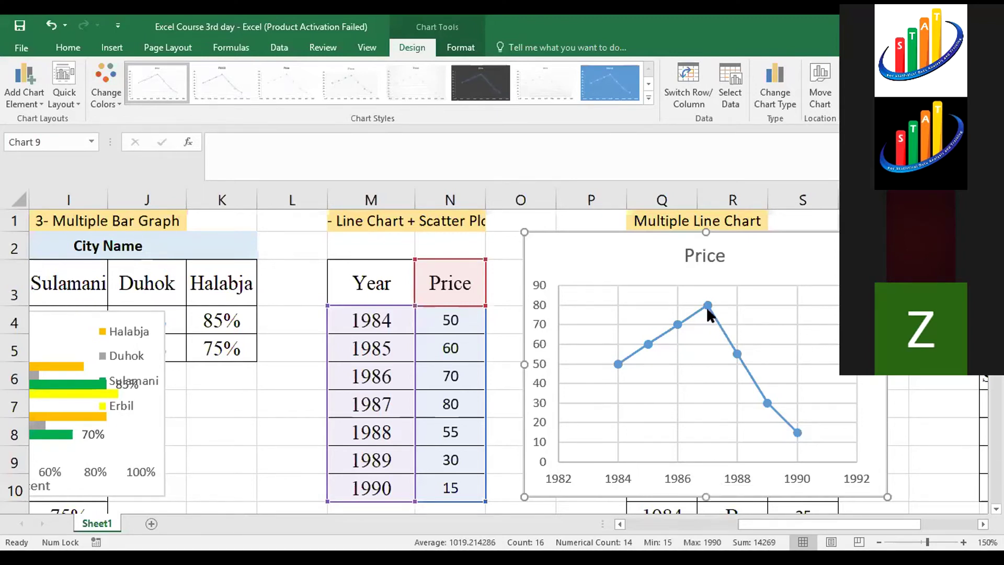
Remove the horizontal and vertical gridlines from the Price scatter chart.
mouse_move(707, 309)
left_click(783, 305)
key("Delete")
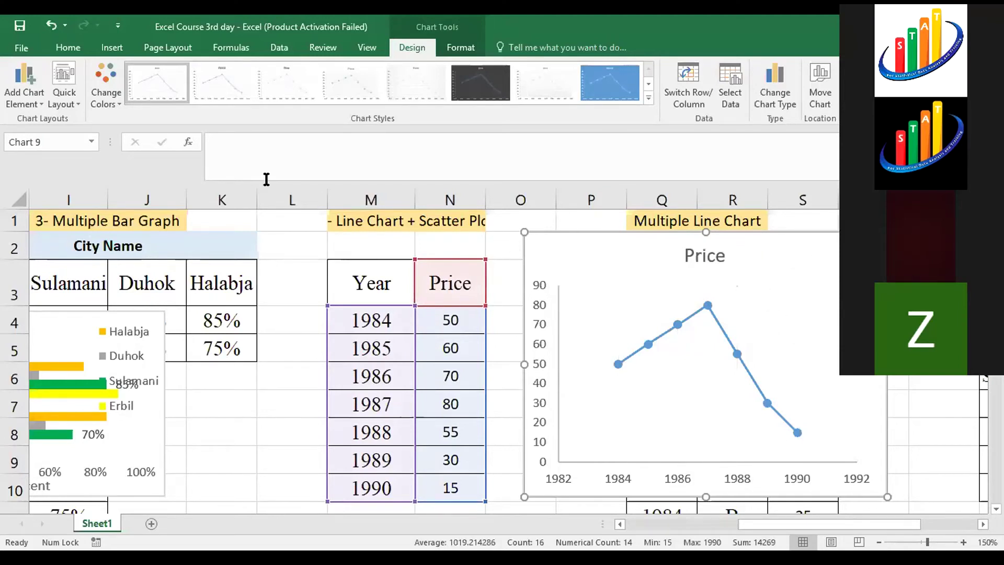
Apply quick Layout 10 with axis titles to the Price scatter chart, widen the chart and delete its legend.
left_click(78, 105)
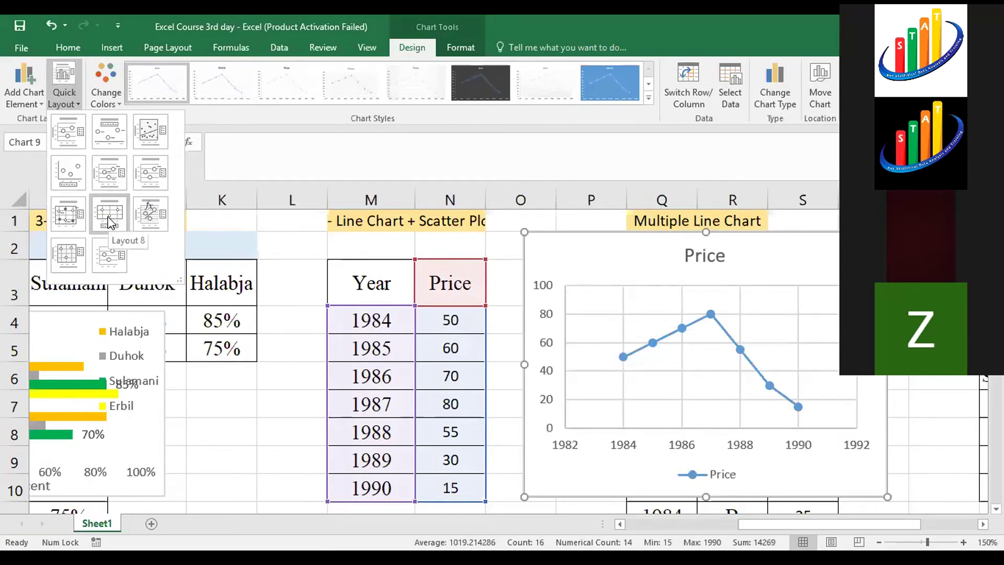
left_click(68, 251)
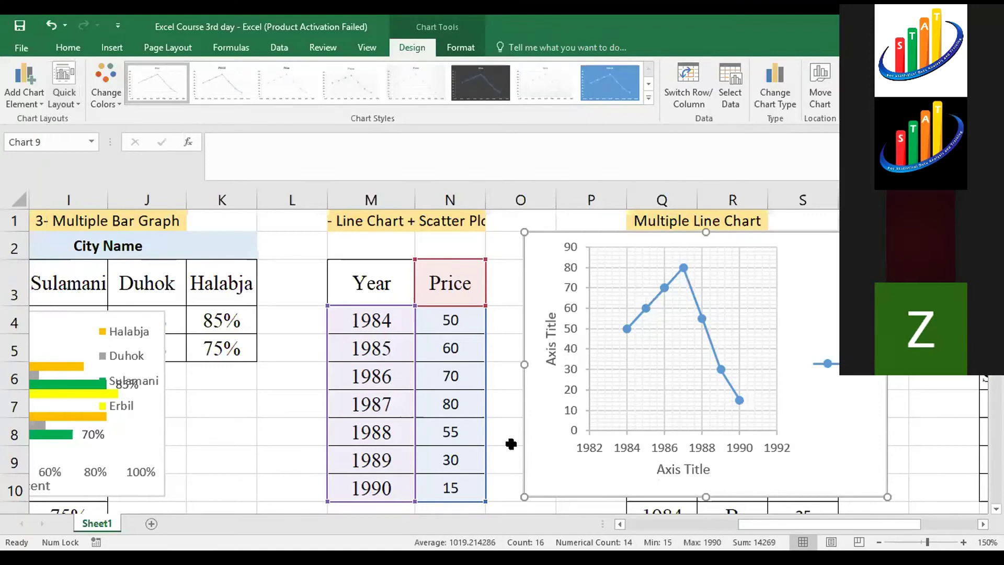
left_click_drag(524, 364, 710, 413)
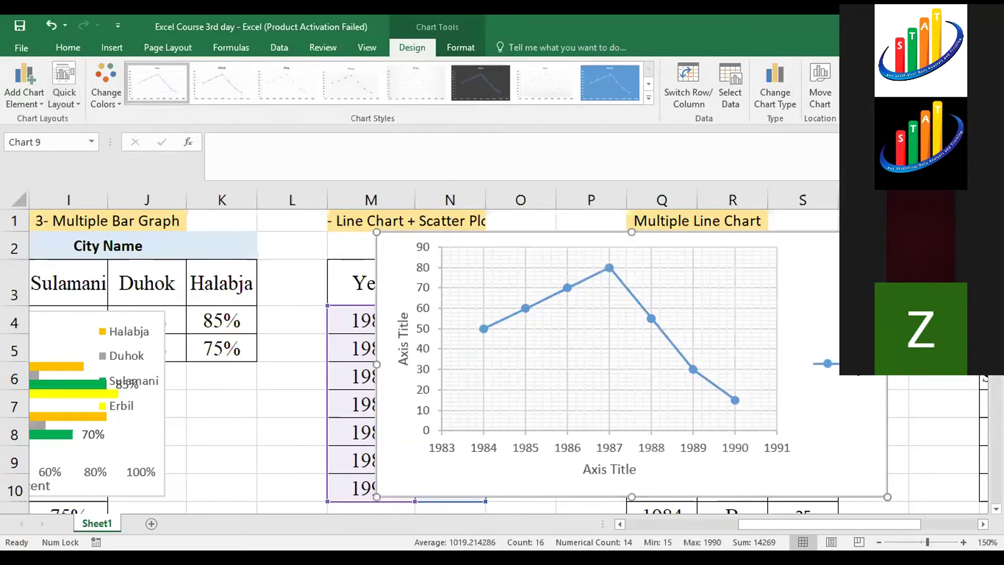
left_click(823, 363)
key("Delete")
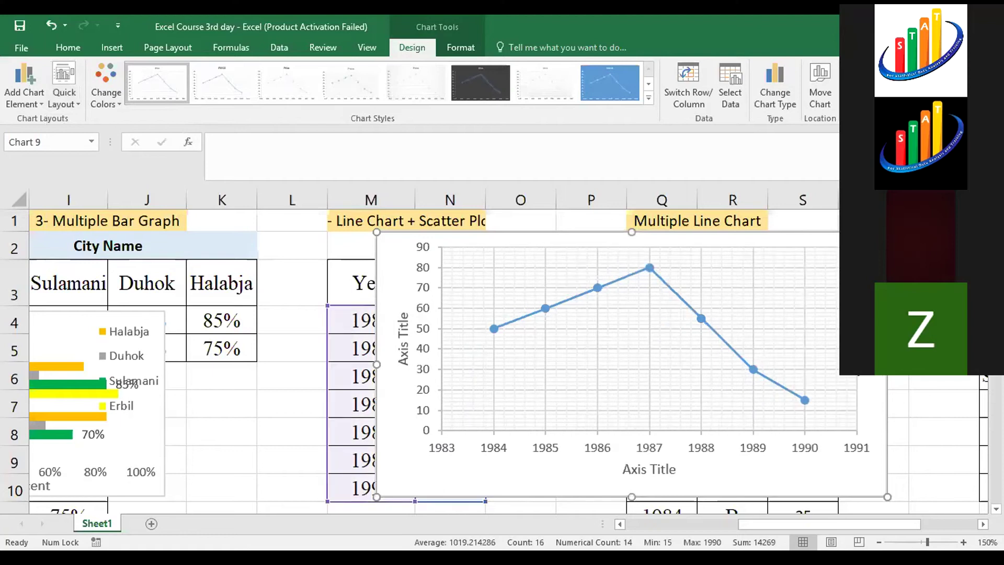
Delete all major and minor gridlines, horizontal and vertical, from the Price scatter chart.
left_click(789, 328)
key("Delete")
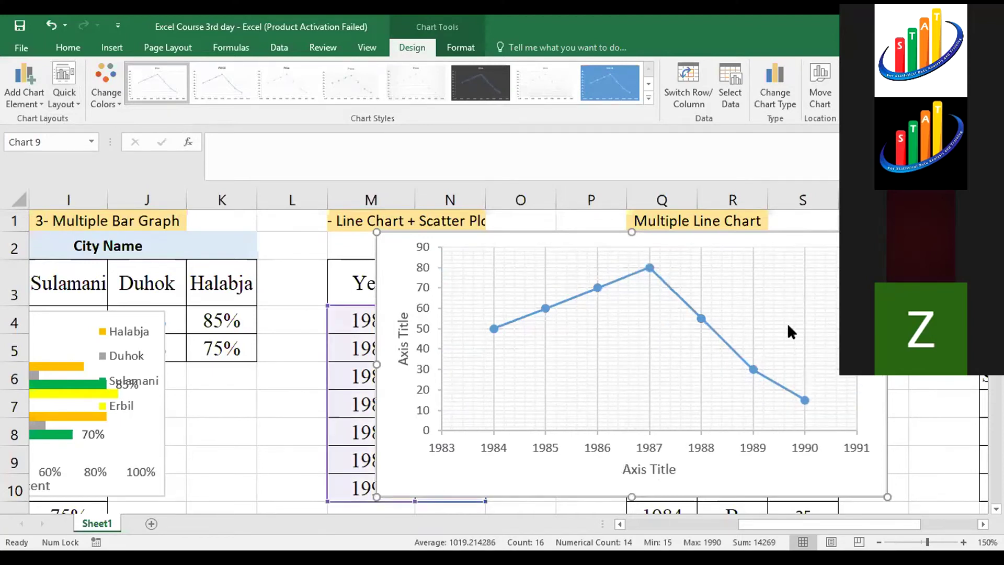
left_click(823, 281)
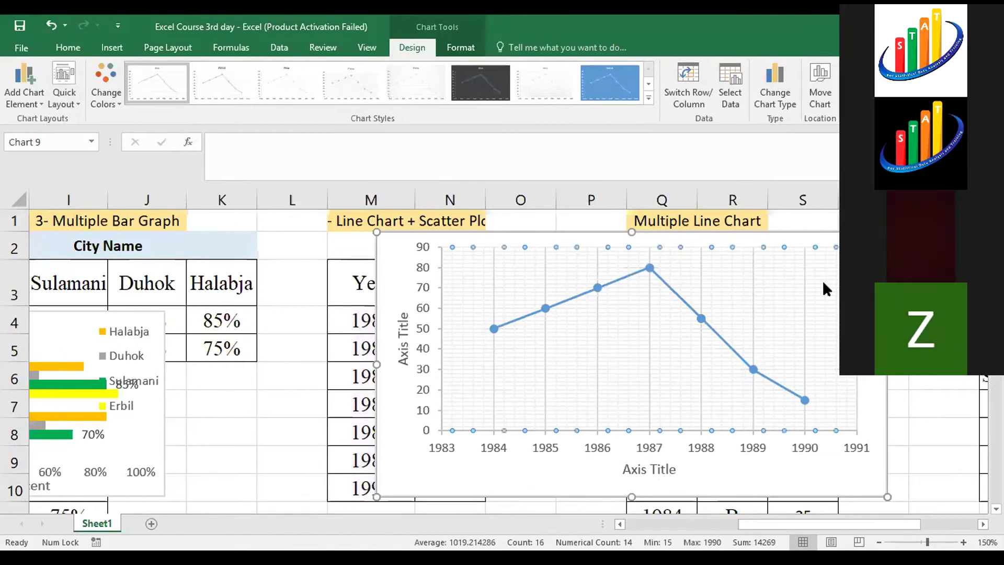
key("Delete")
left_click(827, 312)
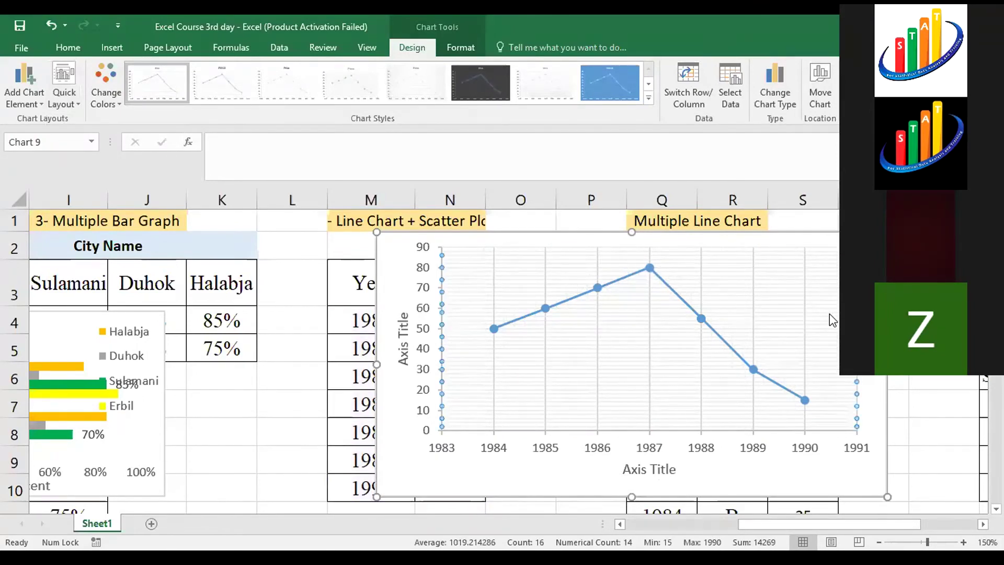
key("Delete")
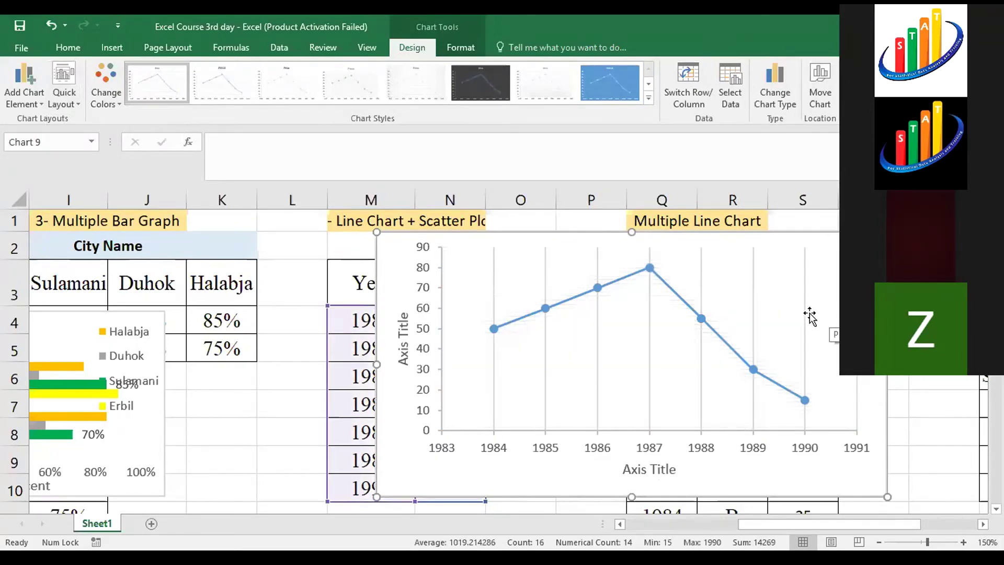
left_click(803, 311)
key("Delete")
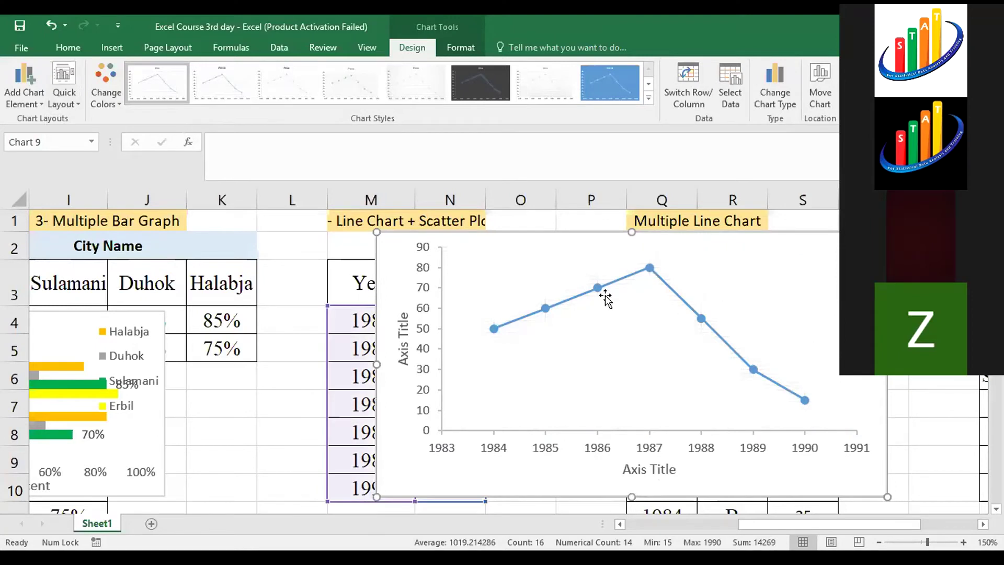
Add data labels to the Price series and move the chart clear of the Year and Price table.
left_click(650, 272)
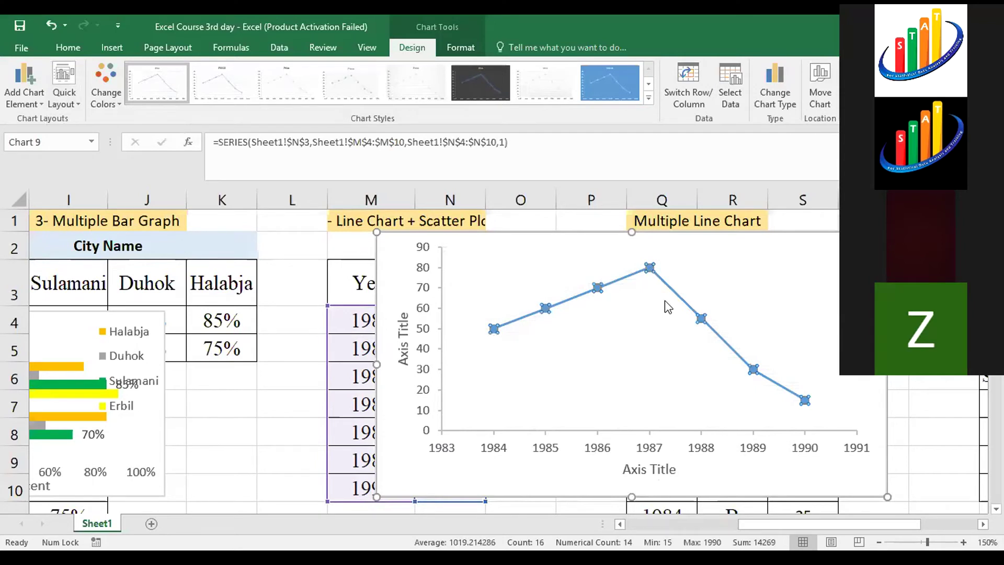
right_click(651, 269)
mouse_move(689, 375)
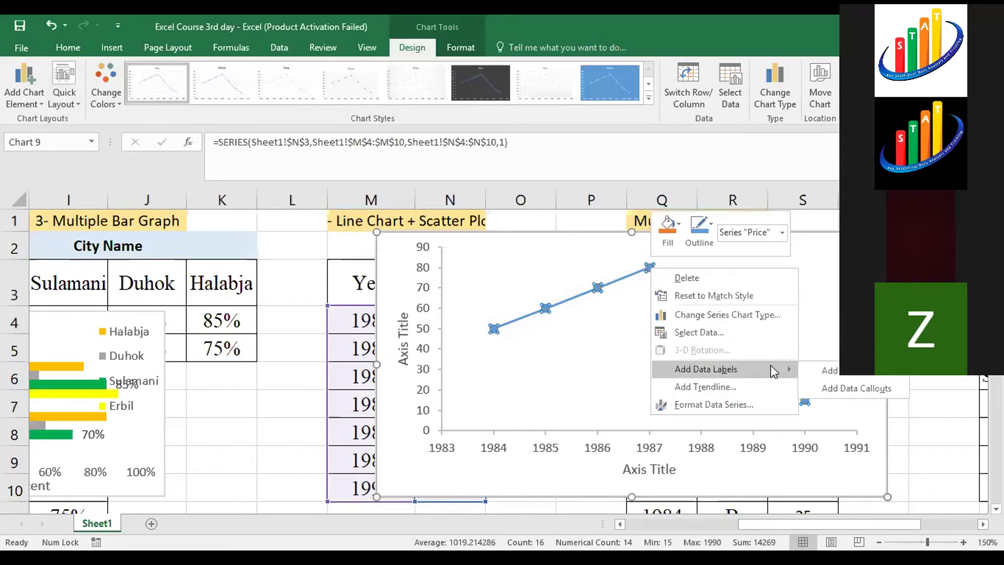
left_click(825, 370)
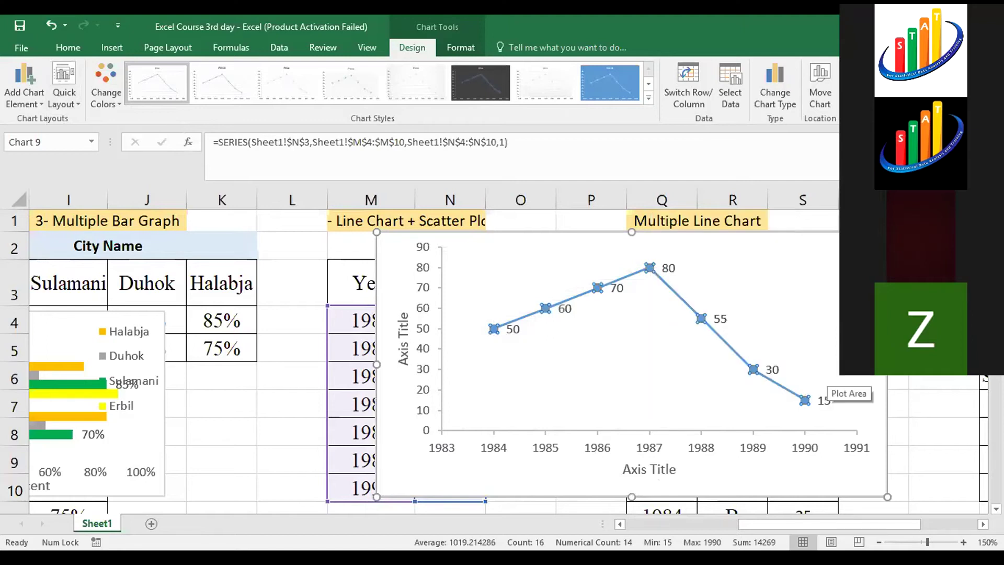
left_click_drag(821, 253, 929, 258)
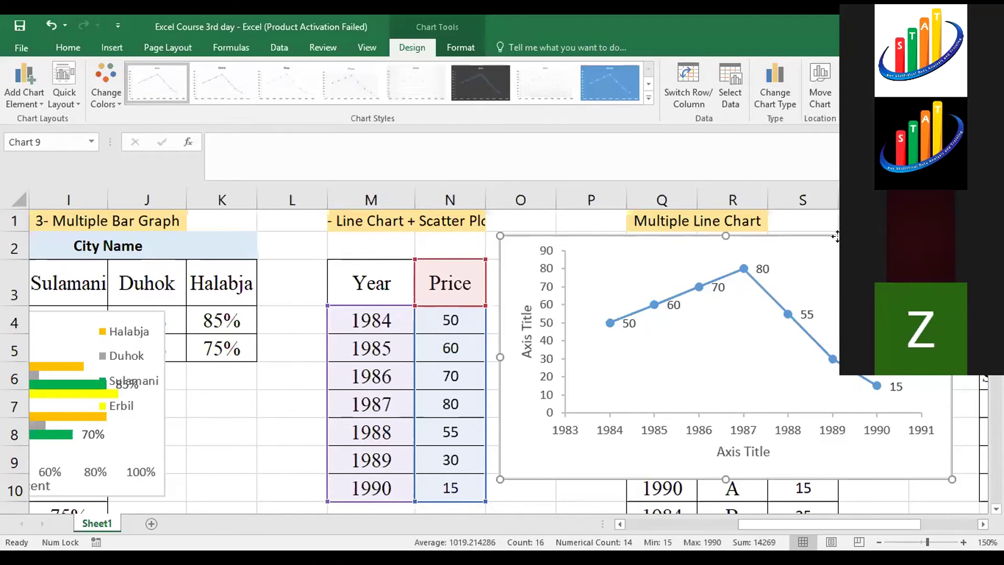
Format the Price series line as a solid red line.
left_click(734, 450)
double_click(734, 451)
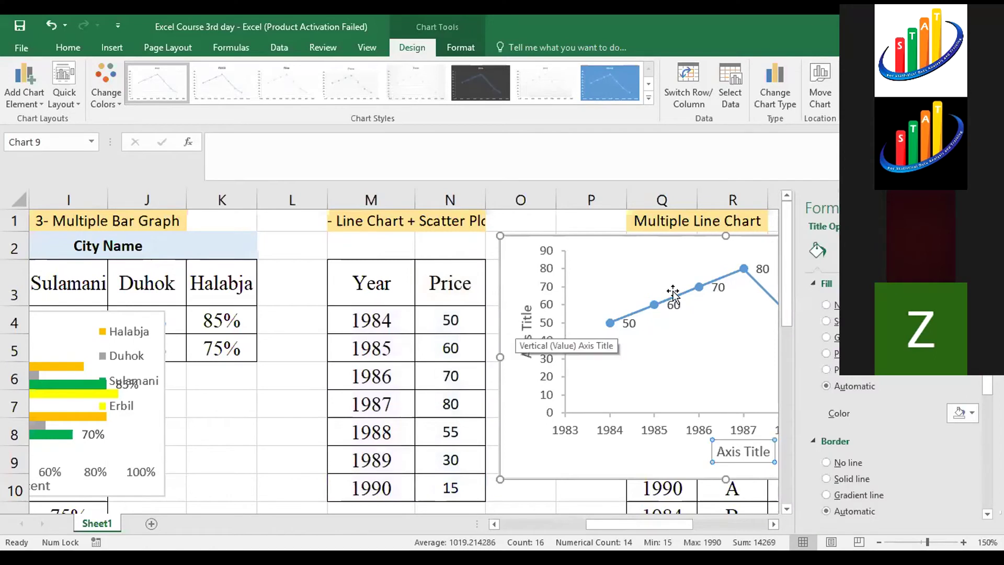
left_click(717, 282)
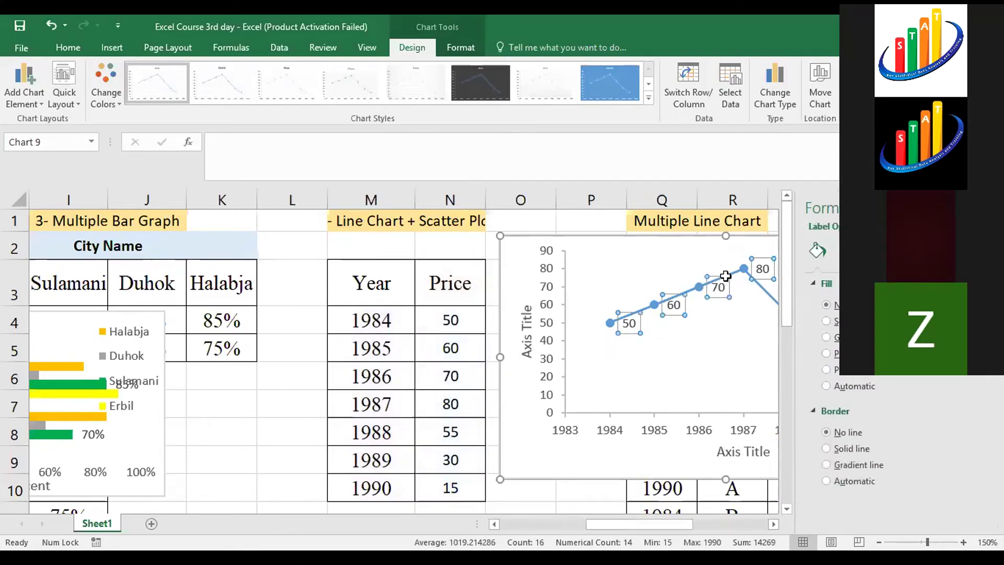
left_click(732, 275)
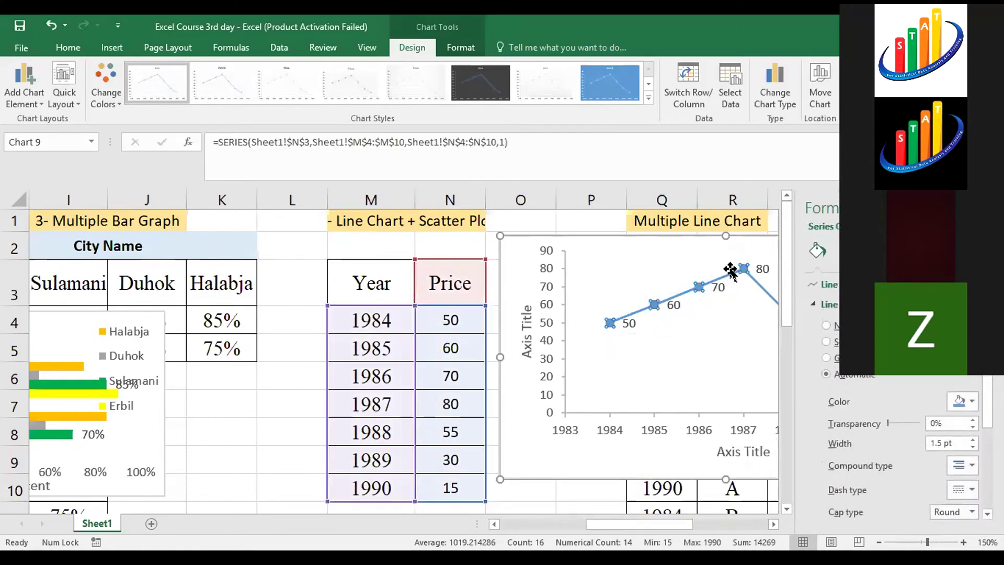
left_click(836, 342)
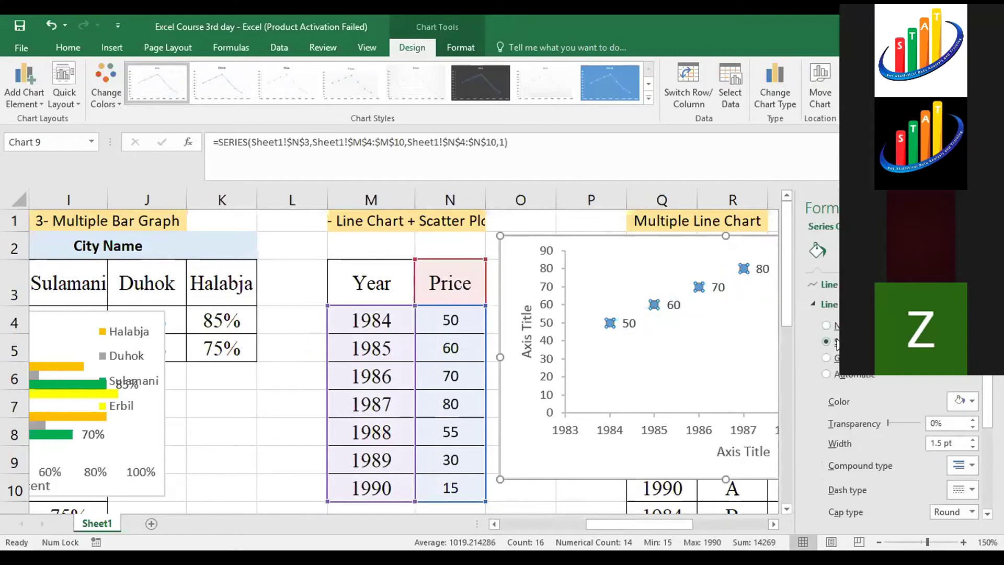
left_click(972, 402)
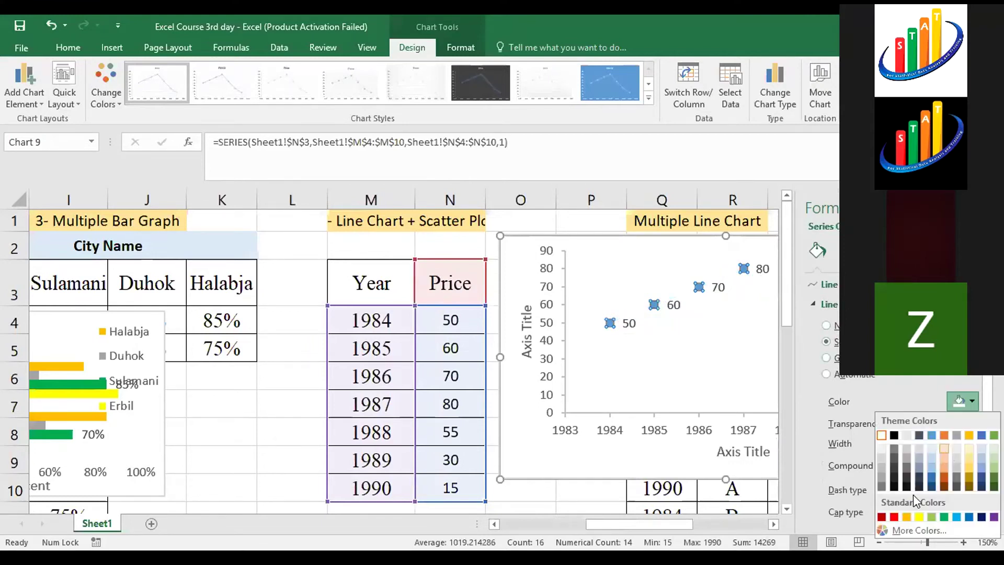
left_click(894, 517)
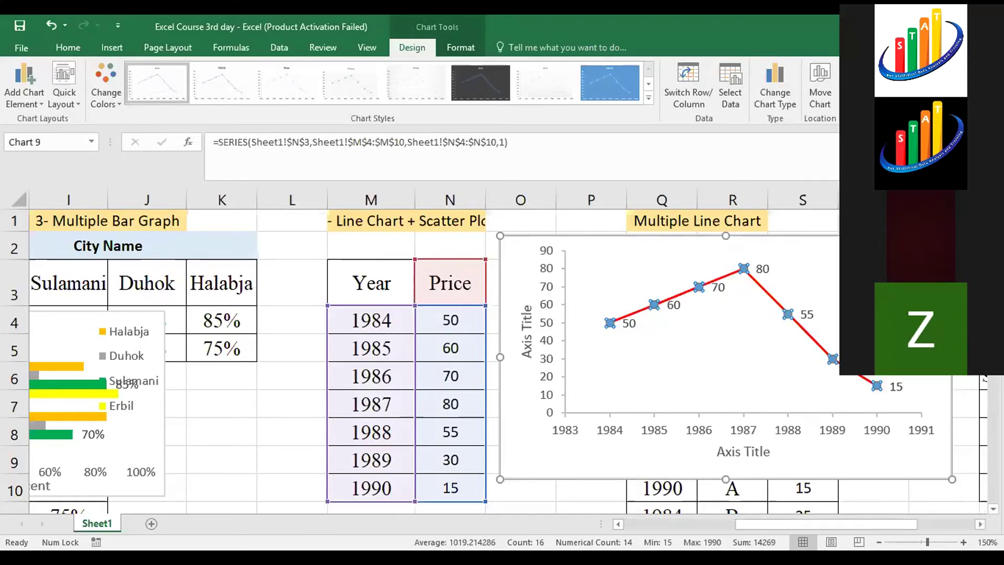
Shrink the Price scatter chart and move it over the multiple bar graph, clear of the Multiple Line Chart table.
left_click_drag(951, 479, 874, 471)
left_click_drag(832, 233, 783, 242)
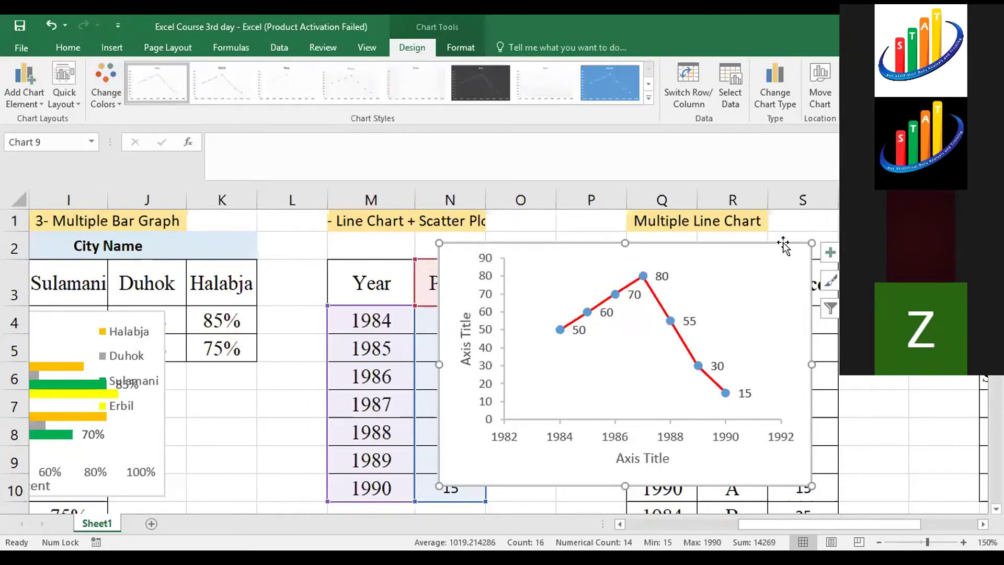
mouse_move(783, 244)
left_mouse_down()
mouse_move(493, 267)
mouse_move(437, 209)
mouse_move(430, 225)
left_mouse_up()
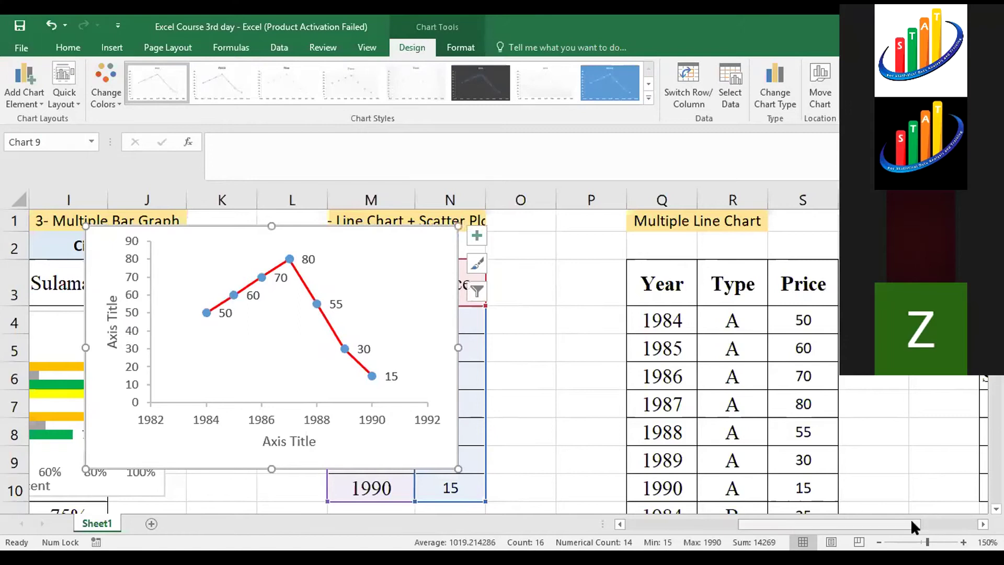
mouse_move(906, 524)
left_mouse_down()
mouse_move(951, 522)
mouse_move(931, 524)
left_mouse_up()
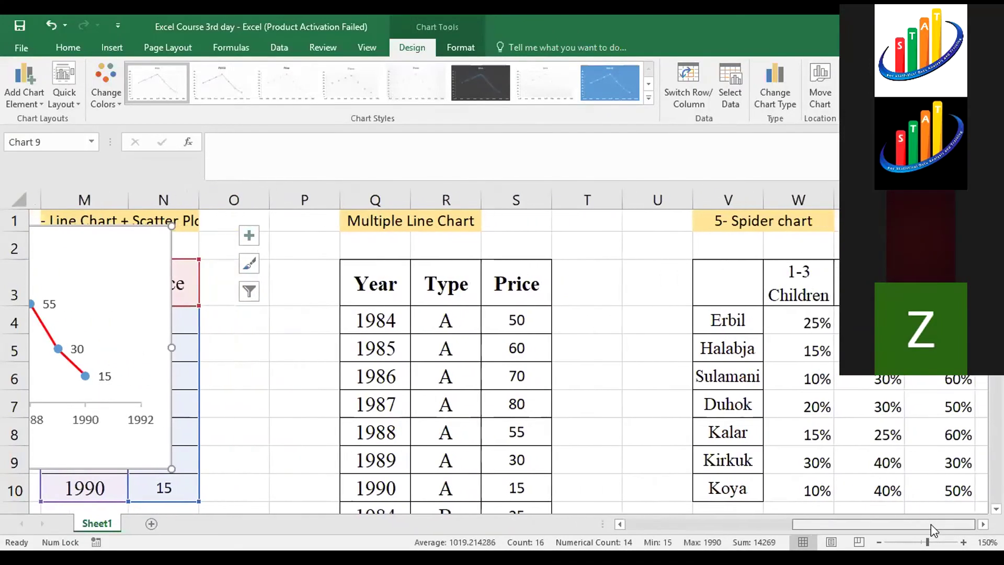
Examine the Year, Type and Price headers of the Multiple Line Chart table.
mouse_move(826, 524)
left_mouse_down()
mouse_move(794, 524)
mouse_move(826, 522)
left_mouse_up()
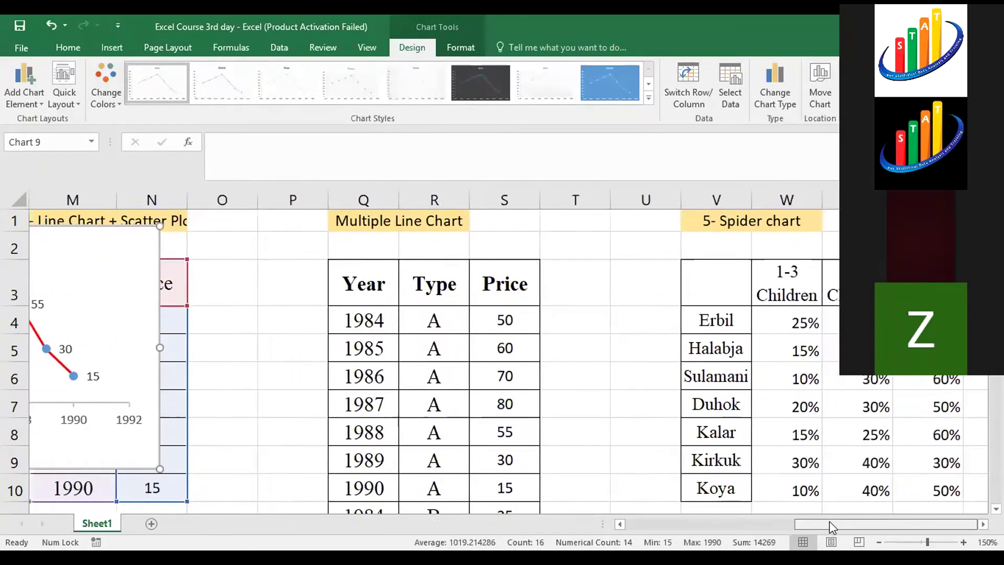
left_click(574, 311)
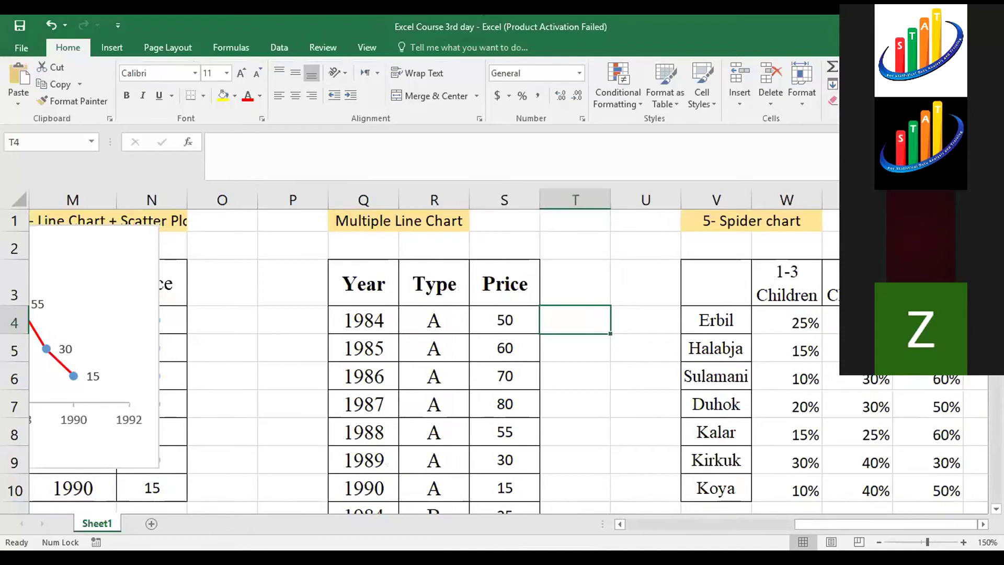
left_click(391, 284)
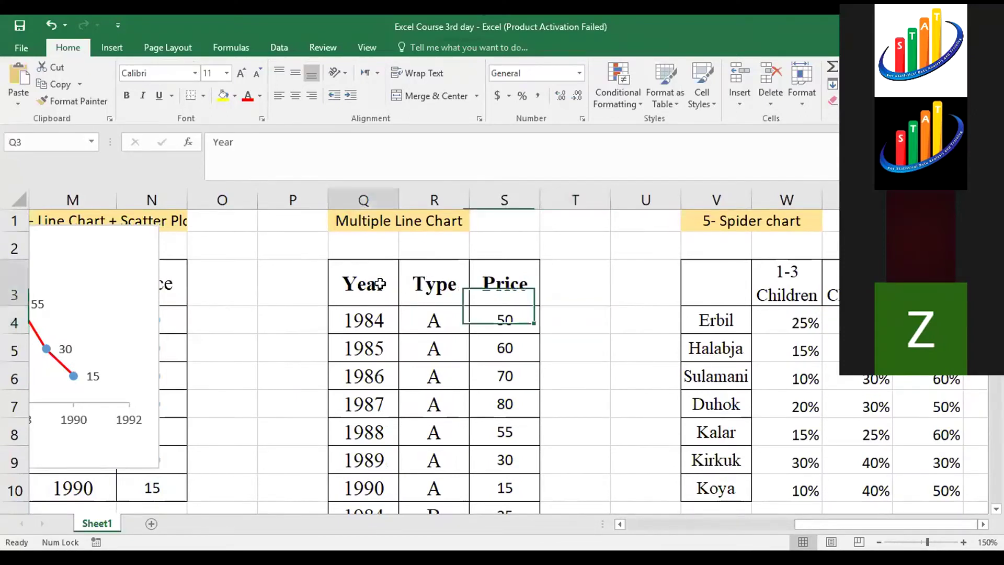
left_click(447, 291)
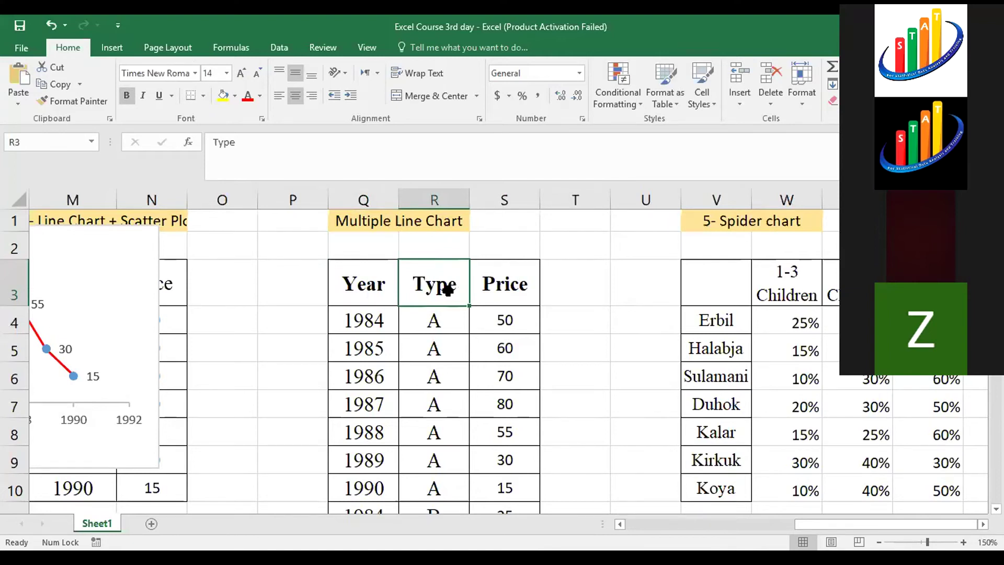
left_click(496, 289)
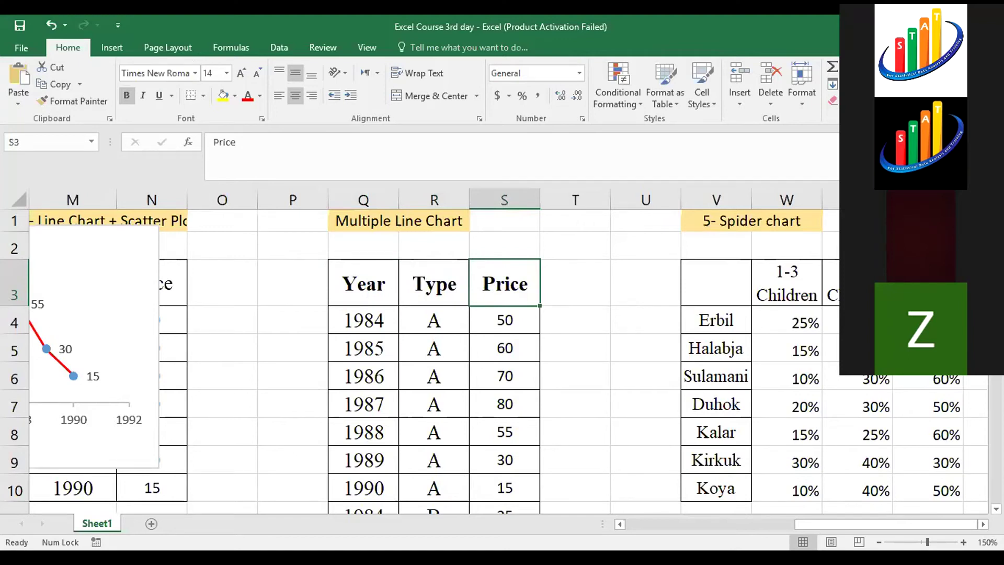
scroll(502, 355, "down", 1)
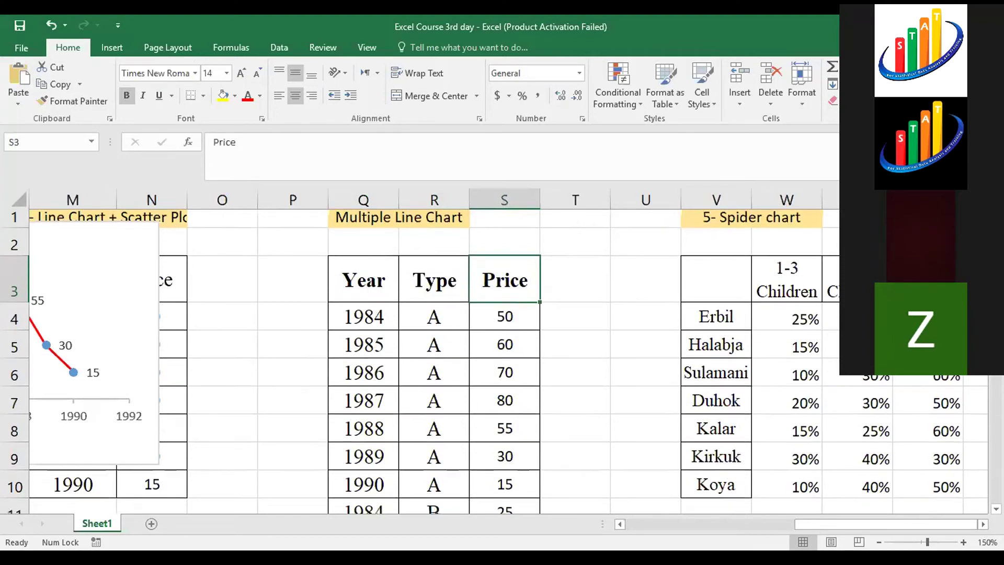
scroll(470, 321, "up", 1)
Fill the type A cells R4:R10 of the Multiple Line Chart table with yellow.
left_click_drag(437, 322, 437, 486)
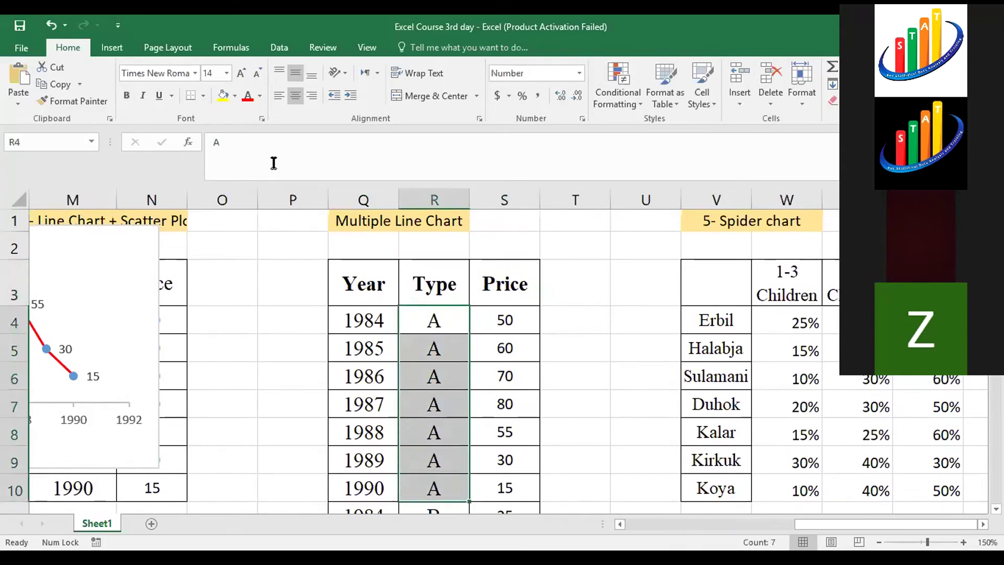
left_click(226, 104)
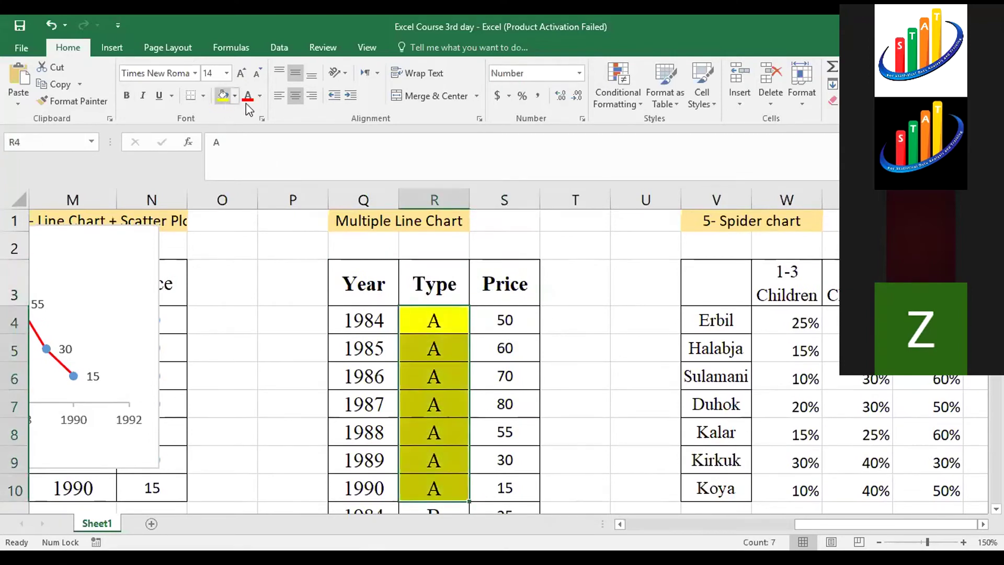
left_click(590, 346)
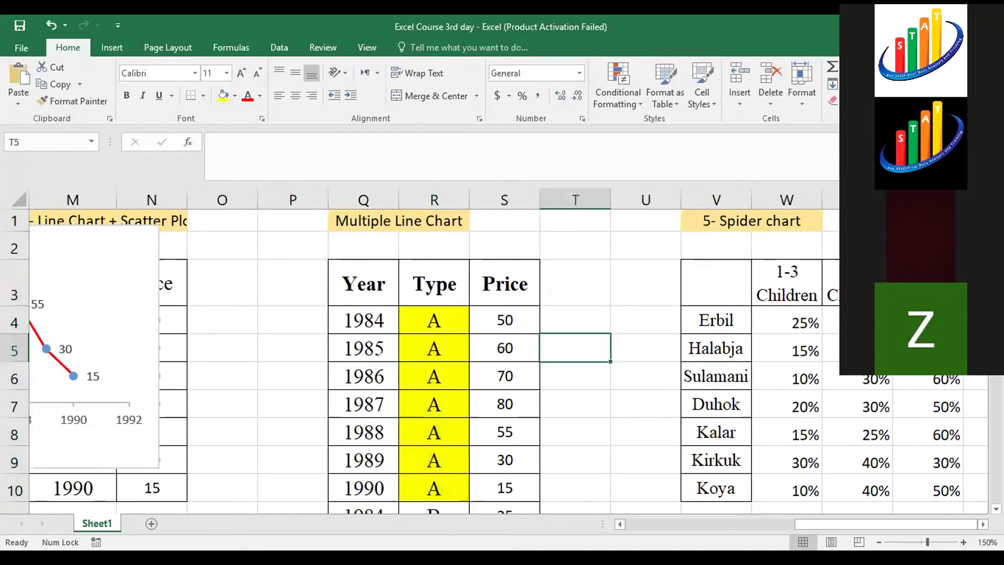
Fill the type B cells R11:R17 of the Type column with orange.
scroll(572, 317, "down", 2)
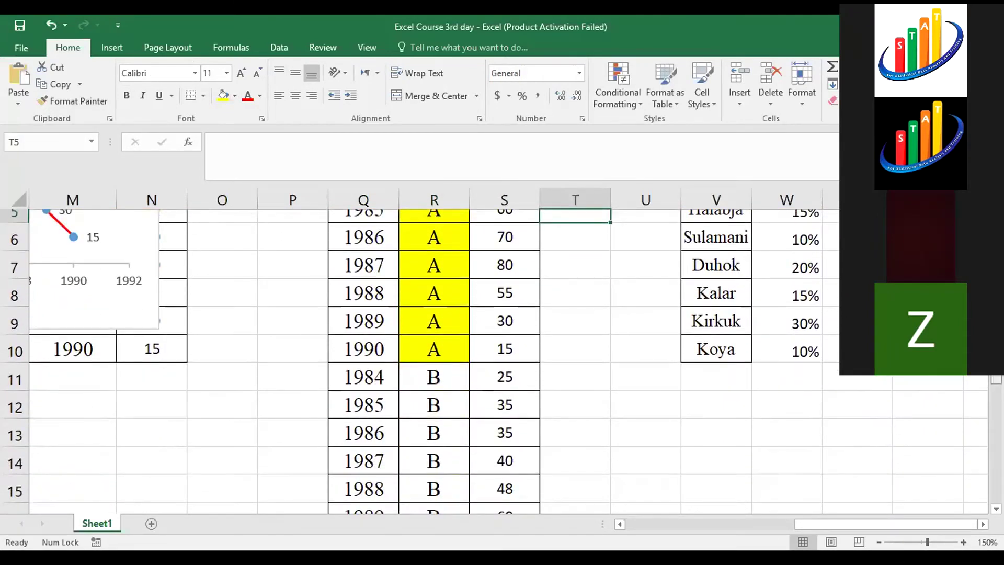
mouse_move(435, 365)
left_mouse_down()
mouse_move(439, 510)
mouse_move(444, 366)
left_mouse_up()
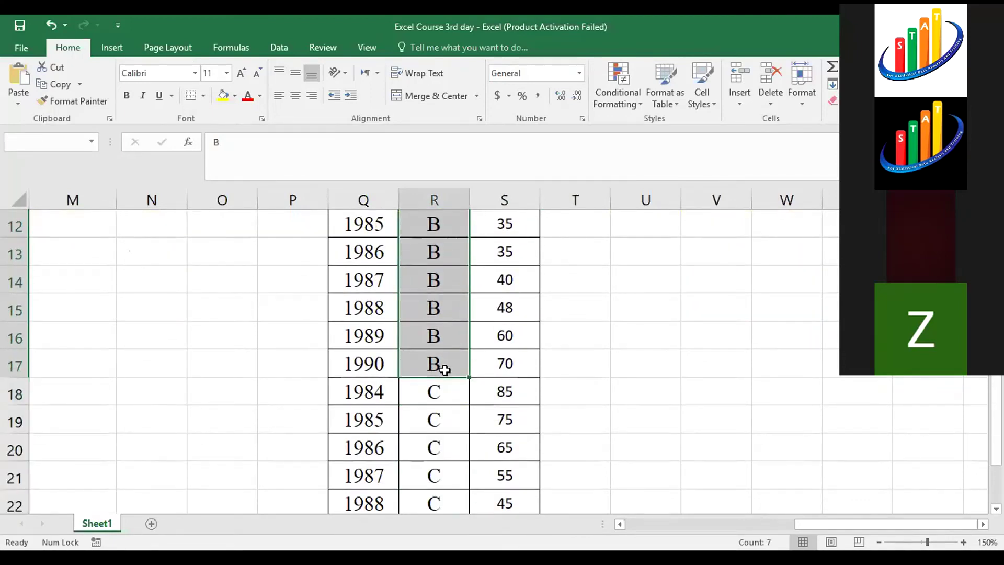
left_click(234, 95)
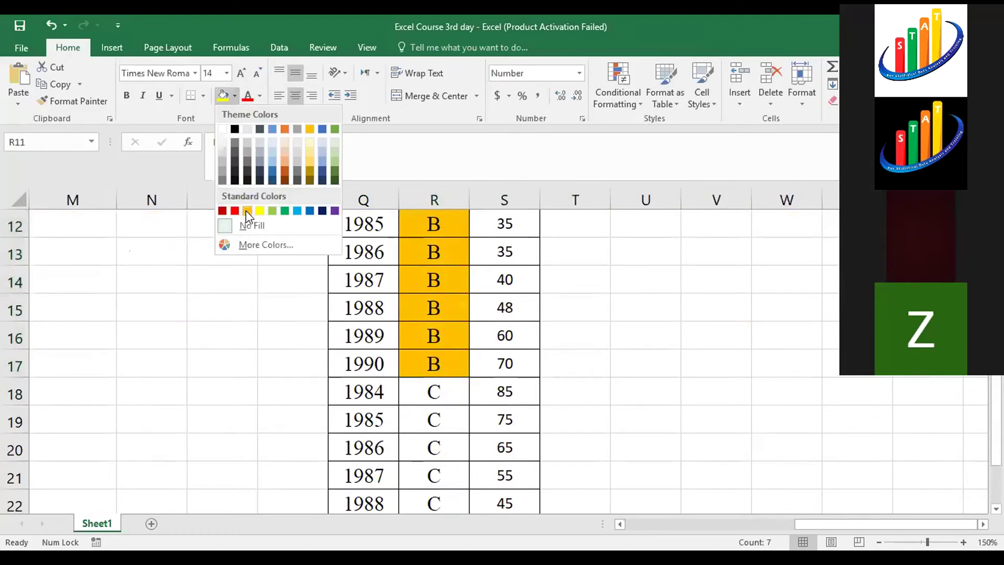
left_click(248, 210)
scroll(600, 374, "up", 2)
Fill the type C cells R18:R24 of the Type column with light green.
scroll(440, 329, "down", 3)
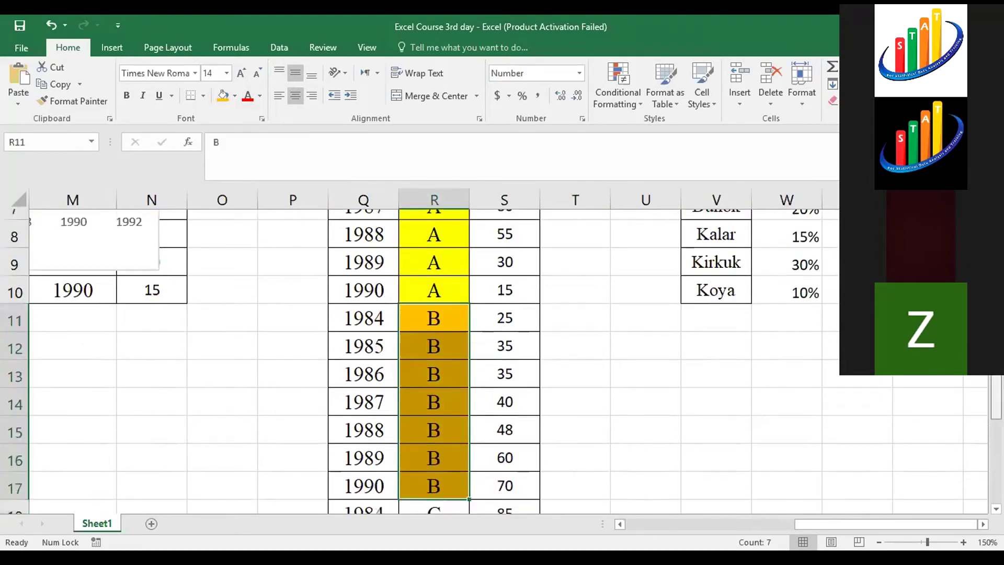
left_click_drag(435, 309, 449, 480)
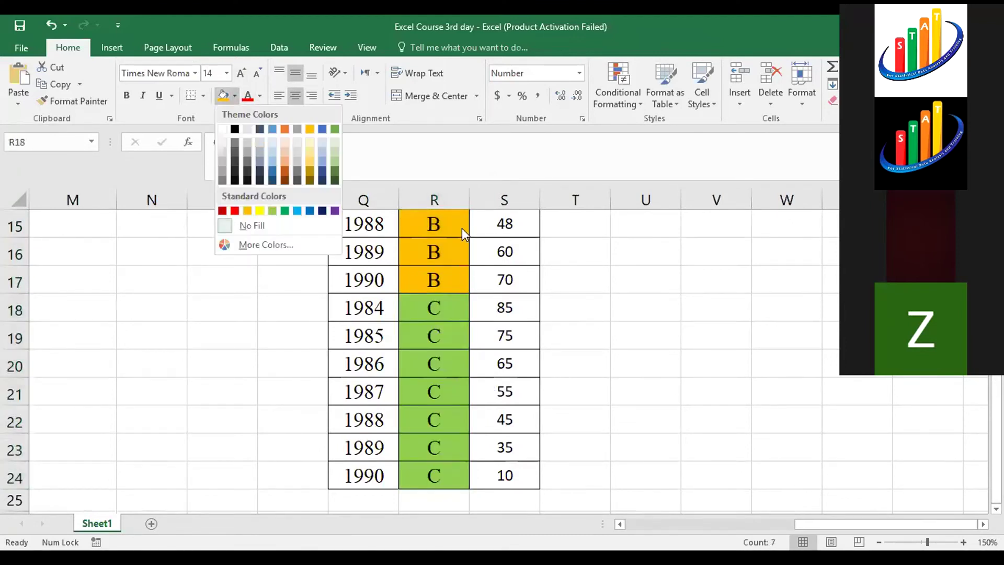
left_click(277, 210)
left_click(716, 307)
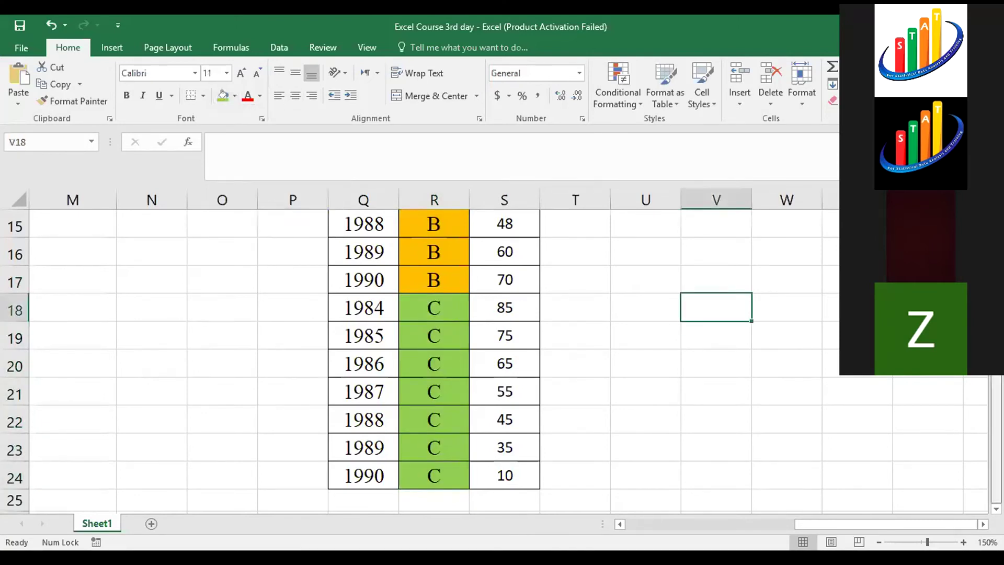
Examine the Year and Price rows of the colour-coded type A, B and C groups.
scroll(975, 386, "up", 4)
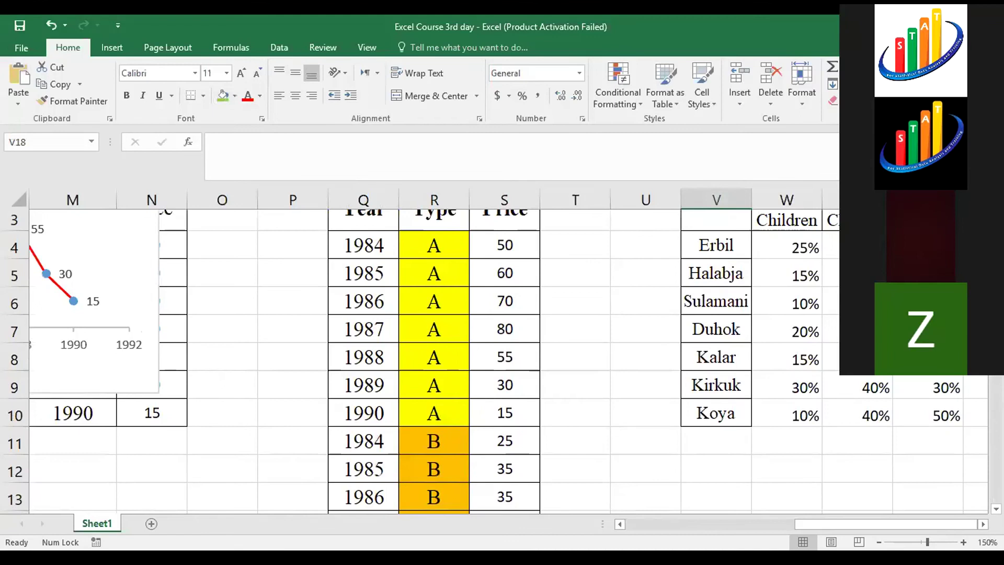
scroll(494, 361, "up", 3)
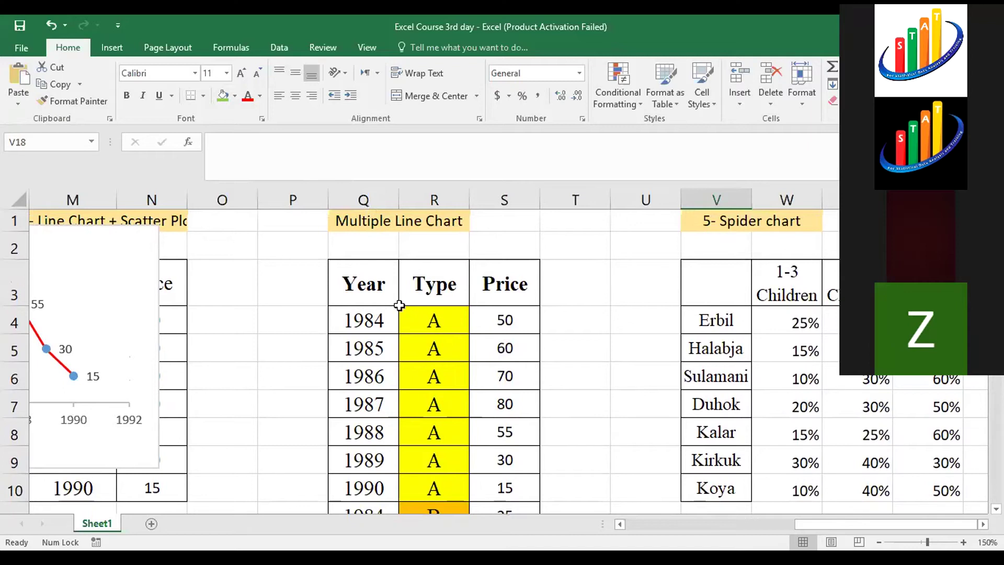
left_click_drag(361, 289, 495, 480)
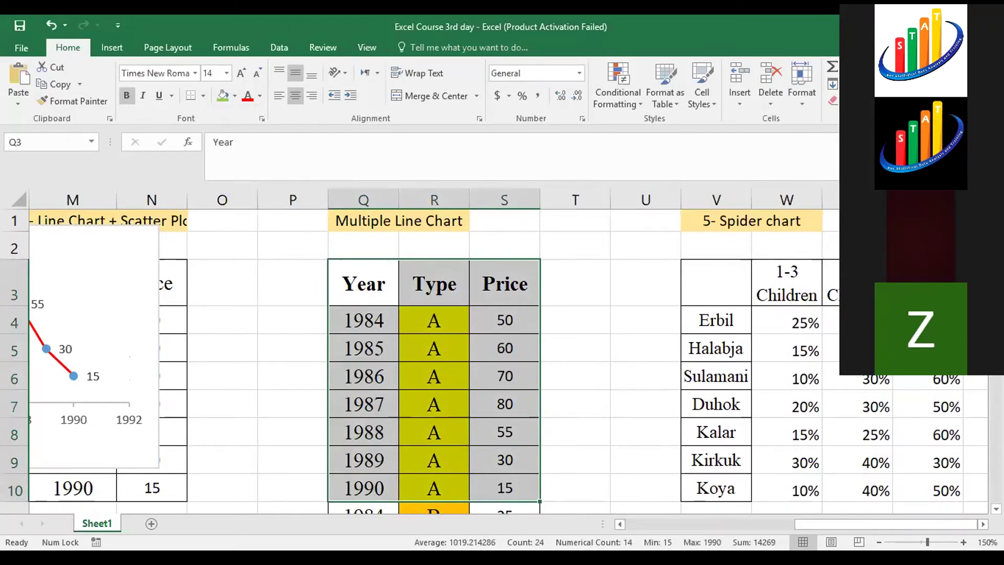
scroll(434, 361, "down", 2)
scroll(976, 427, "down", 3)
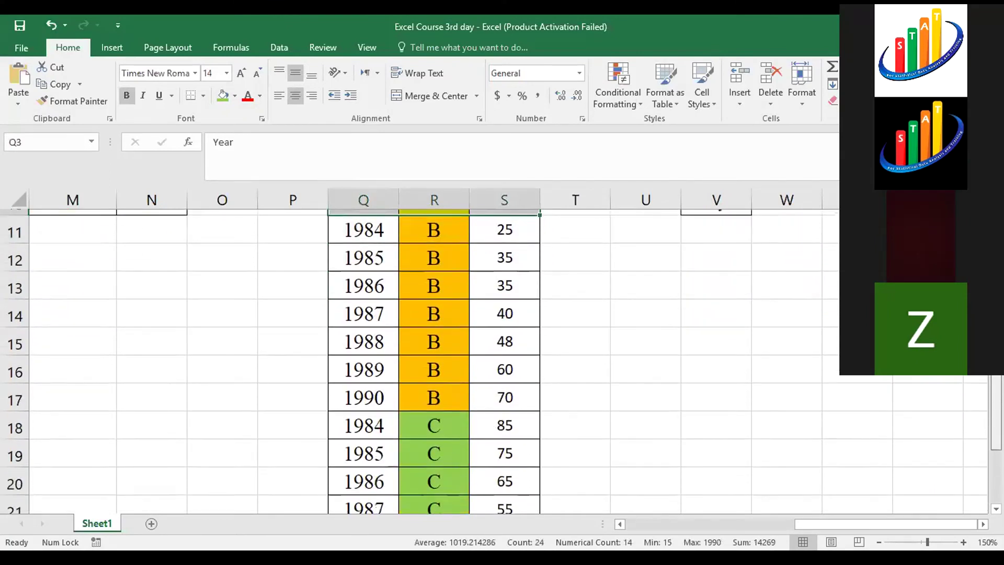
scroll(976, 427, "up", 5)
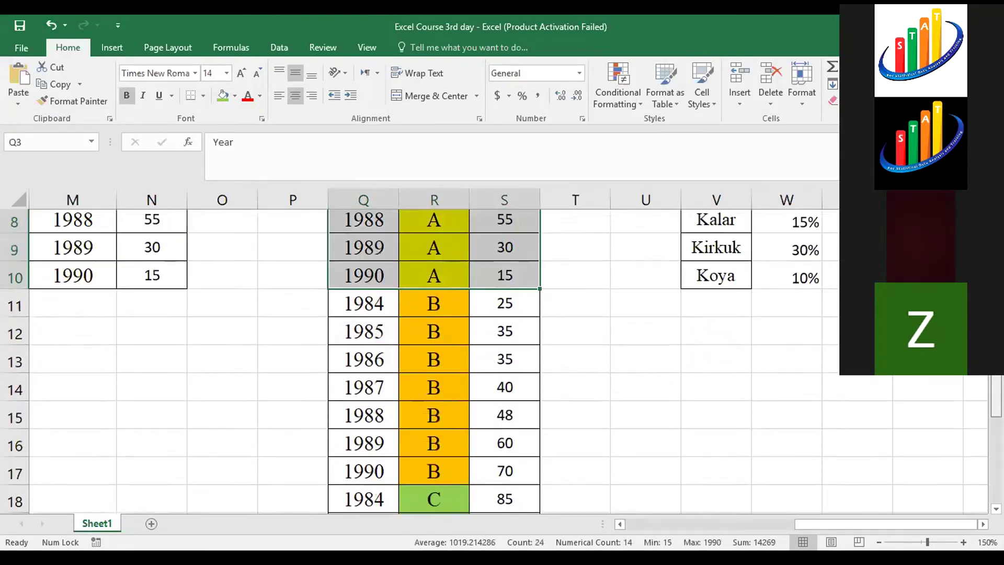
left_click(557, 284)
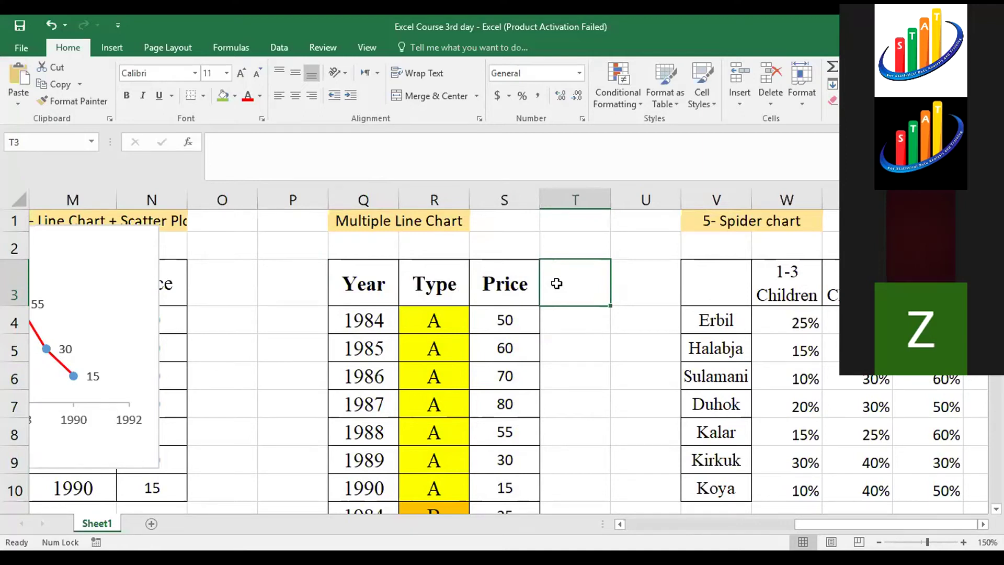
Try charting the whole table Q3:S24 as a scatter with straight lines and markers, and delete that chart.
left_click_drag(378, 290, 488, 475)
left_click(112, 47)
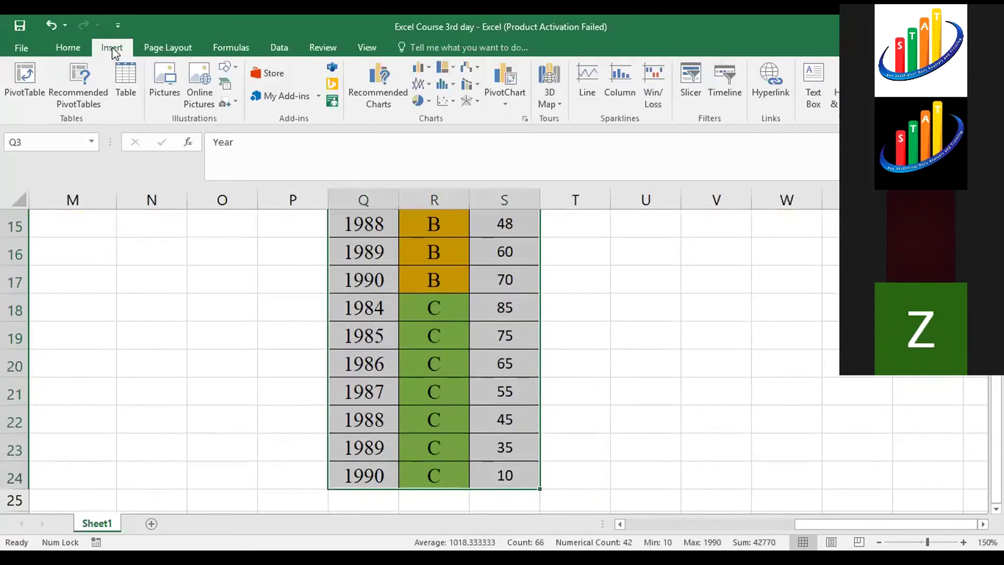
left_click(447, 103)
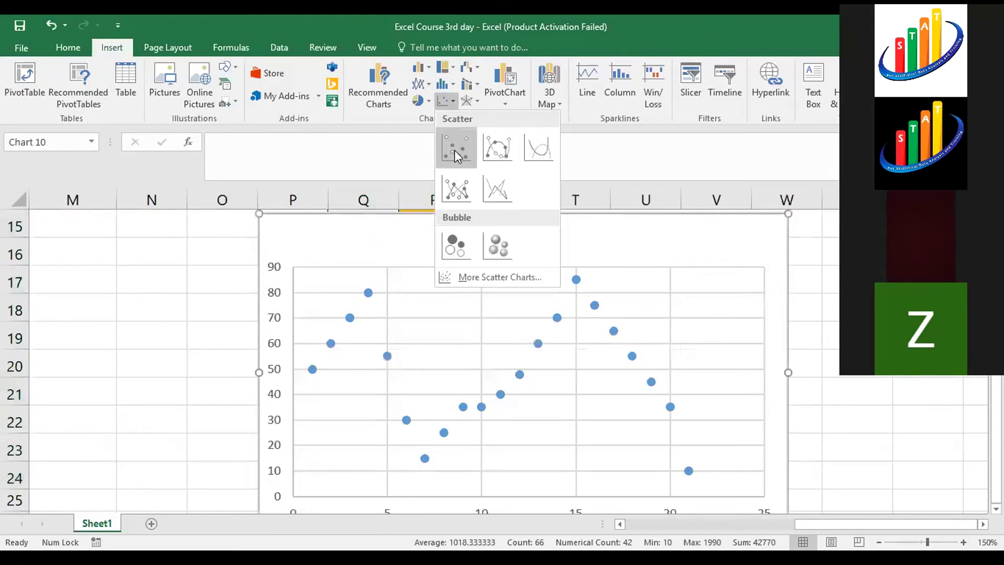
left_click(452, 187)
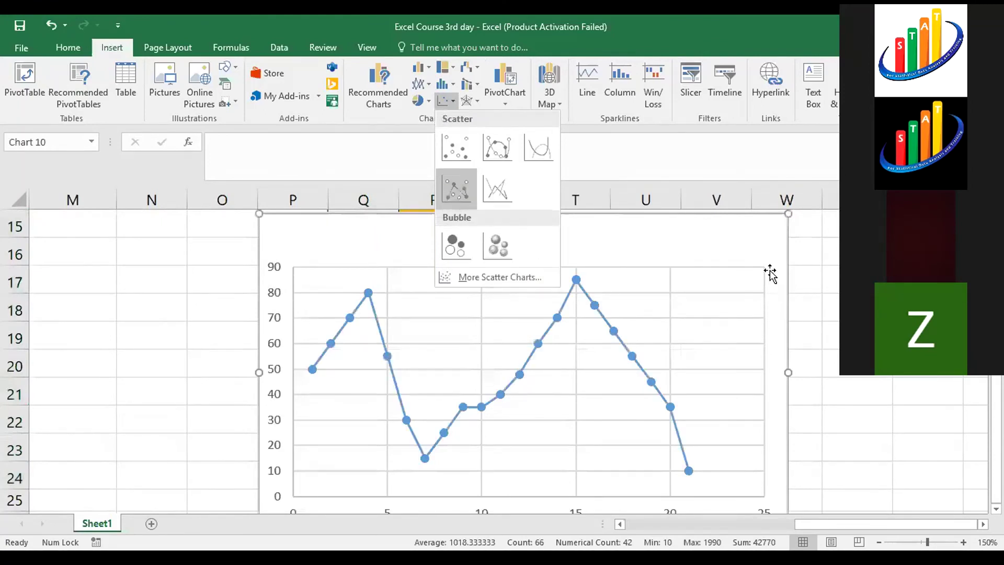
mouse_move(785, 214)
left_mouse_down()
mouse_move(596, 305)
mouse_move(810, 239)
mouse_move(782, 218)
left_mouse_up()
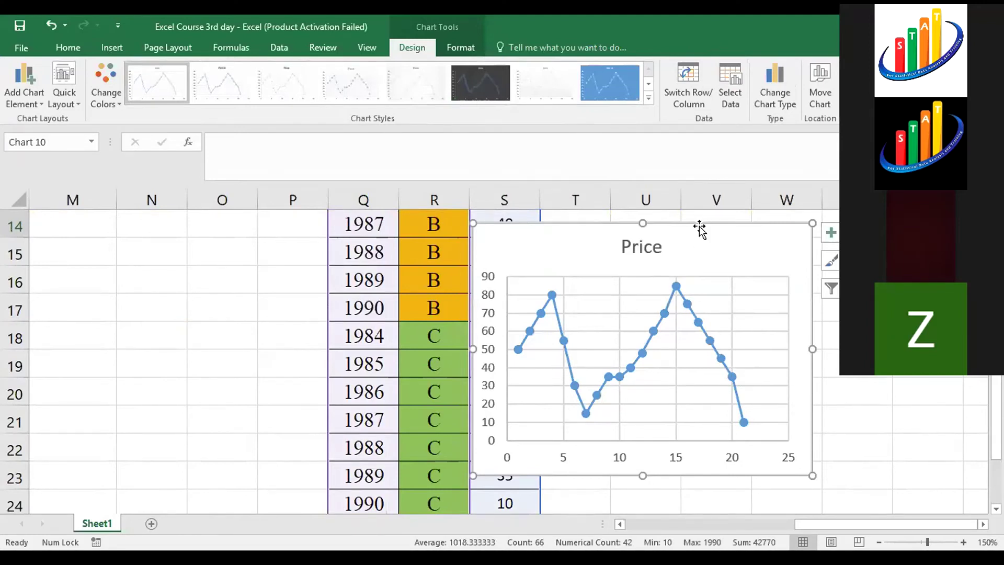
key("Delete")
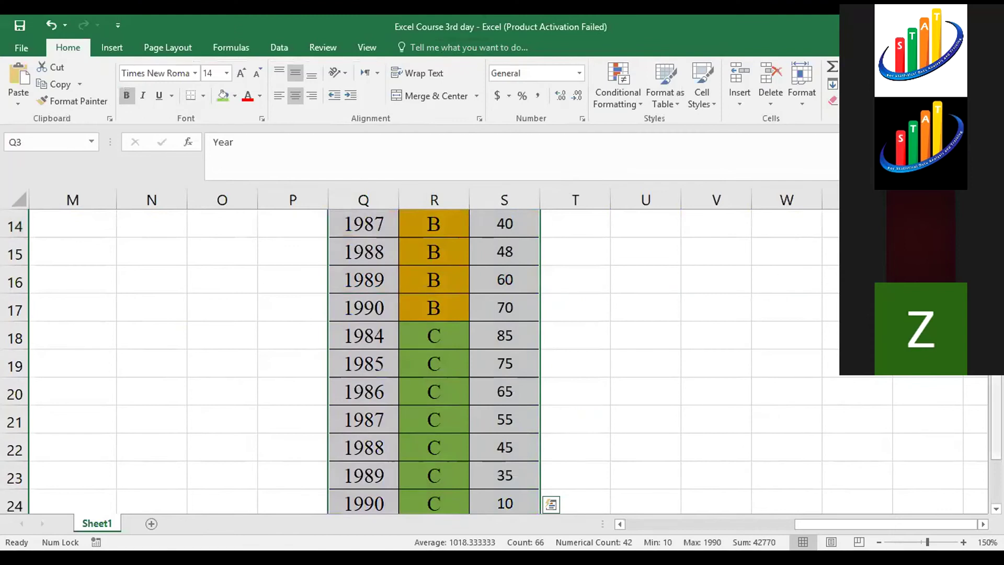
scroll(600, 352, "up", 5)
left_click_drag(590, 284, 434, 432)
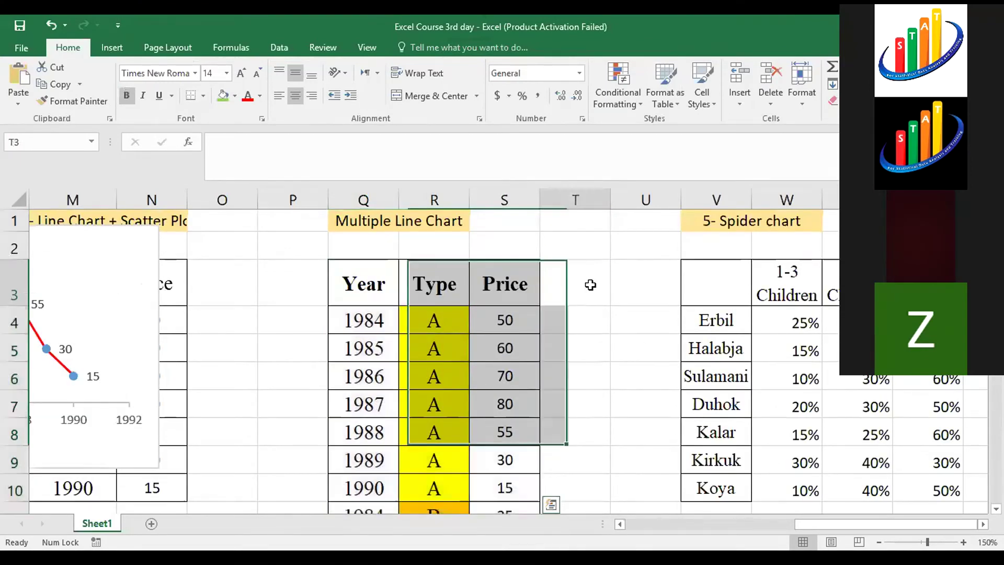
left_click(590, 284)
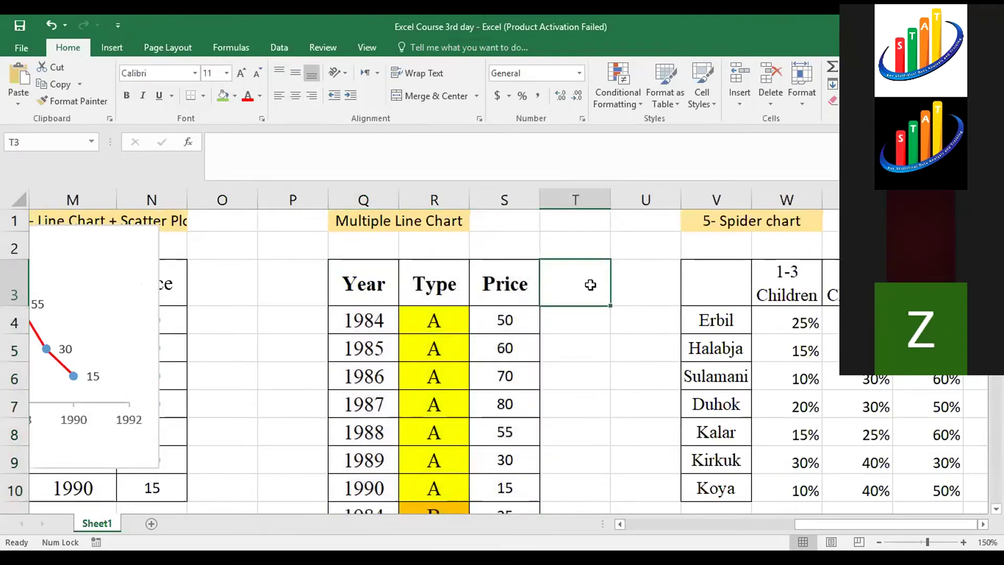
left_click(645, 291)
left_click(601, 287)
left_click(642, 281)
left_click(602, 281)
left_click(621, 281)
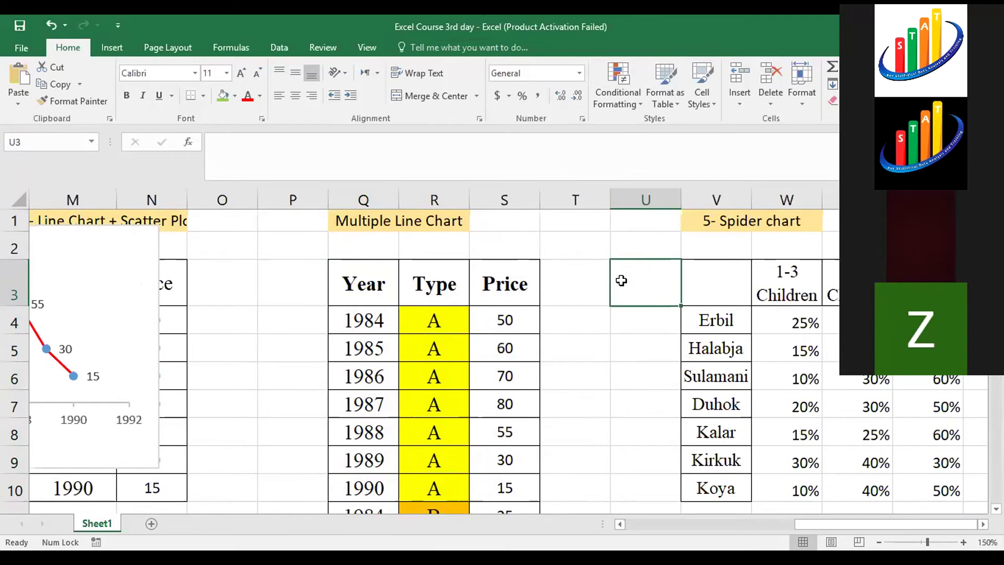
left_click(111, 48)
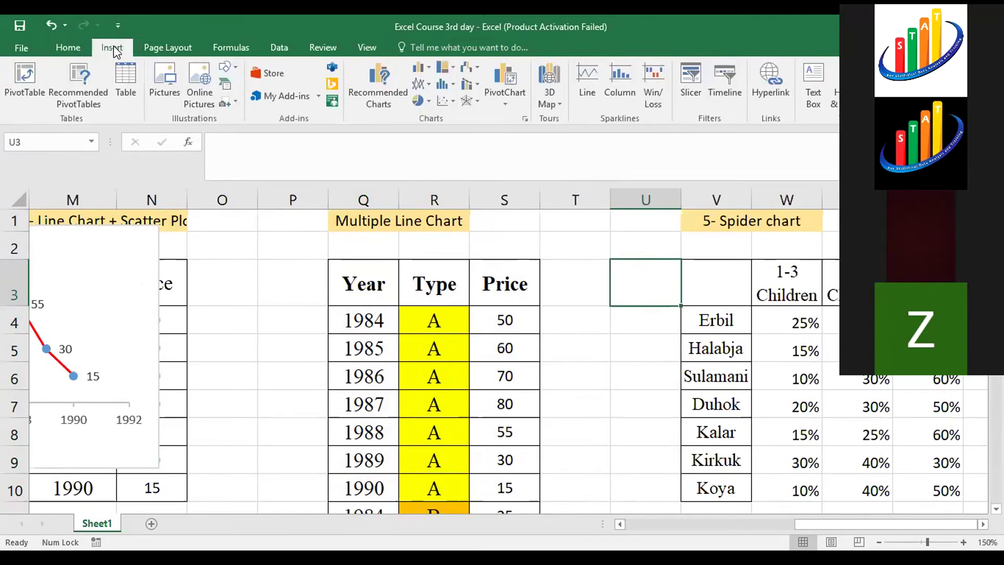
left_click(440, 101)
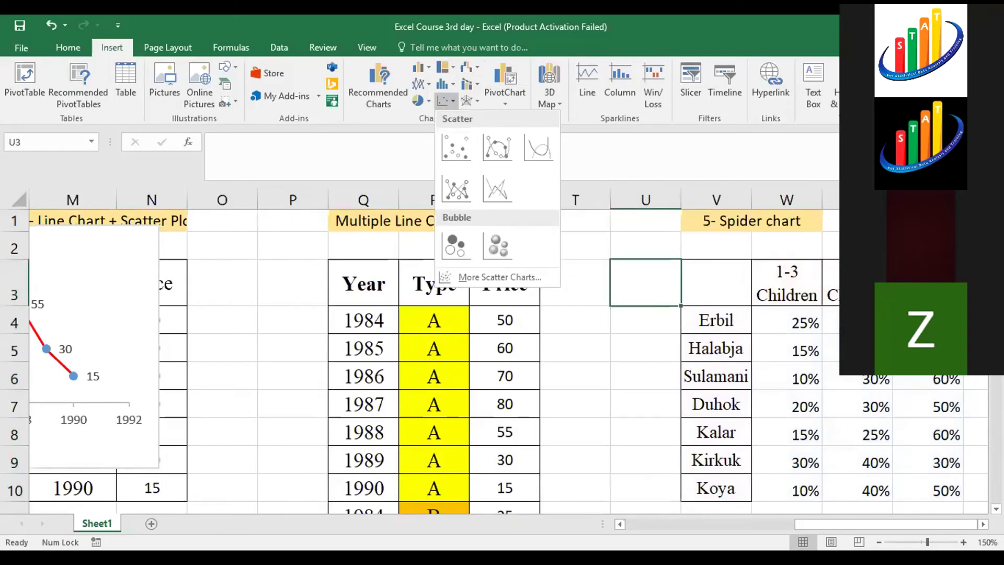
left_click(673, 266)
Insert two blank columns at T:U, between the Multiple Line Chart table and the Spider chart table.
left_click_drag(575, 199, 629, 197)
right_click(632, 200)
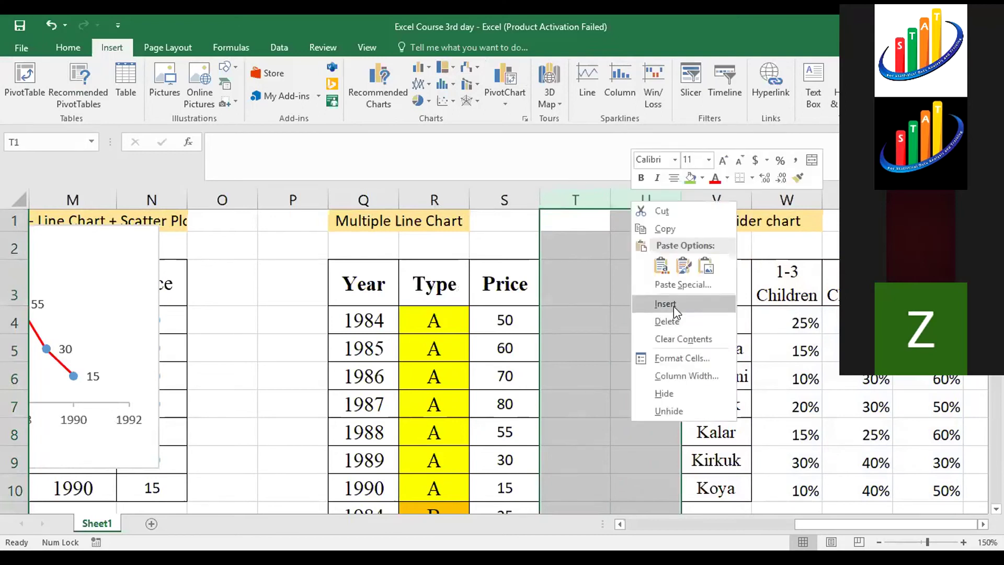
left_click(671, 304)
left_click(725, 321)
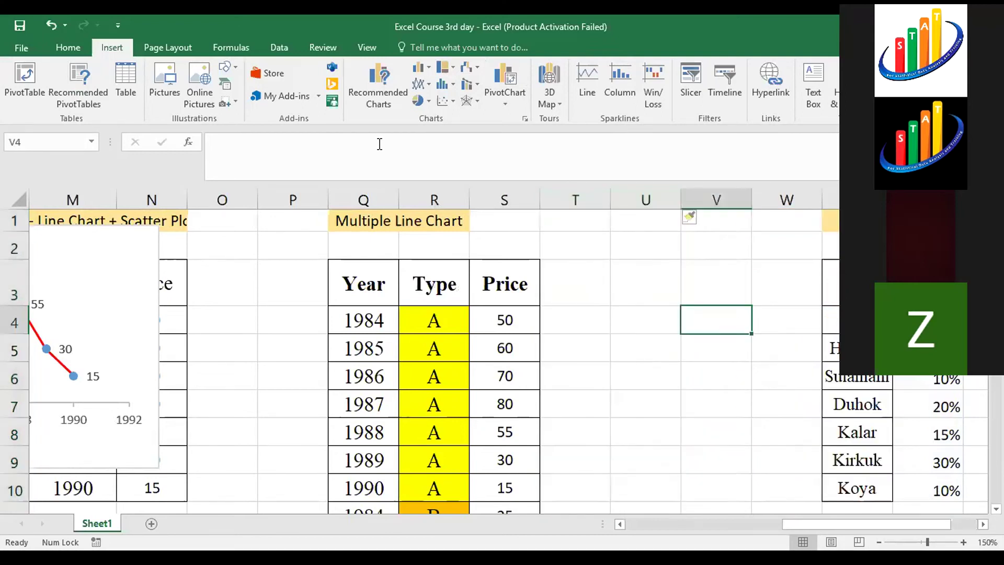
left_click(443, 99)
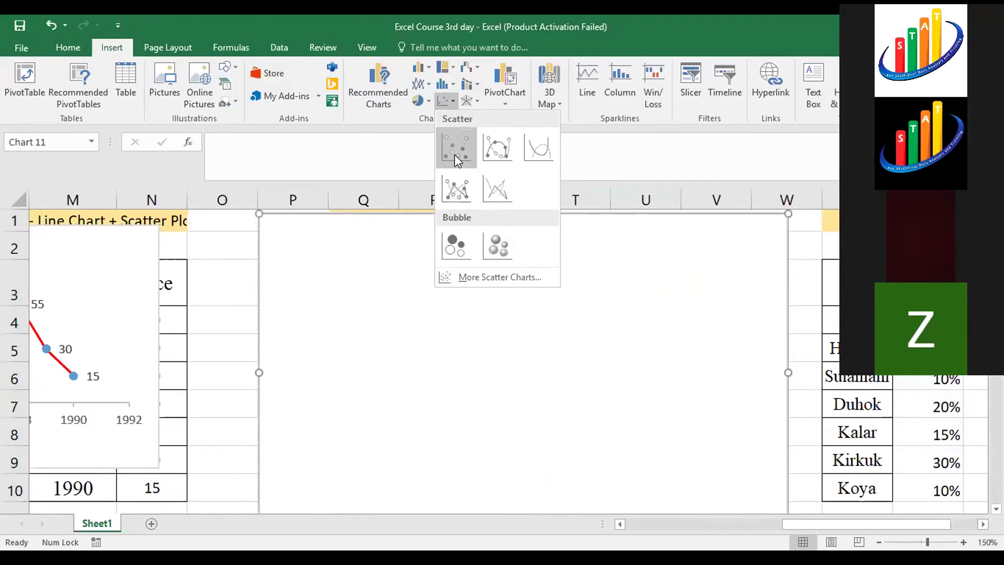
left_click(691, 302)
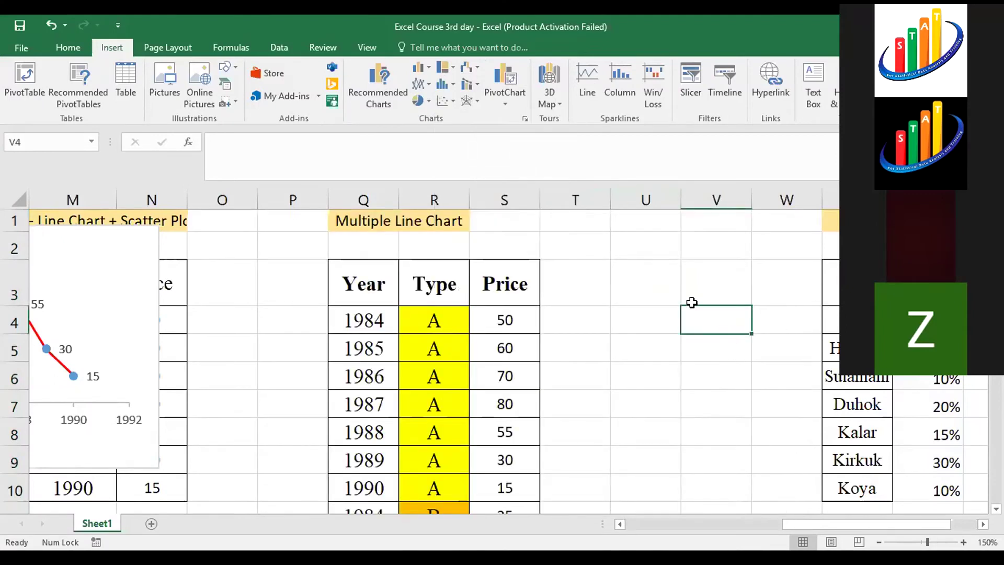
Insert an empty scatter chart with straight lines and markers, shrunk and placed beside the Multiple Line Chart table, about T2:W8.
left_click(453, 103)
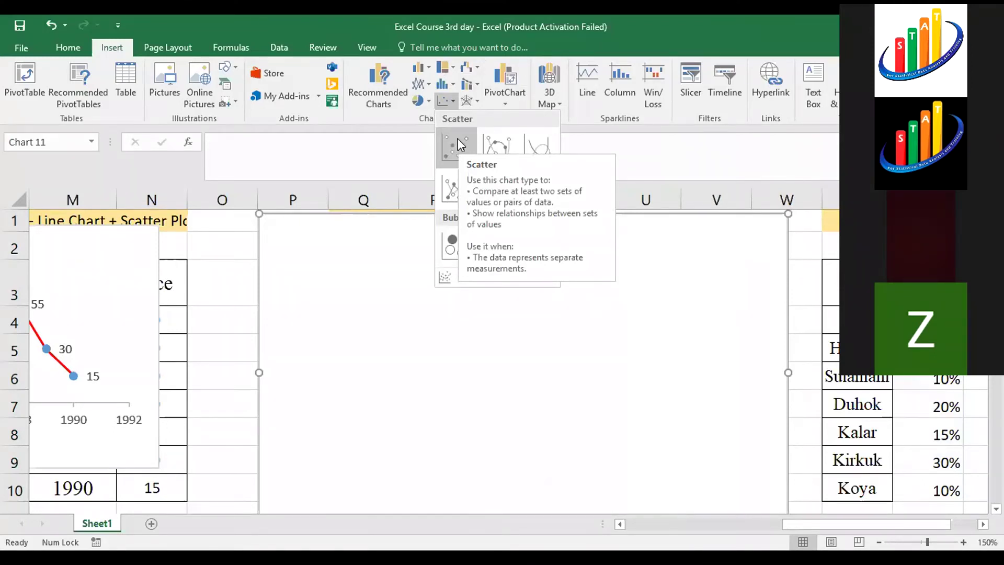
left_click(453, 188)
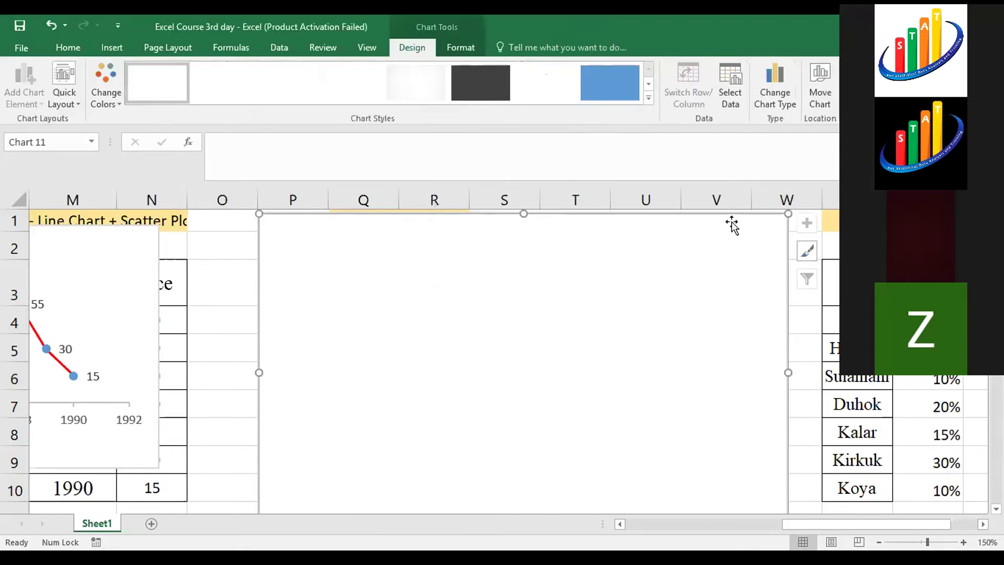
left_click_drag(511, 329, 748, 228)
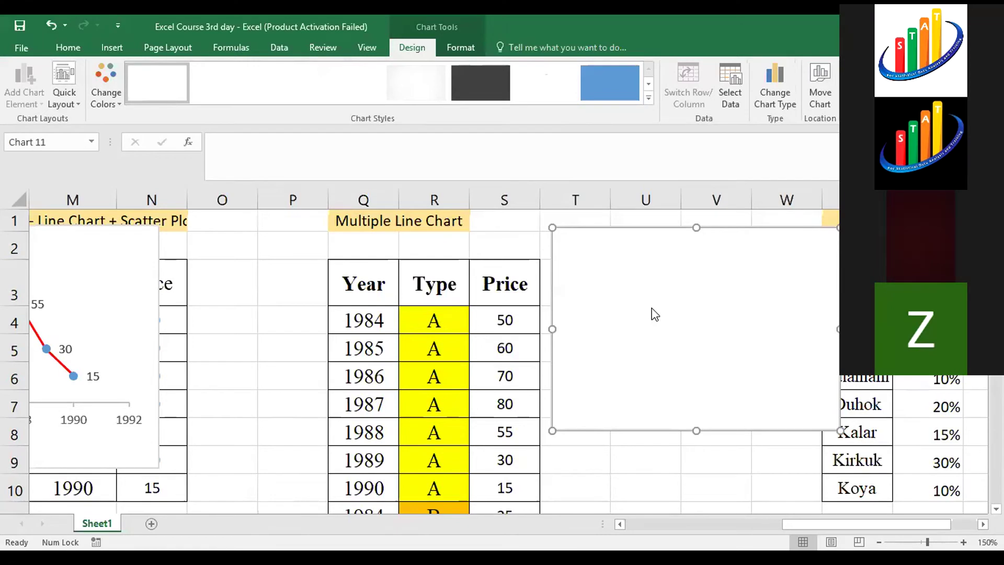
Open the empty chart's data source and add a first series named Type A.
right_click(655, 315)
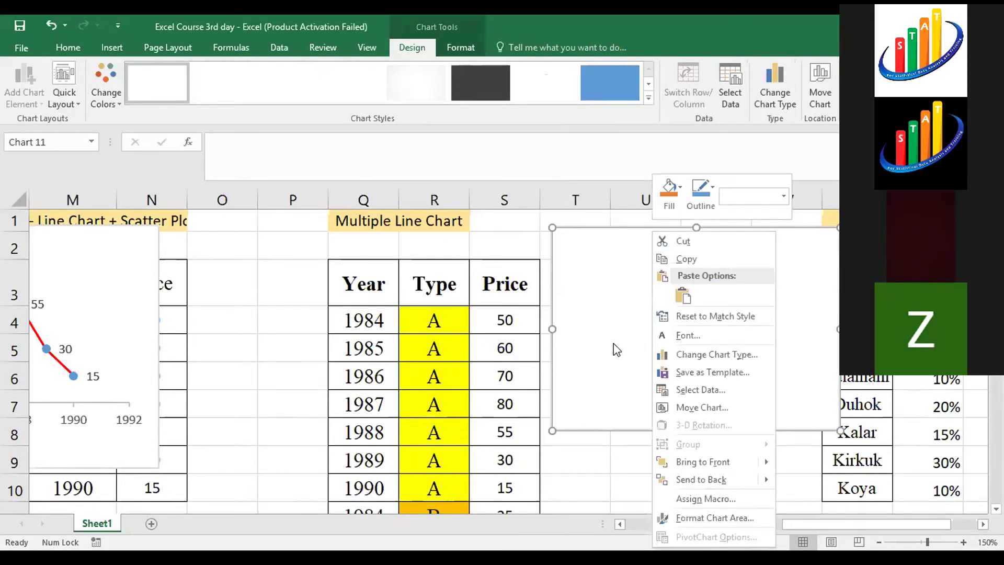
left_click(685, 391)
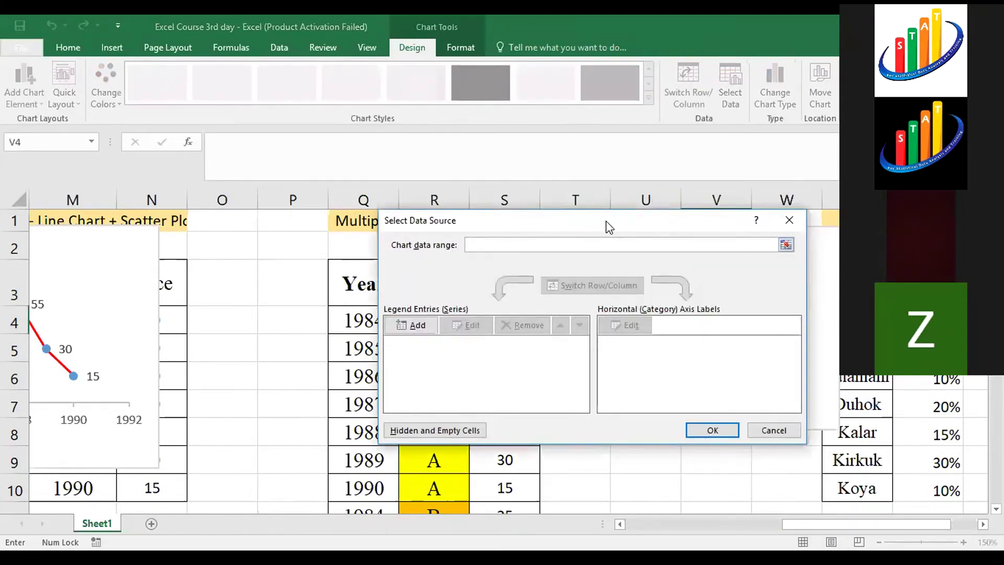
left_click_drag(609, 228, 749, 232)
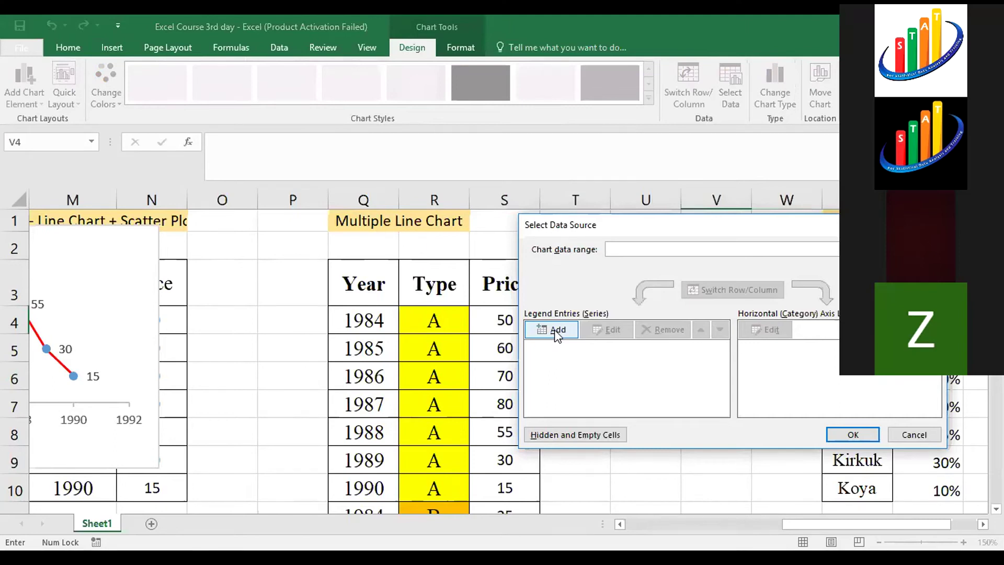
left_click(554, 329)
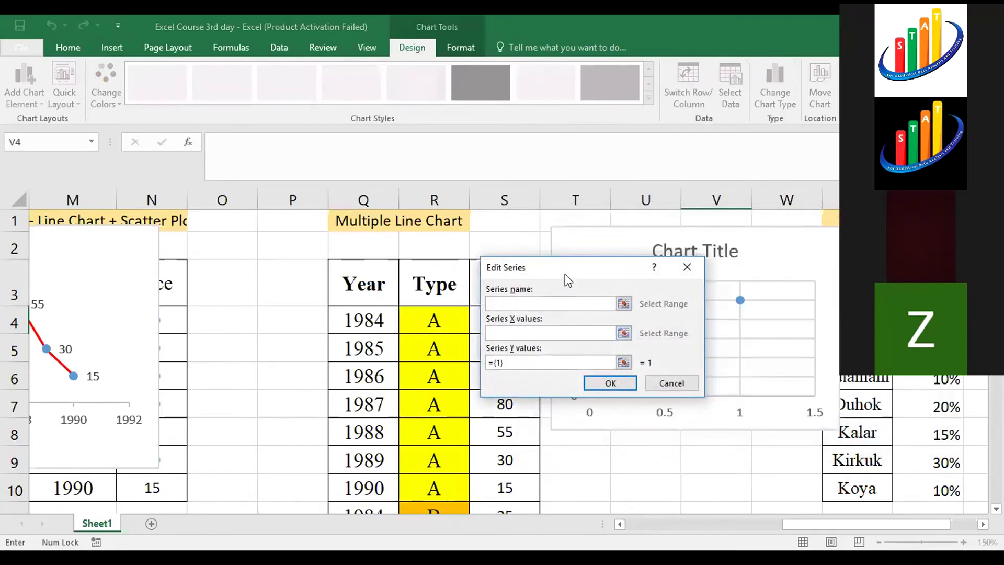
type("Type A")
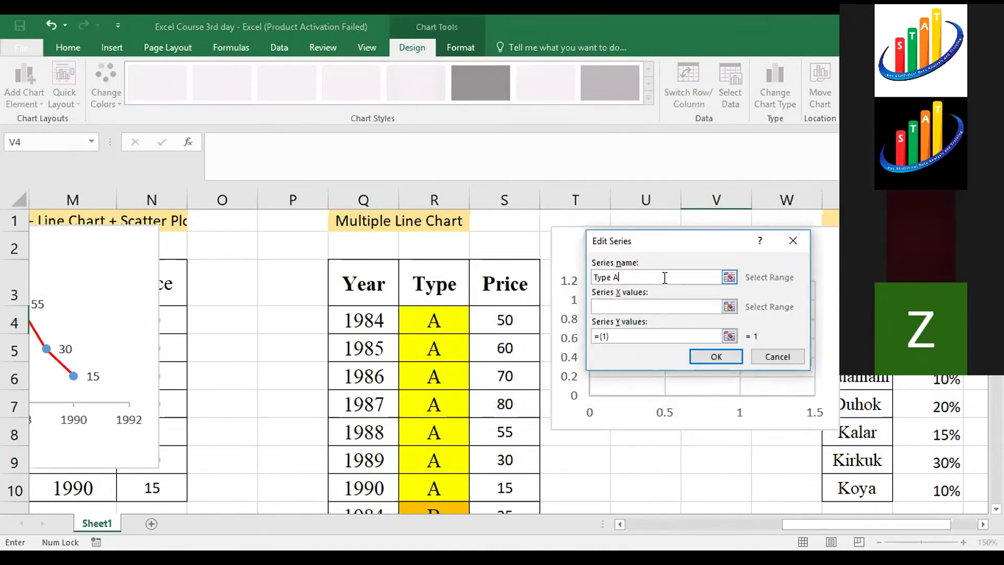
Set the X values of the Type A series to the years in Q4:Q10.
left_click(623, 307)
left_click(623, 307)
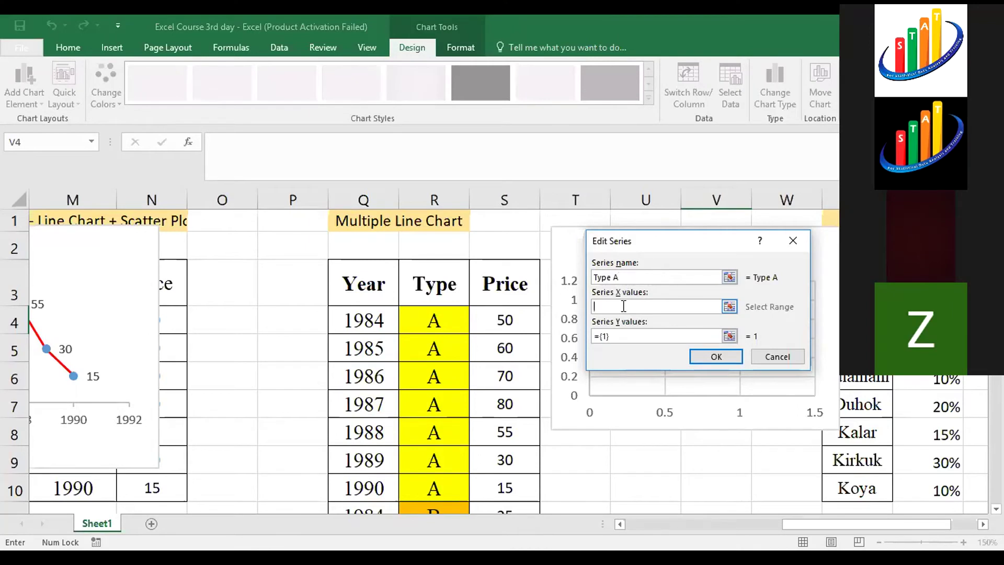
left_click(369, 319)
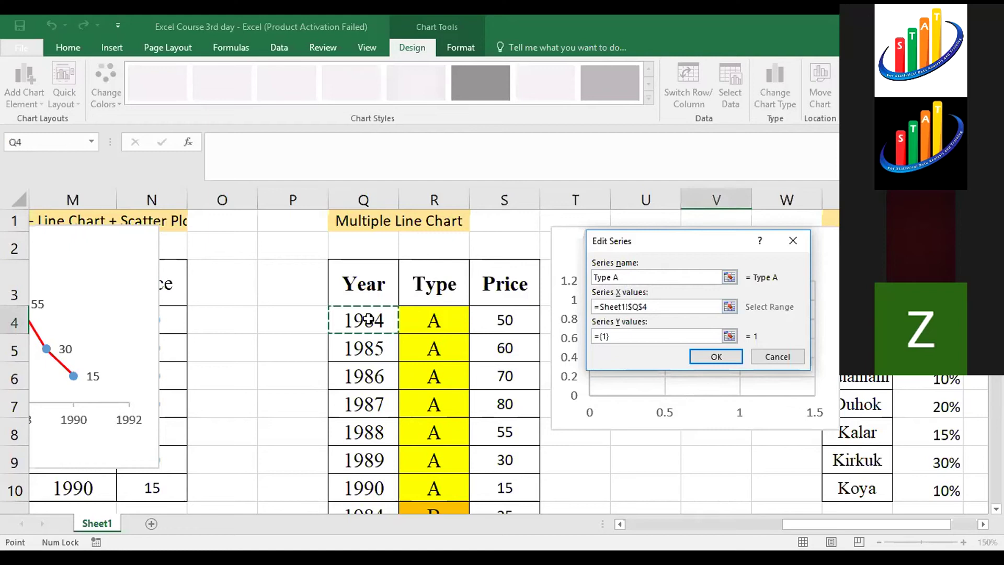
left_click(375, 475, "shift")
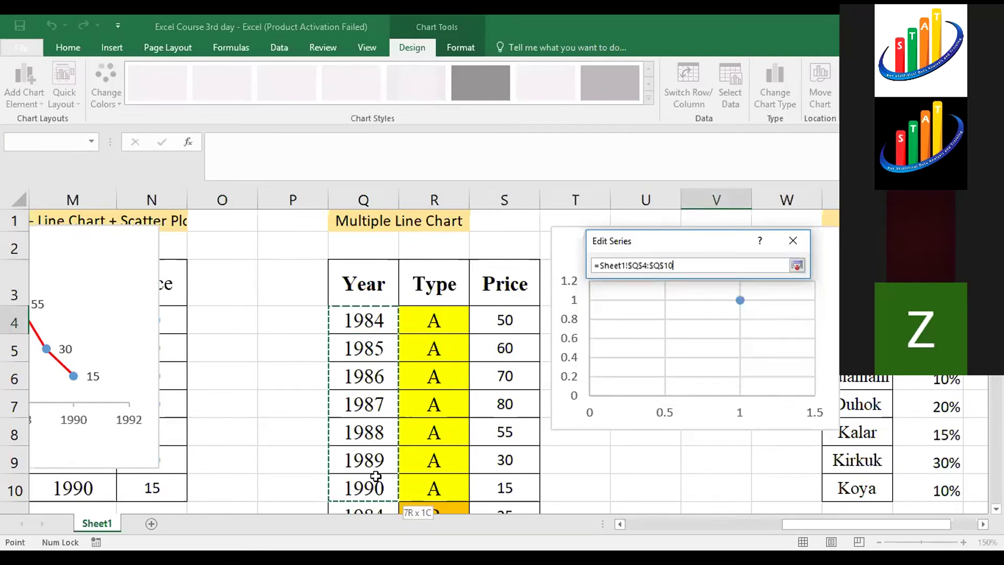
key("Return")
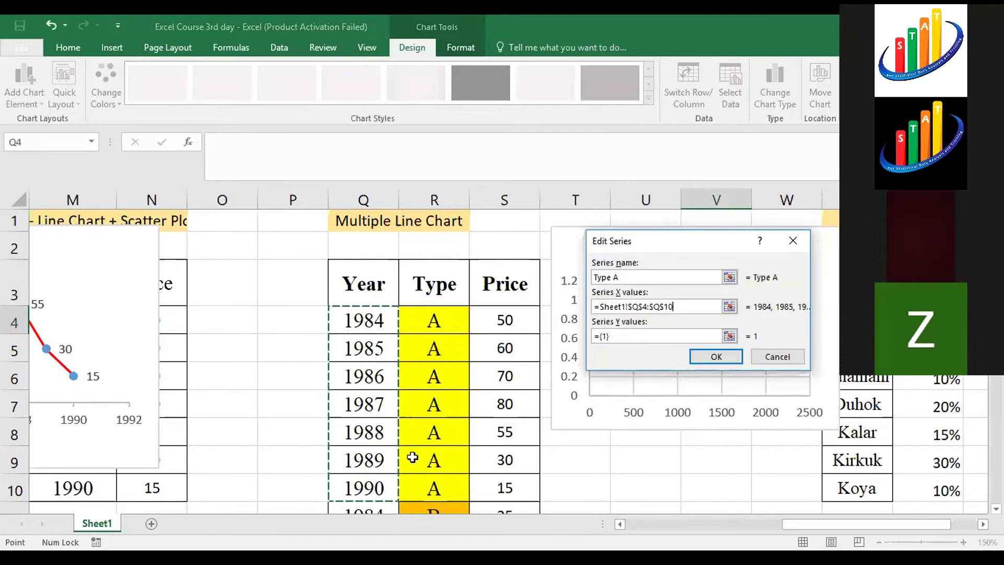
Replace the Y values of the Type A series with the prices in S4:S10 and accept the series.
left_click(619, 335)
left_click(619, 336)
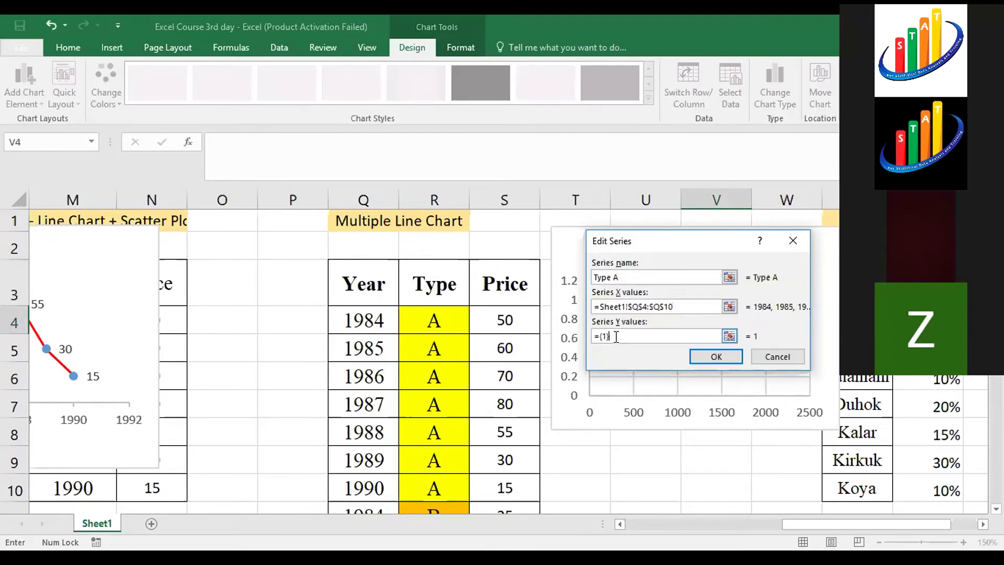
key("BackSpace")
key("BackSpace")
key("BackSpace")
key("BackSpace")
left_click(506, 320)
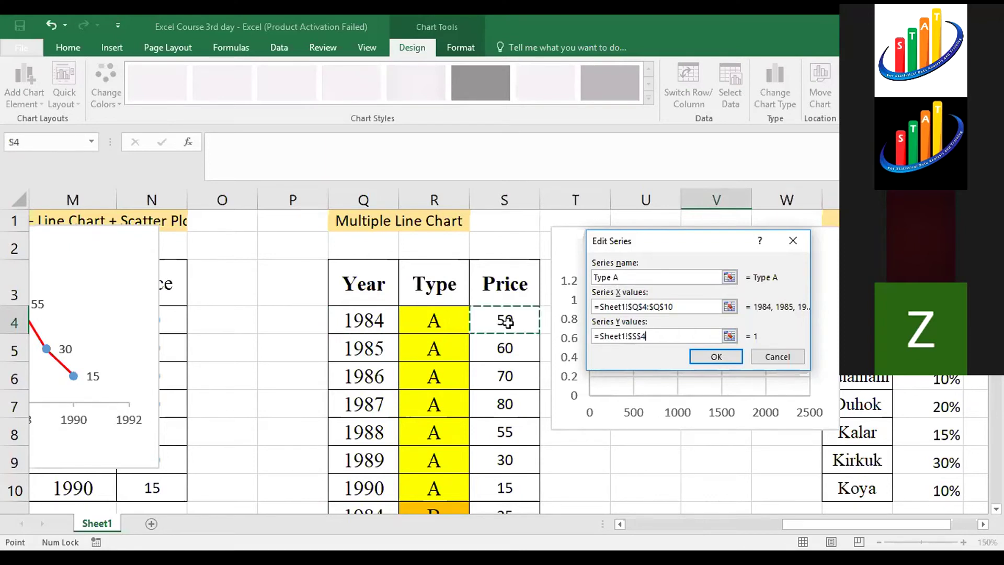
left_click_drag(515, 446, 515, 481)
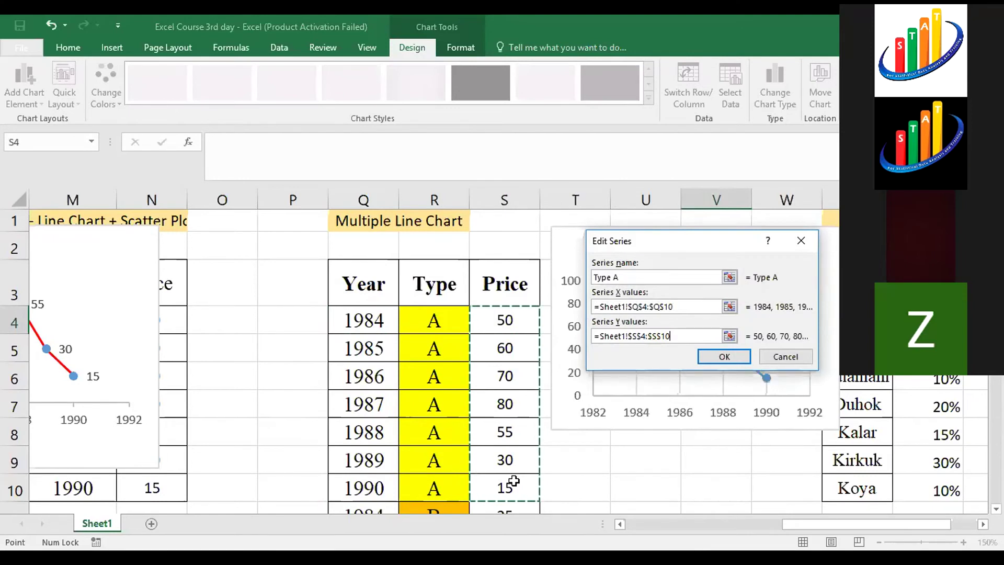
left_click(724, 357)
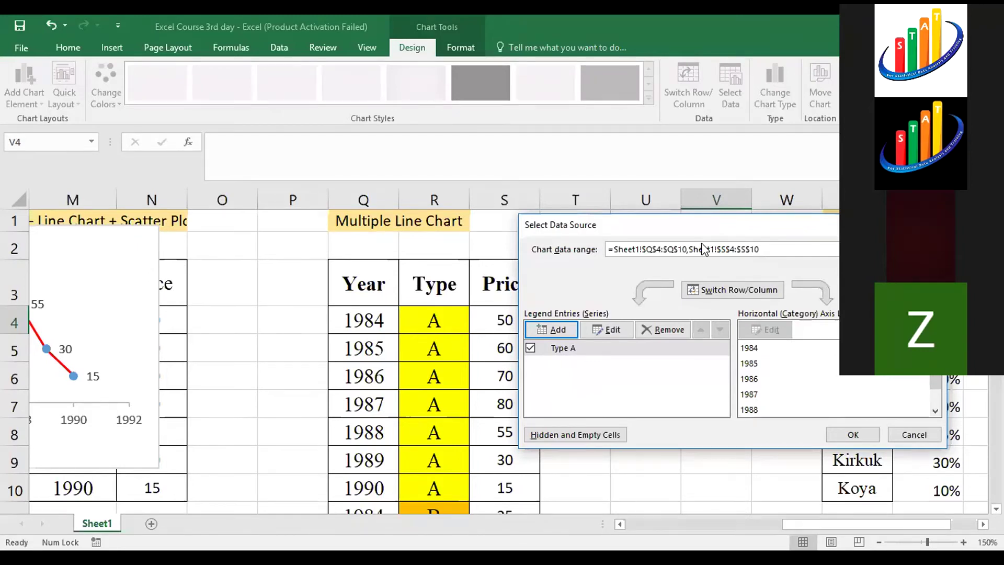
Add a second series named Type B with the years in Q11:Q17 as its X values.
left_click(600, 331)
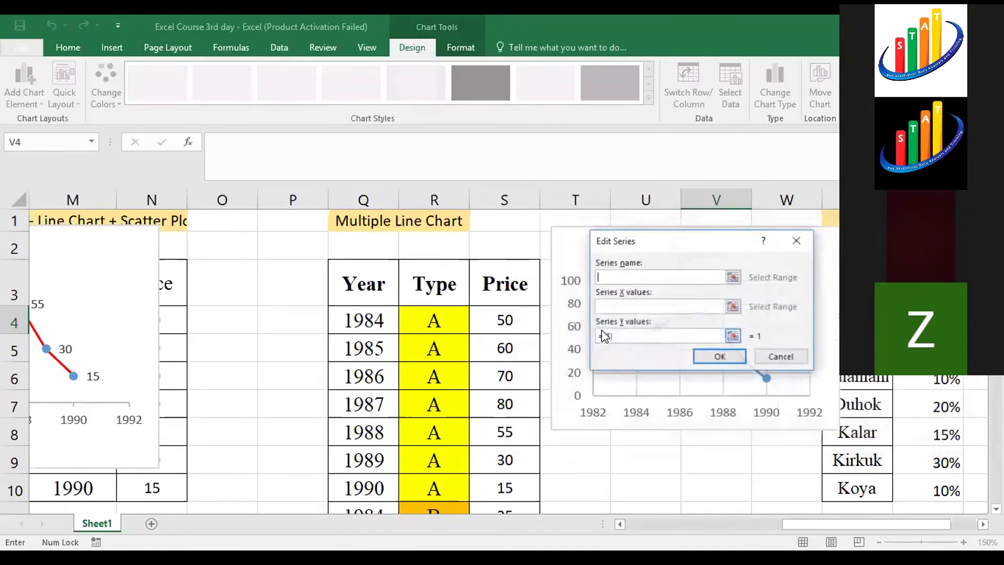
type("T")
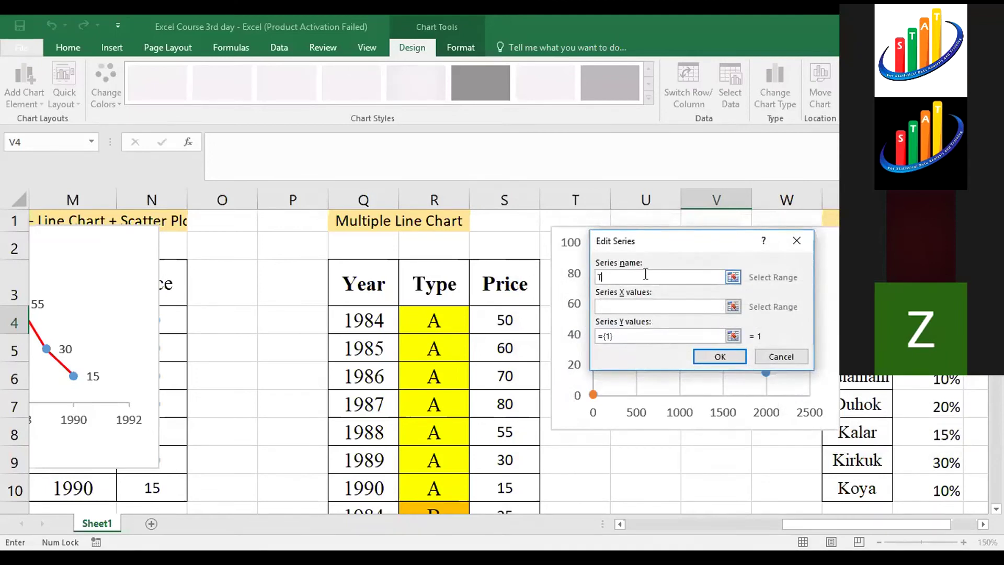
type("ype B")
left_click(640, 303)
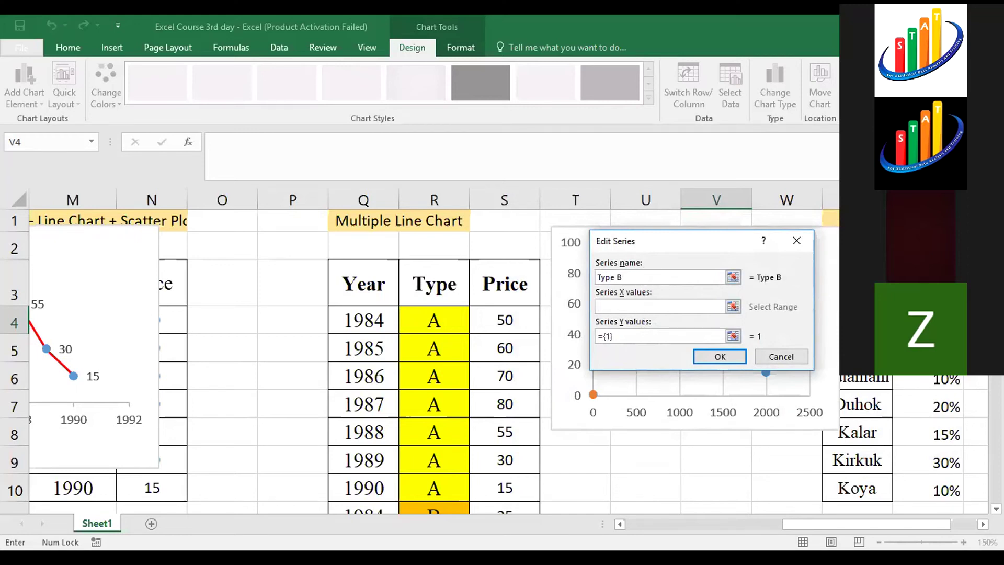
scroll(473, 345, "down", 2)
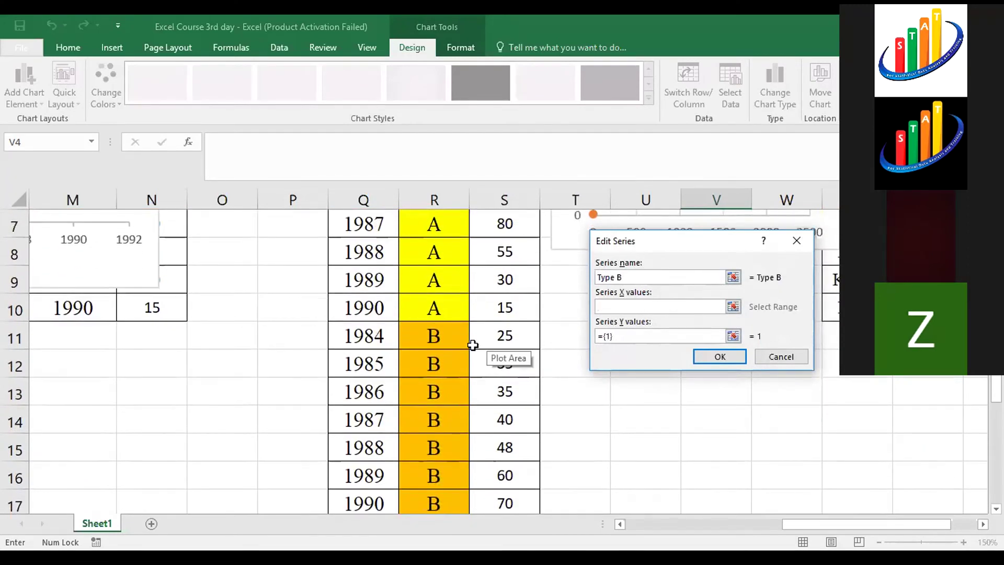
left_click(374, 343)
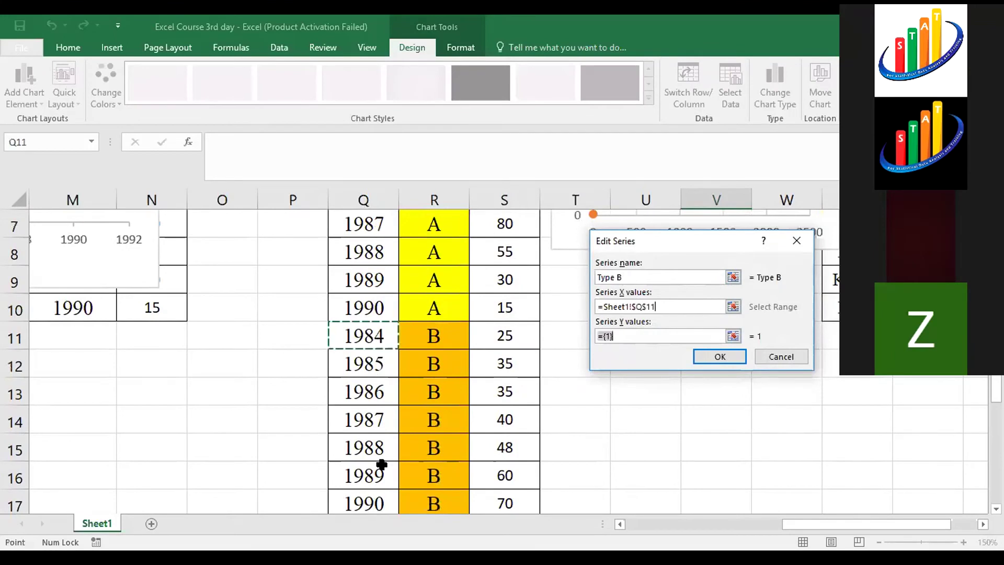
left_click_drag(375, 340, 374, 366)
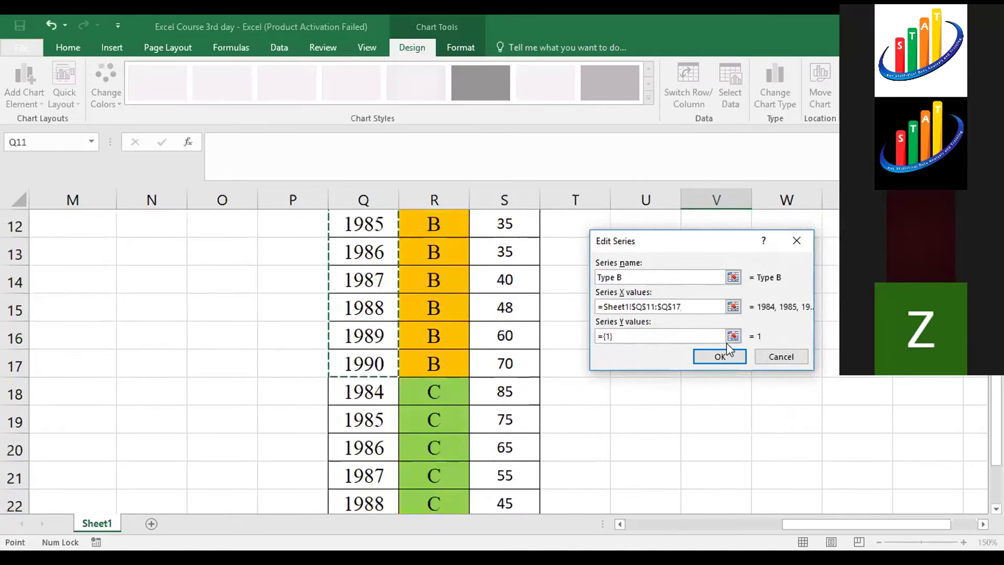
Replace the Y values of the Type B series with the prices in S11:S17 and accept the series.
left_click(716, 334)
key("BackSpace")
key("BackSpace")
key("BackSpace")
key("BackSpace")
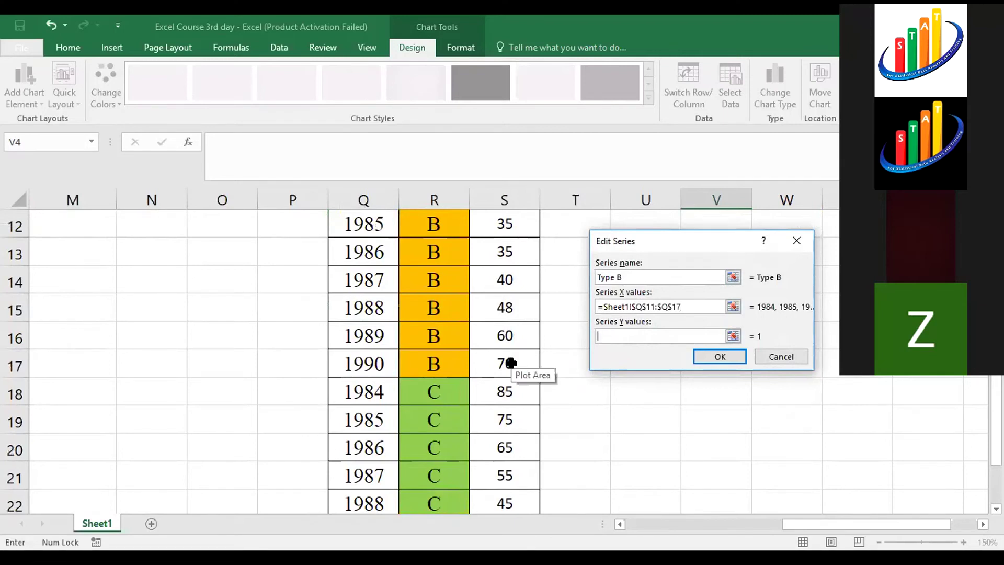
left_click_drag(513, 230, 505, 363)
left_click_drag(510, 200, 520, 299)
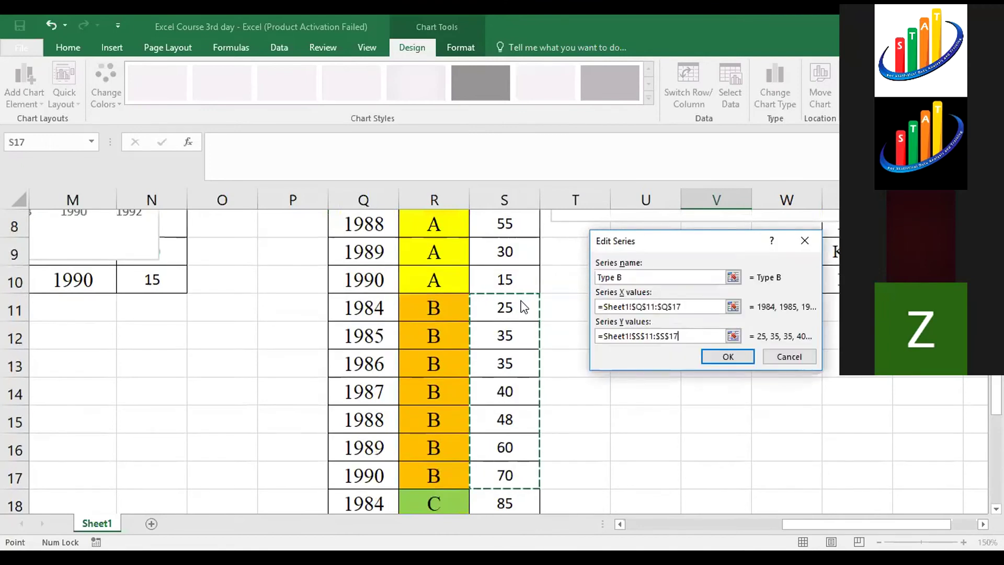
left_click(730, 361)
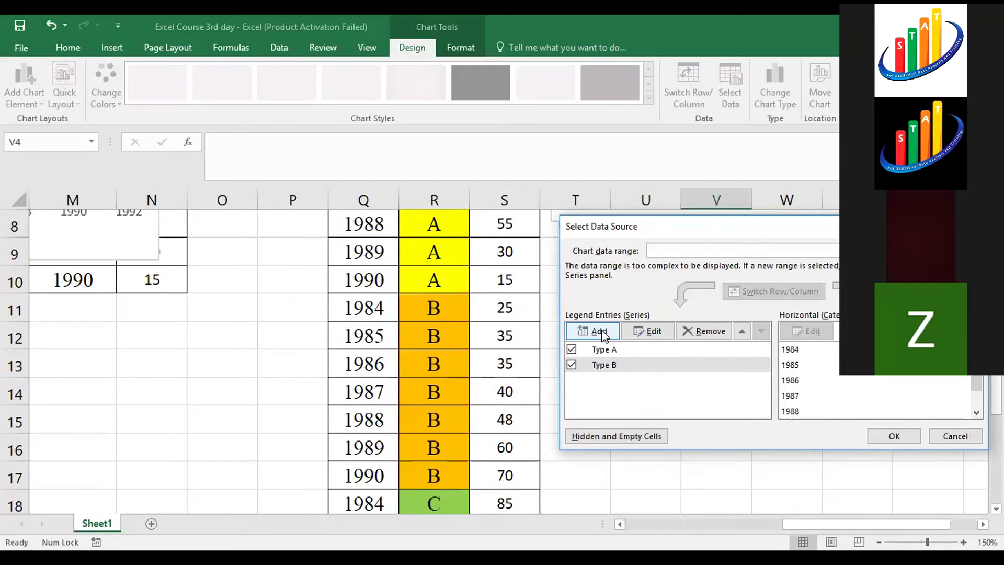
Add a third series named Type C with the years in Q18:Q24 as its X values.
left_click(600, 331)
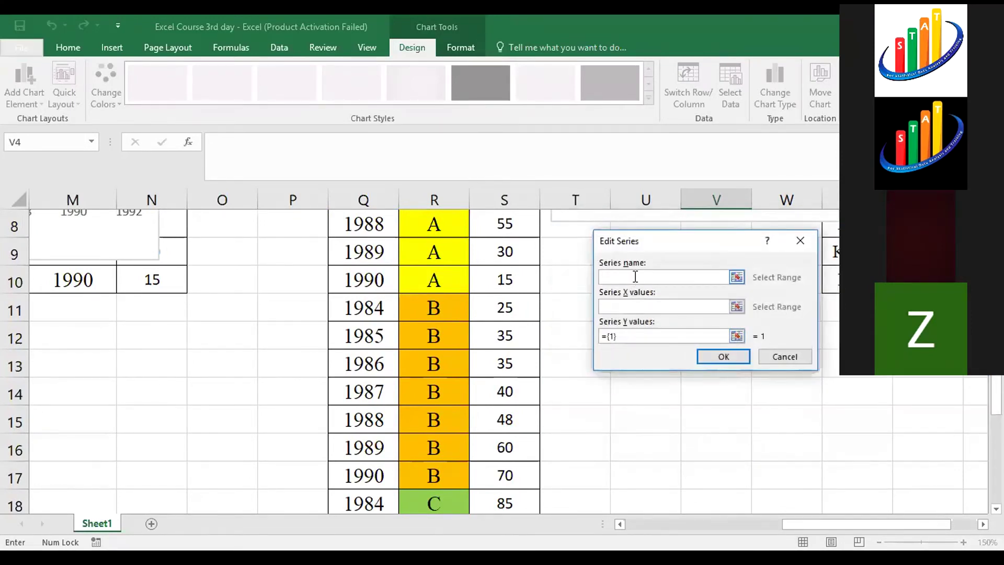
type("Type C")
left_click(622, 307)
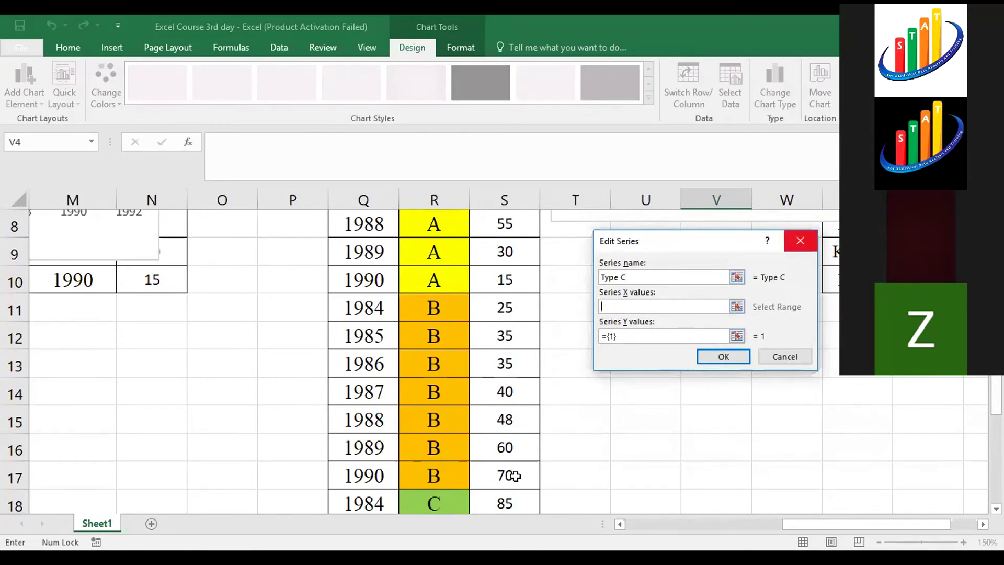
left_click(373, 506)
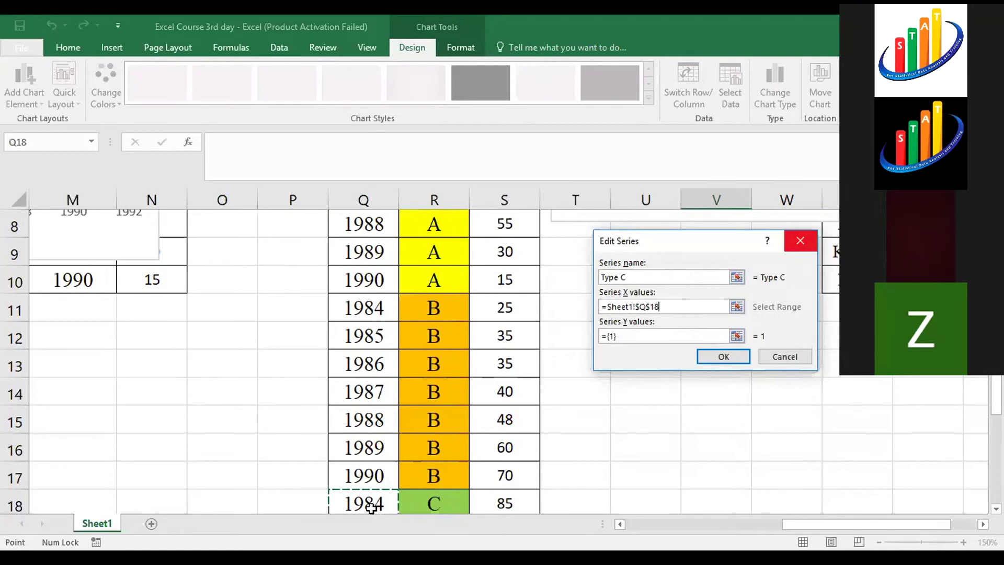
left_click_drag(366, 502, 365, 523)
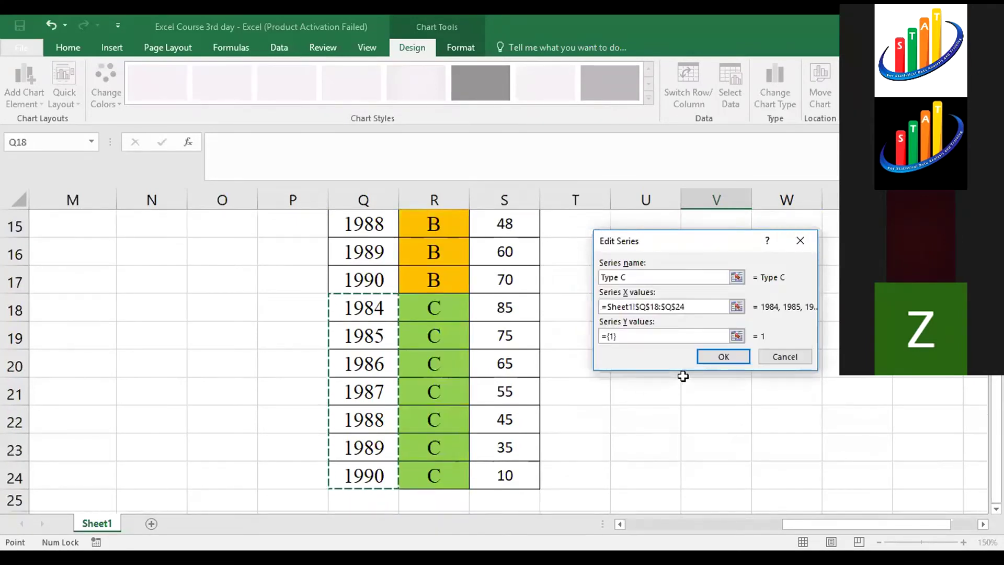
Replace the Y values of the Type C series with the prices in S18:S24, then accept the series and the chart's data source.
left_click(655, 336)
key("BackSpace")
key("BackSpace")
key("BackSpace")
key("BackSpace")
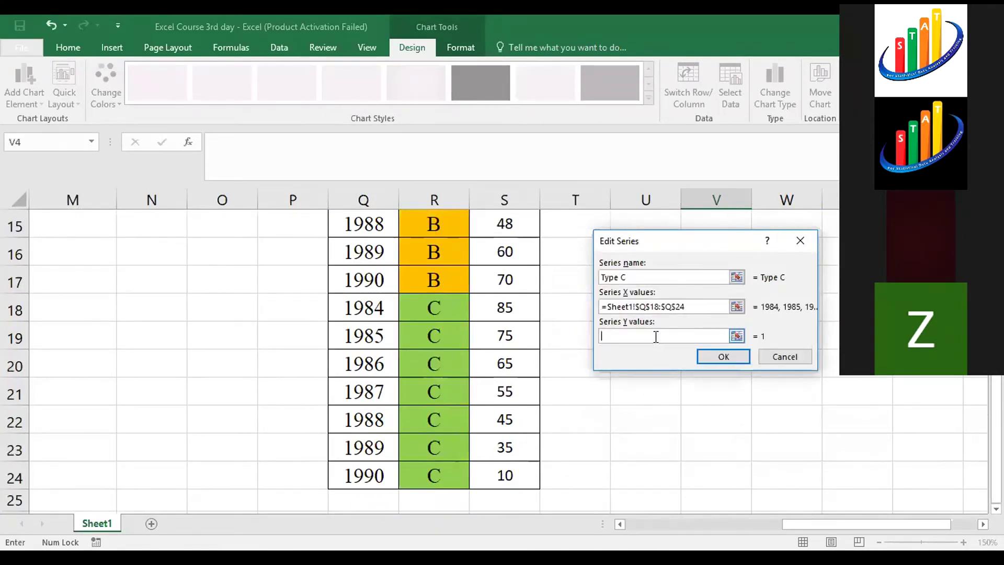
left_click(509, 309)
left_click(527, 472, "shift")
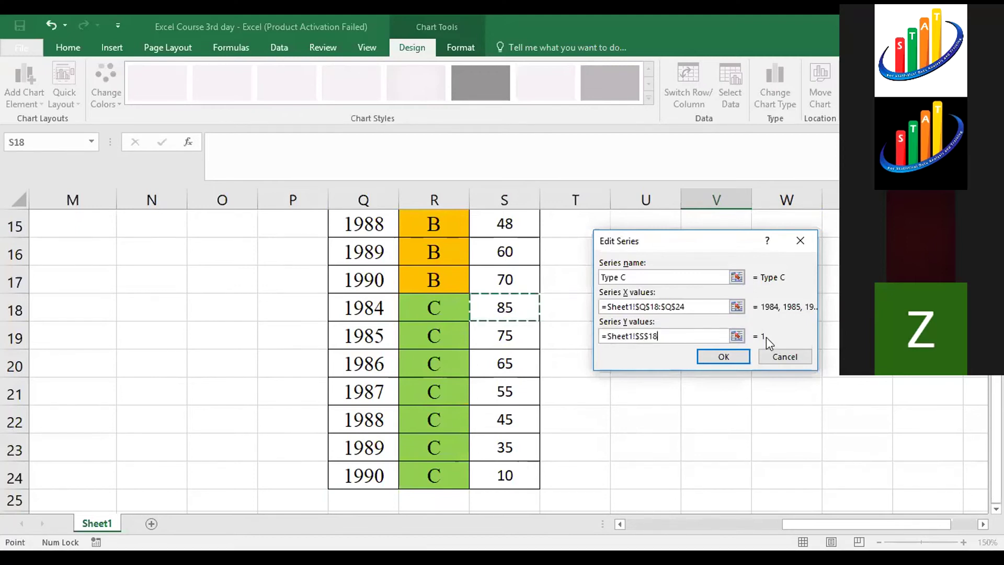
left_click(734, 357)
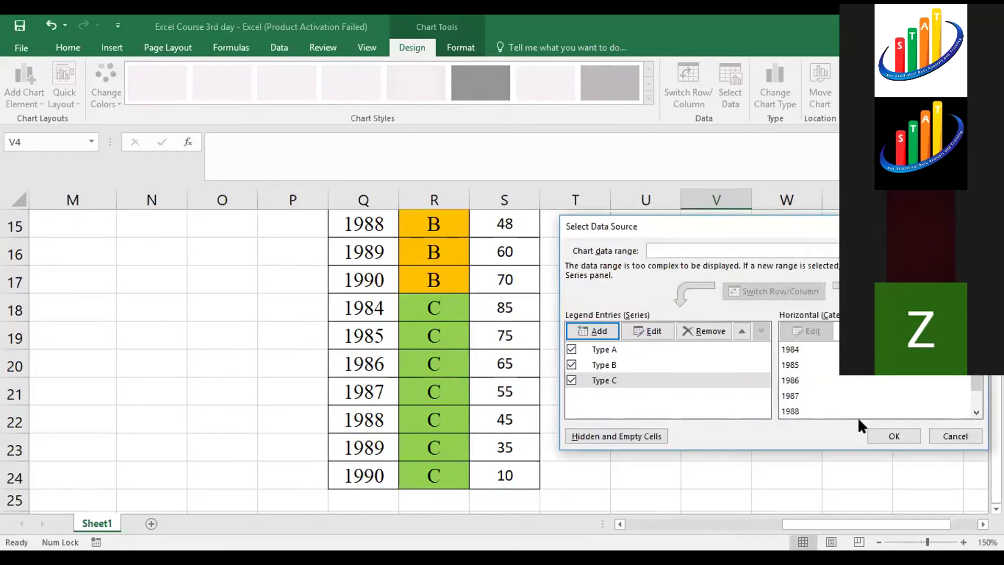
left_click(893, 436)
Enlarge the three-series chart so that it extends from column Q to about column X and down to row 9.
scroll(891, 437, "up", 5)
scroll(494, 361, "up", 1)
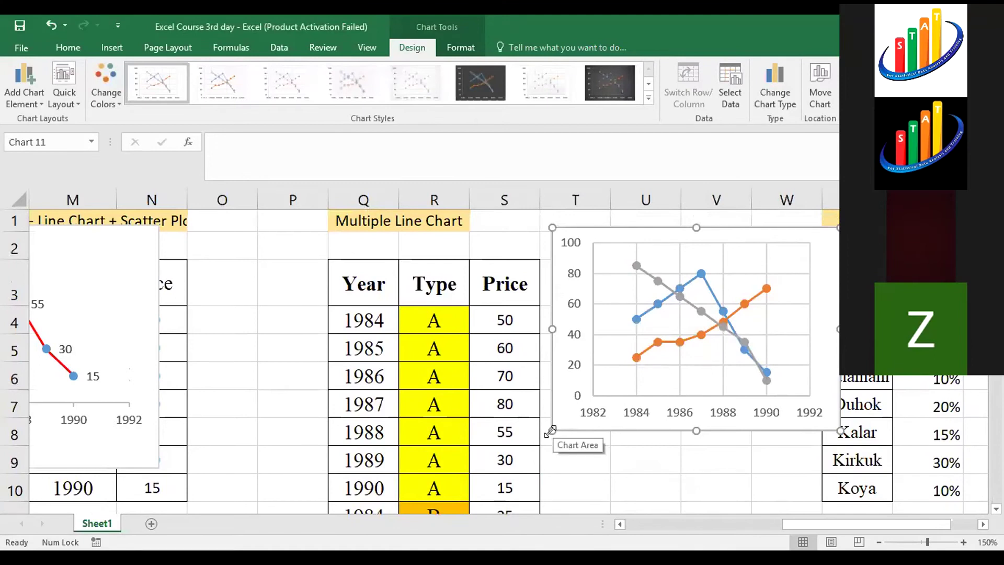
left_click_drag(552, 430, 378, 462)
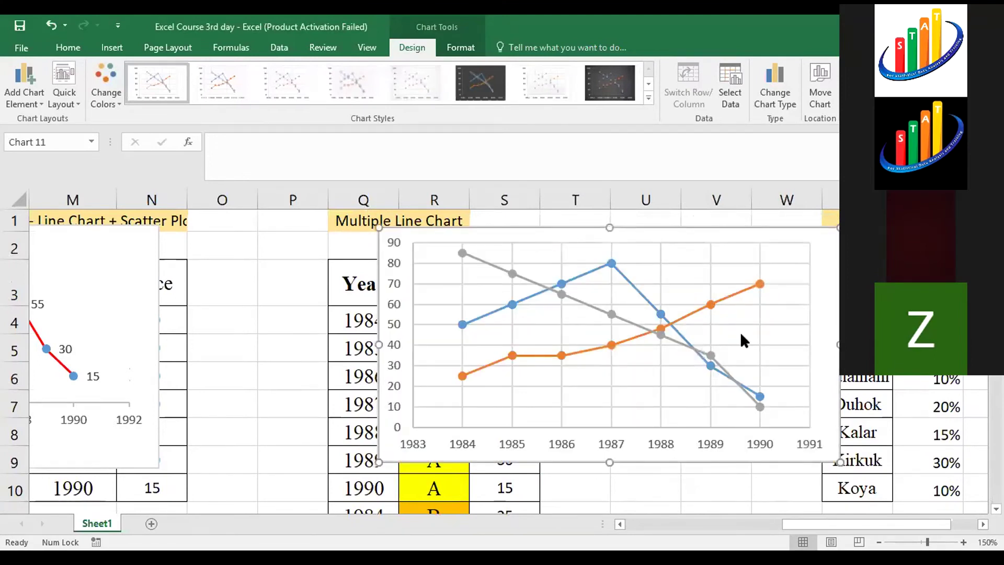
Apply Layout 1 to the three-series chart and delete its chart title.
mouse_move(762, 407)
left_click(79, 99)
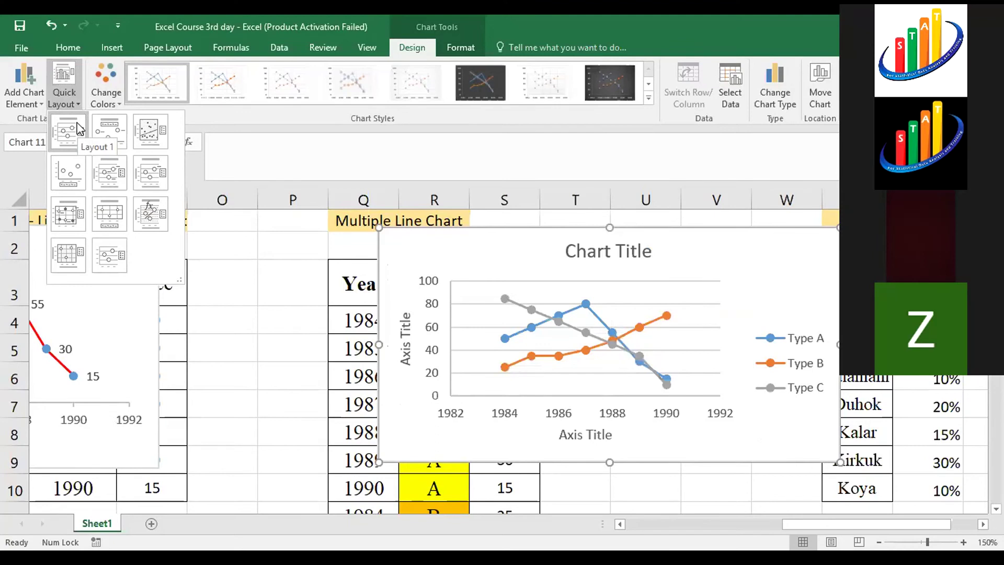
left_click(79, 128)
left_click(627, 253)
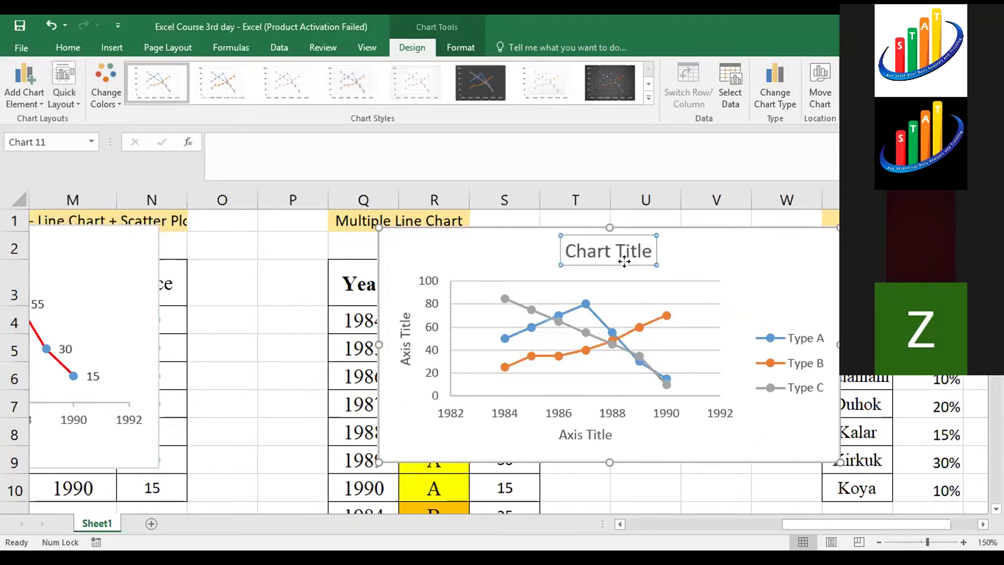
key("Delete")
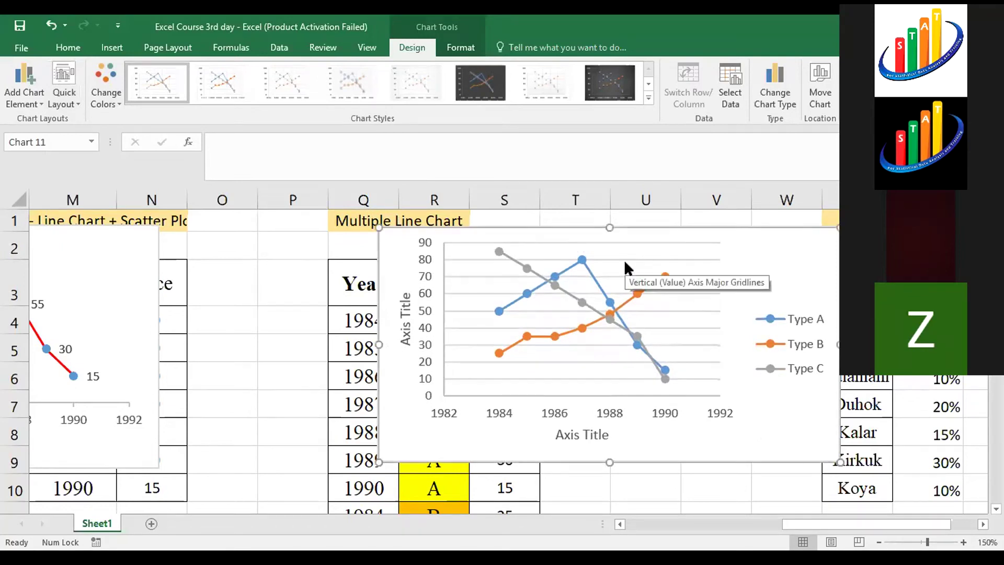
Replace the horizontal axis title text with "Year".
left_click(592, 435)
double_click(593, 434)
double_click(594, 432)
left_click_drag(594, 432, 555, 434)
type("Year")
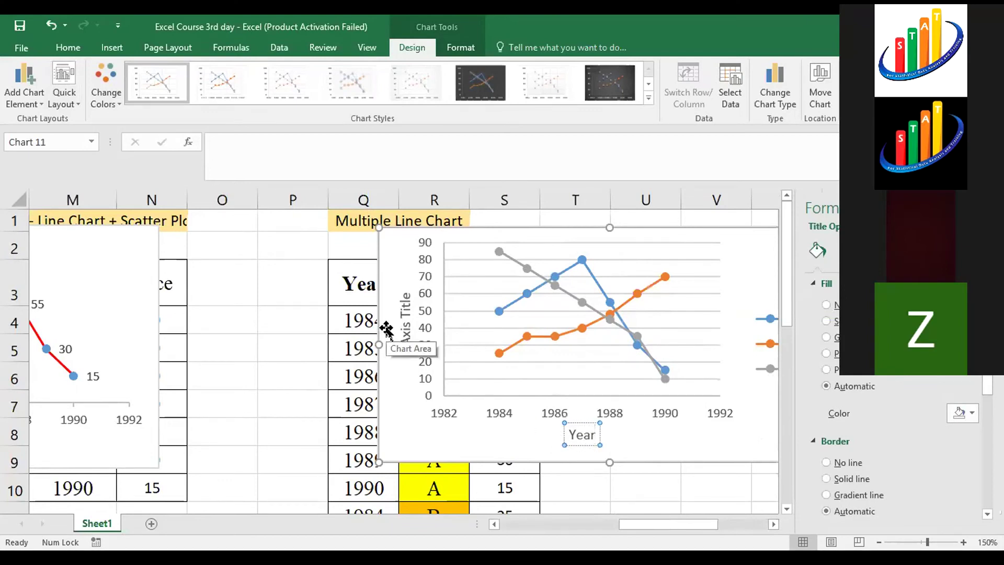
Replace the vertical axis title text with "Price".
left_click(406, 312)
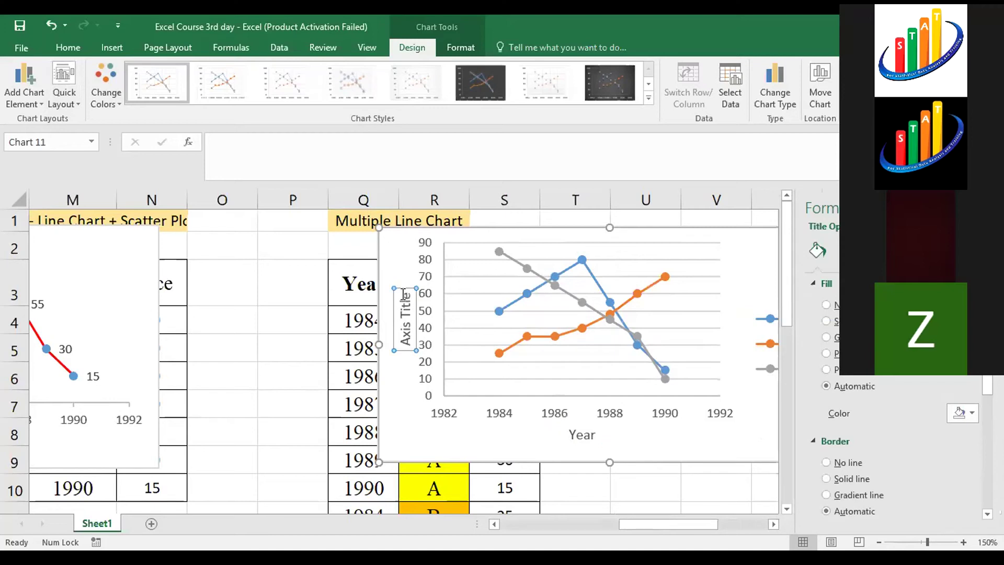
left_click_drag(407, 293, 406, 330)
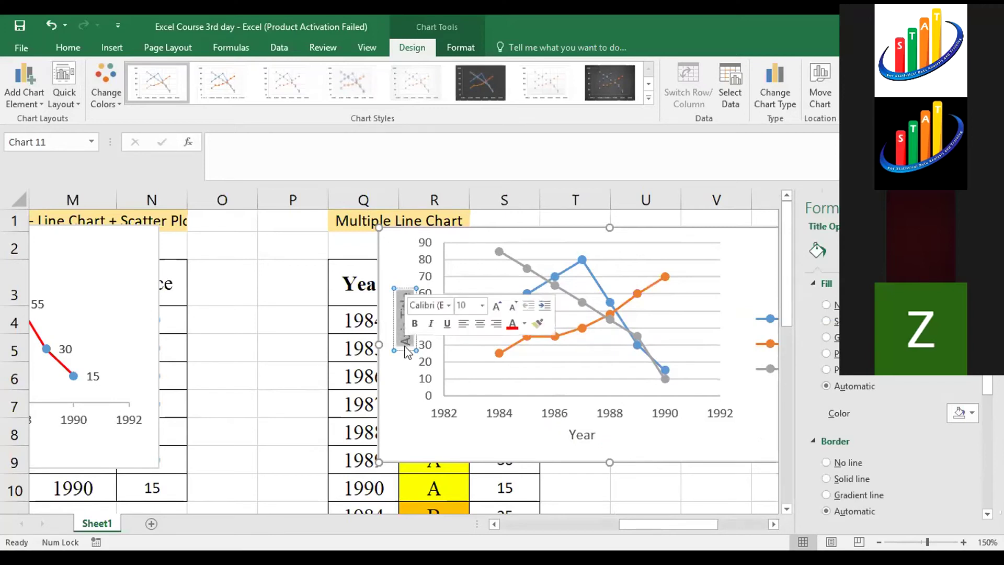
type("Price")
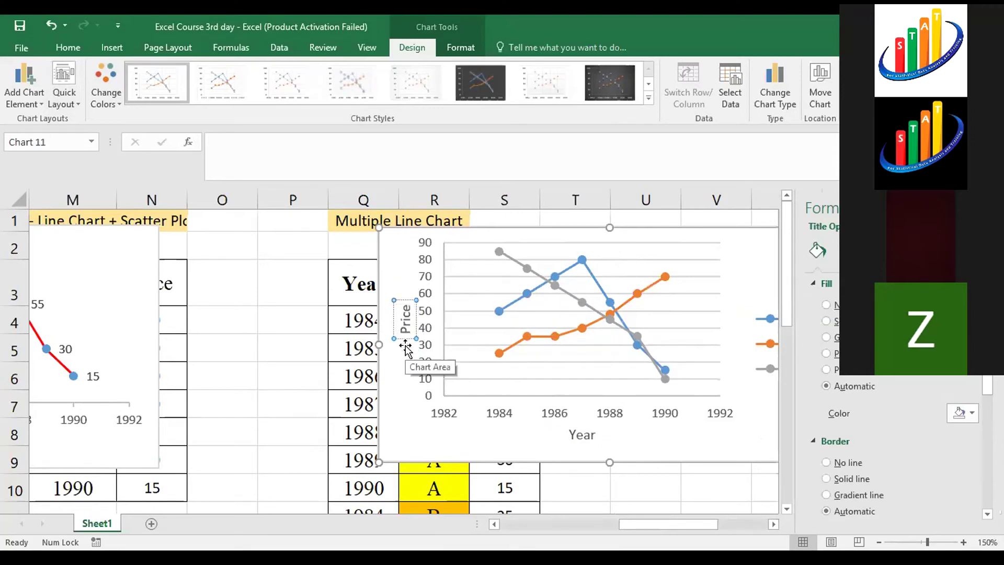
left_click(715, 328)
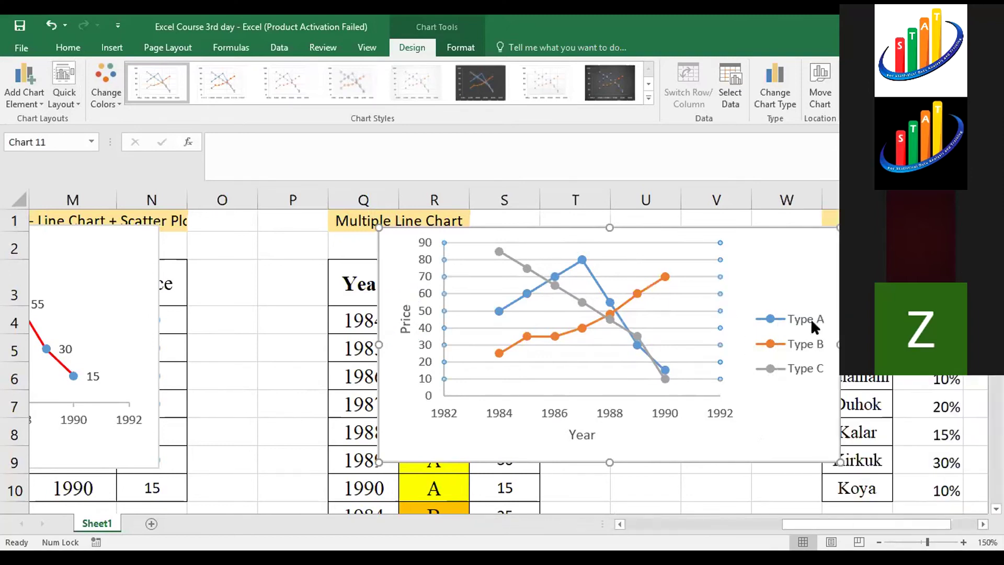
Move the legend up level with the top of the plot, then move the chart beside the price table, starting at column T.
left_click(803, 325)
left_click_drag(773, 307, 769, 241)
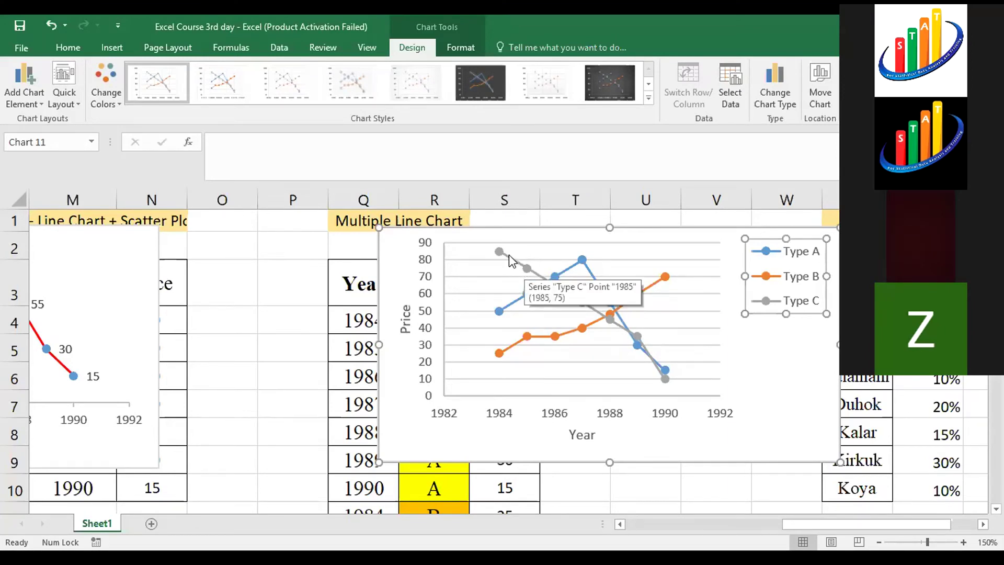
mouse_move(494, 252)
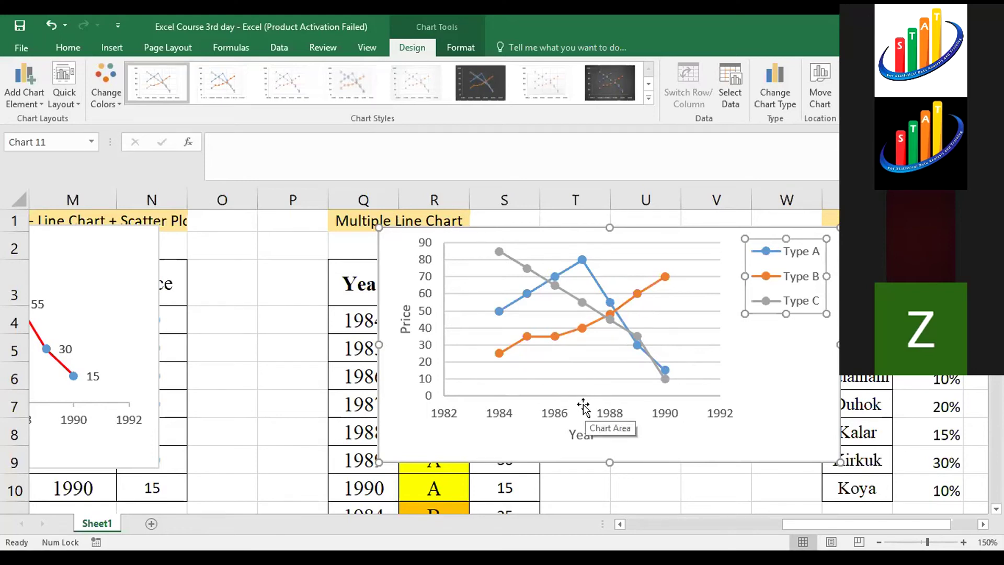
mouse_move(584, 264)
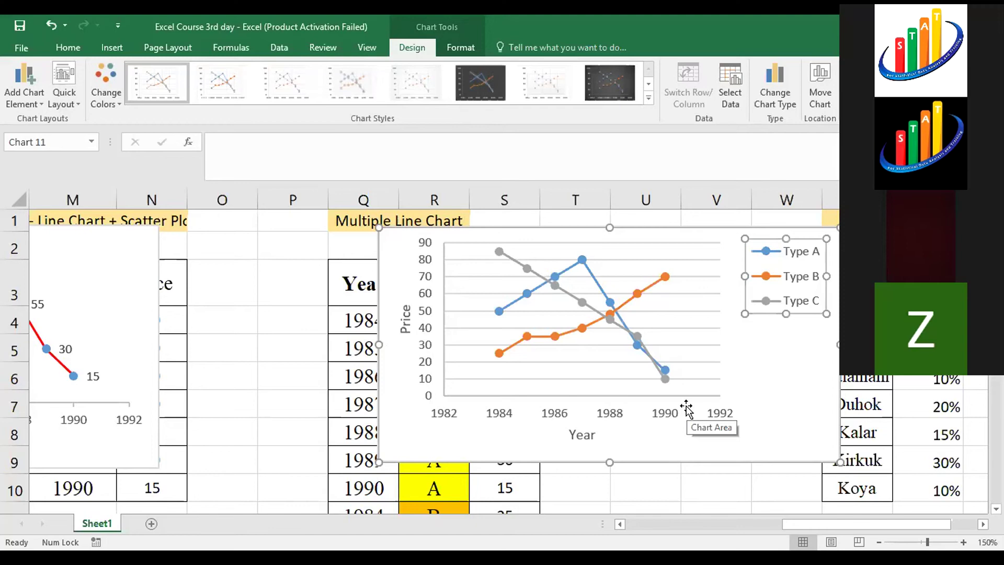
left_click(676, 461)
left_click_drag(676, 461, 835, 486)
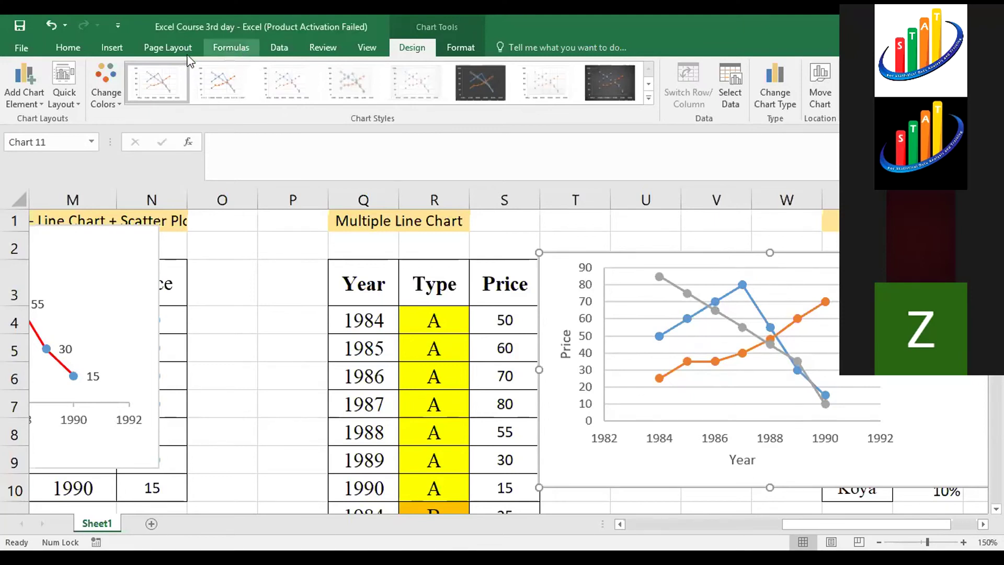
Examine the fill and border options in the chart area's formatting settings, then close them.
left_click(166, 49)
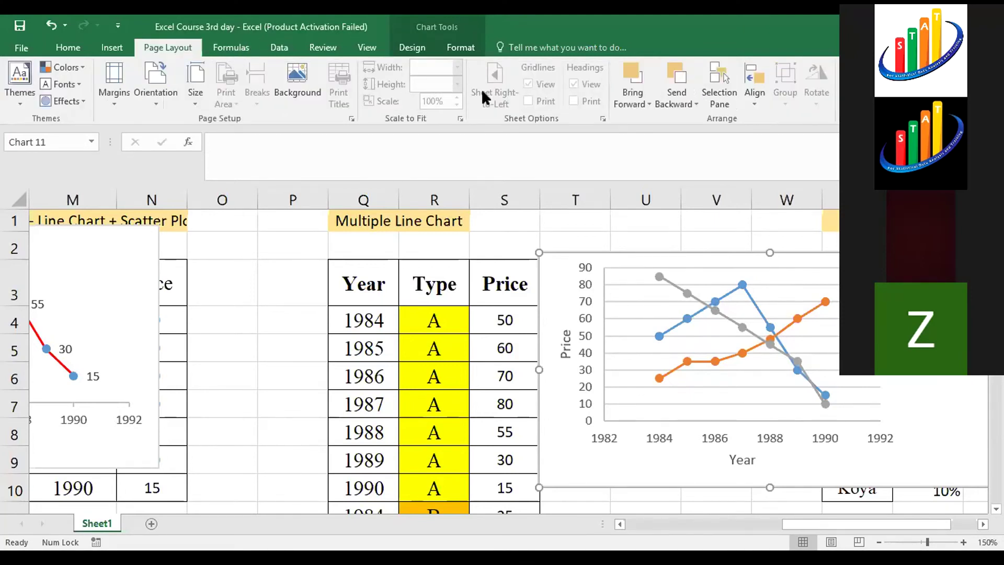
left_click(679, 289)
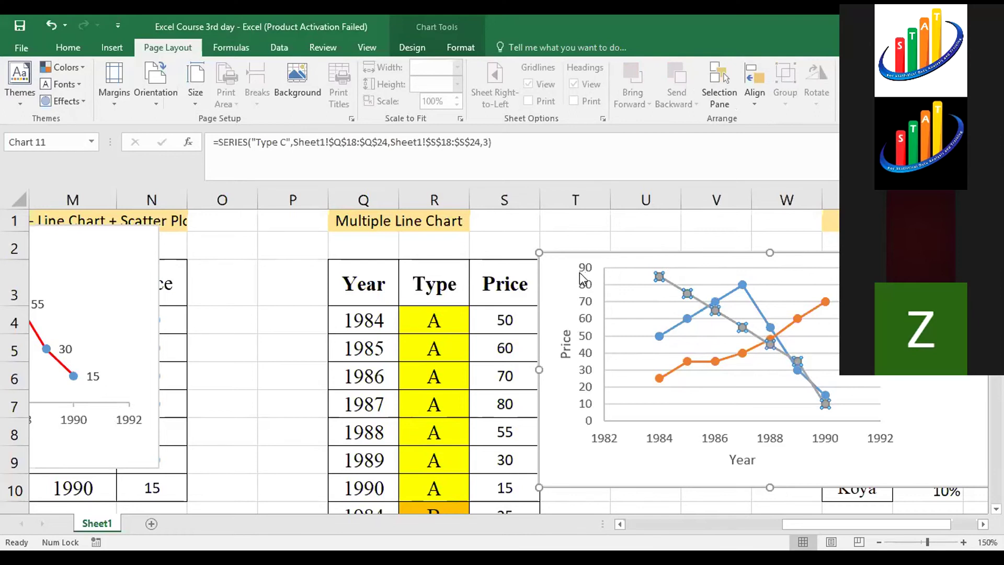
left_click(576, 253)
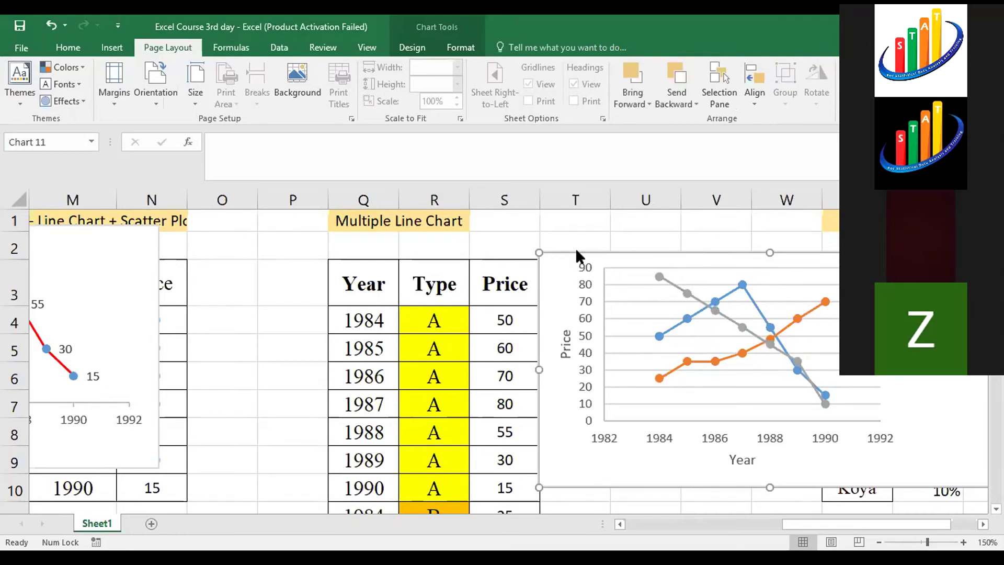
right_click(577, 256)
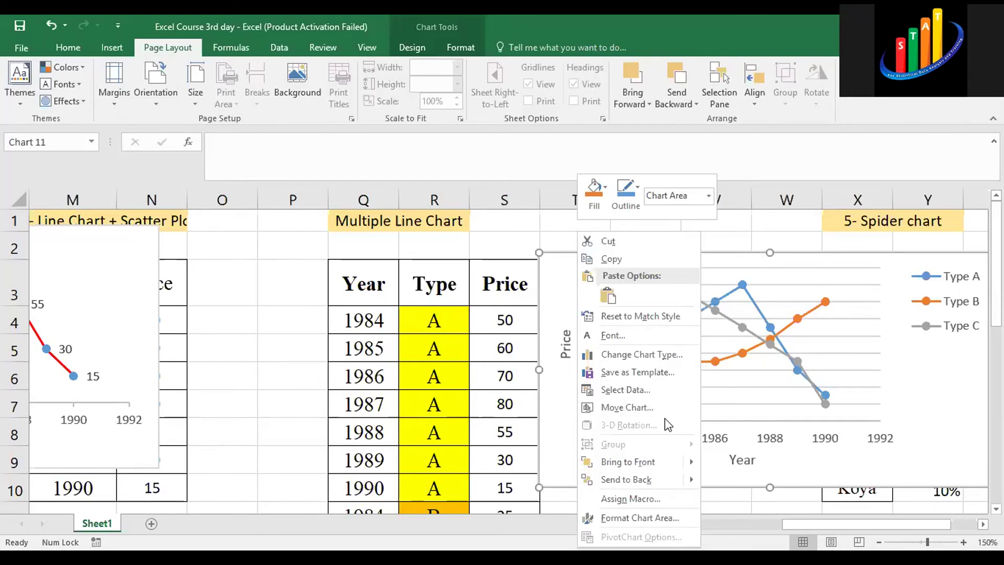
left_click(654, 515)
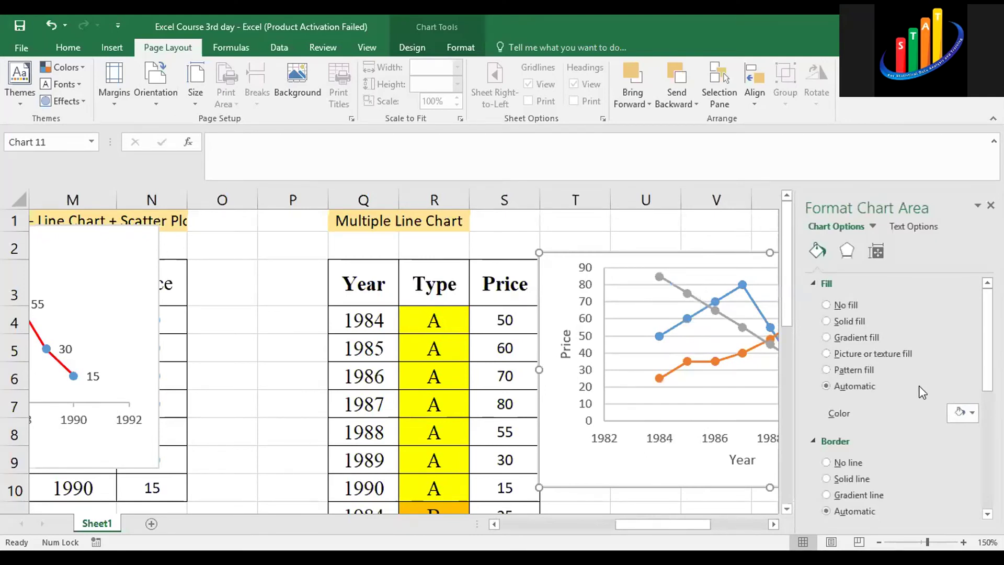
scroll(967, 357, "down", 3)
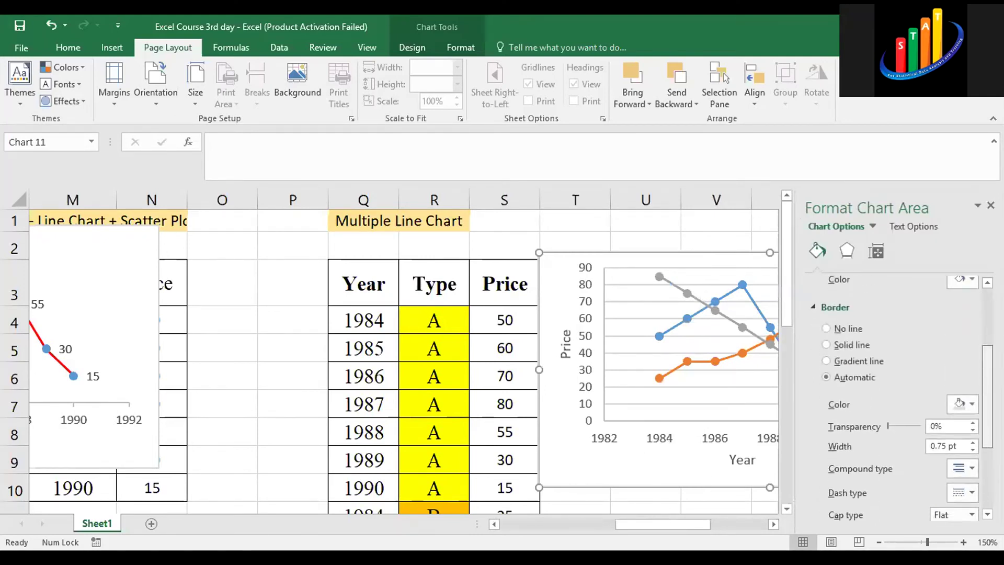
scroll(906, 397, "down", 1)
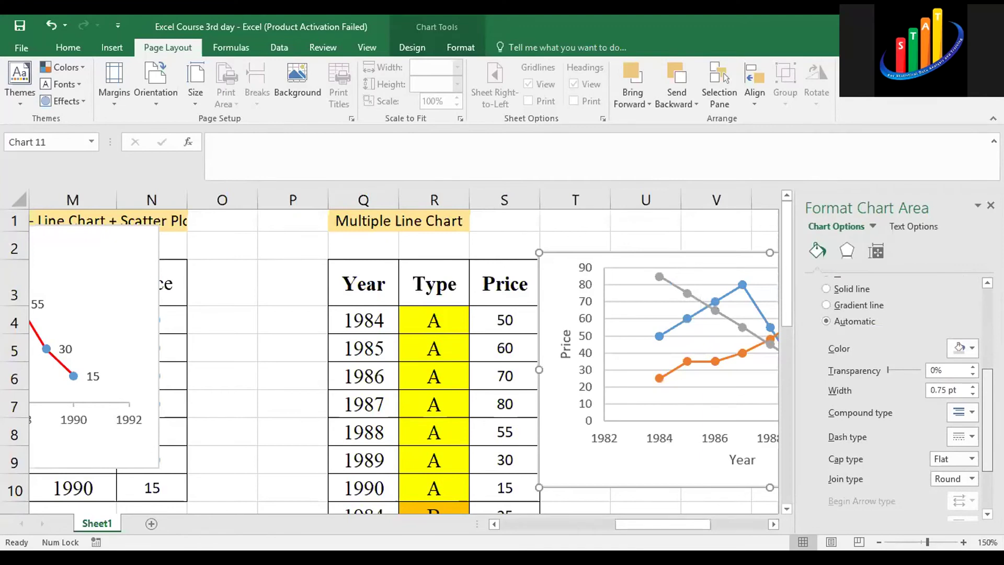
scroll(906, 397, "down", 2)
scroll(906, 398, "up", 6)
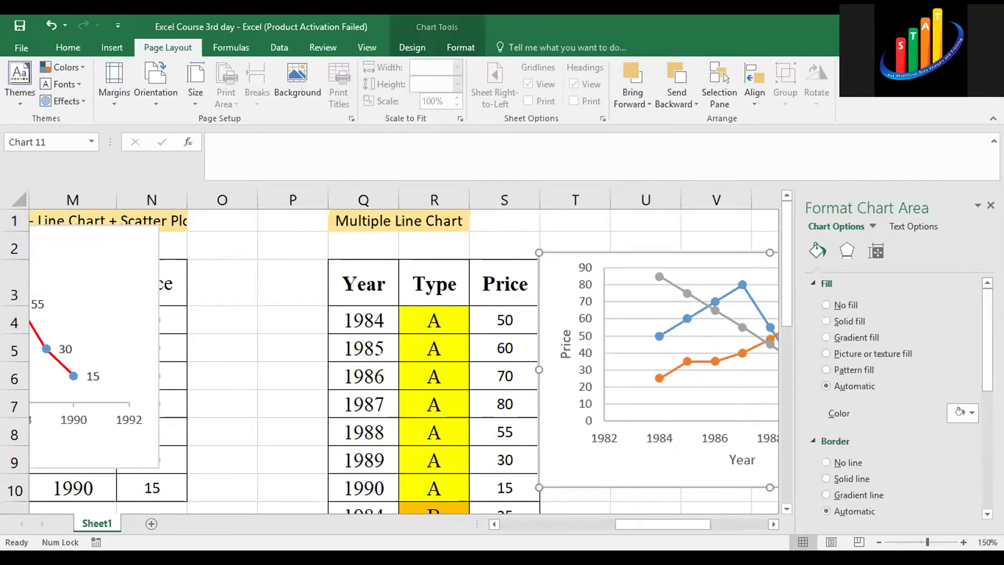
left_click(732, 224)
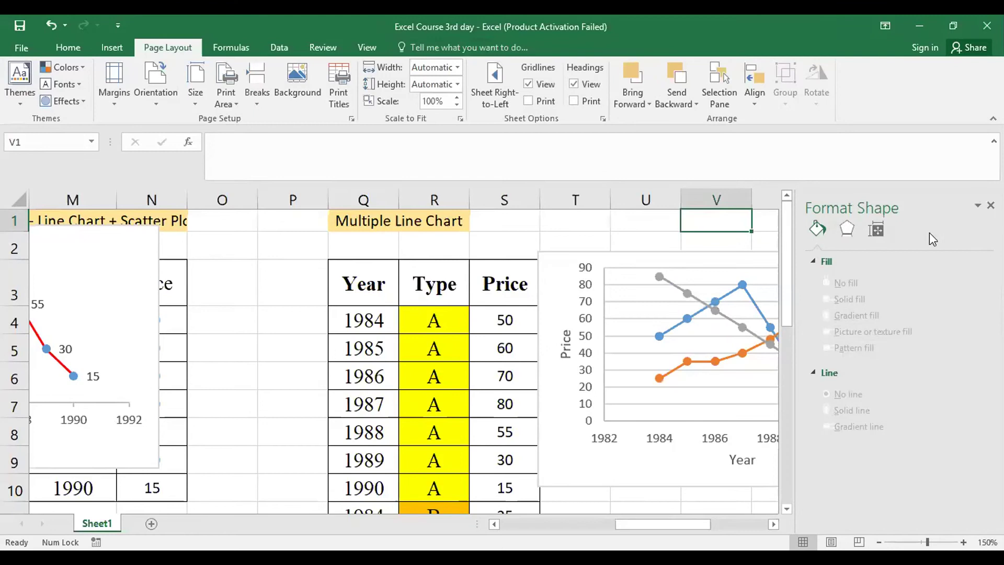
left_click(990, 205)
Delete the multiple line chart and select the empty cell V4.
left_click(808, 254)
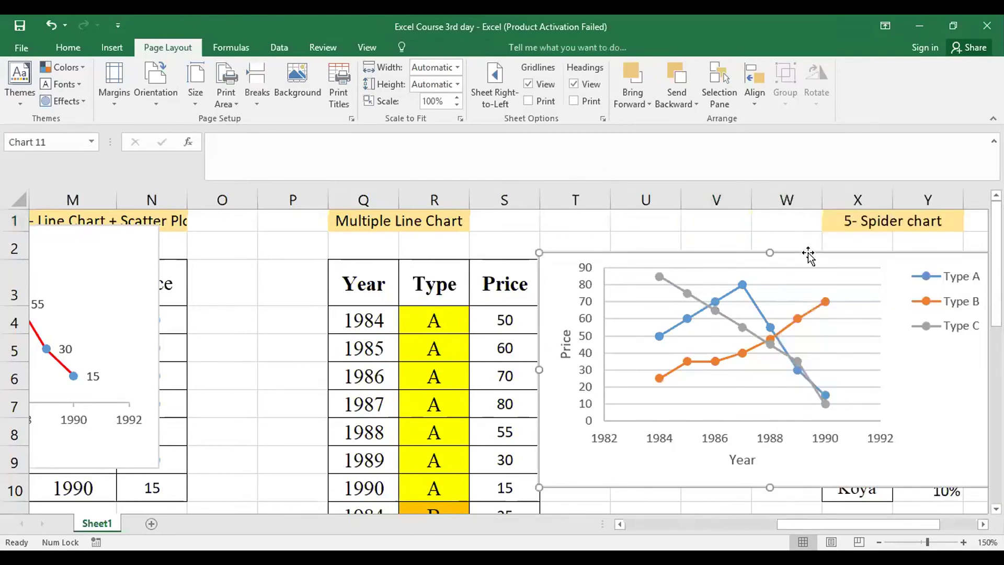
key("Delete")
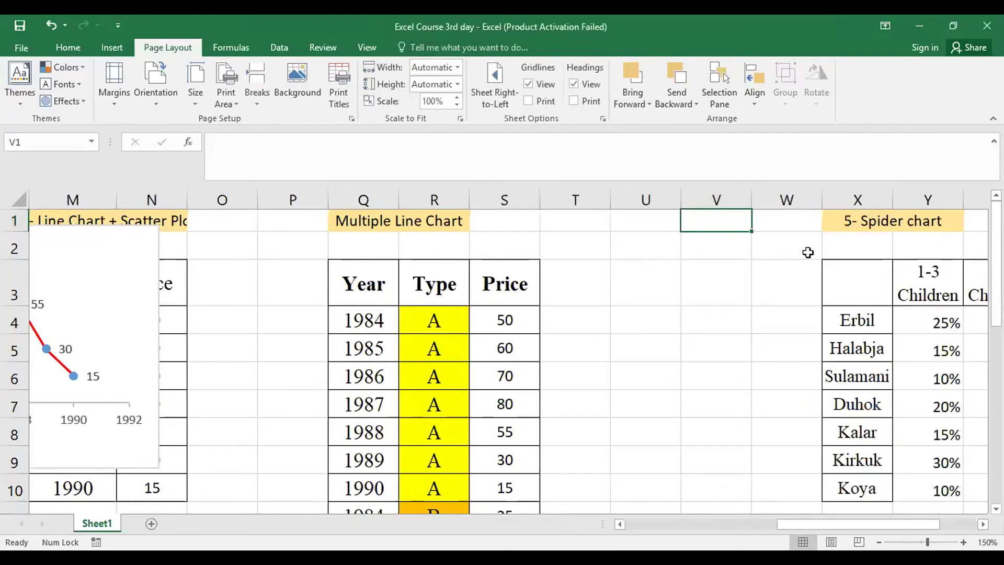
left_click(719, 292)
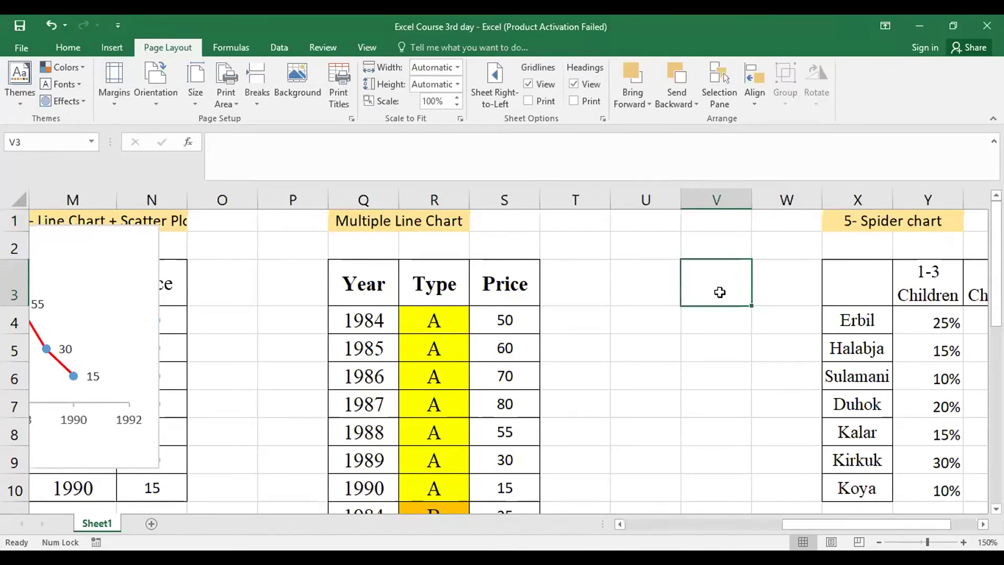
left_click(708, 337)
left_click(686, 267)
left_click(726, 327)
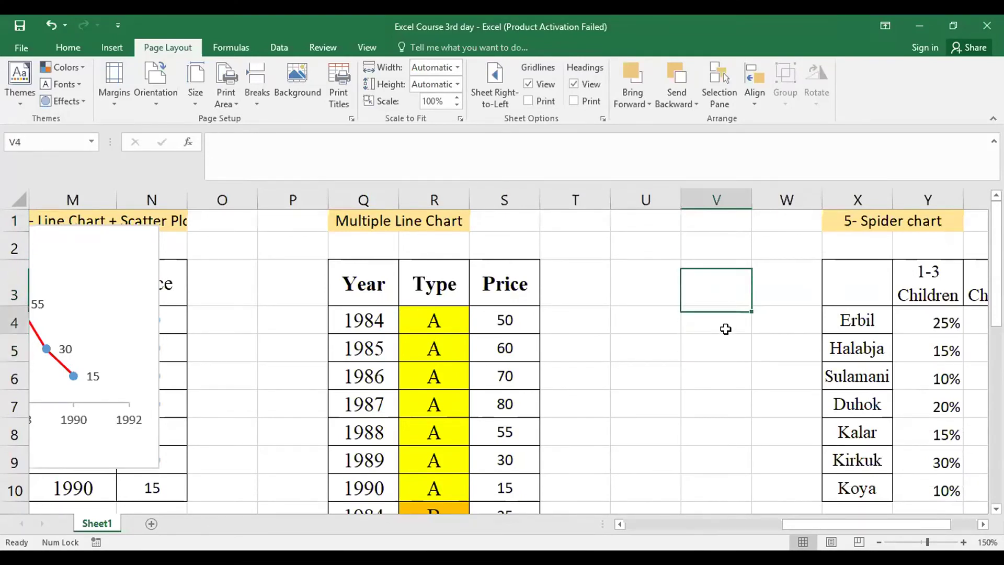
Insert a blank scatter chart with straight lines and markers, and fit it beside the price table over about columns T to W, down to row 9.
left_click(105, 45)
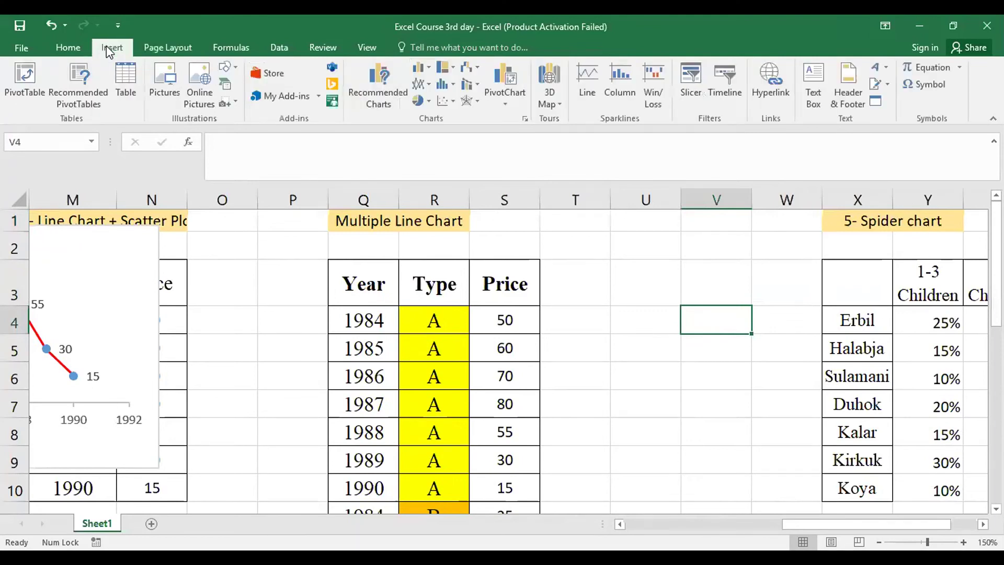
left_click(441, 99)
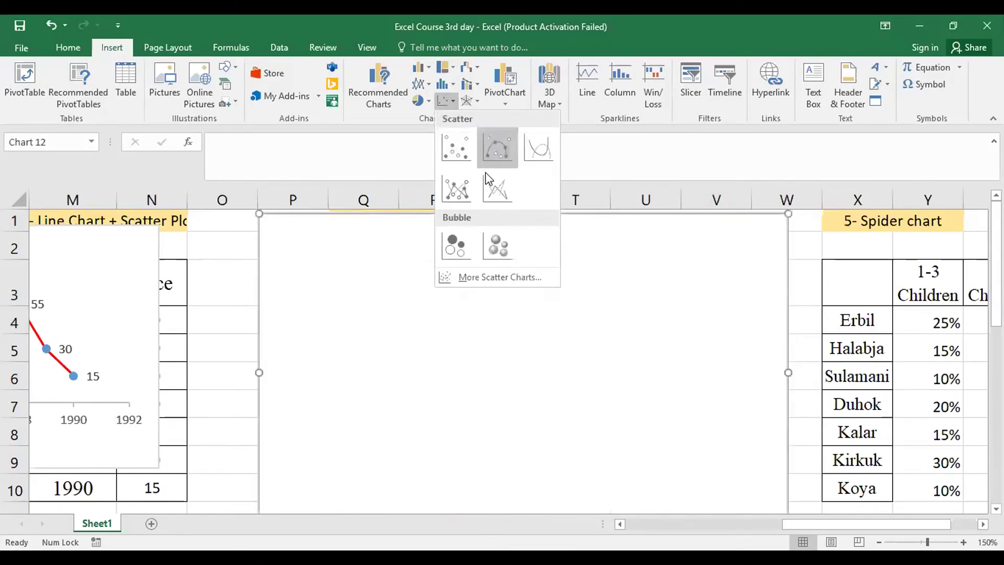
left_click(452, 189)
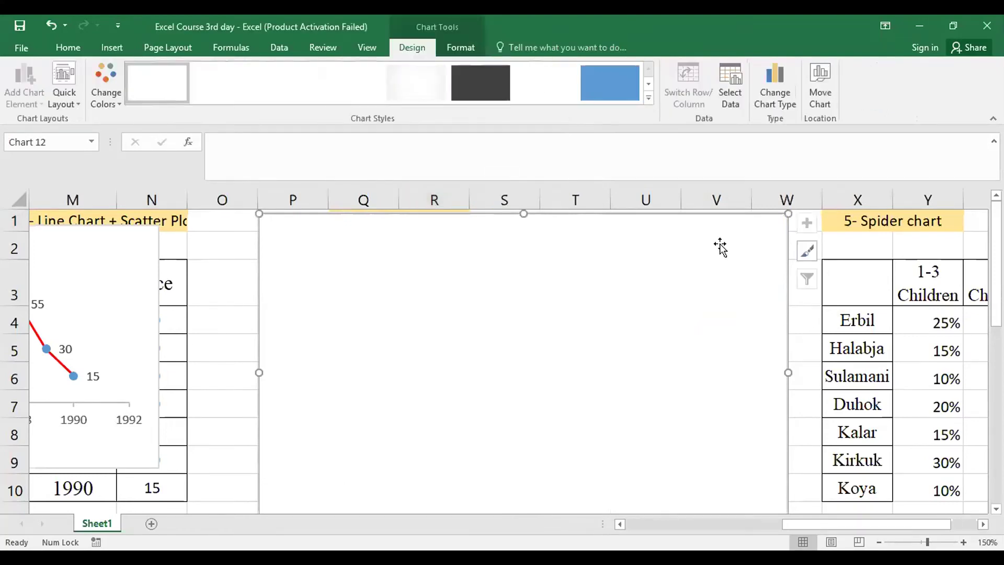
mouse_move(788, 214)
left_mouse_down()
mouse_move(542, 298)
mouse_move(818, 269)
mouse_move(800, 229)
left_mouse_up()
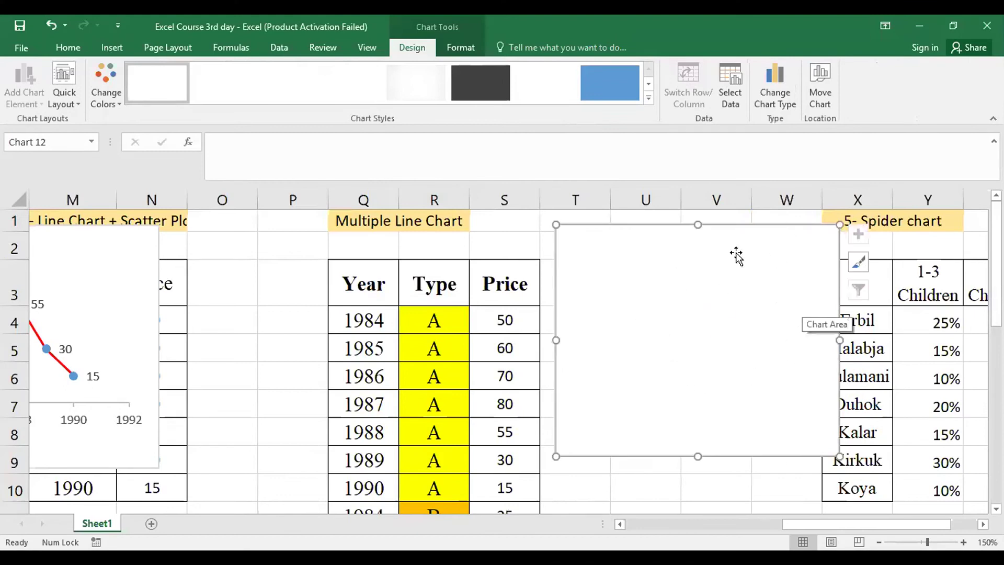
Add a first data series named A to the blank chart, with the years in Q4:Q10 as its X values.
right_click(673, 267)
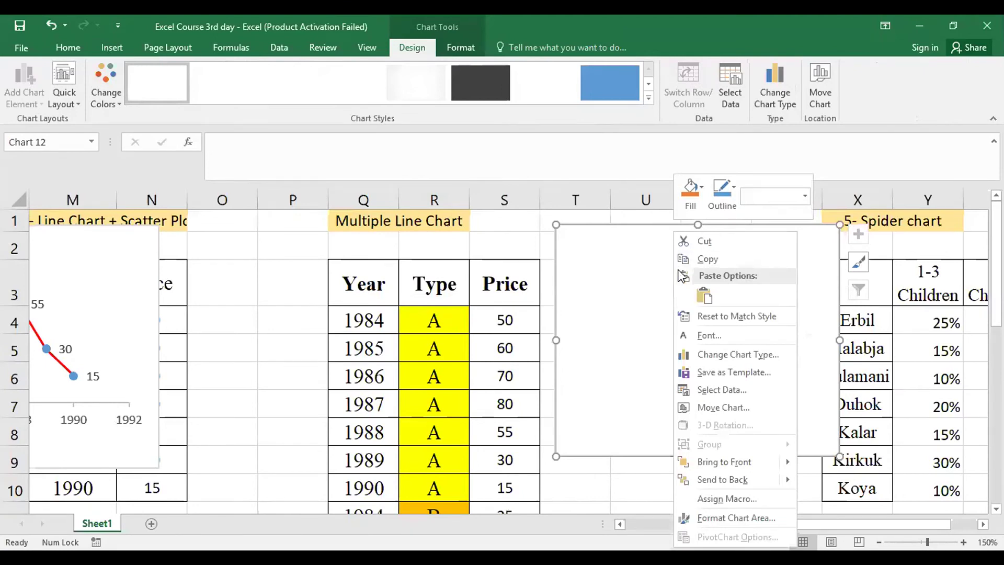
left_click(741, 390)
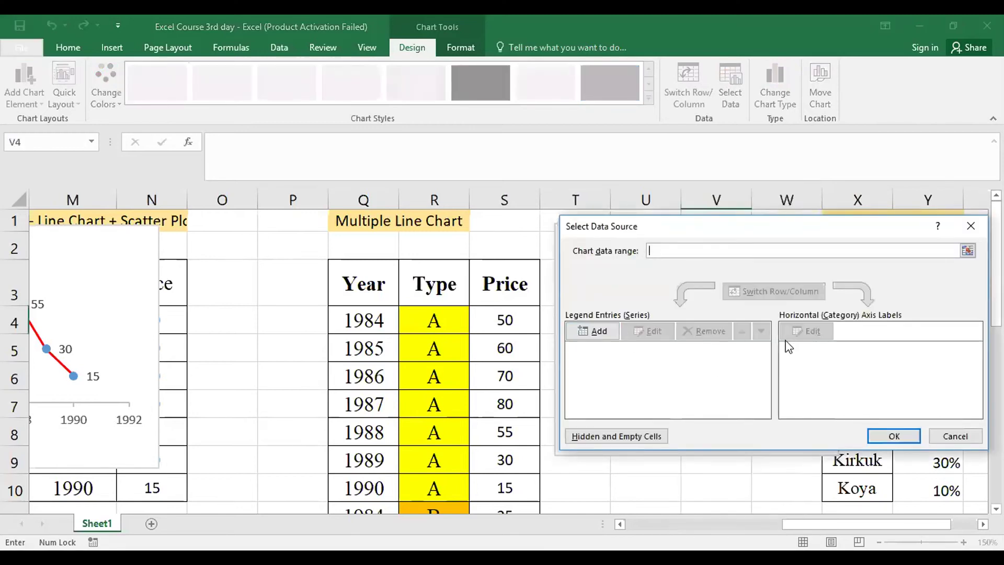
left_click(590, 335)
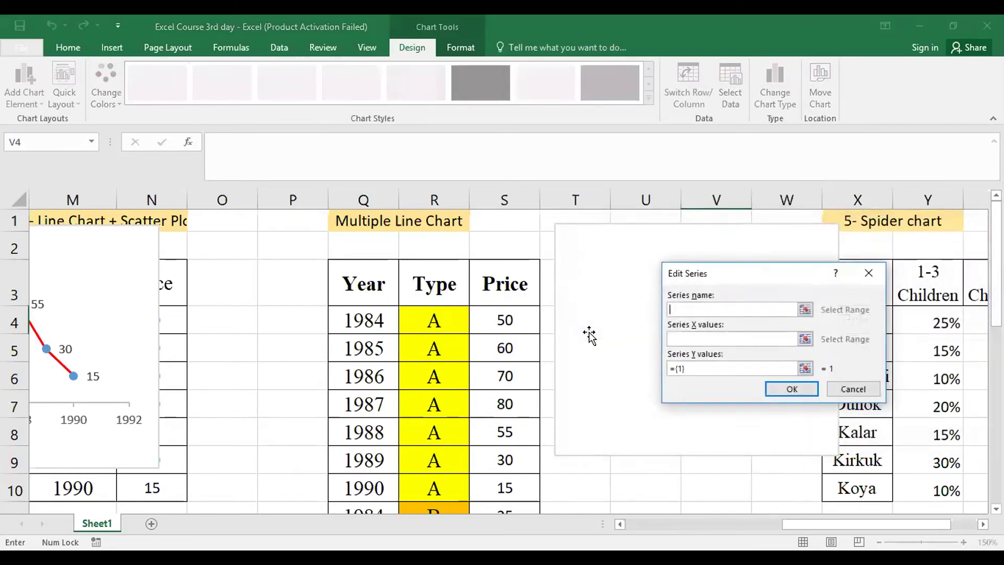
type("A")
left_click(684, 340)
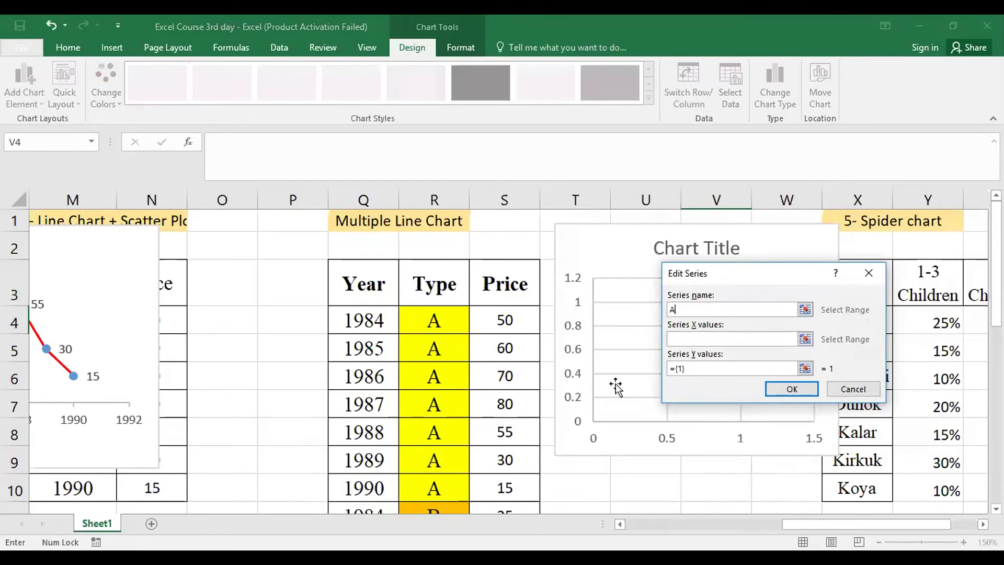
left_click(683, 338)
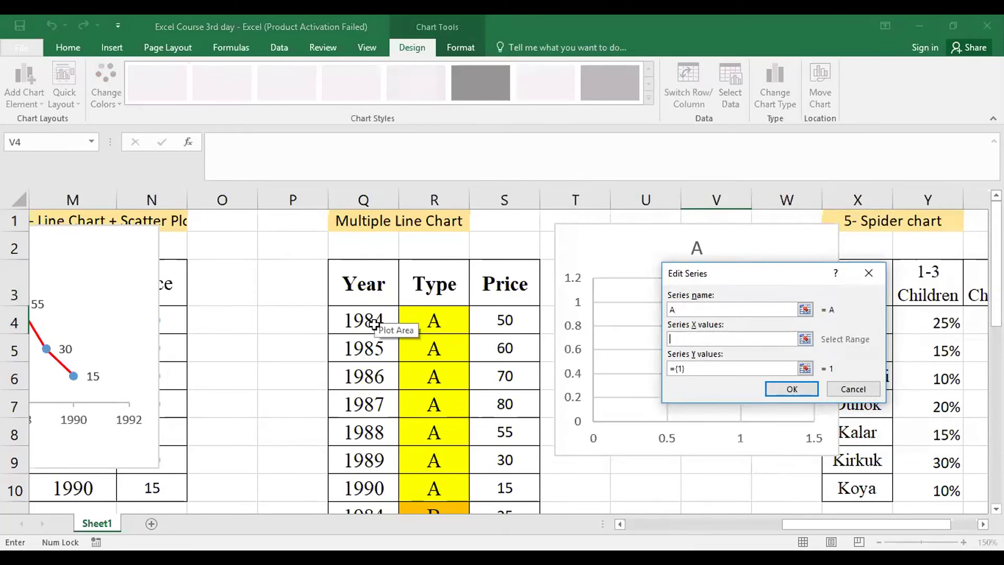
left_click_drag(364, 320, 374, 482)
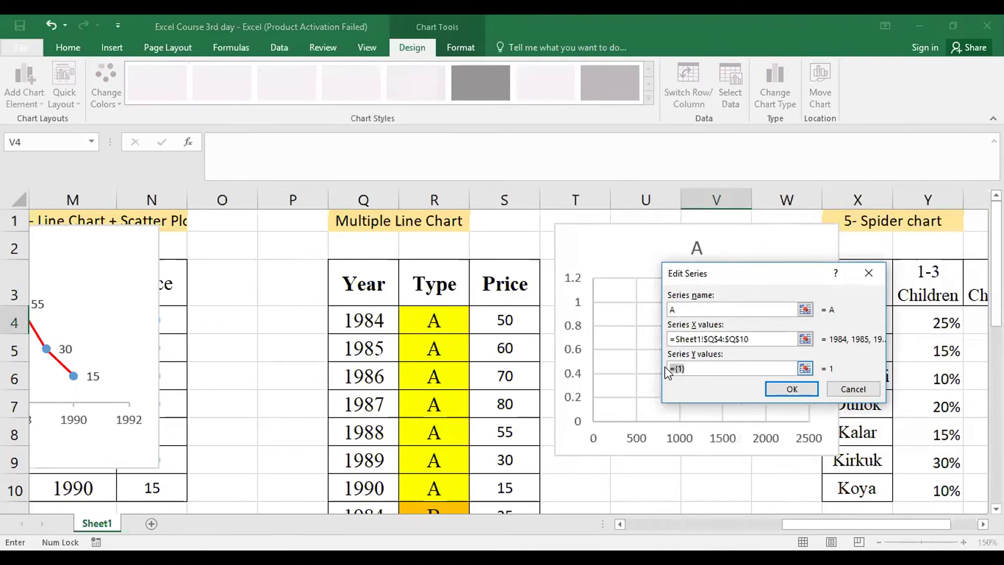
Set series A's Y values to the prices in S4:S10 and confirm the series.
key("BackSpace")
left_click_drag(503, 470, 505, 487)
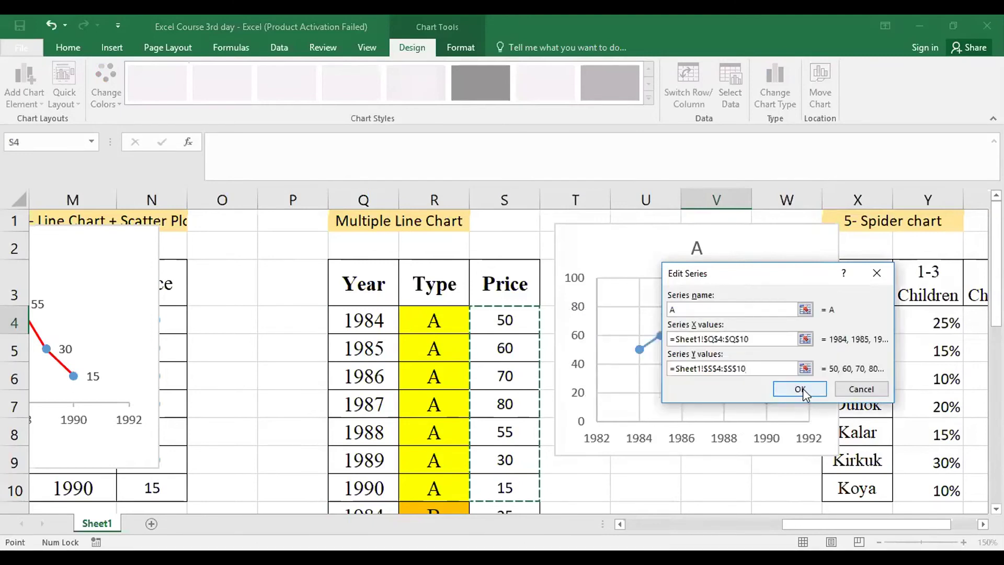
left_click(802, 392)
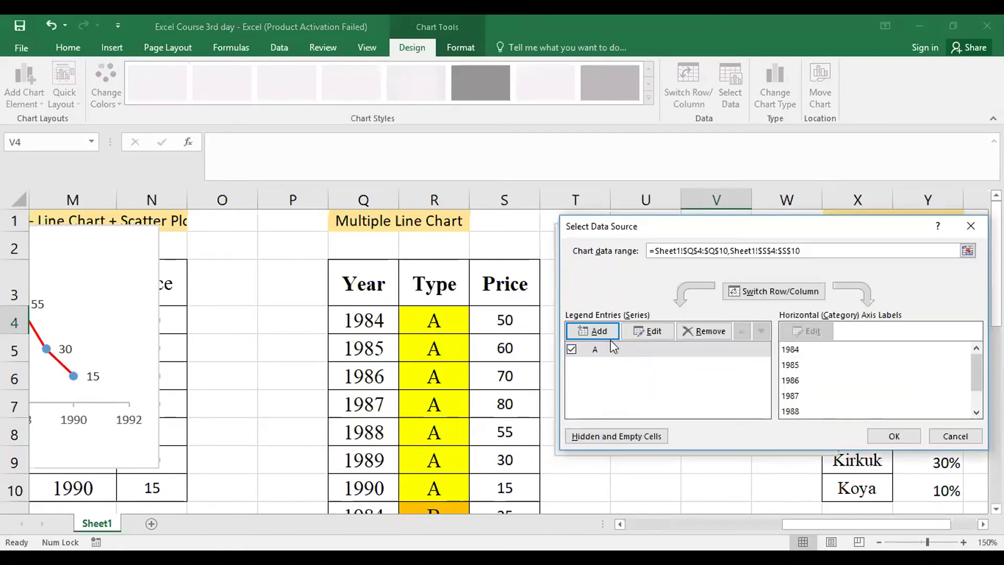
Add a second data series named B to the chart, with the years in Q11:Q17 as its X values.
left_click(609, 338)
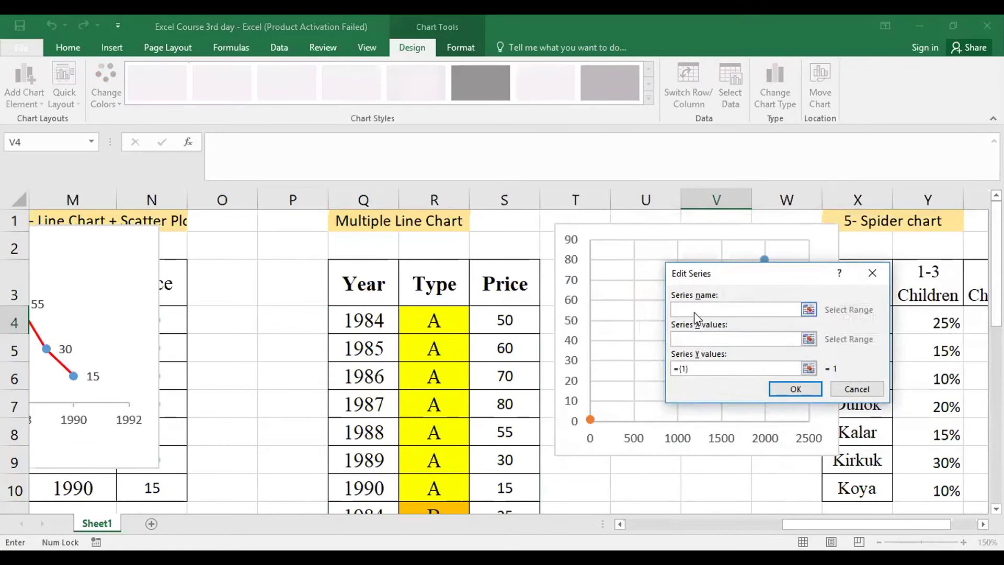
type("B")
left_click(695, 338)
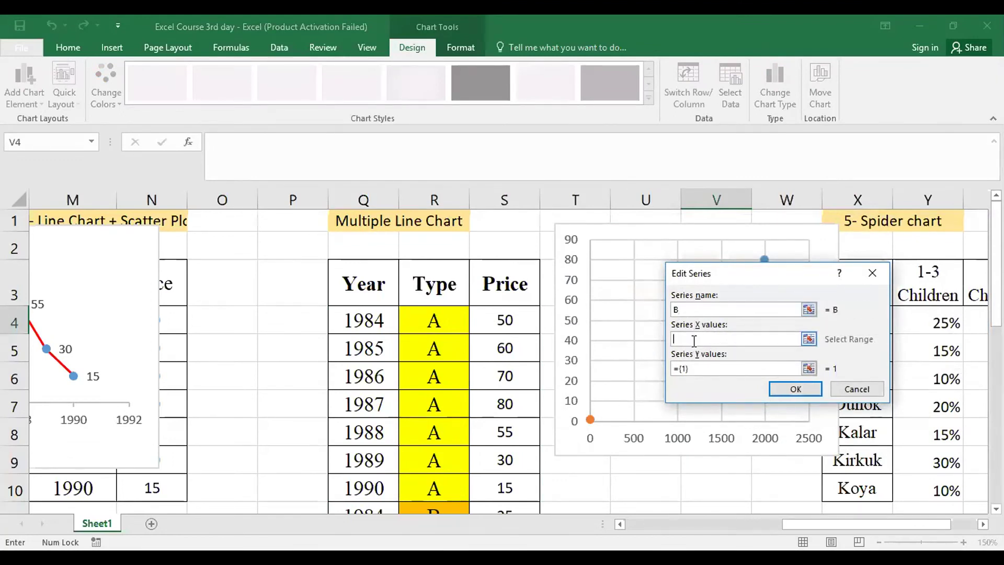
left_click(382, 510)
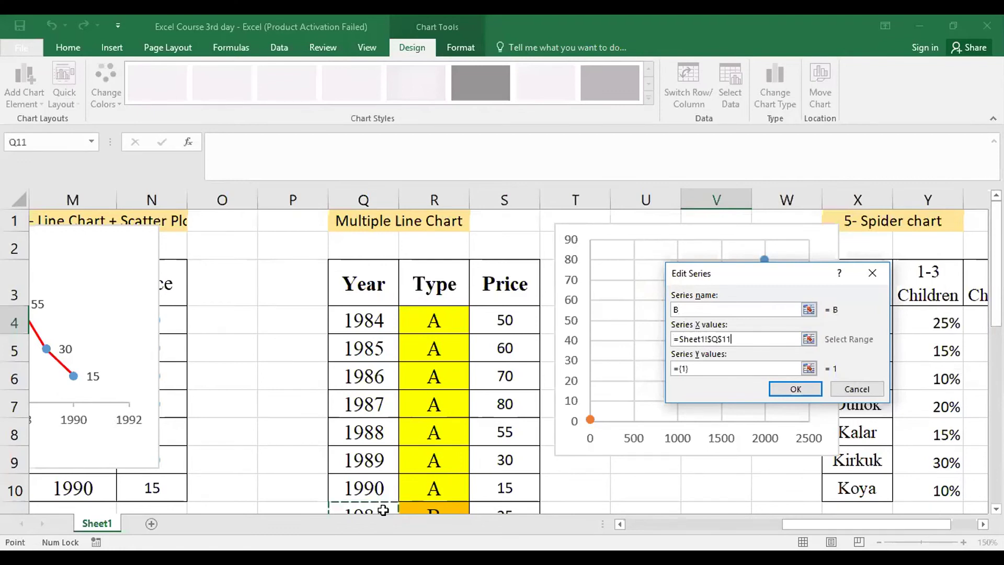
scroll(376, 419, "down", 3)
left_click(376, 419, "shift")
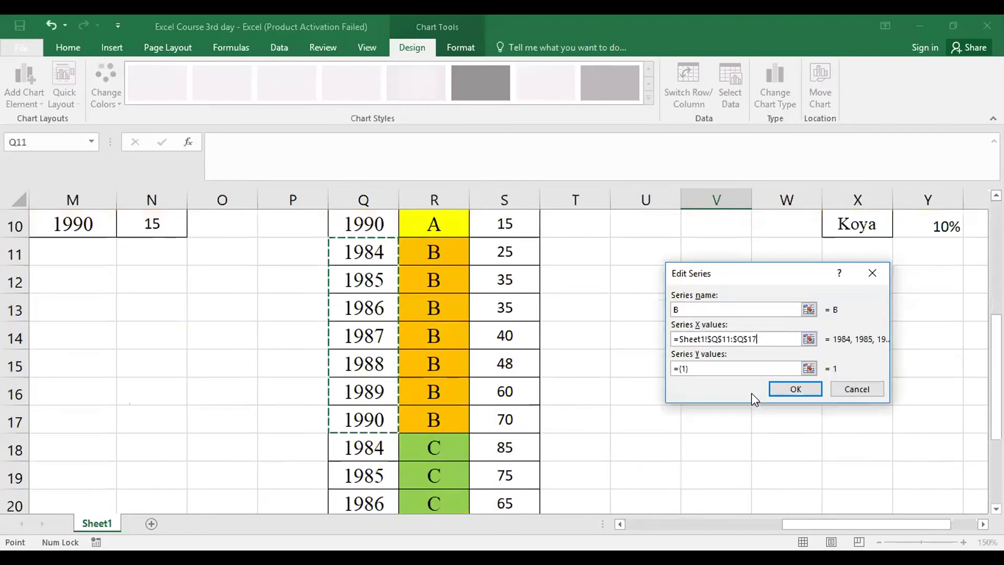
Set series B's Y values to the prices in S11:S17 and confirm the series.
left_click(742, 367)
key("BackSpace")
key("BackSpace")
key("BackSpace")
key("BackSpace")
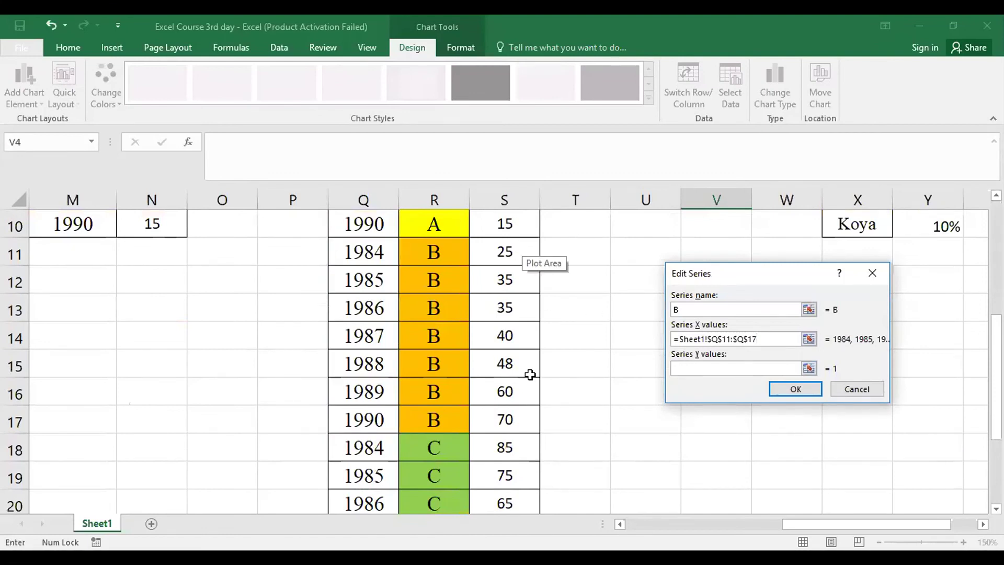
left_click_drag(504, 252, 511, 423)
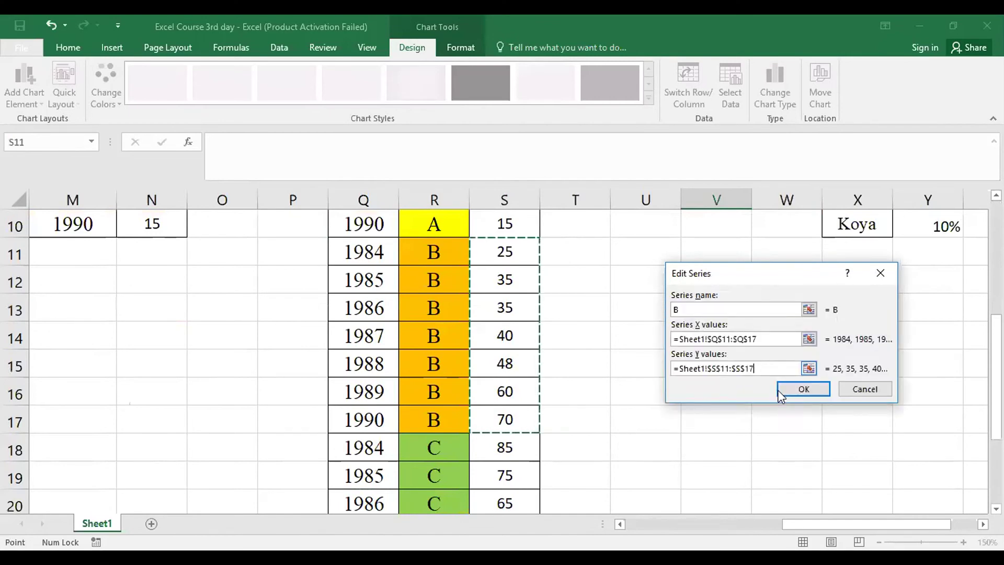
left_click(800, 390)
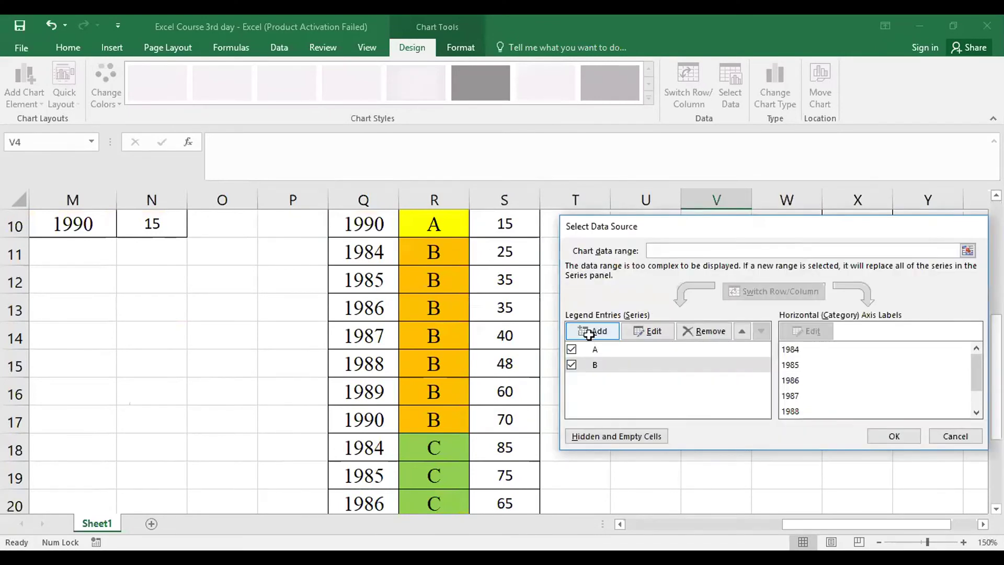
Add a third data series named C to the chart, with the years in Q18:Q24 as its X values.
left_click(588, 335)
type("C")
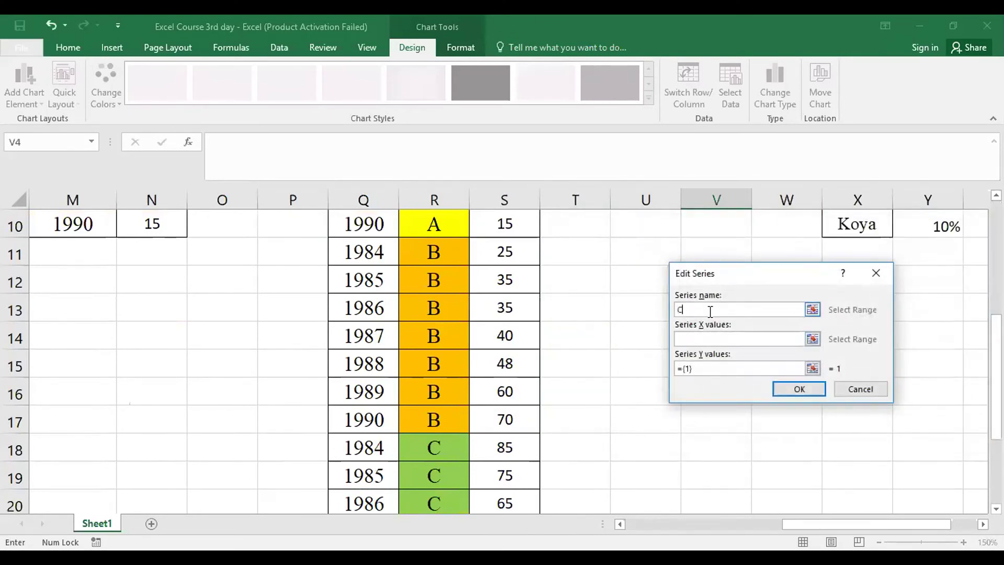
left_click(699, 342)
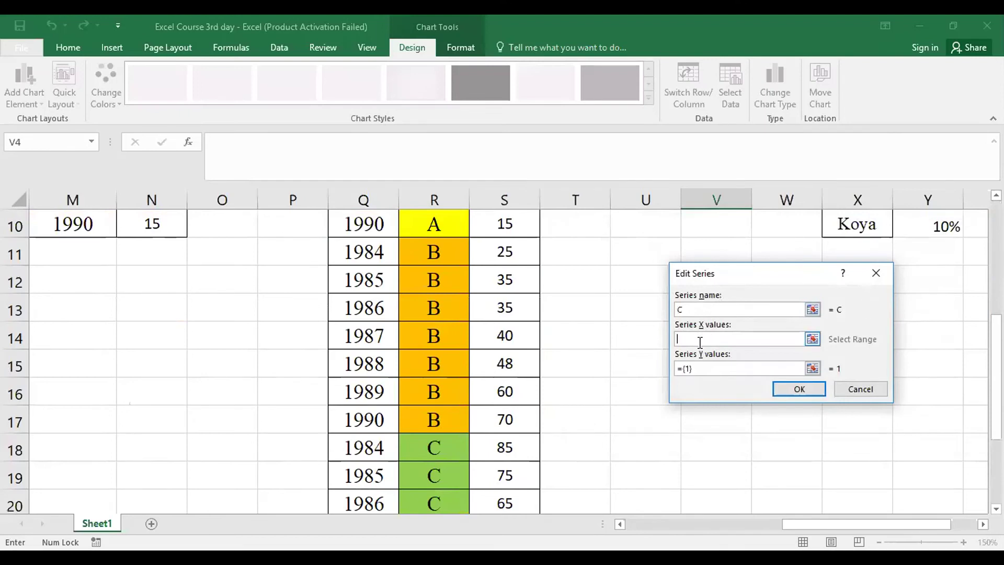
left_click(373, 450)
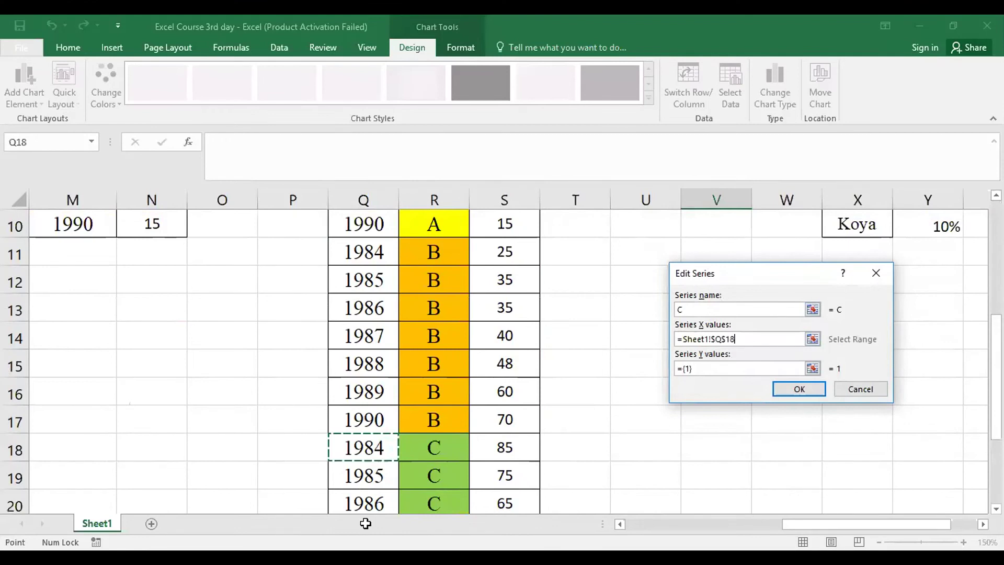
left_click_drag(364, 448, 364, 475)
Set series C's Y values to the prices in S18:S24, and confirm both the series and the chart's data source.
left_click(724, 369)
key("BackSpace")
key("BackSpace")
key("BackSpace")
key("BackSpace")
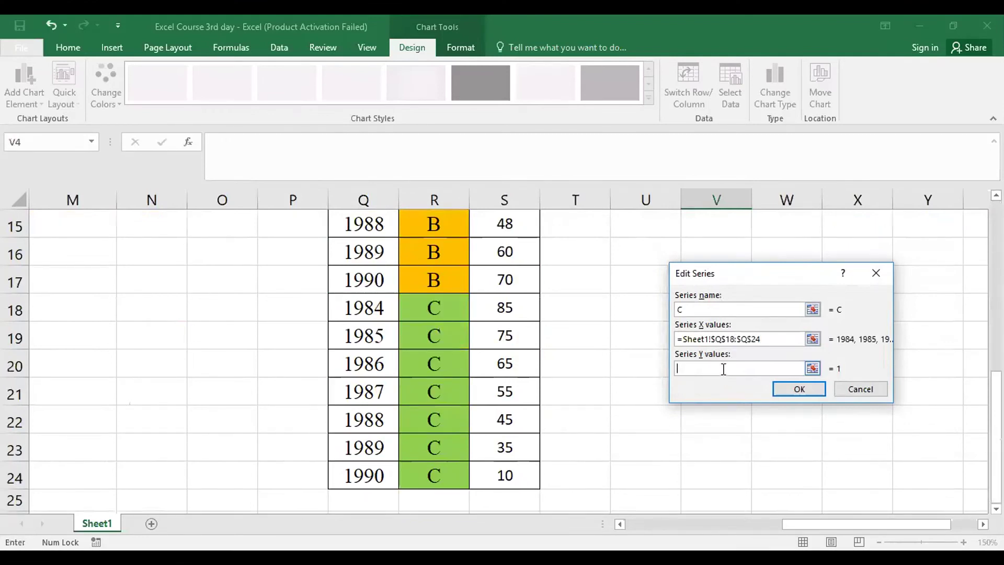
left_click(523, 311)
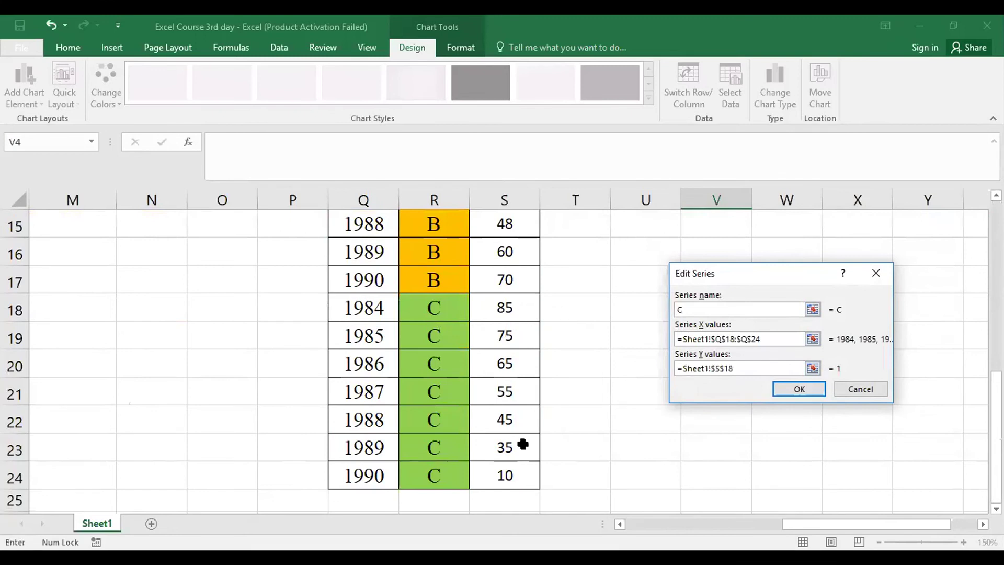
left_click(523, 471, "shift")
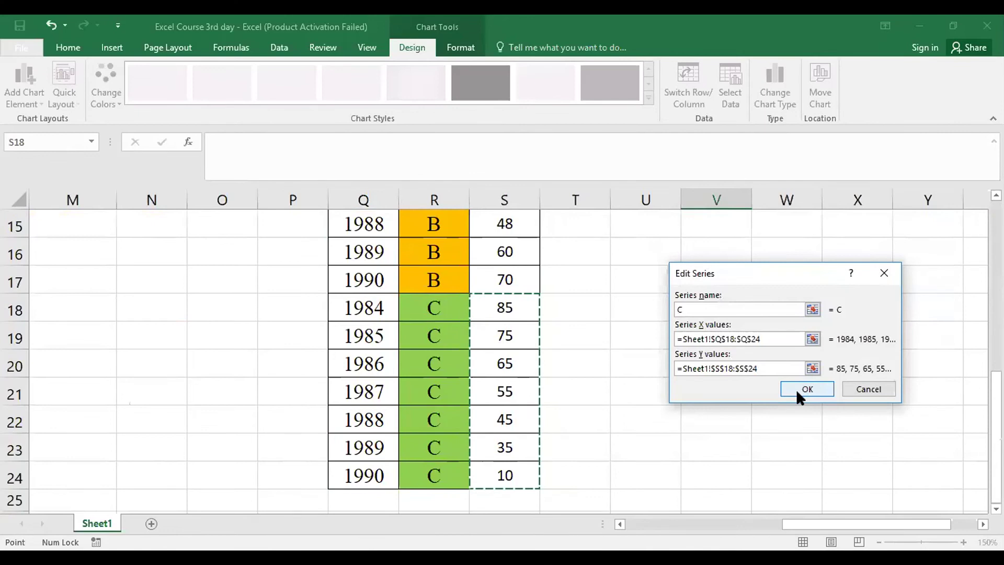
left_click(796, 389)
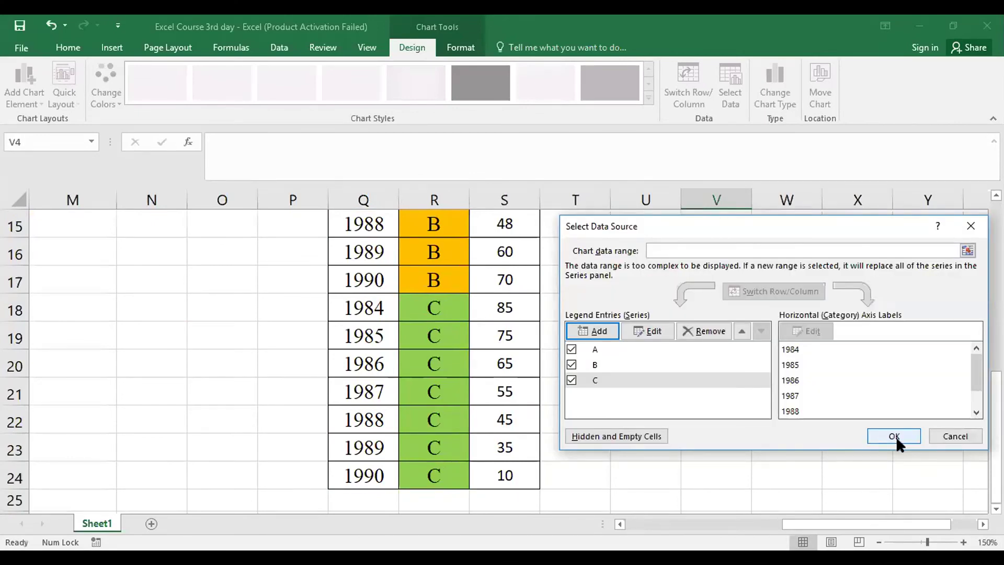
left_click(896, 436)
scroll(896, 436, "up", 2)
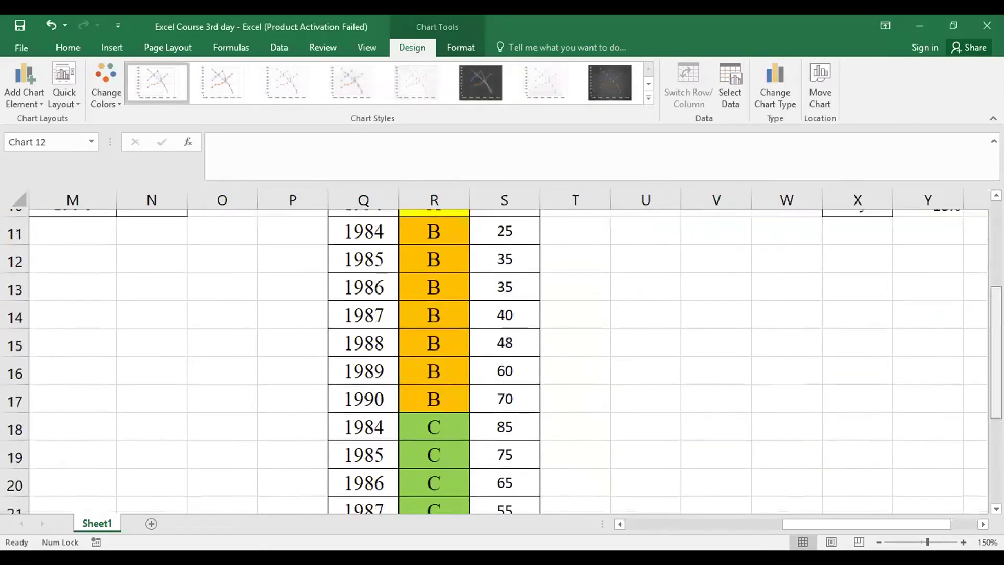
scroll(789, 314, "up", 3)
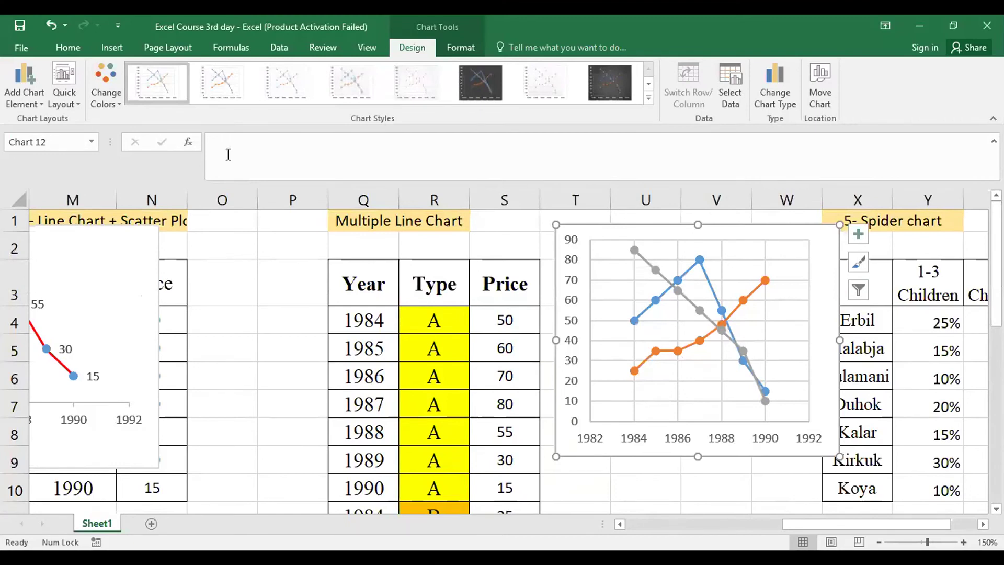
Apply the first quick layout, with chart title, axis titles and legend, and widen the chart to about the end of column Y.
left_click(74, 103)
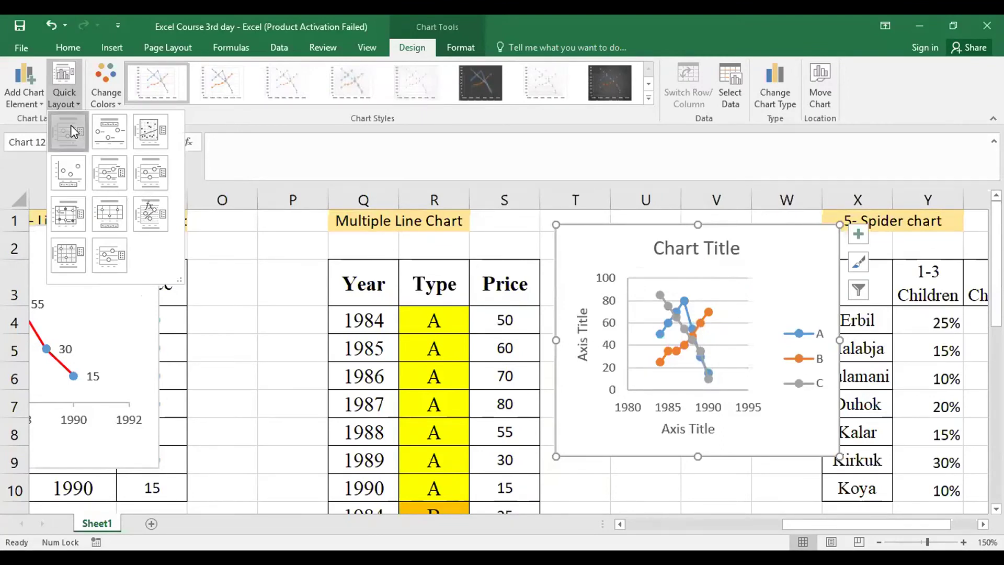
left_click(71, 127)
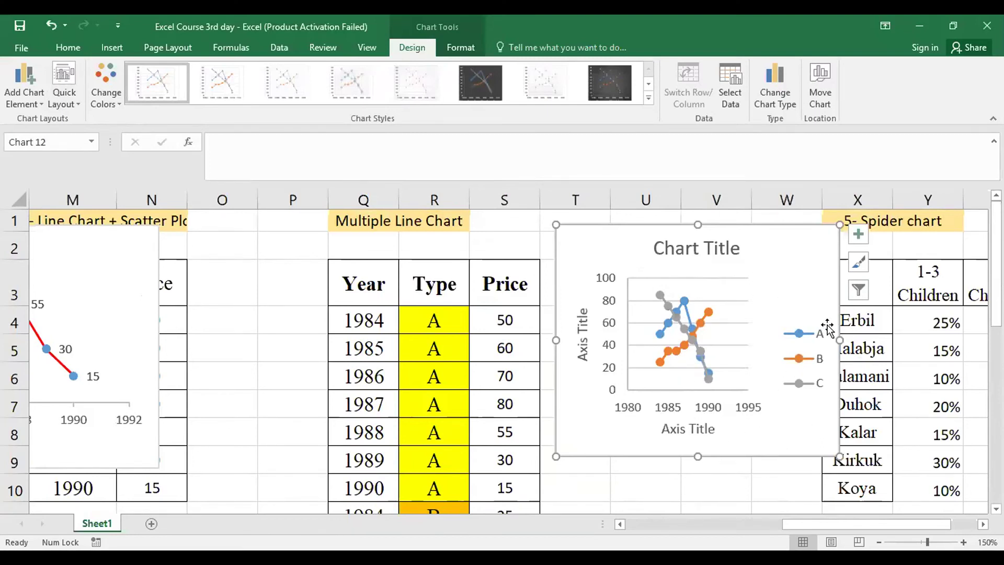
left_click_drag(839, 339, 954, 340)
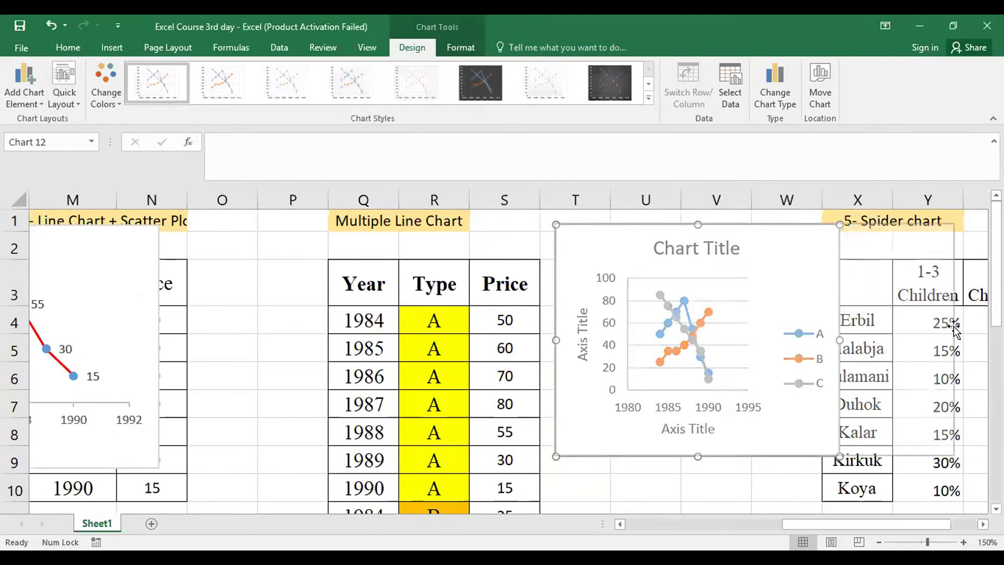
Move the legend to the chart's upper-right corner and delete the chart title.
left_click(911, 322)
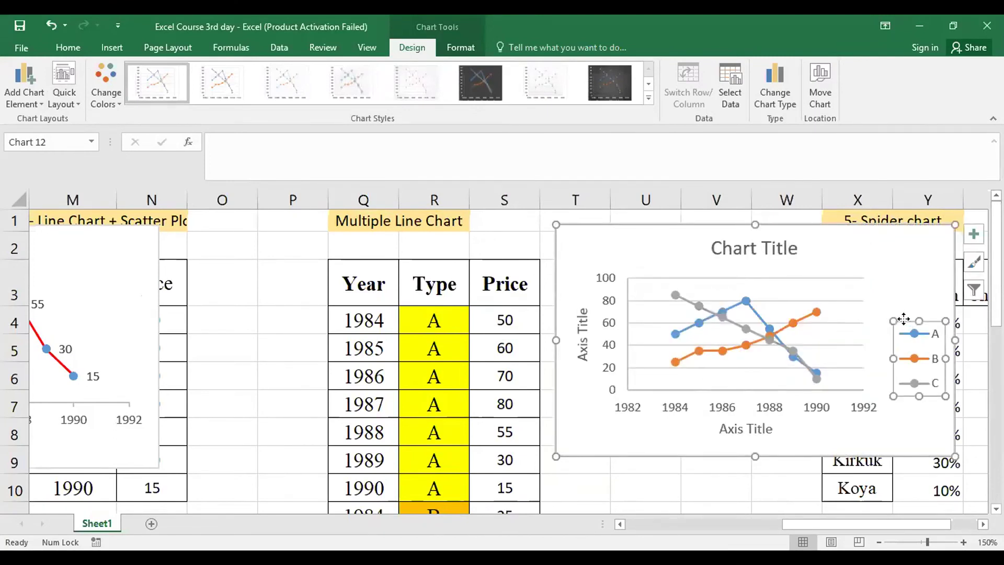
left_click_drag(883, 237, 883, 237)
left_click(767, 253)
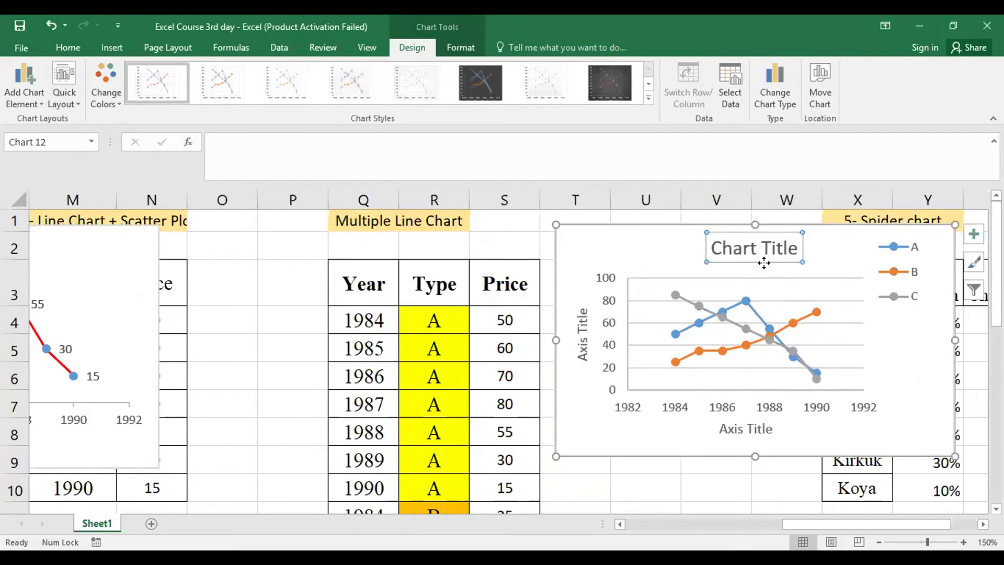
key("Delete")
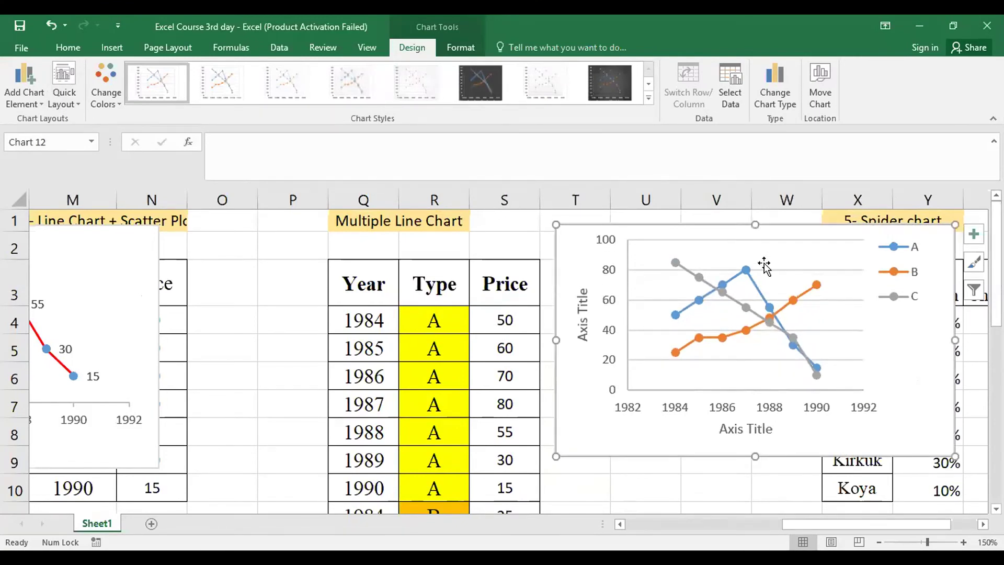
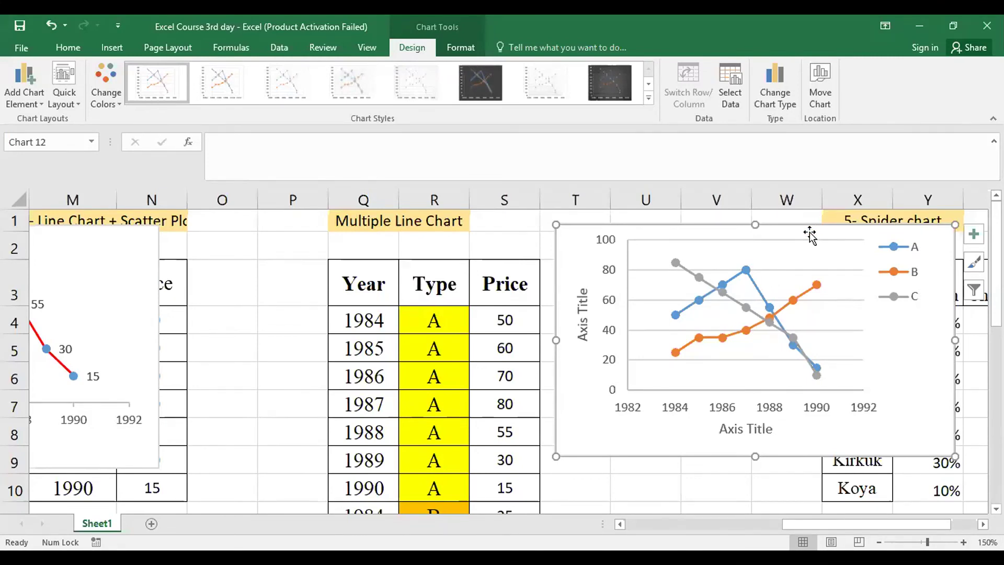
Move the chart off the spider chart table to span about columns Q to W, and deselect it.
left_click_drag(802, 228, 606, 241)
left_click_drag(837, 507, 832, 519)
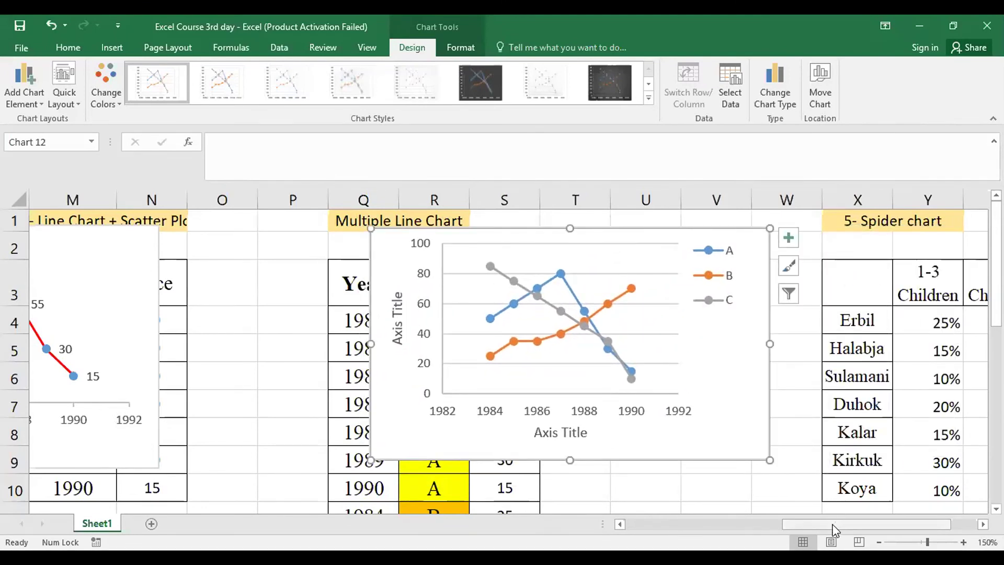
left_click_drag(833, 524, 860, 525)
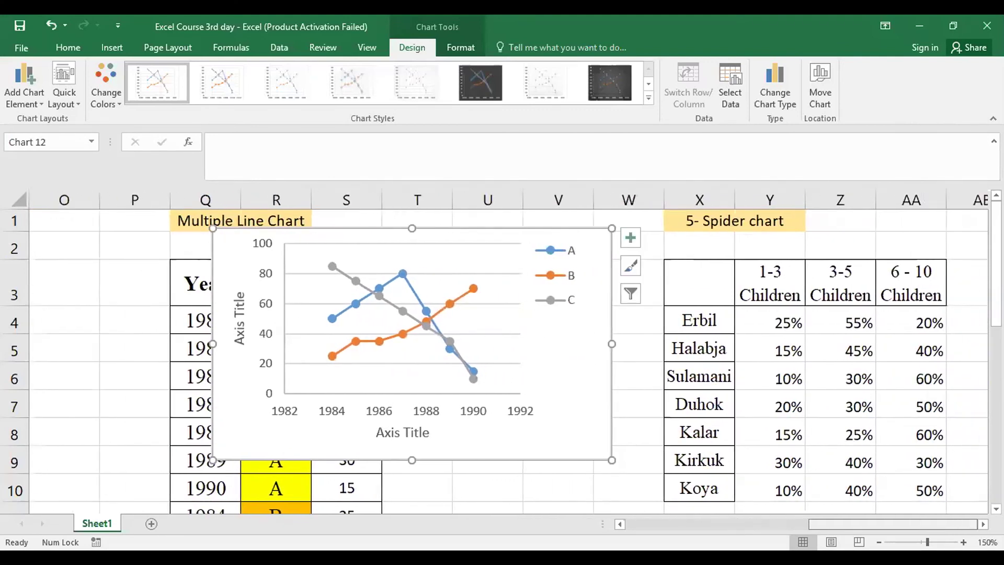
scroll(878, 363, "right", 4)
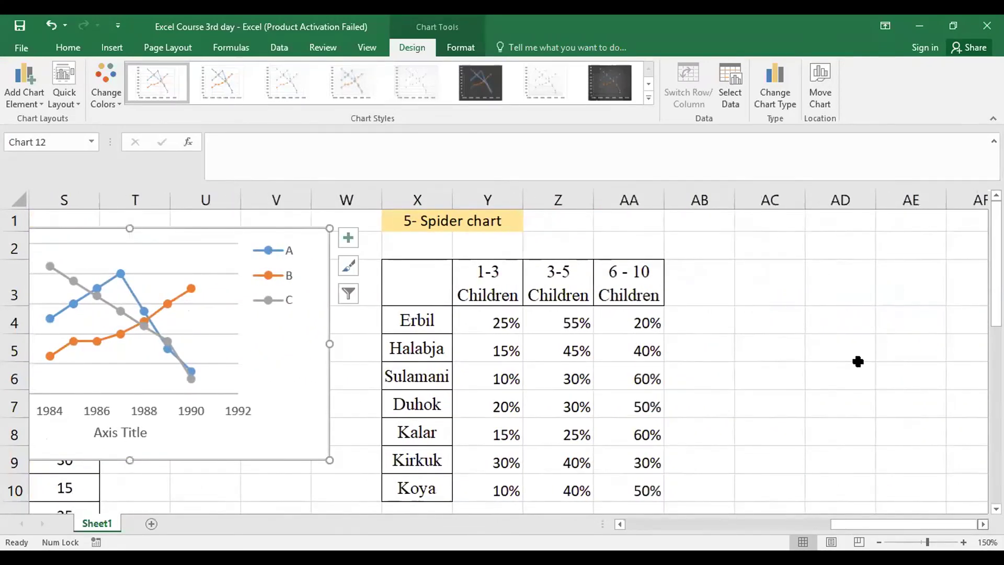
key("Escape")
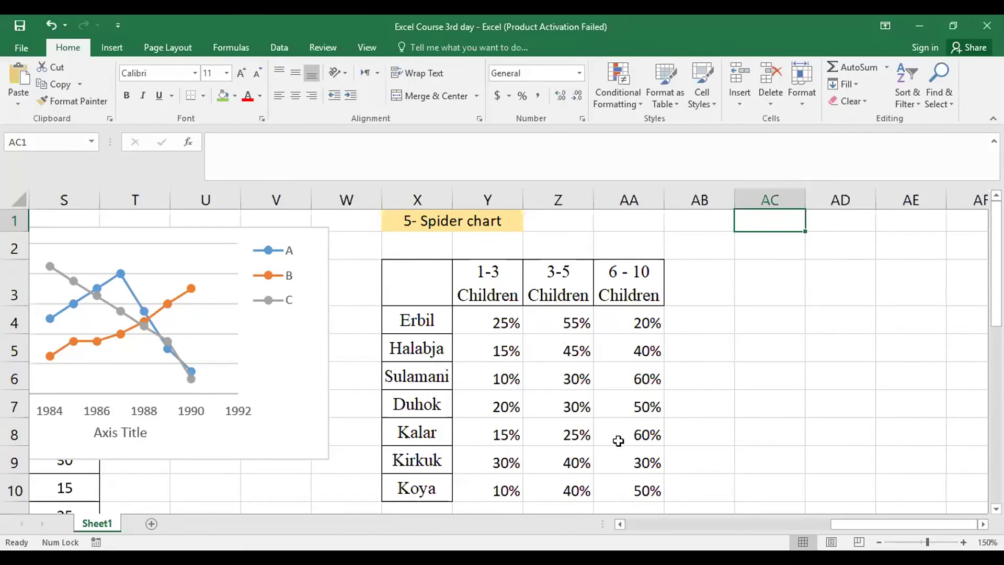
Examine the spider chart table's city names, children group headers and Erbil's percentages.
left_click_drag(442, 332, 429, 451)
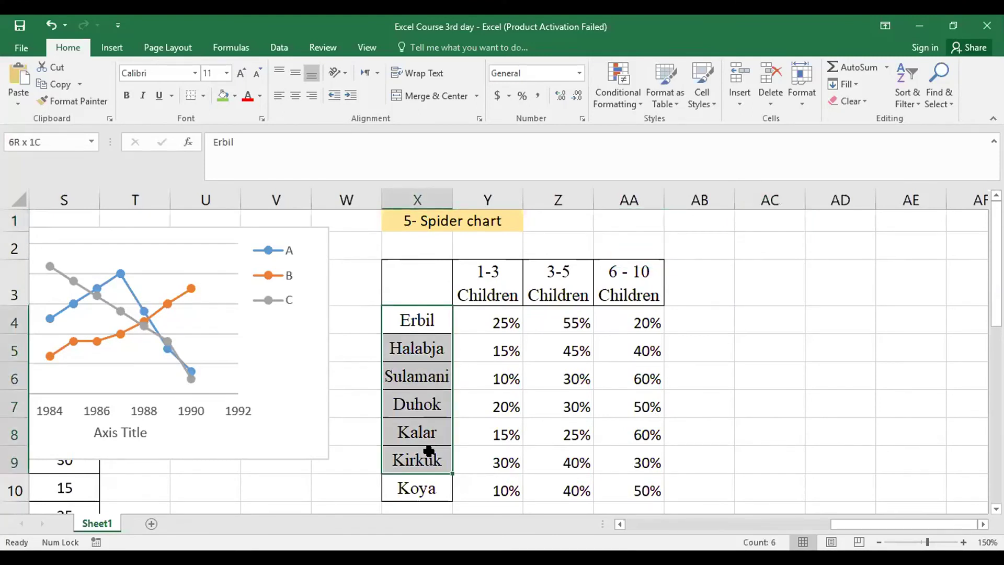
left_click_drag(486, 291, 624, 287)
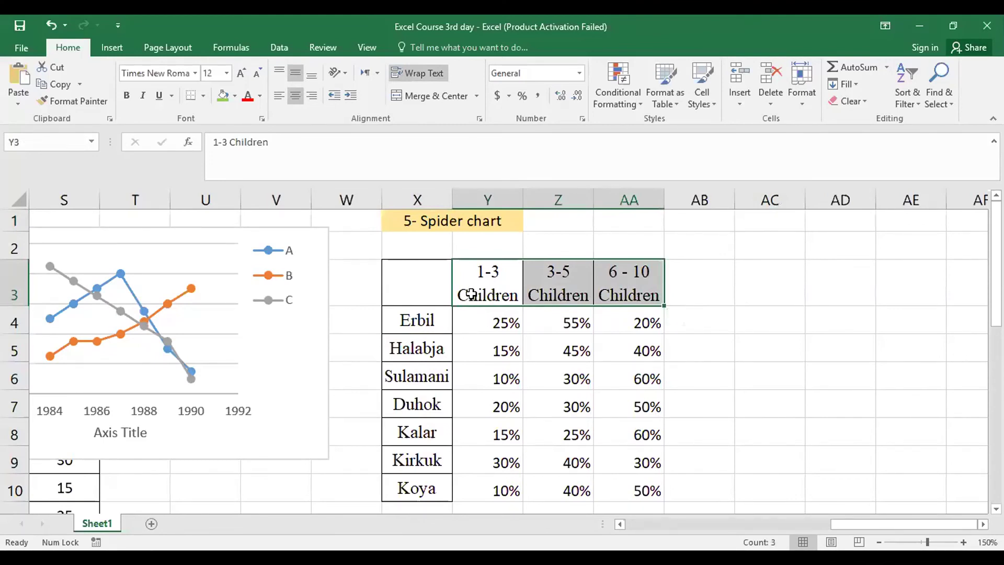
left_click(487, 319)
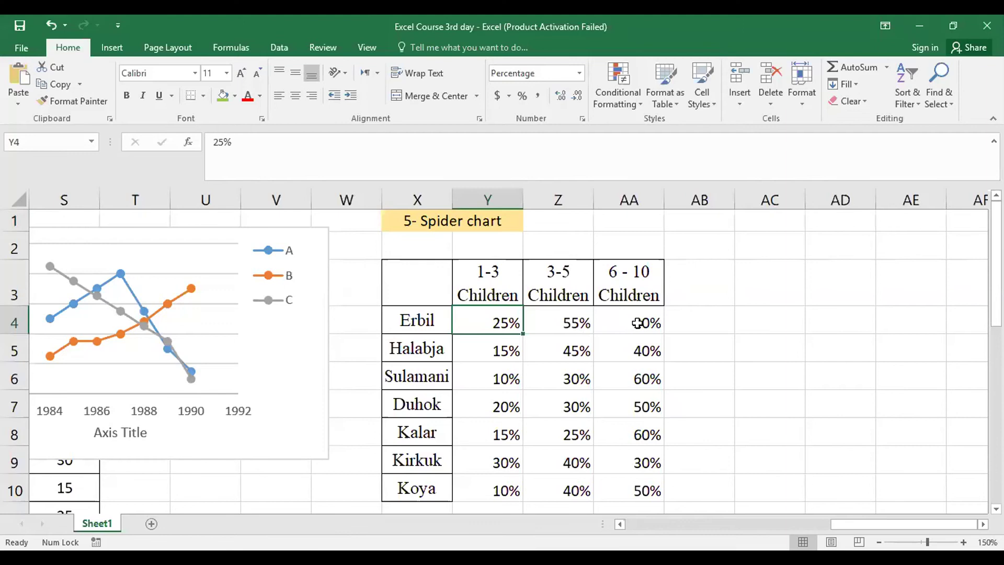
left_click(617, 322)
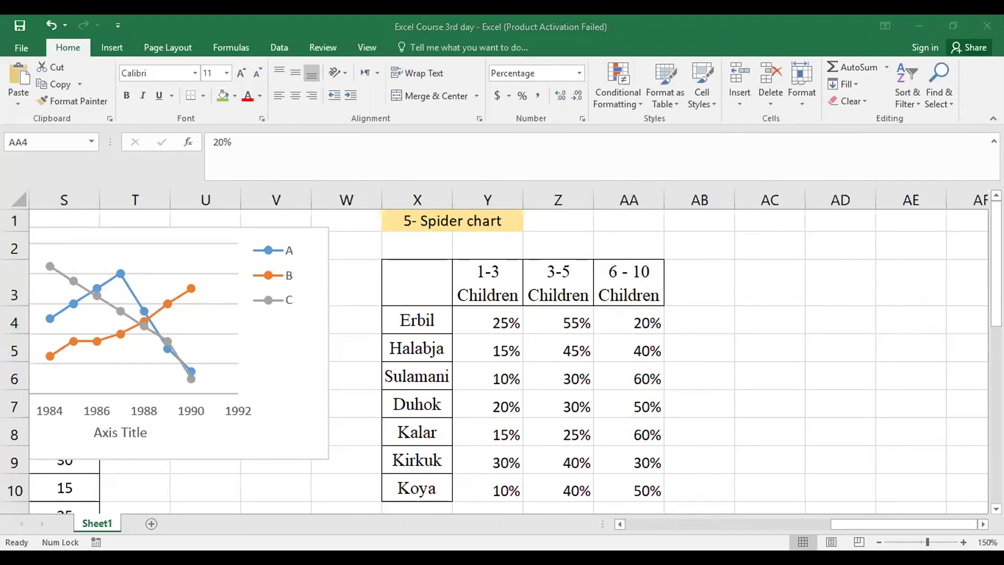
Change the spider chart table's middle children group header in Z3 to "4-5 Children".
scroll(826, 430, "right", 1)
left_click(768, 352)
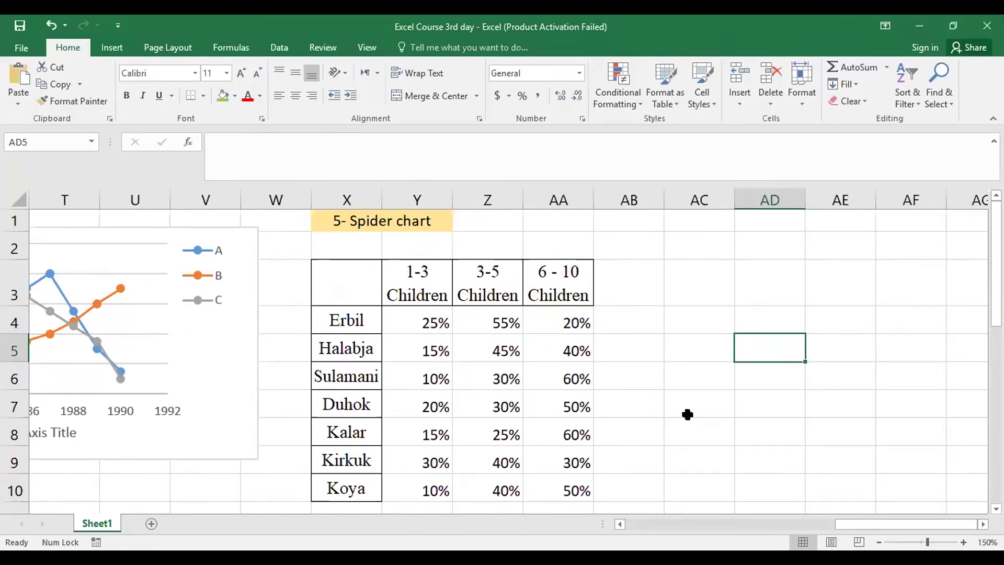
left_click_drag(360, 287, 430, 491)
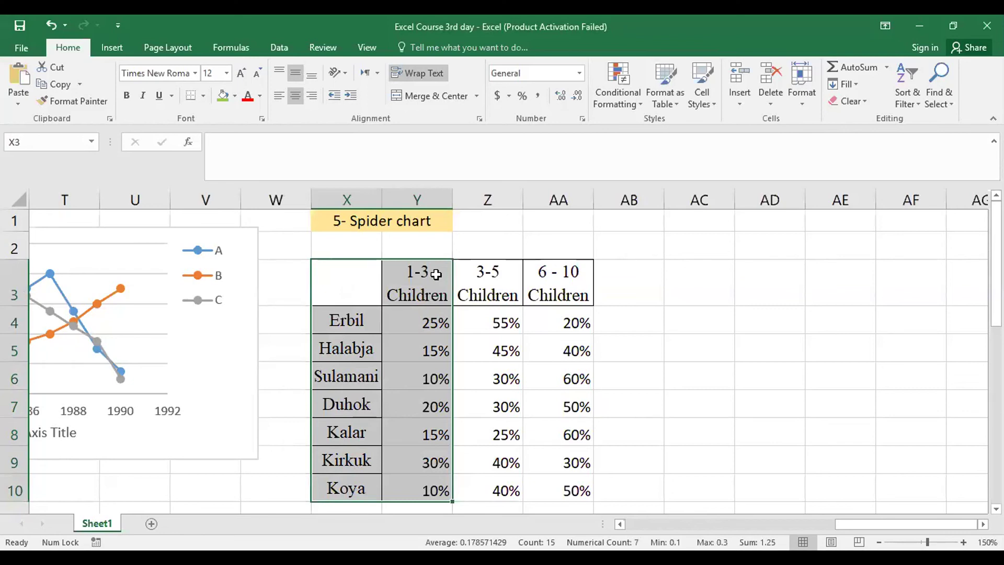
double_click(484, 273)
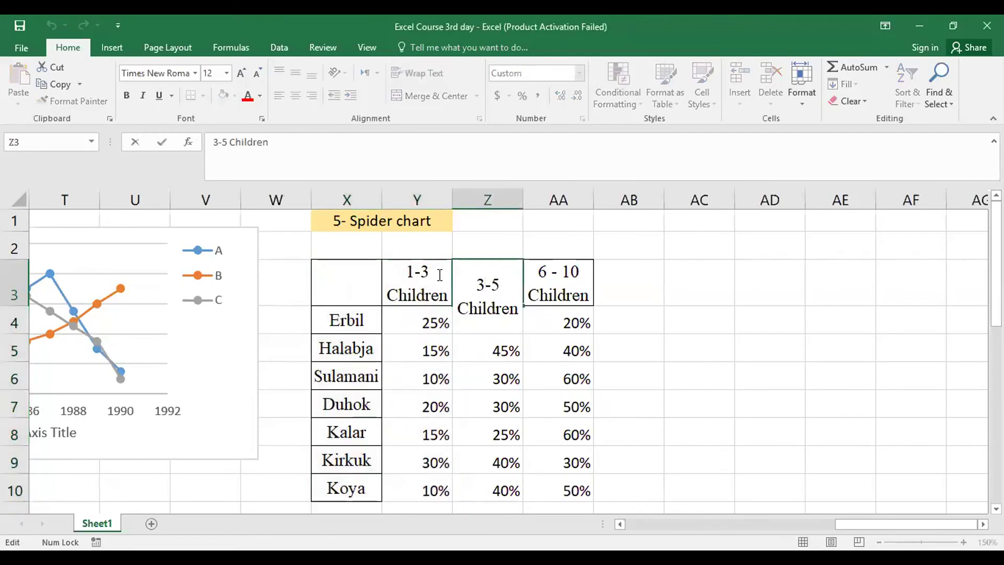
double_click(484, 285)
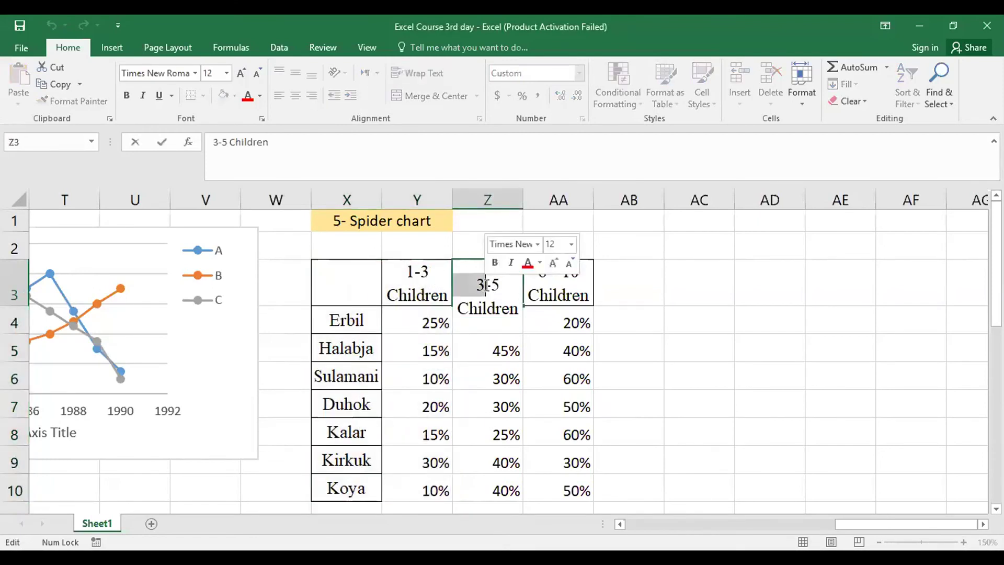
type("4")
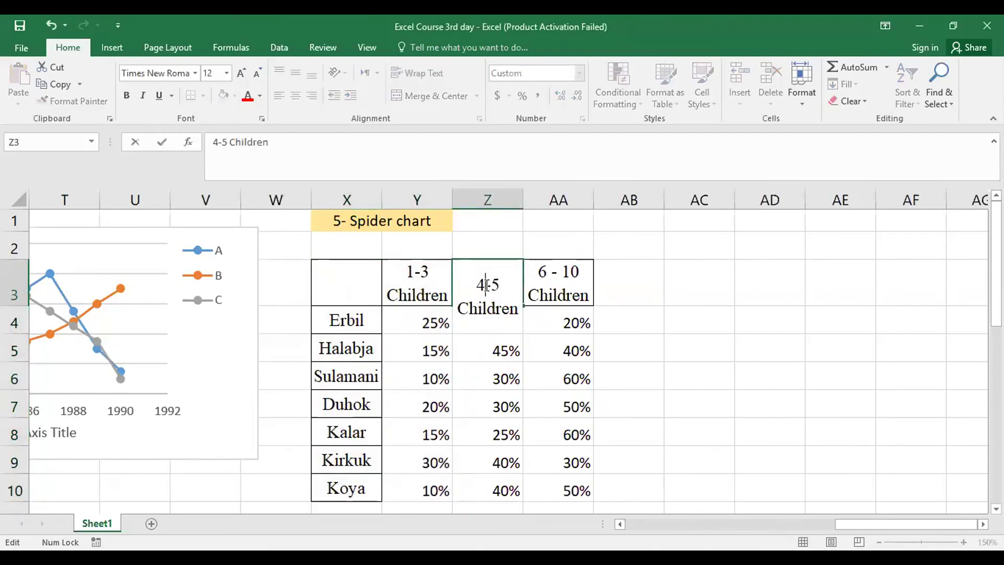
Change the last children group header in AA3 to "7 - 10 Children".
double_click(548, 275)
left_click_drag(547, 276, 540, 277)
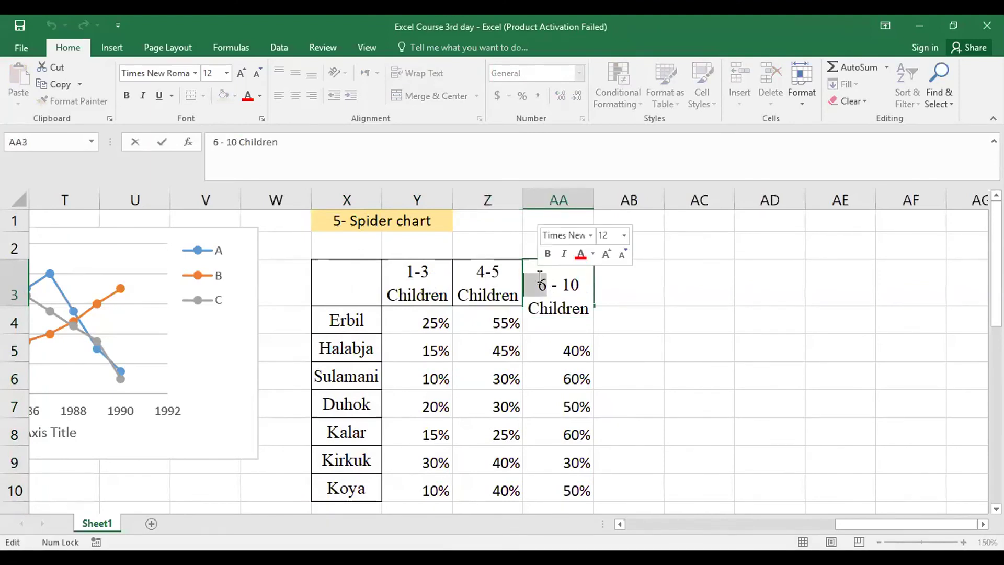
type("7")
left_click(630, 339)
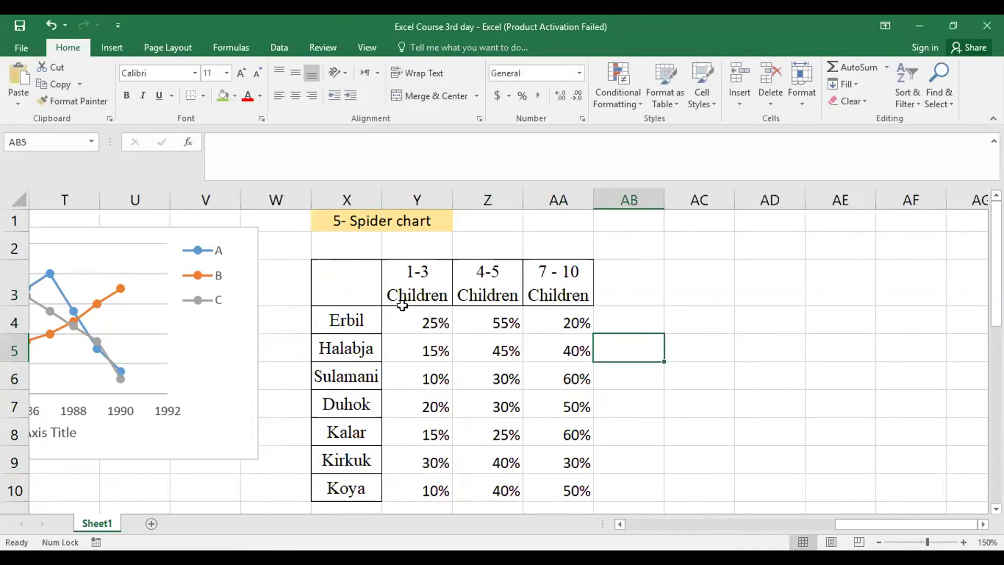
Examine the spider chart table's city column, the 1-3 Children percentages and the three children group headers.
left_click_drag(366, 287, 407, 498)
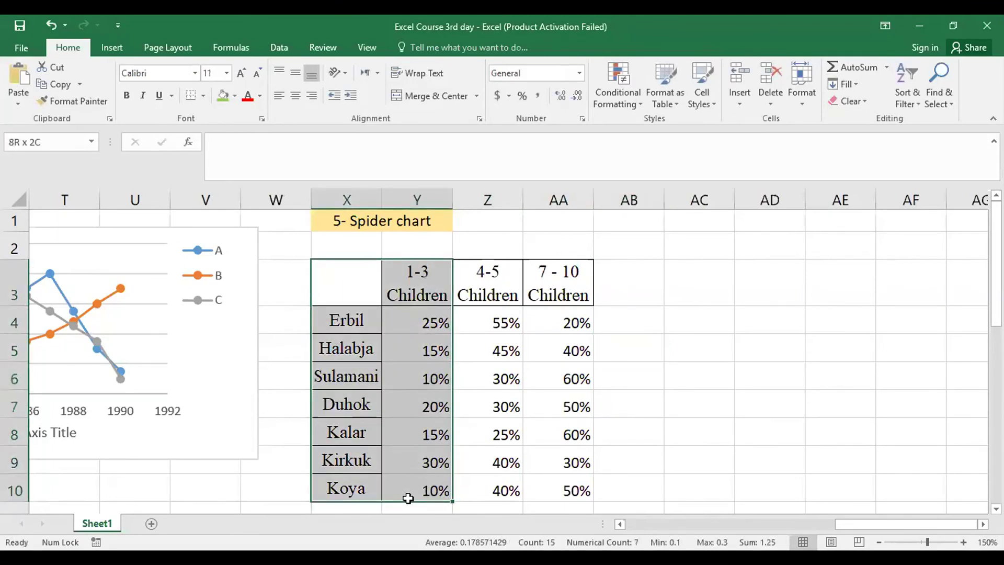
left_click_drag(408, 498, 409, 497)
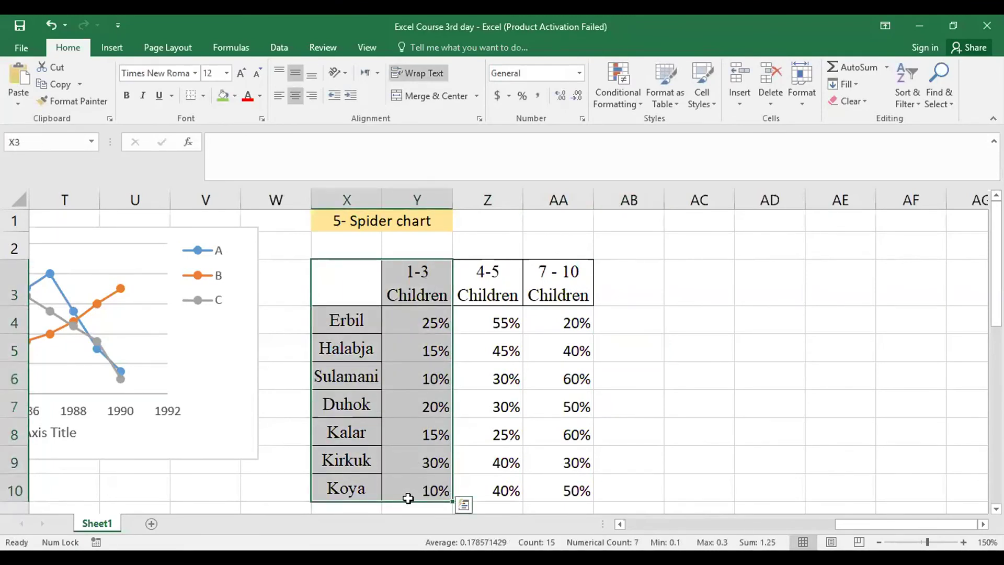
left_click(349, 316)
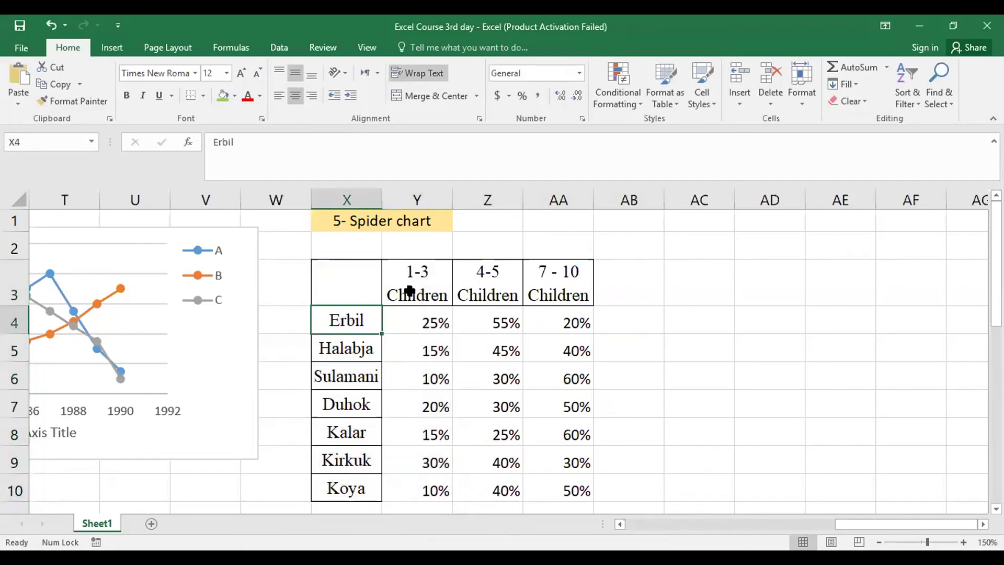
left_click_drag(351, 269, 346, 479)
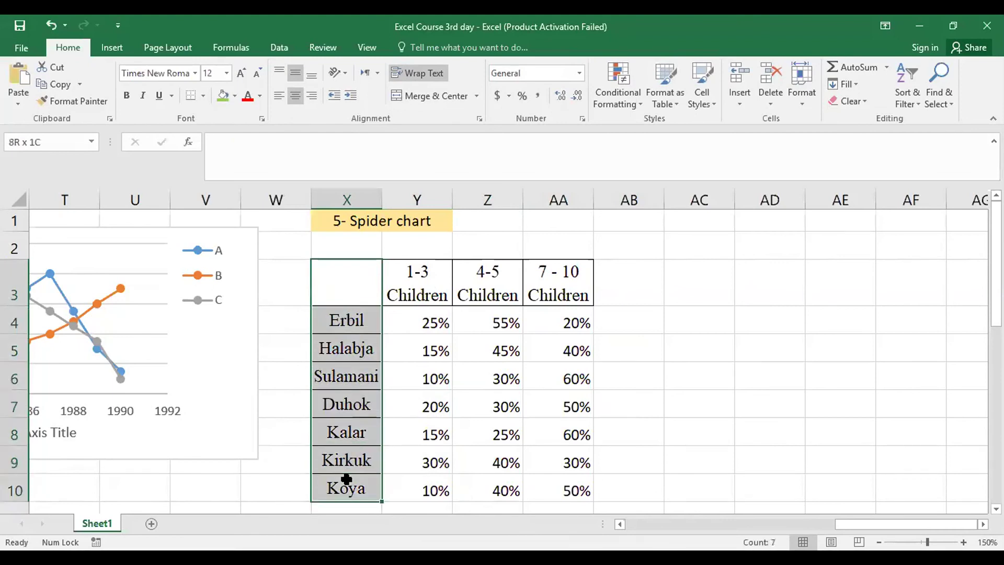
left_click_drag(349, 272, 340, 489)
left_click_drag(417, 272, 537, 283)
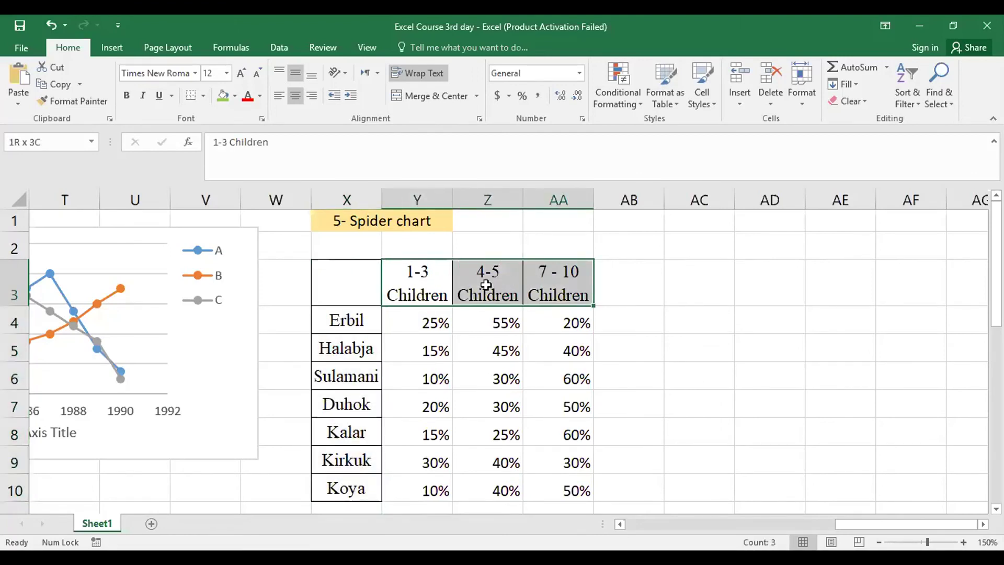
left_click(489, 286)
left_click(564, 289)
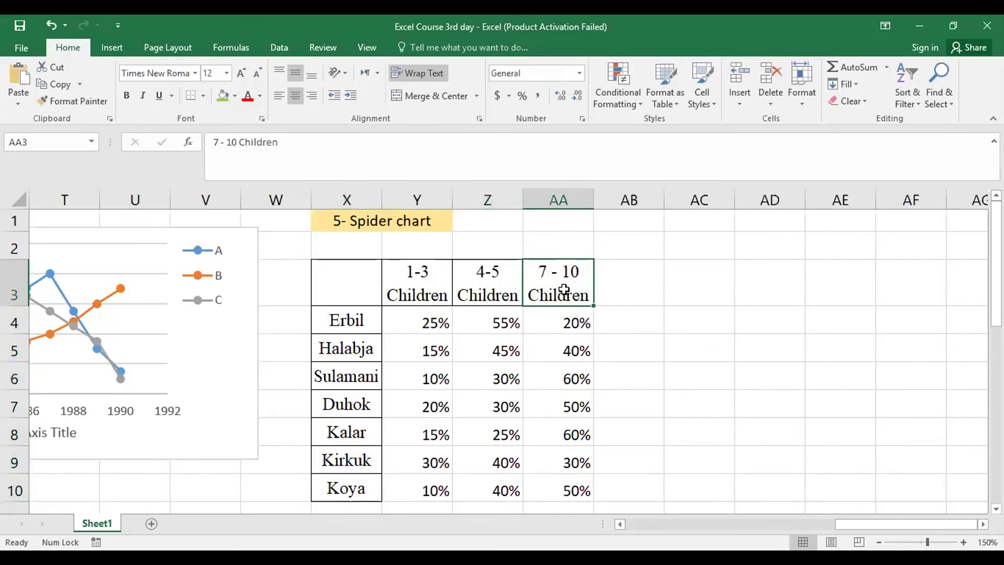
left_click(438, 289)
left_click(475, 287)
left_click(544, 293)
left_click(606, 294)
left_click(693, 301)
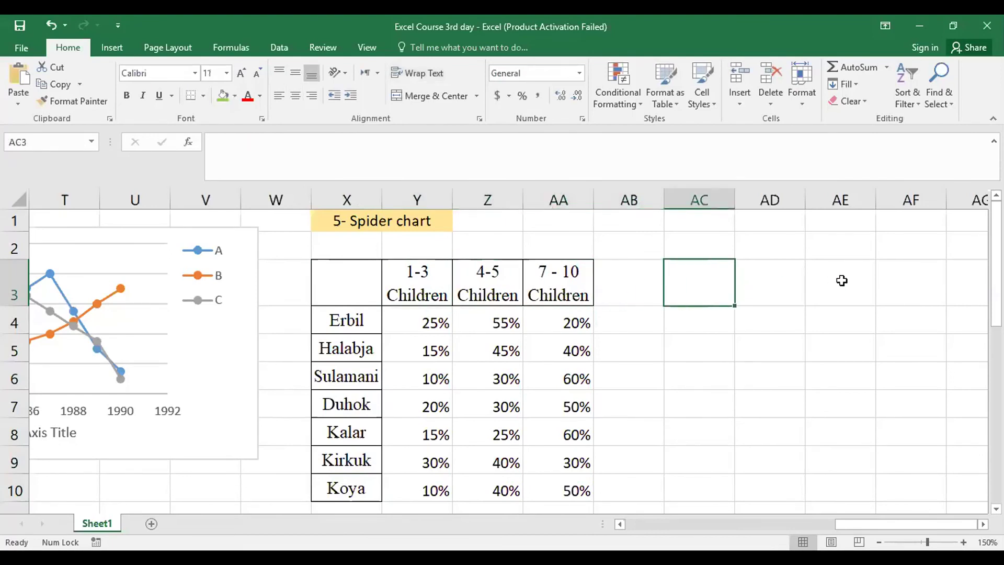
left_click(839, 282)
Insert a Radar with Markers chart from X3:Z10, covering the cities and the first two children groups.
left_click_drag(424, 278, 383, 487)
left_click_drag(350, 294, 498, 484)
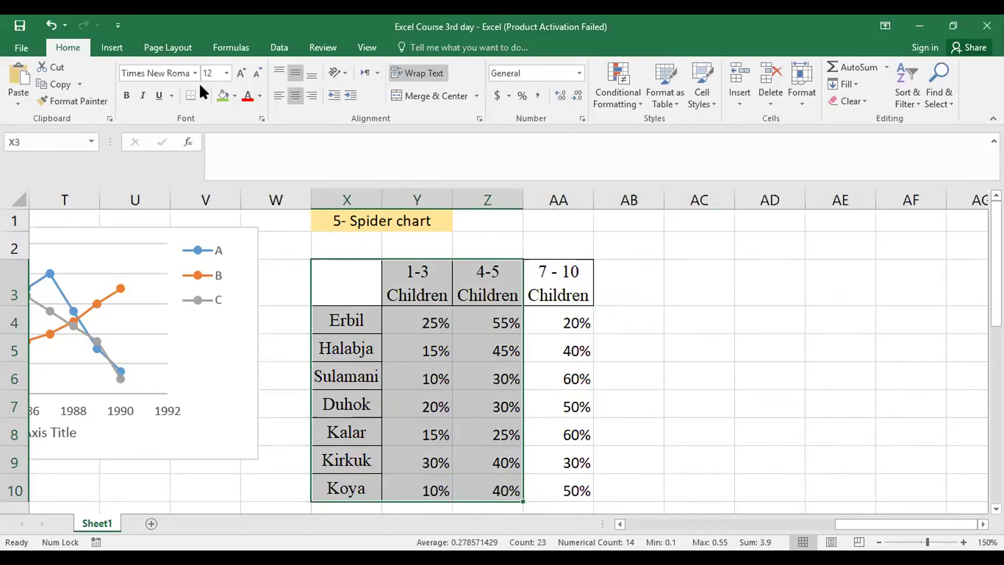
left_click(116, 49)
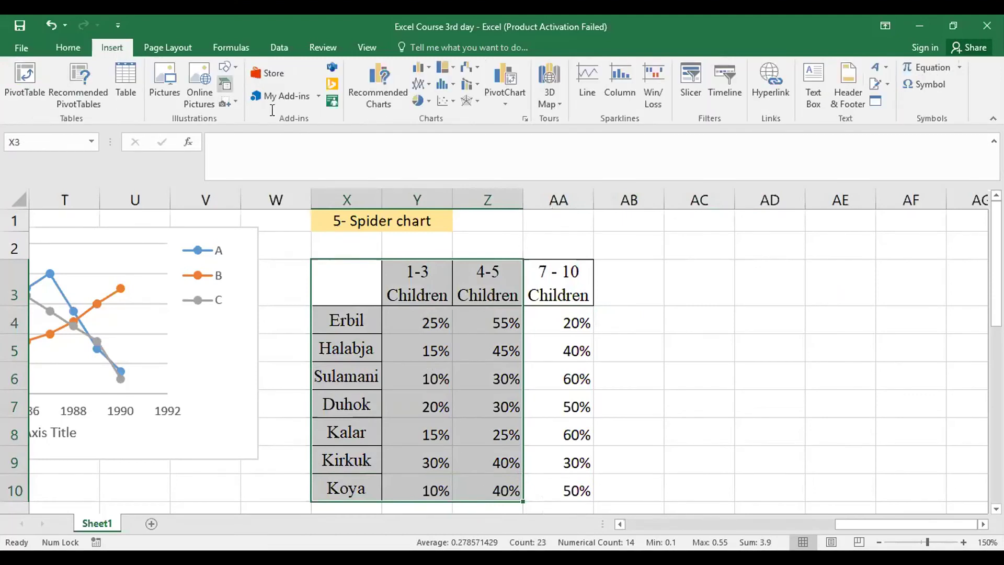
left_click(477, 102)
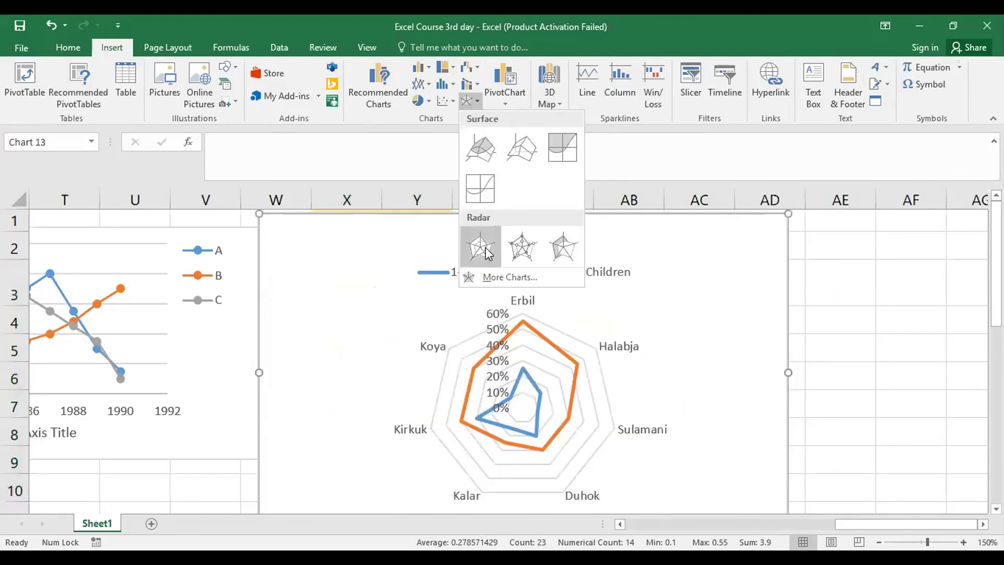
left_click(524, 255)
Resize the radar chart and move it to span about columns AA to AF, rows 1 to 9.
left_click_drag(788, 214, 851, 212)
left_click_drag(752, 416, 751, 471)
left_click_drag(605, 345, 547, 345)
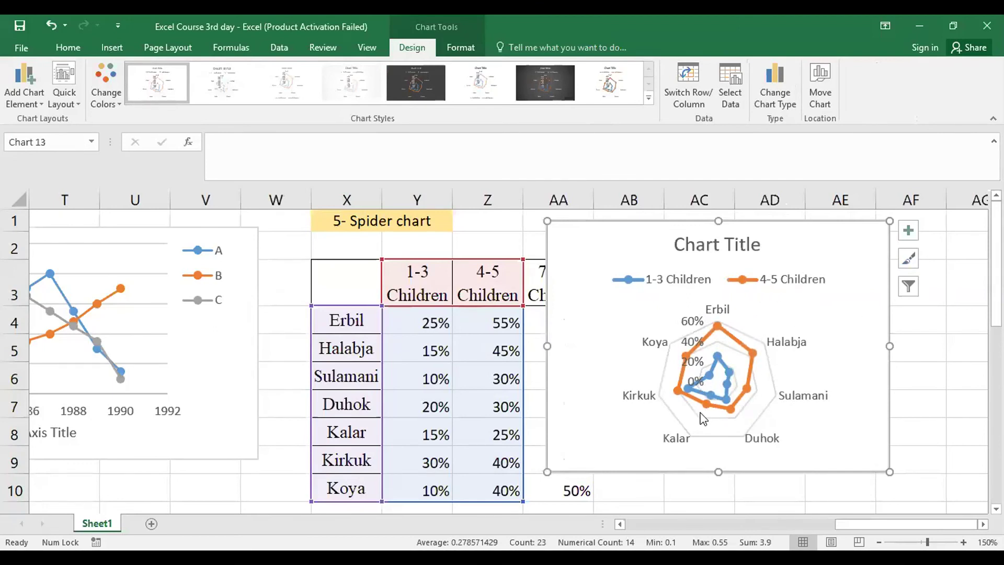
Make the radar chart's percentage axis labels bold.
left_click(693, 324)
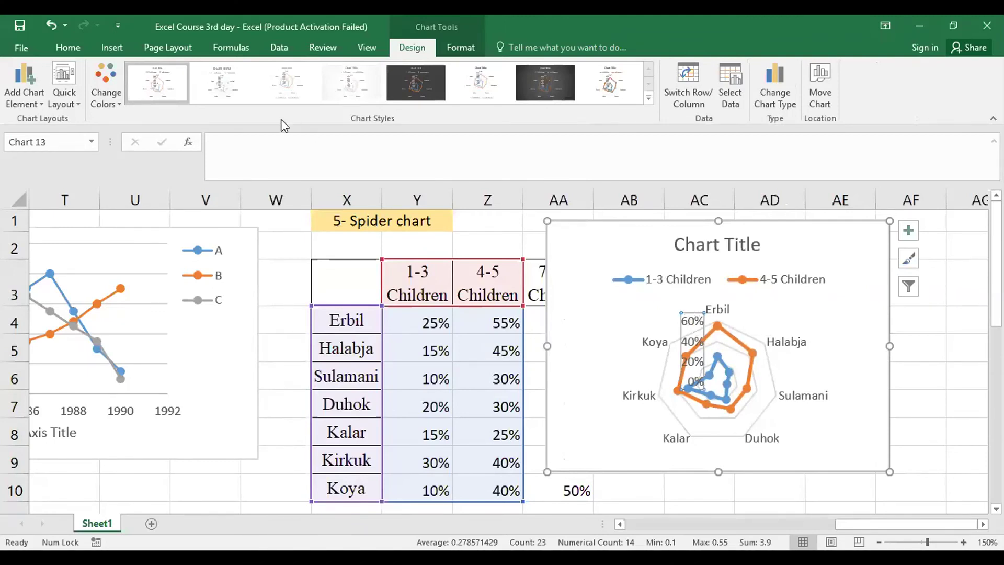
left_click(68, 47)
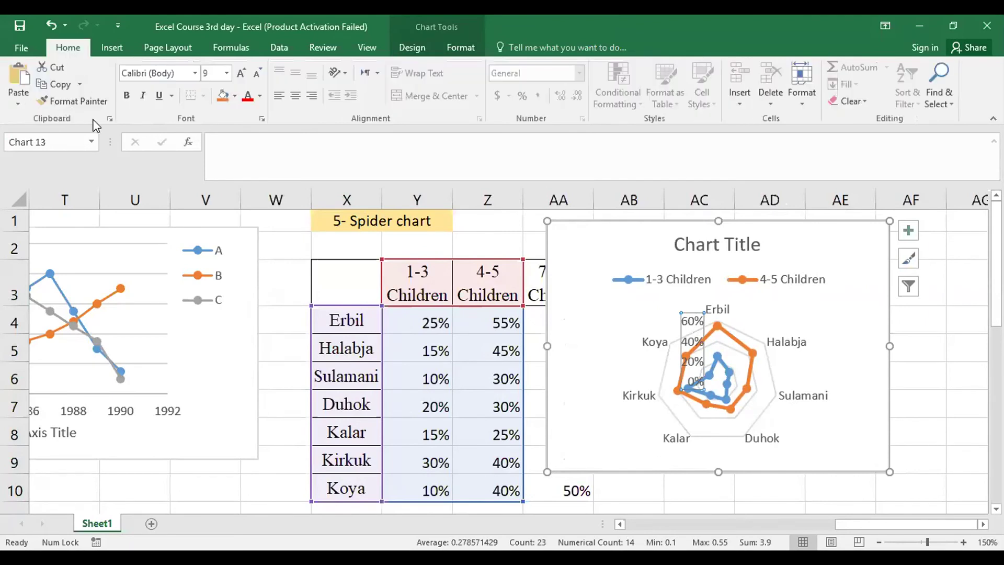
left_click(127, 94)
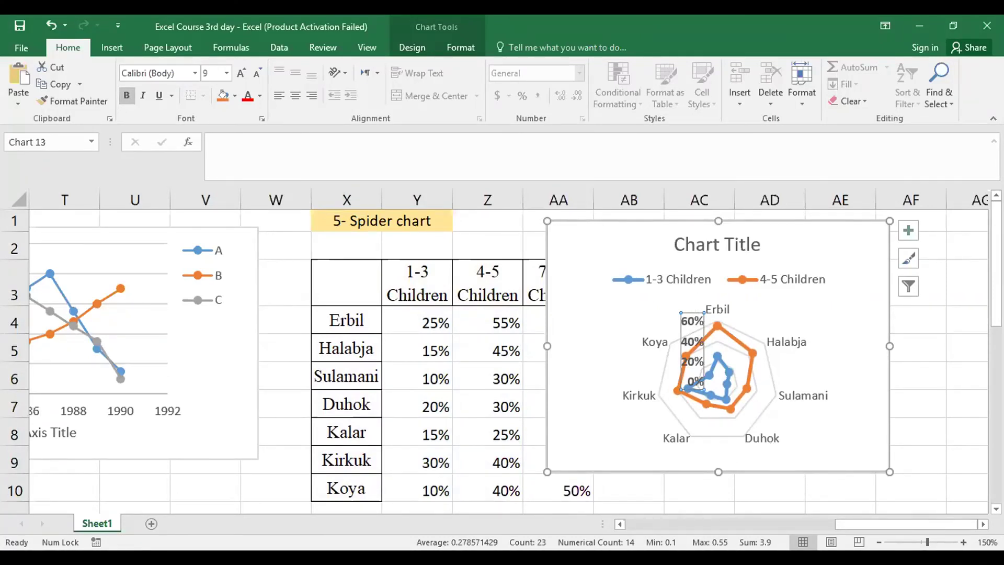
Insert a plain Radar chart from the whole table X3:AA10 and shrink it to span about columns W to AB.
left_click_drag(372, 288, 575, 491)
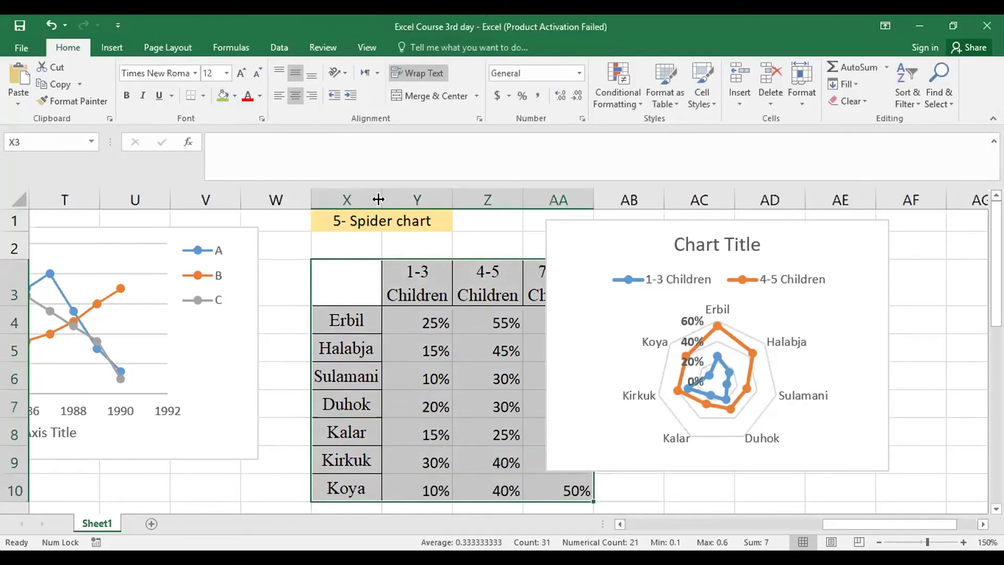
left_click(110, 49)
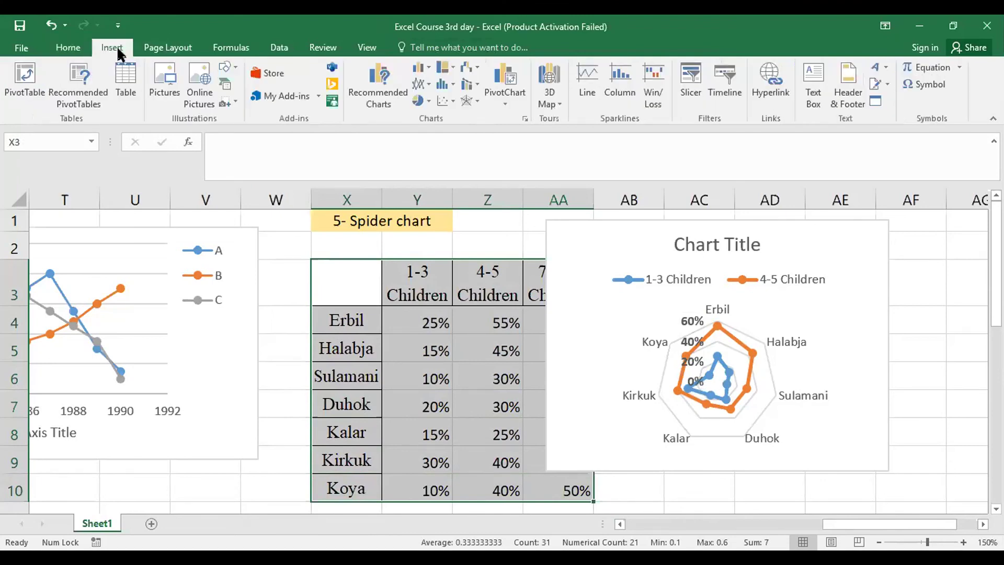
left_click(468, 100)
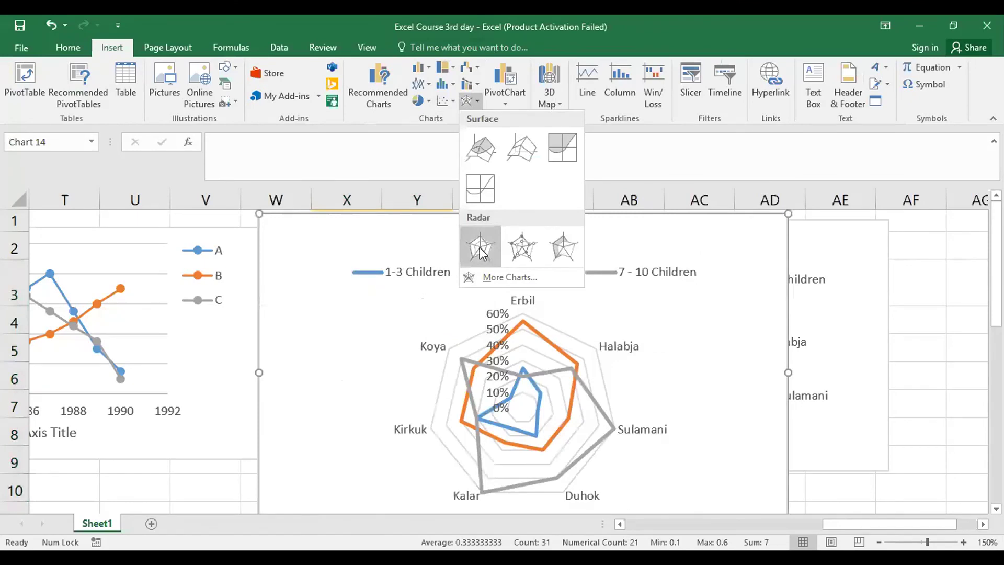
left_click(480, 250)
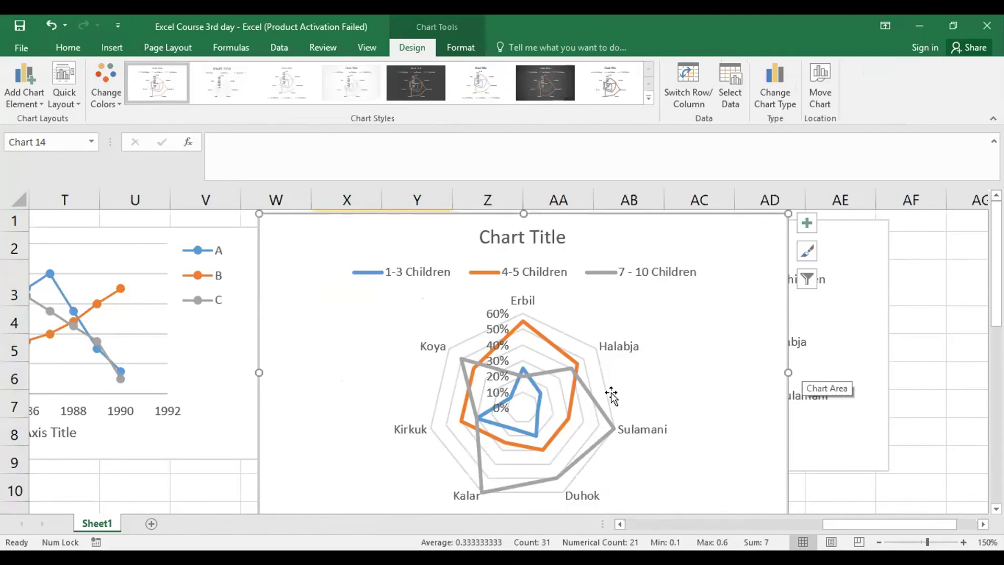
left_click_drag(787, 214, 641, 277)
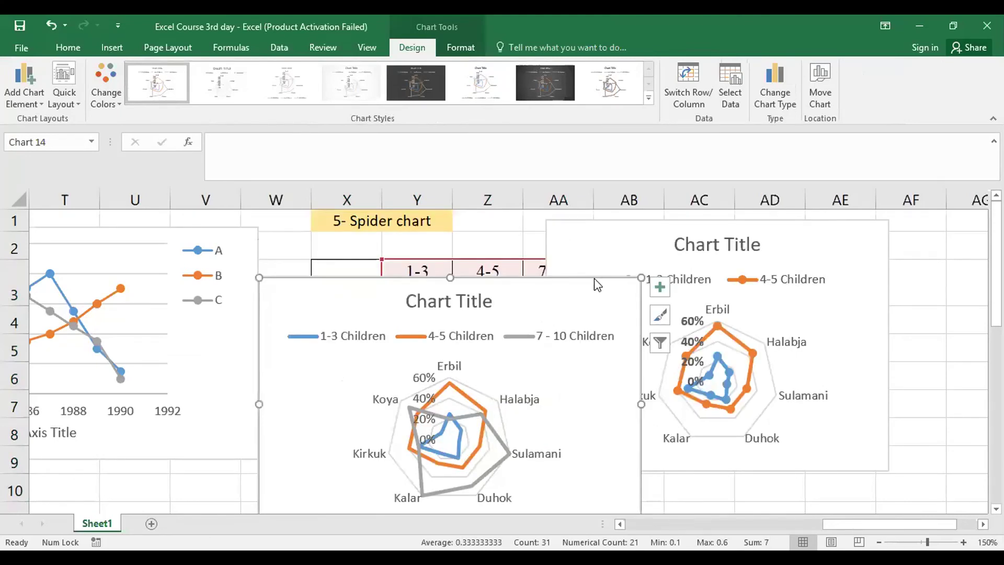